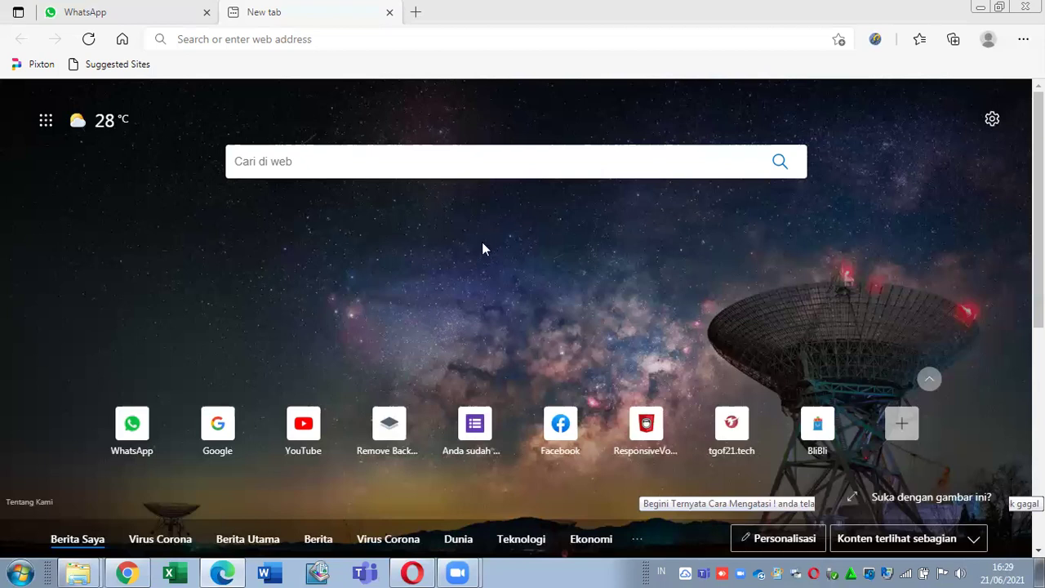
{"action": "left_click", "coordinate": [324, 38]}
{"action": "type", "text": "https://id.piliapp.com/"}
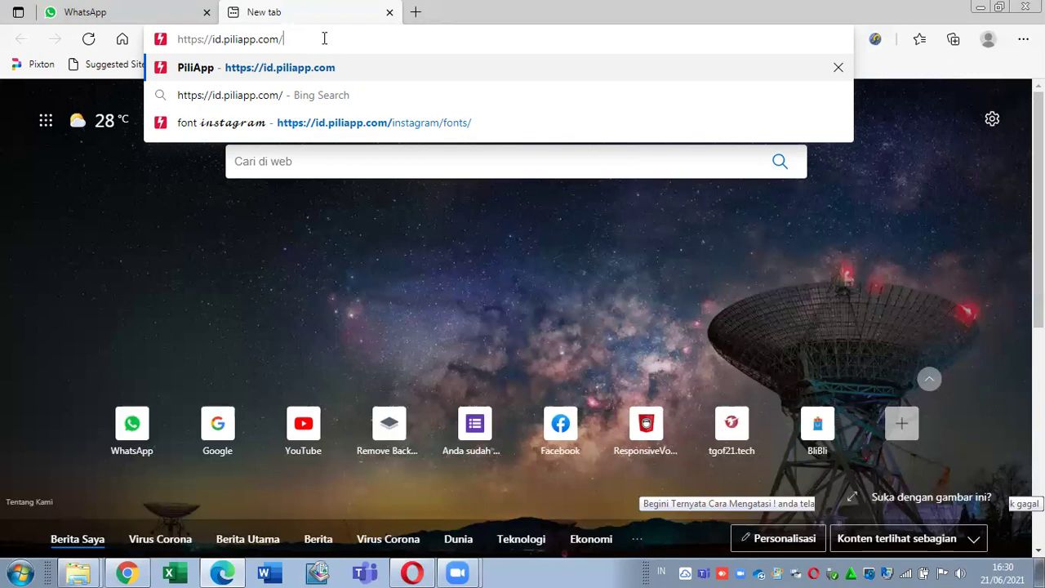
Step: Load id.piliapp.com and scroll through the Populer tool list to the footer and back
{"action": "key", "text": "Return"}
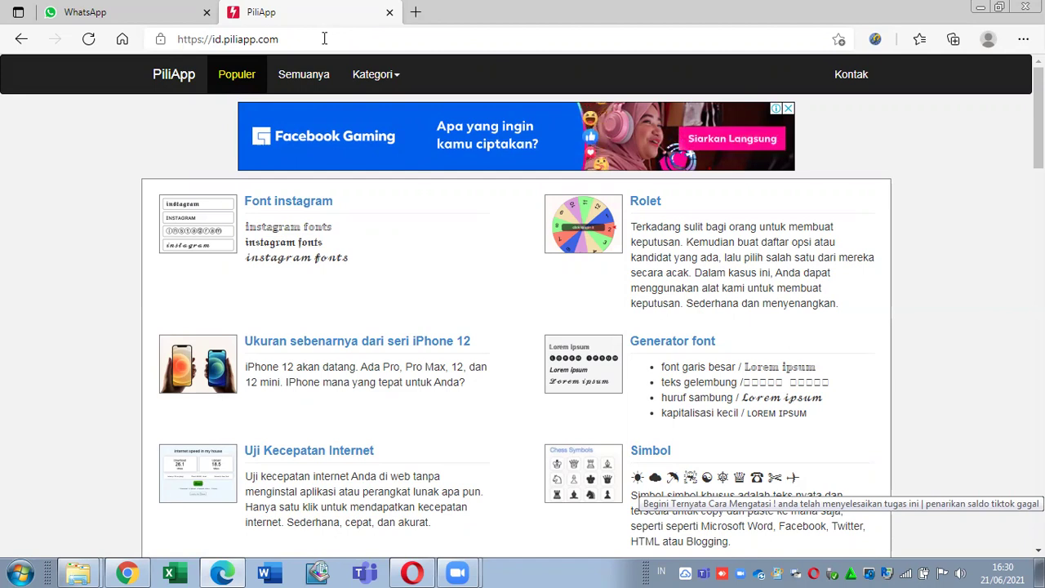
{"action": "scroll", "coordinate": [690, 143], "scroll_direction": "down", "scroll_amount": 1}
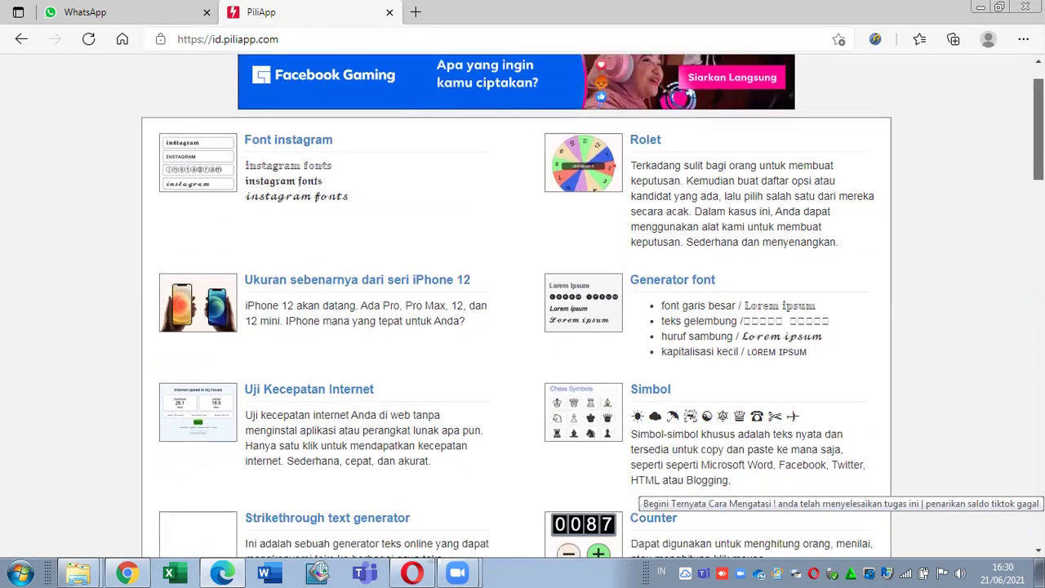
{"action": "scroll", "coordinate": [690, 143], "scroll_direction": "up", "scroll_amount": 1}
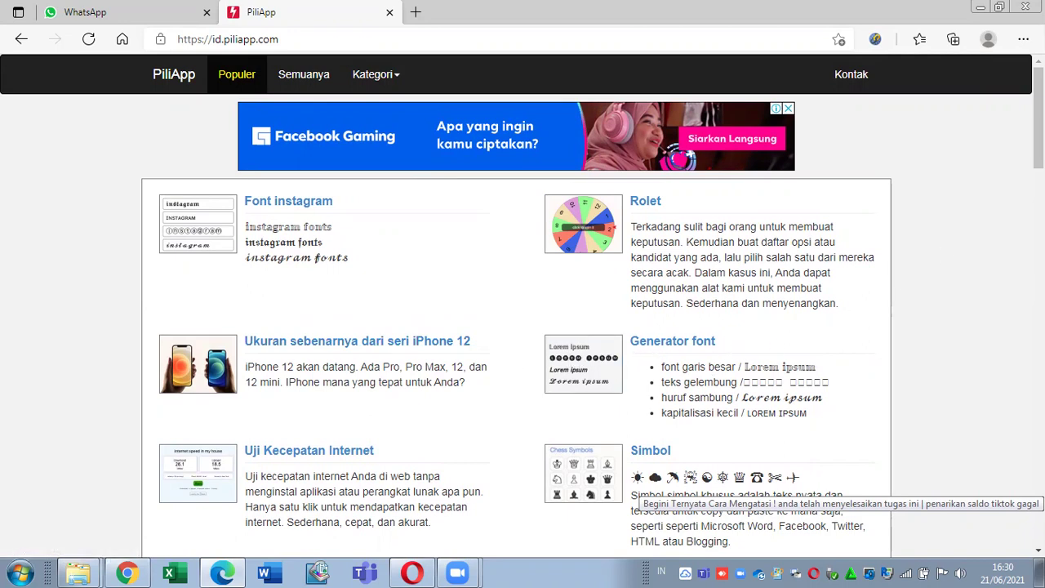
{"action": "scroll", "coordinate": [841, 341], "scroll_direction": "down", "scroll_amount": 5}
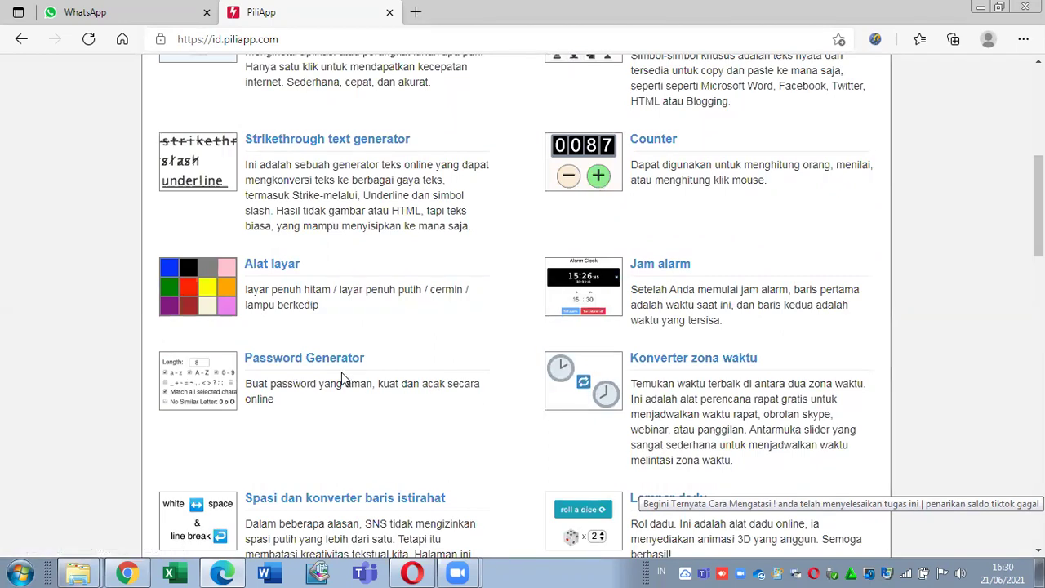
{"action": "scroll", "coordinate": [341, 375], "scroll_direction": "down", "scroll_amount": 4}
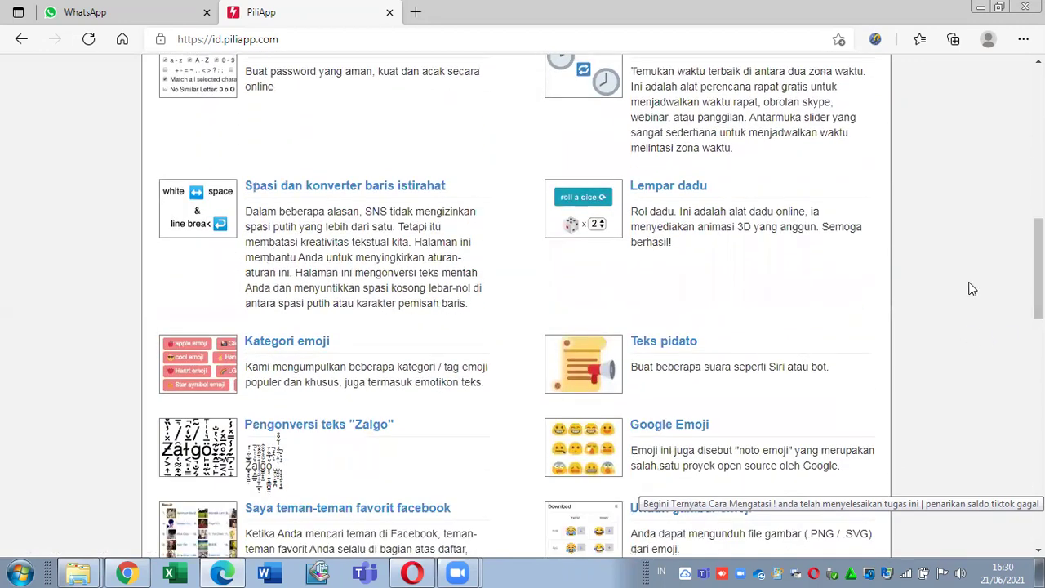
{"action": "scroll", "coordinate": [938, 298], "scroll_direction": "down", "scroll_amount": 3}
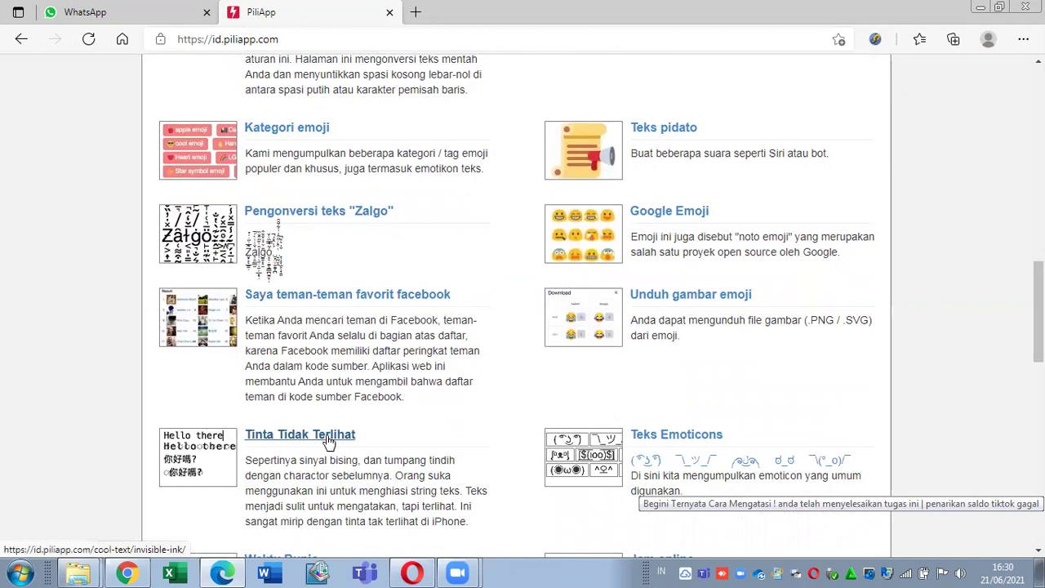
{"action": "scroll", "coordinate": [1037, 310], "scroll_direction": "down", "scroll_amount": 7}
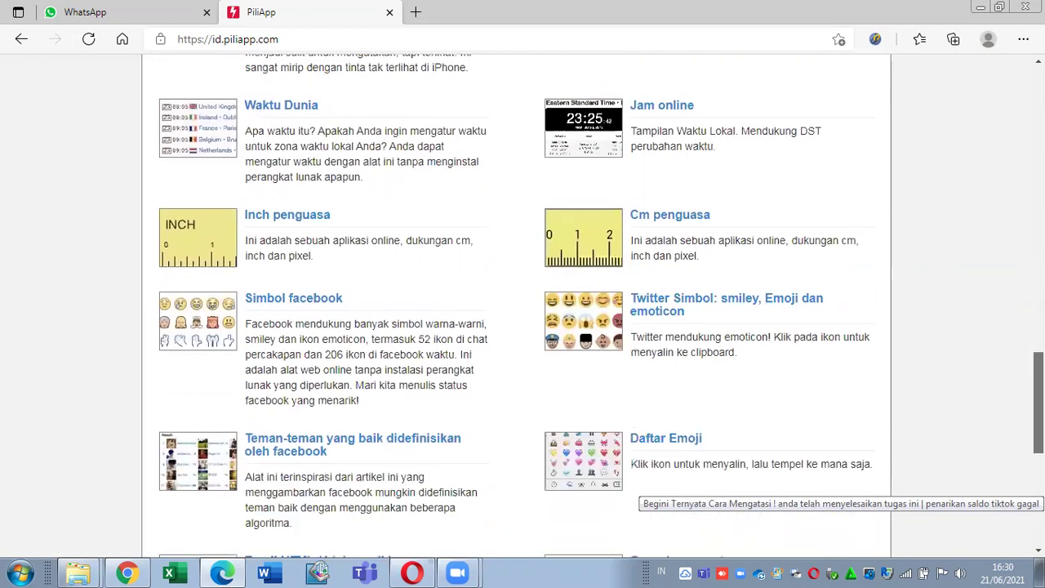
{"action": "scroll", "coordinate": [523, 311], "scroll_direction": "down", "scroll_amount": 4}
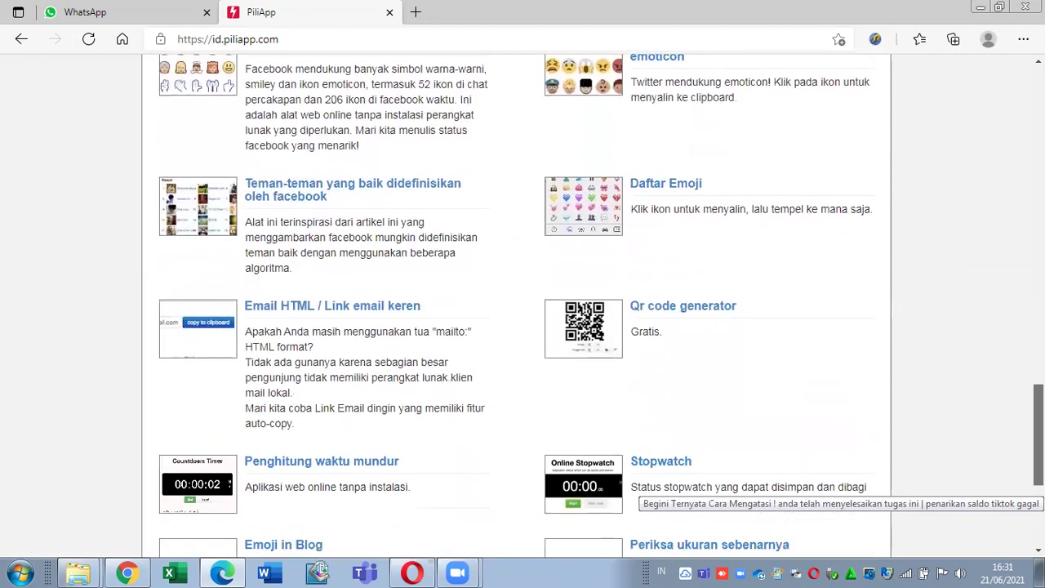
{"action": "scroll", "coordinate": [523, 310], "scroll_direction": "down", "scroll_amount": 3}
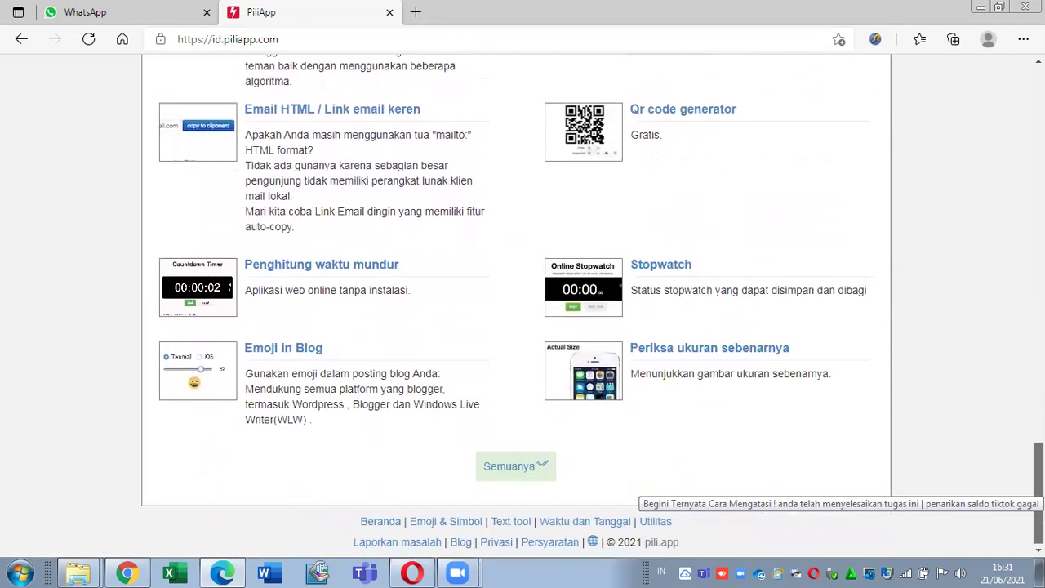
{"action": "scroll", "coordinate": [516, 302], "scroll_direction": "up", "scroll_amount": 20}
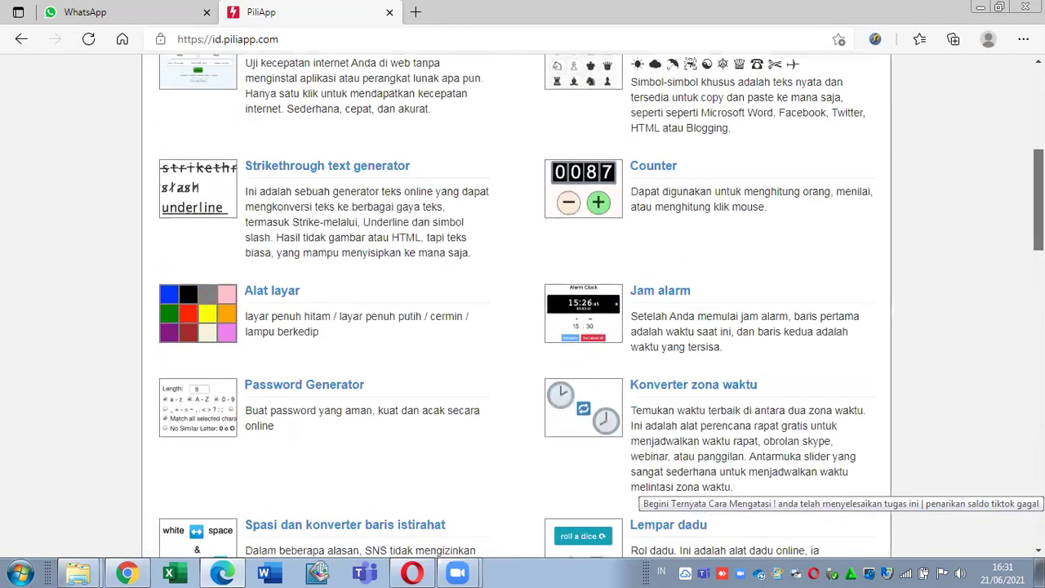
{"action": "scroll", "coordinate": [523, 311], "scroll_direction": "up", "scroll_amount": 5}
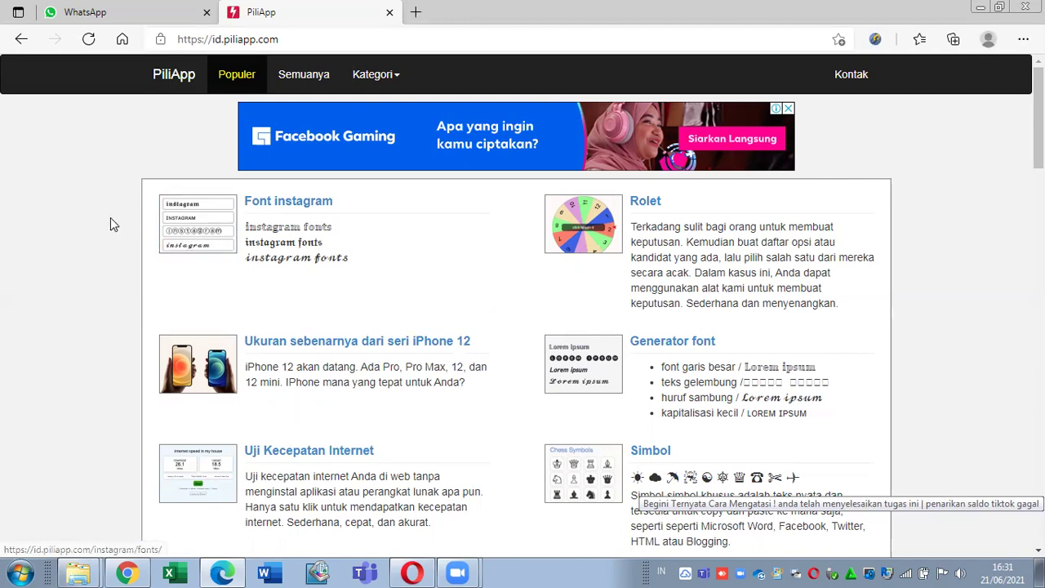
{"action": "right_click", "coordinate": [275, 207]}
Step: Open Font instagram in a new tab and replace the sample text with 'tgof21 tv'
{"action": "left_click", "coordinate": [291, 220]}
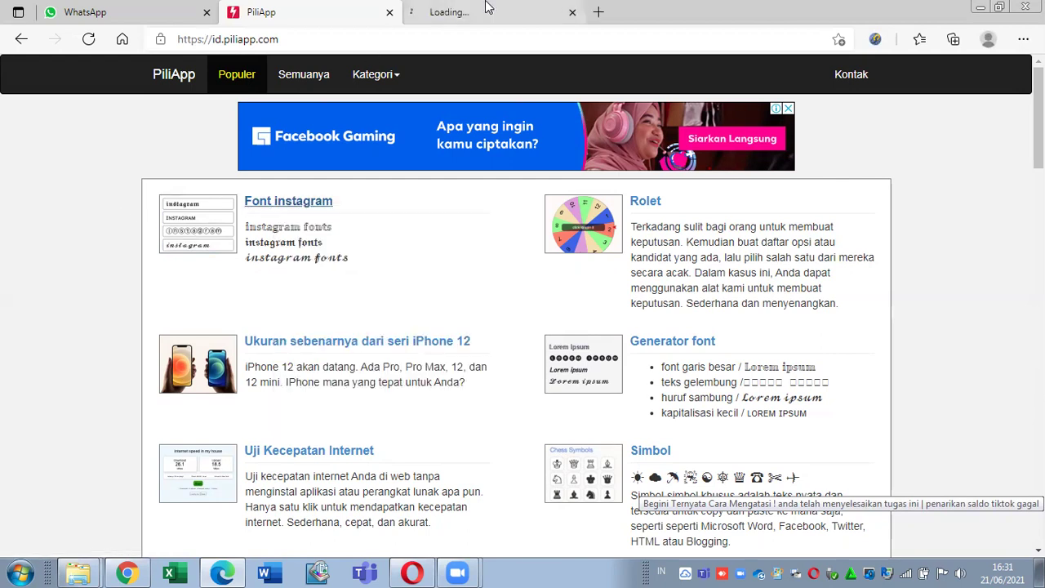
{"action": "left_click", "coordinate": [470, 8]}
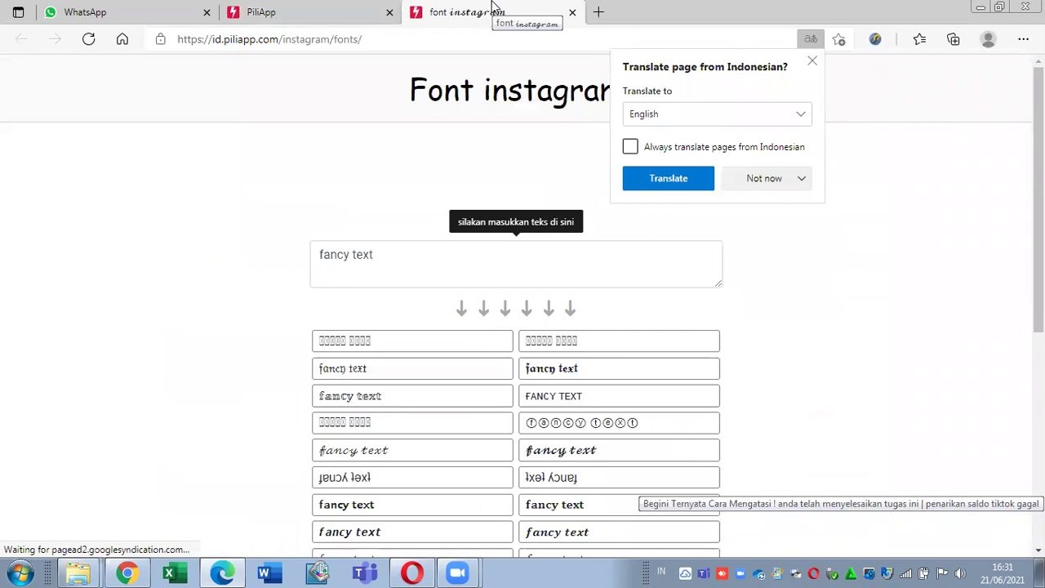
{"action": "left_click", "coordinate": [210, 280]}
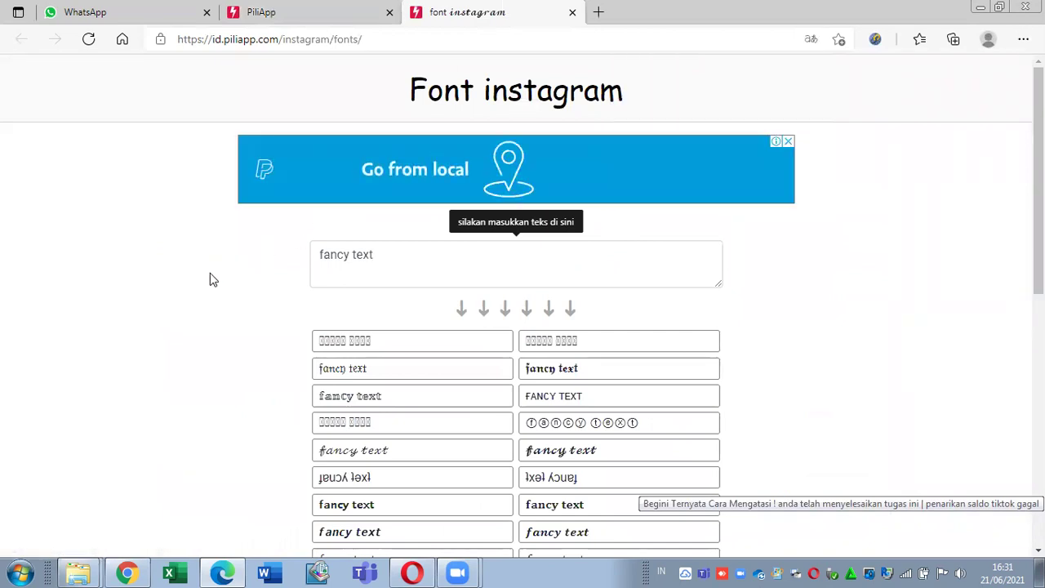
{"action": "left_click", "coordinate": [420, 268]}
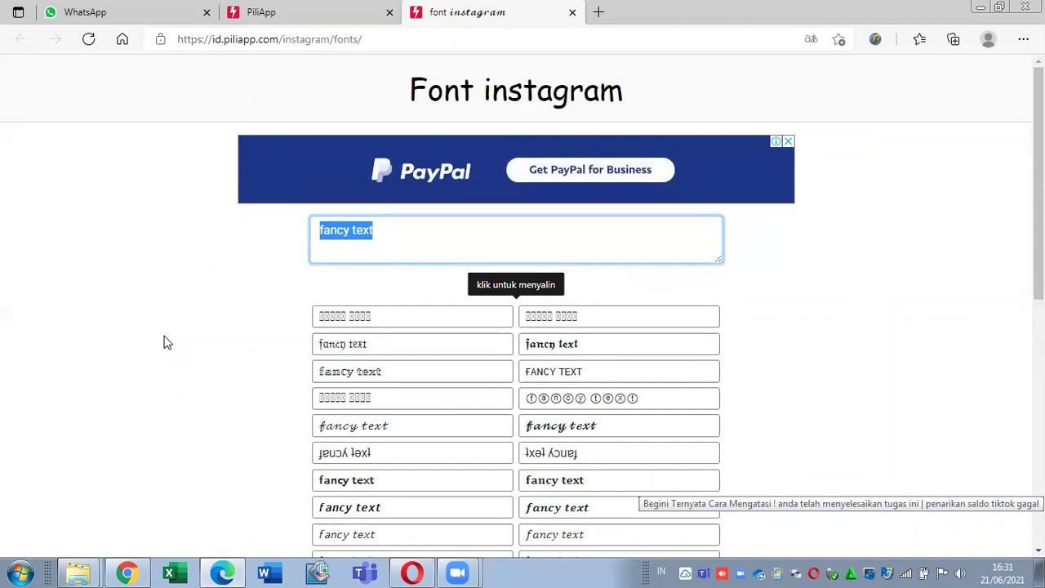
{"action": "type", "text": "tgof21 tv"}
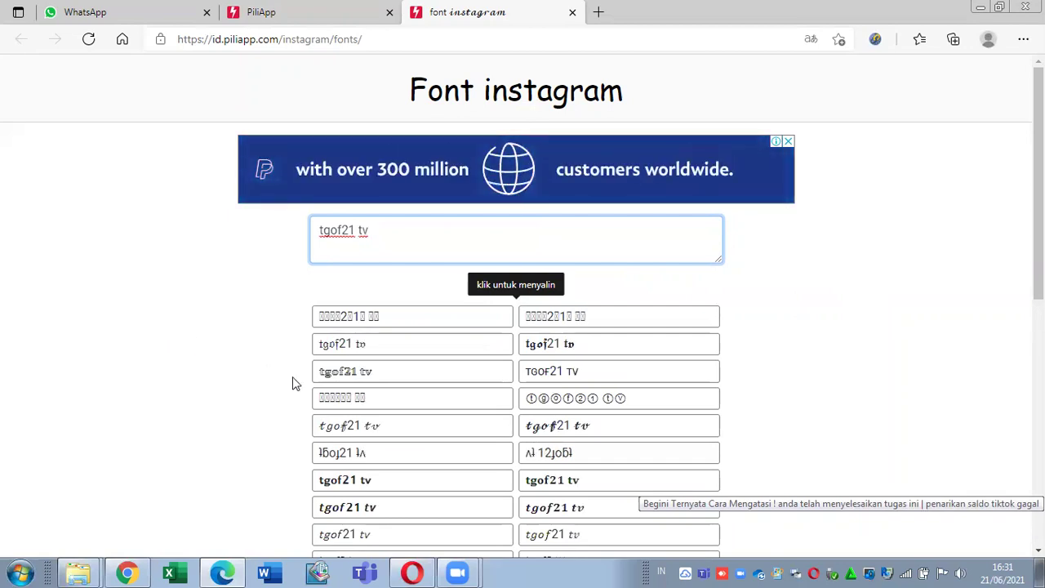
{"action": "left_click_drag", "start_coordinate": [1040, 221], "coordinate": [1040, 284]}
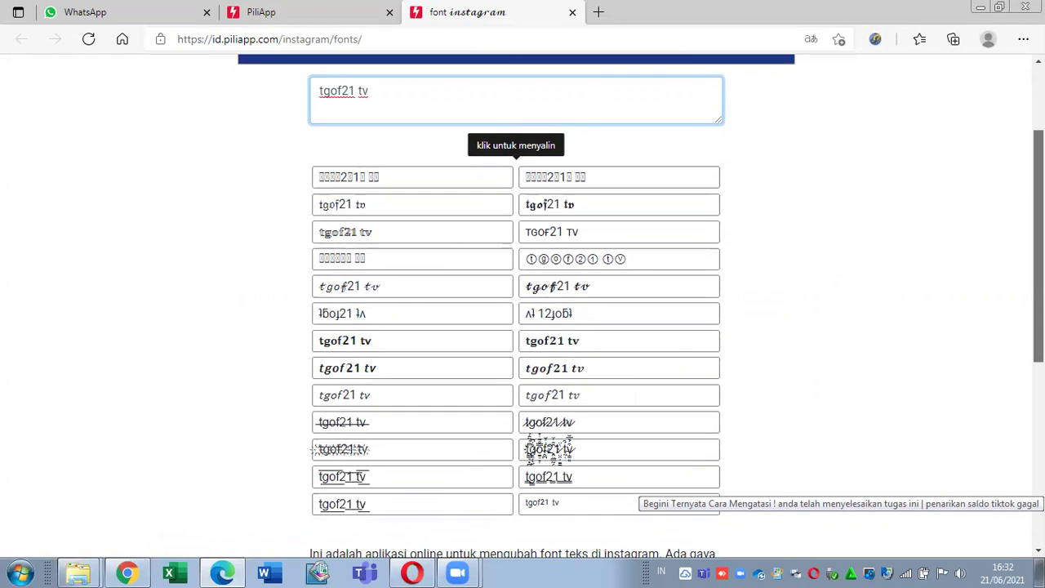
{"action": "scroll", "coordinate": [1015, 330], "scroll_direction": "down", "scroll_amount": 1}
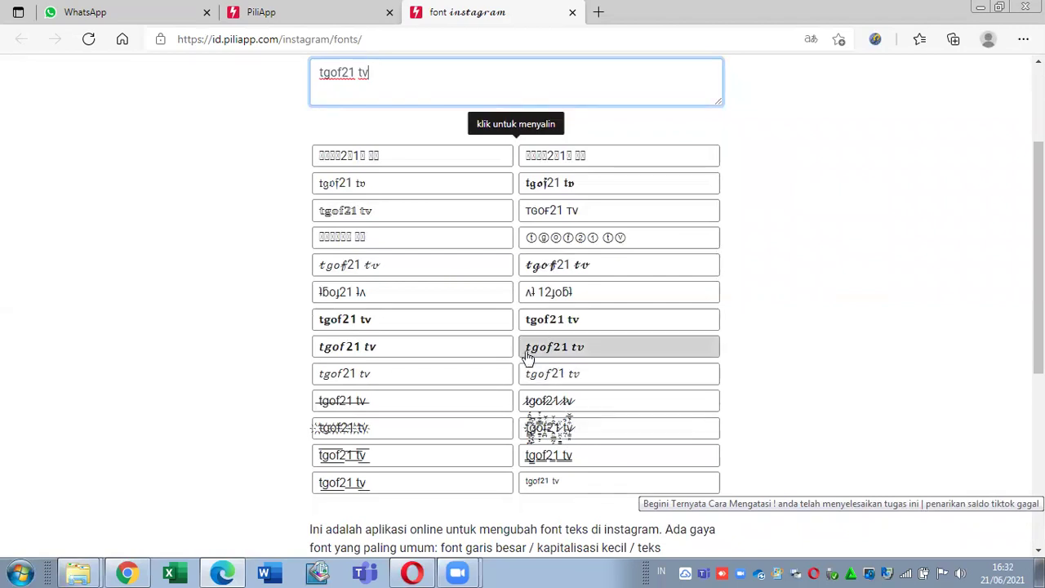
Step: Copy the circled-letter style, paste it into the text box, clear it, and close the tab
{"action": "left_click", "coordinate": [600, 238]}
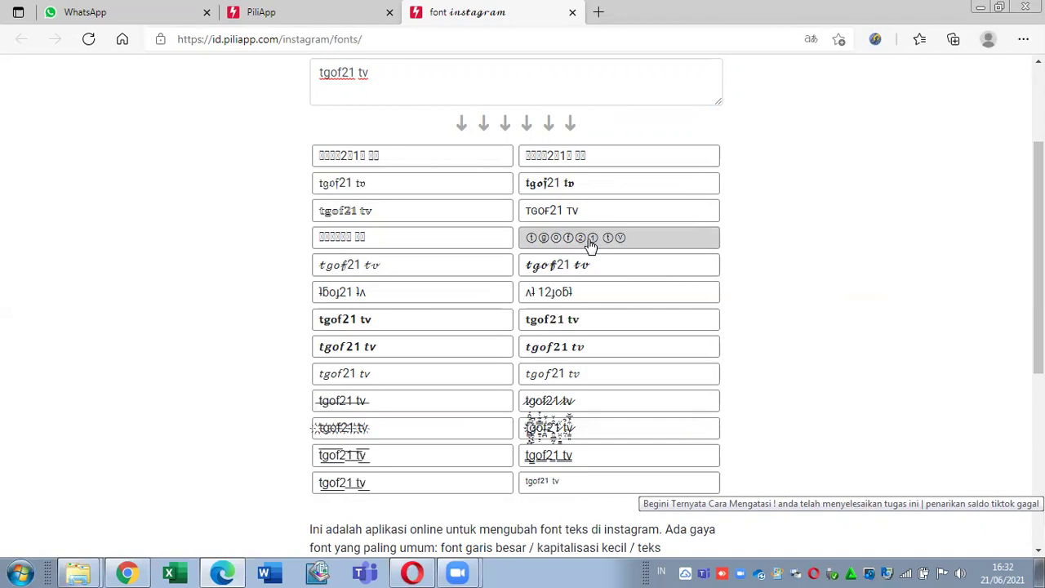
{"action": "left_click", "coordinate": [554, 83]}
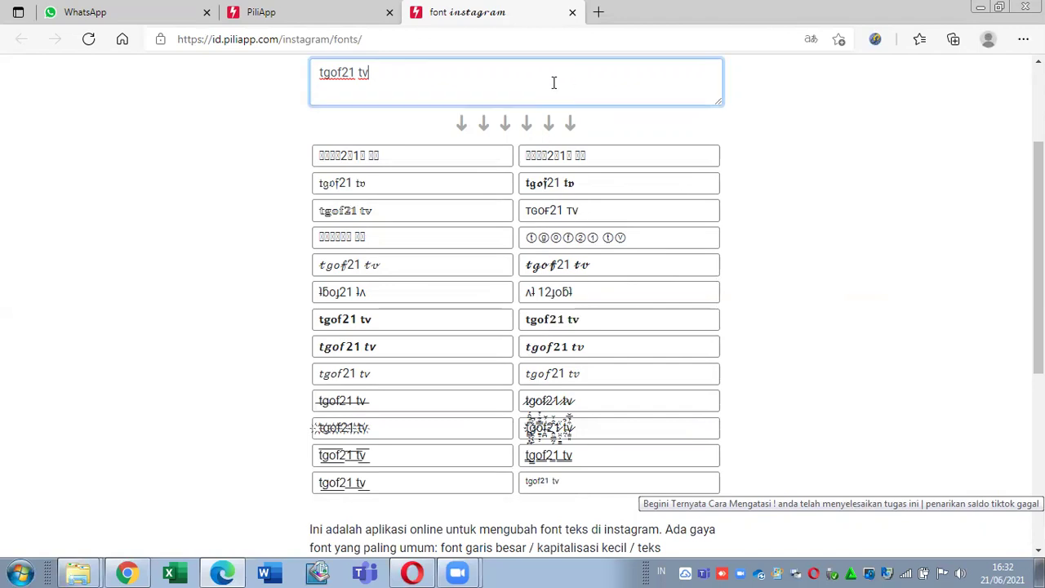
{"action": "type", "text": "ⓣⓖⓞⓕ②① ⓣⓥ"}
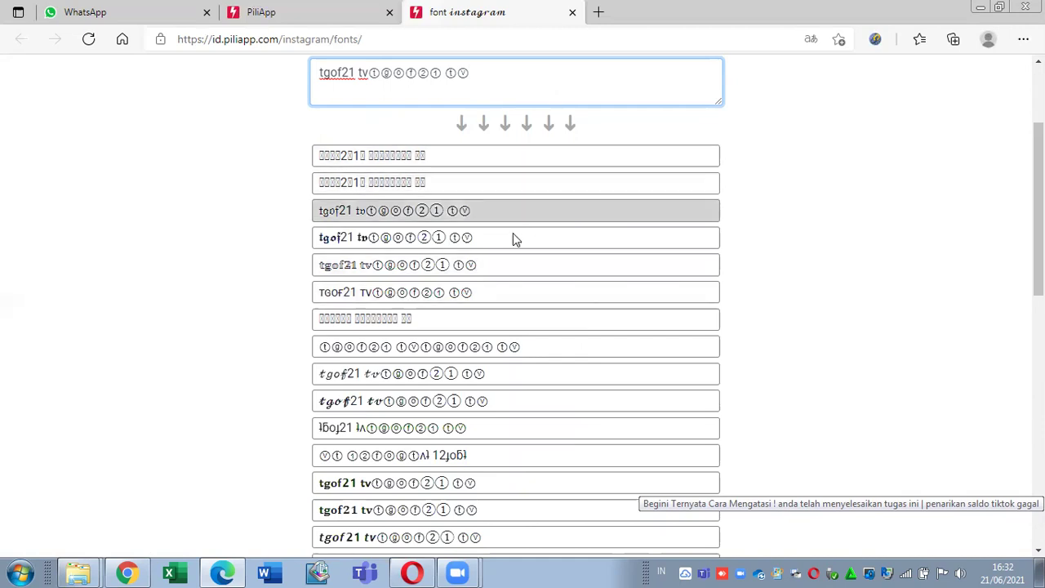
{"action": "key", "text": "BackSpace"}
{"action": "key", "text": "BackSpace"}
{"action": "key", "text": "BackSpace"}
{"action": "key", "text": "BackSpace"}
{"action": "key", "text": "BackSpace"}
{"action": "key", "text": "BackSpace"}
{"action": "key", "text": "BackSpace"}
{"action": "key", "text": "BackSpace"}
{"action": "key", "text": "BackSpace"}
{"action": "key", "text": "BackSpace"}
{"action": "key", "text": "BackSpace"}
{"action": "key", "text": "BackSpace"}
{"action": "key", "text": "BackSpace"}
{"action": "key", "text": "BackSpace"}
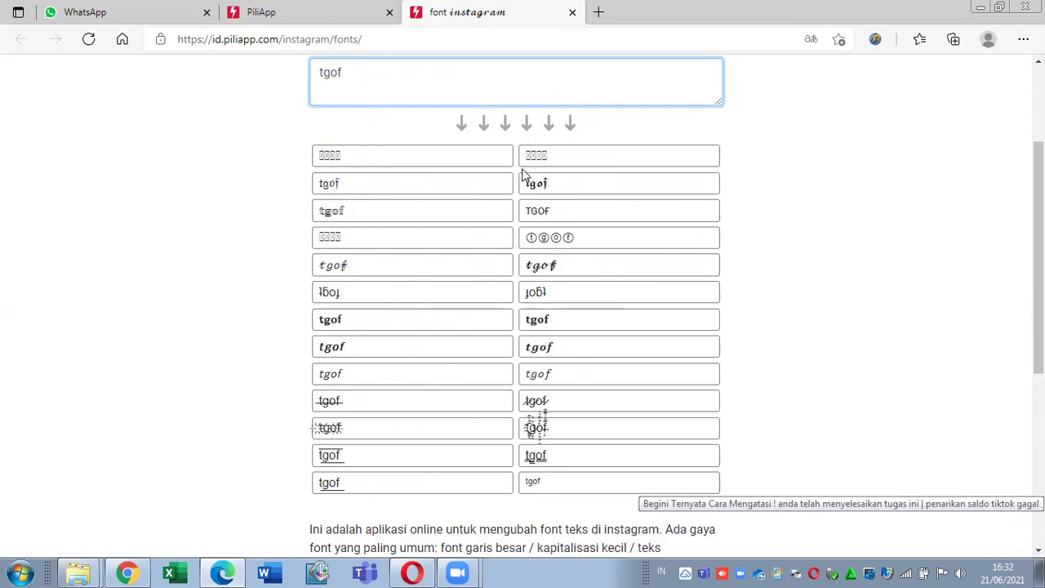
{"action": "key", "text": "BackSpace"}
{"action": "key", "text": "BackSpace"}
{"action": "key", "text": "BackSpace"}
{"action": "key", "text": "BackSpace"}
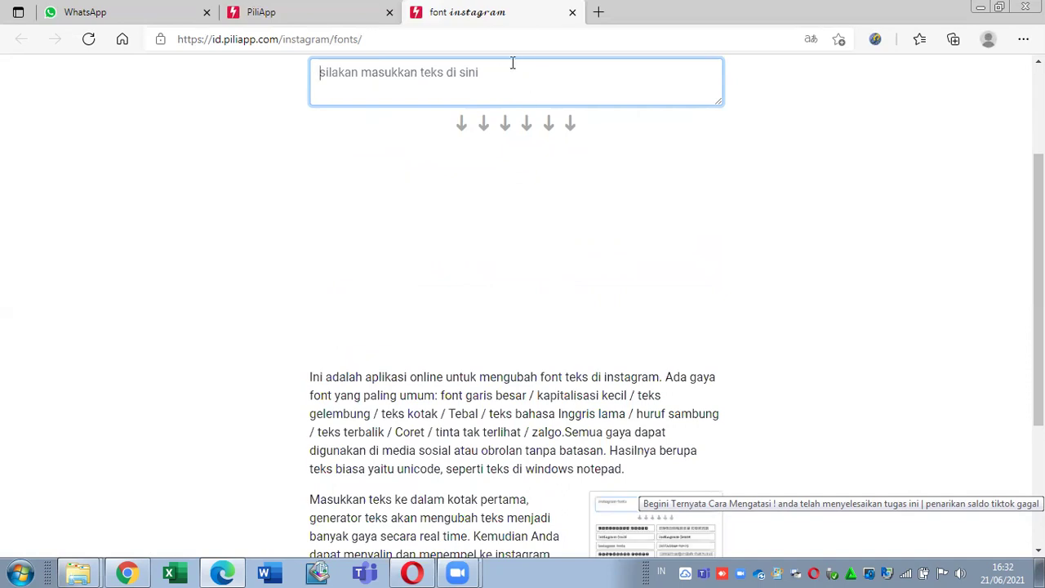
{"action": "scroll", "coordinate": [1017, 227], "scroll_direction": "up", "scroll_amount": 2}
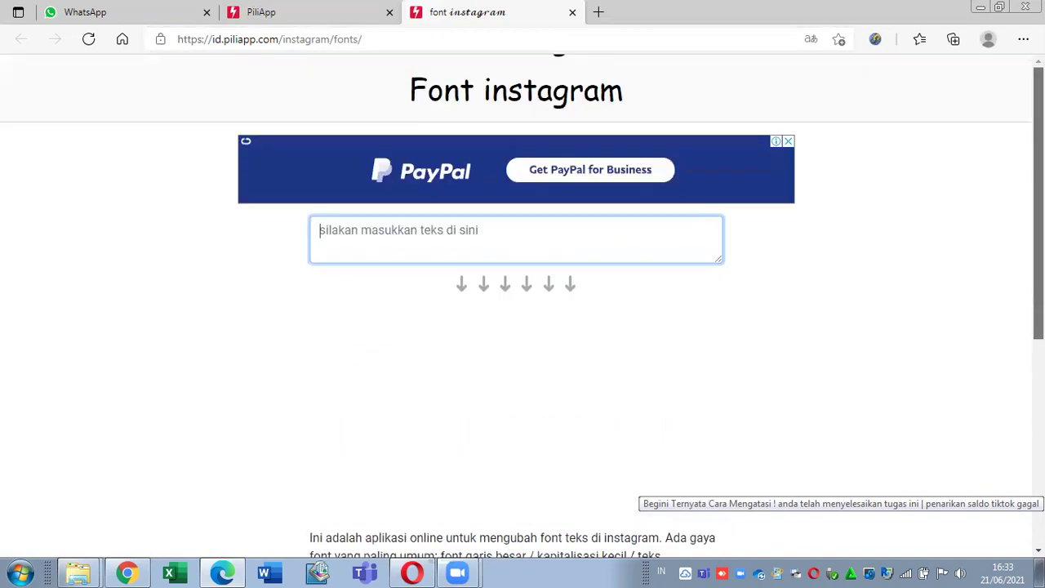
{"action": "left_click", "coordinate": [573, 14]}
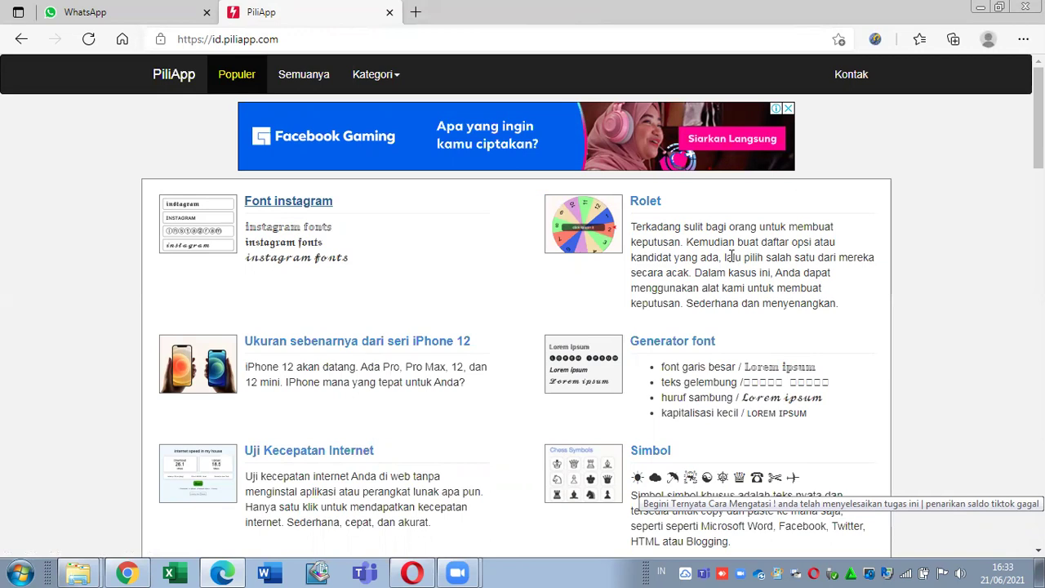
Step: Open the Rolet wheel tool in a new tab, declining the translate offer
{"action": "right_click", "coordinate": [653, 206]}
{"action": "key", "text": "Escape"}
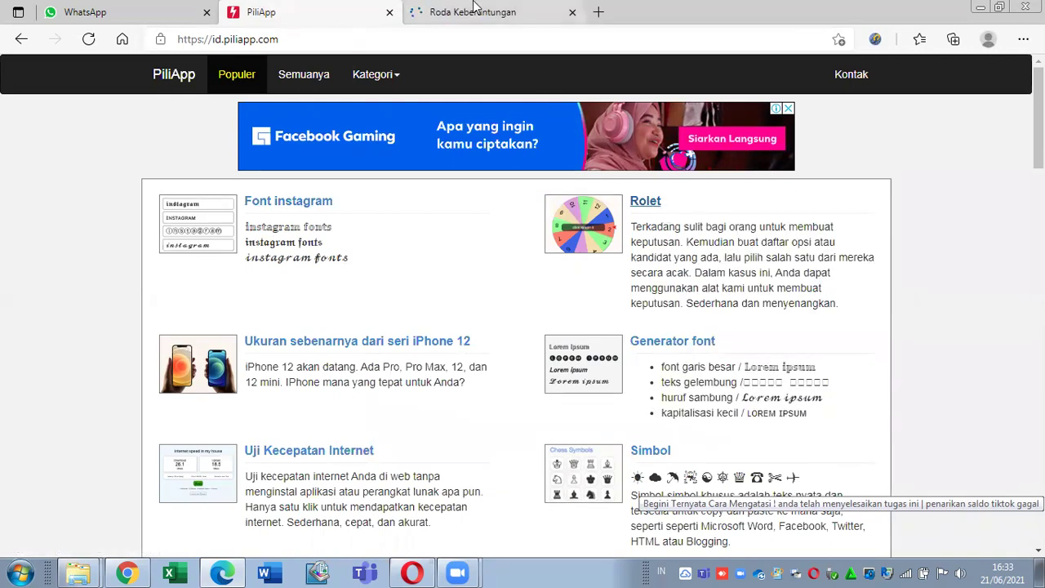
{"action": "left_click", "coordinate": [474, 8]}
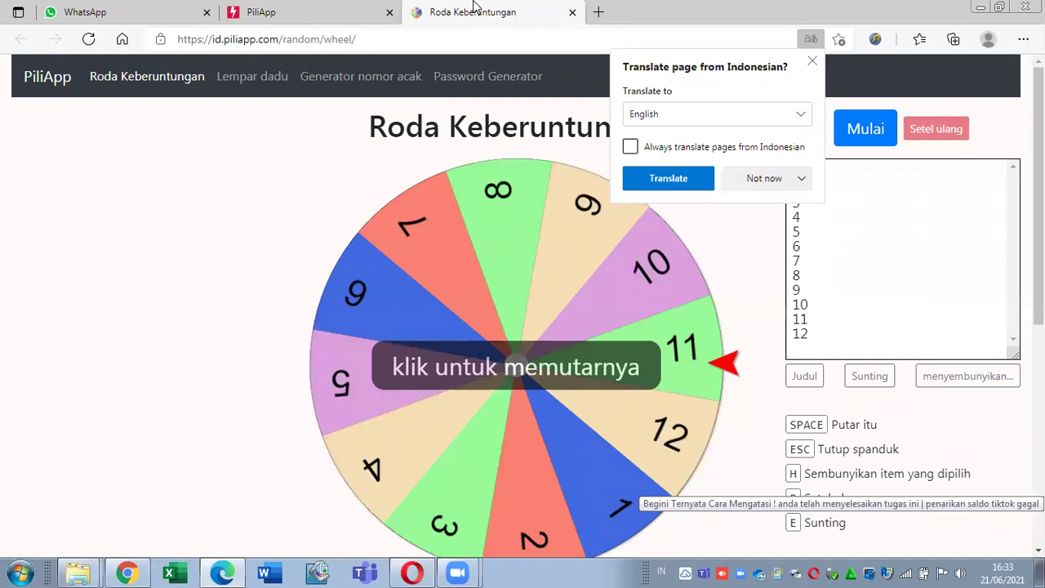
{"action": "left_click", "coordinate": [745, 257]}
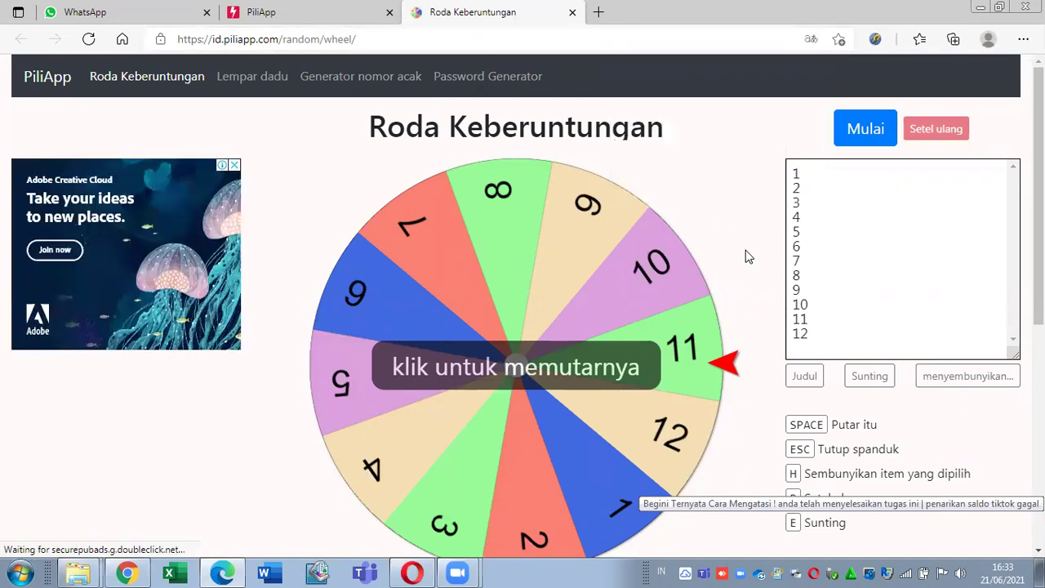
Step: Clear the numbered 1–12 entries and type the first three names, one per line
{"action": "left_click", "coordinate": [851, 167]}
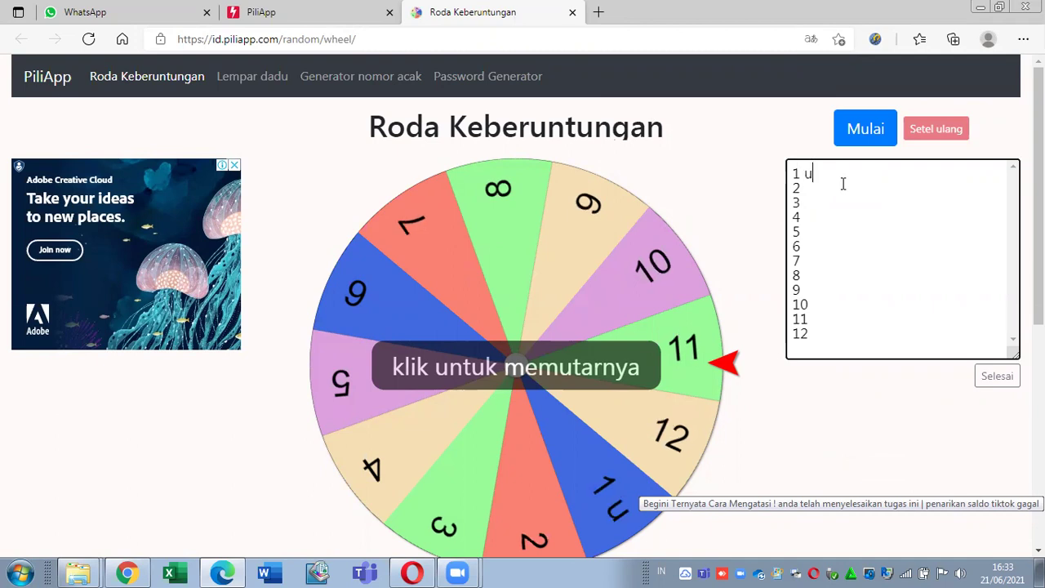
{"action": "type", "text": "udin"}
{"action": "key", "text": "Down"}
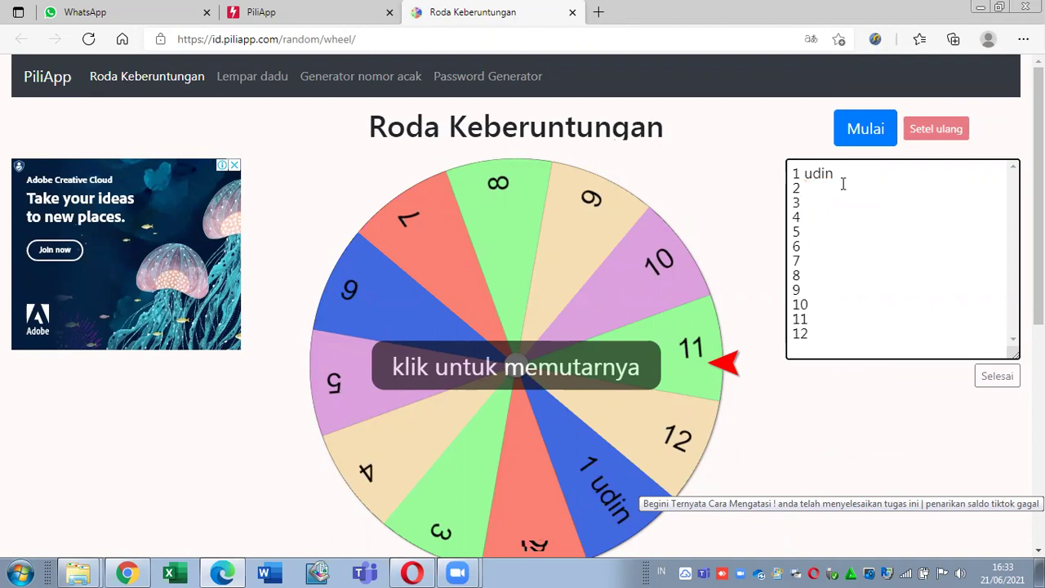
{"action": "key", "text": "ctrl+a"}
{"action": "key", "text": "BackSpace"}
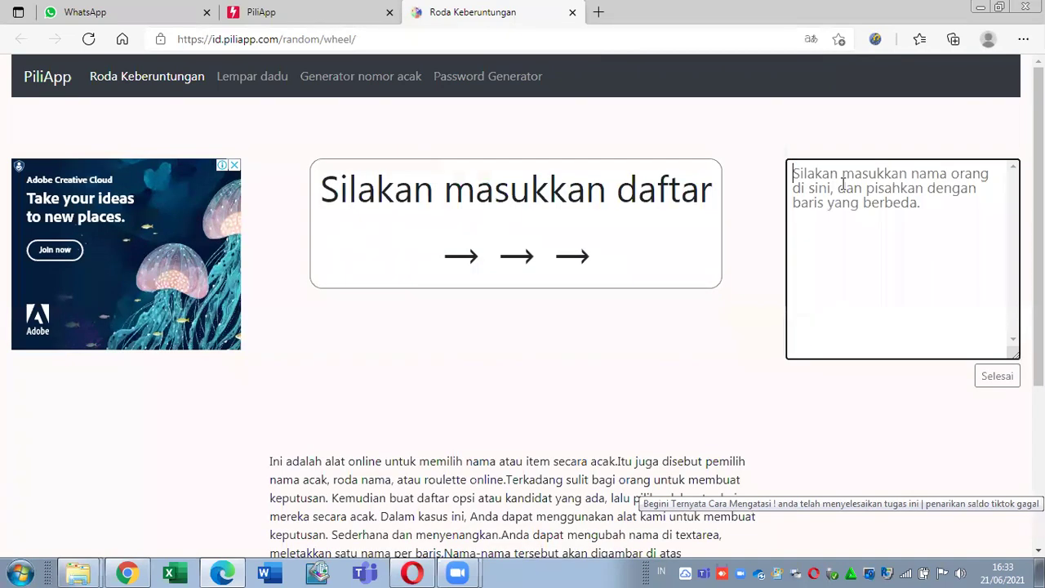
{"action": "type", "text": "udin"}
{"action": "key", "text": "Return"}
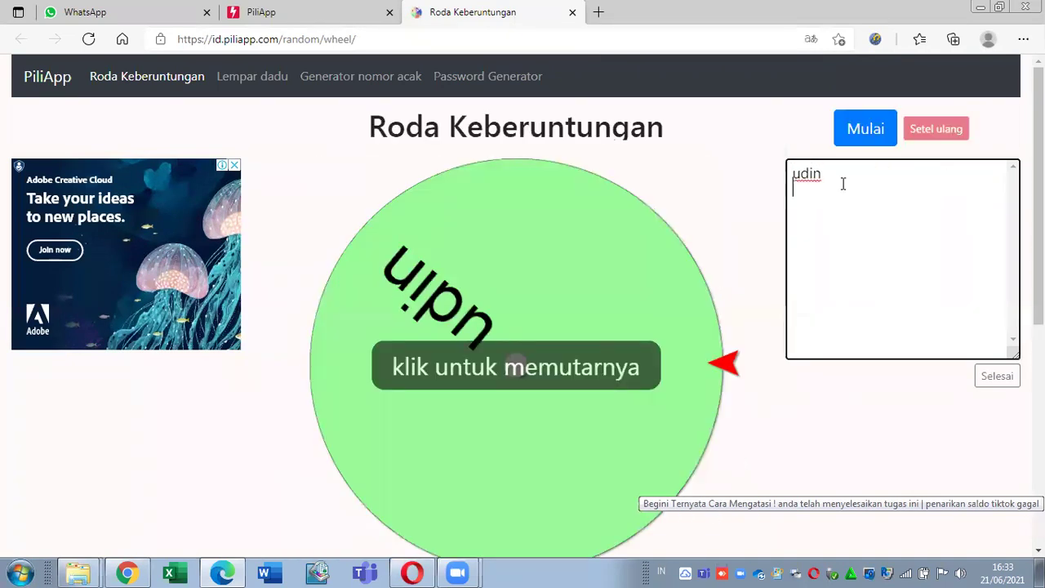
{"action": "type", "text": "pele"}
{"action": "key", "text": "Return"}
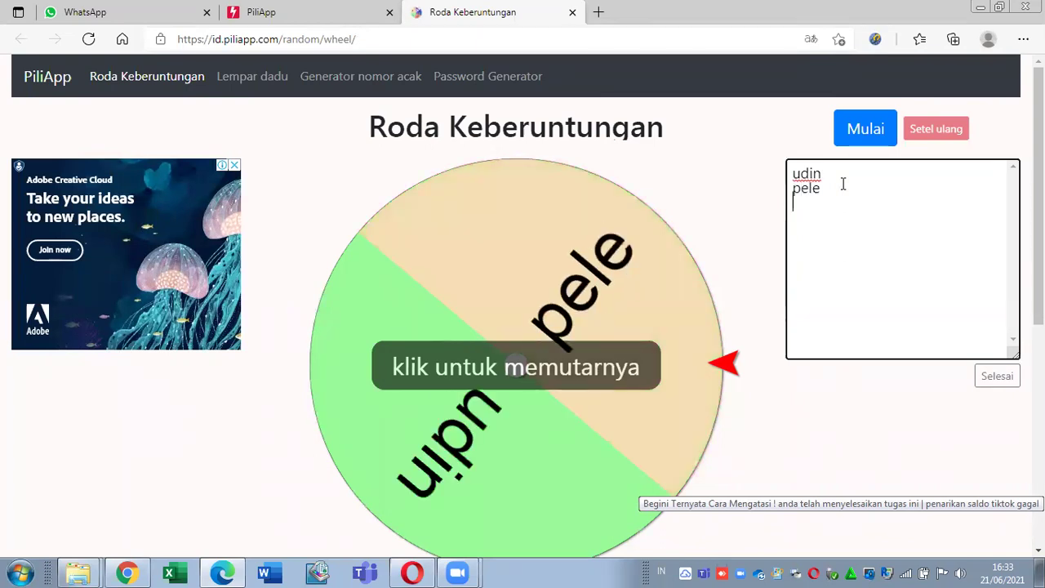
{"action": "type", "text": "ma"}
{"action": "key", "text": "BackSpace"}
{"action": "key", "text": "BackSpace"}
{"action": "type", "text": "dian "}
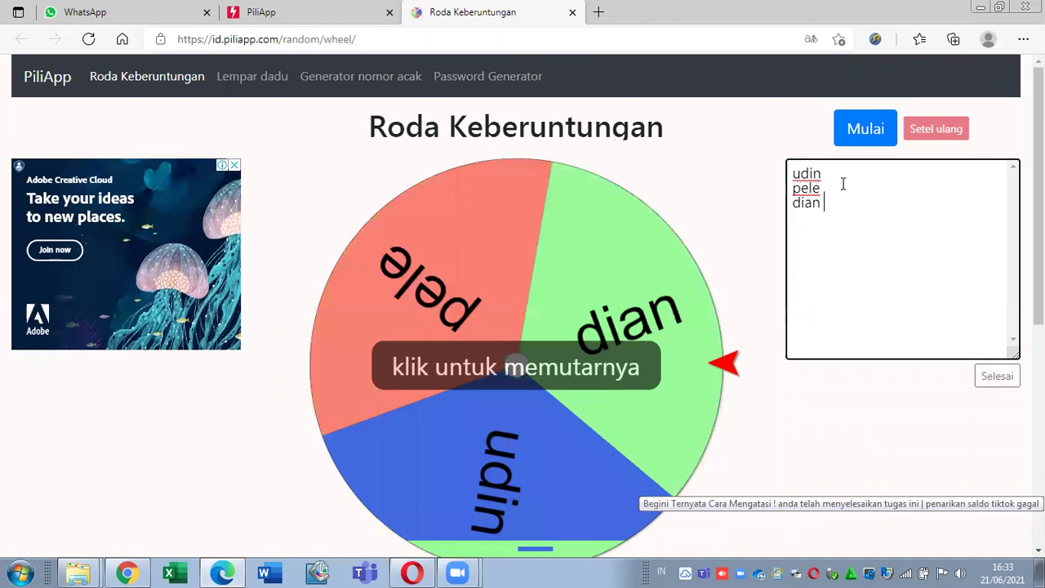
{"action": "type", "text": "magrib"}
{"action": "key", "text": "Return"}
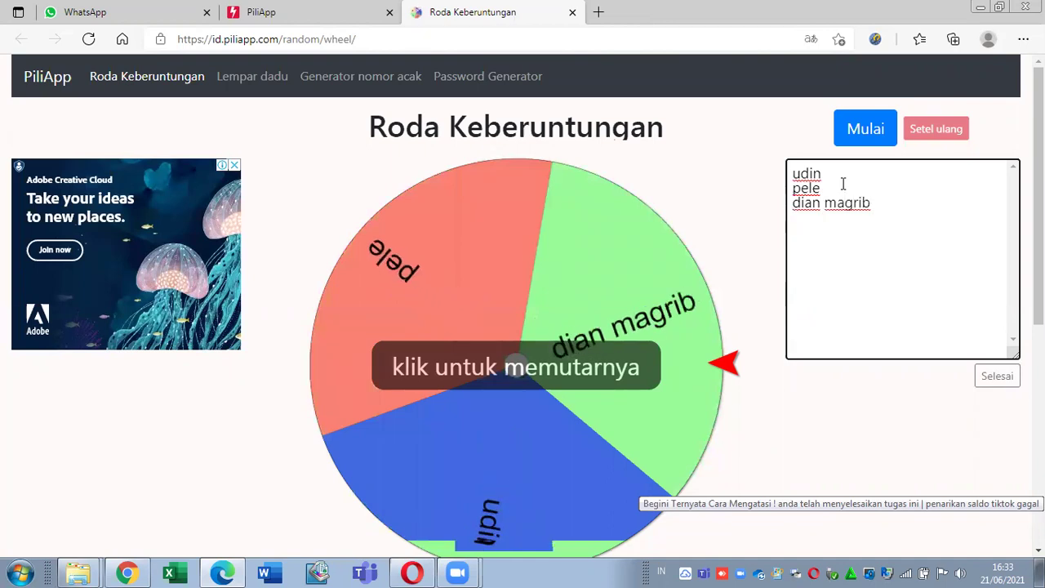
Step: Add the remaining six names and click Selesai to finish the nine-name list
{"action": "type", "text": "encum"}
{"action": "key", "text": "Return"}
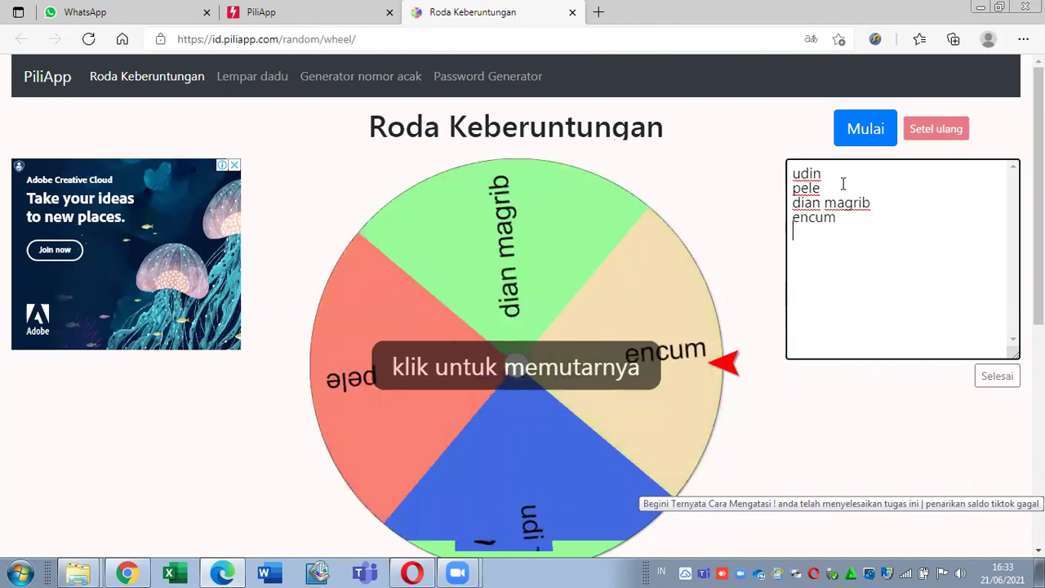
{"action": "type", "text": "candi"}
{"action": "key", "text": "BackSpace"}
{"action": "key", "text": "BackSpace"}
{"action": "key", "text": "BackSpace"}
{"action": "key", "text": "BackSpace"}
{"action": "key", "text": "BackSpace"}
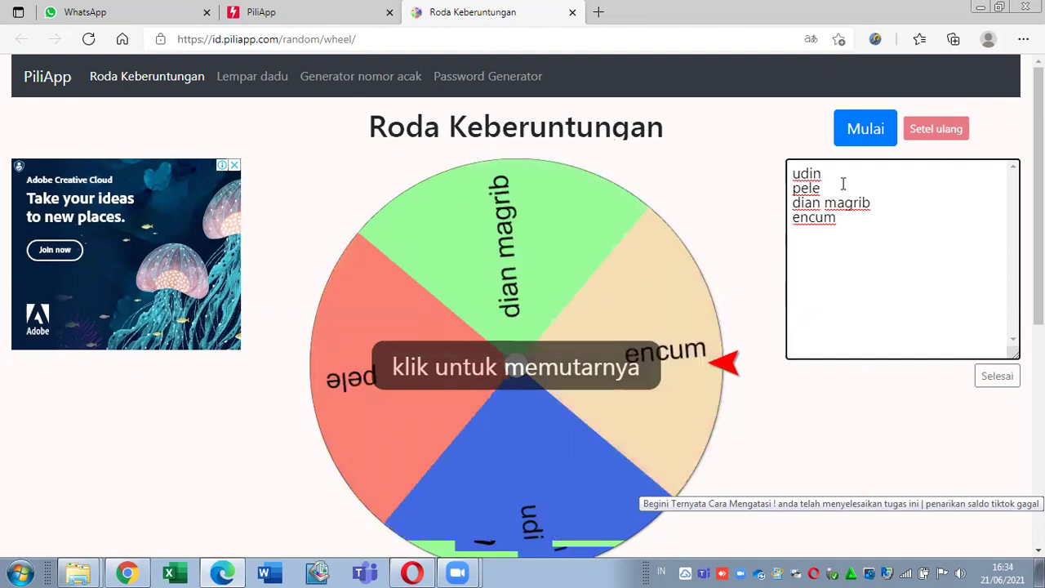
{"action": "type", "text": "cucum"}
{"action": "key", "text": "Return"}
{"action": "type", "text": "eni"}
{"action": "key", "text": "Return"}
{"action": "type", "text": "ema"}
{"action": "key", "text": "Return"}
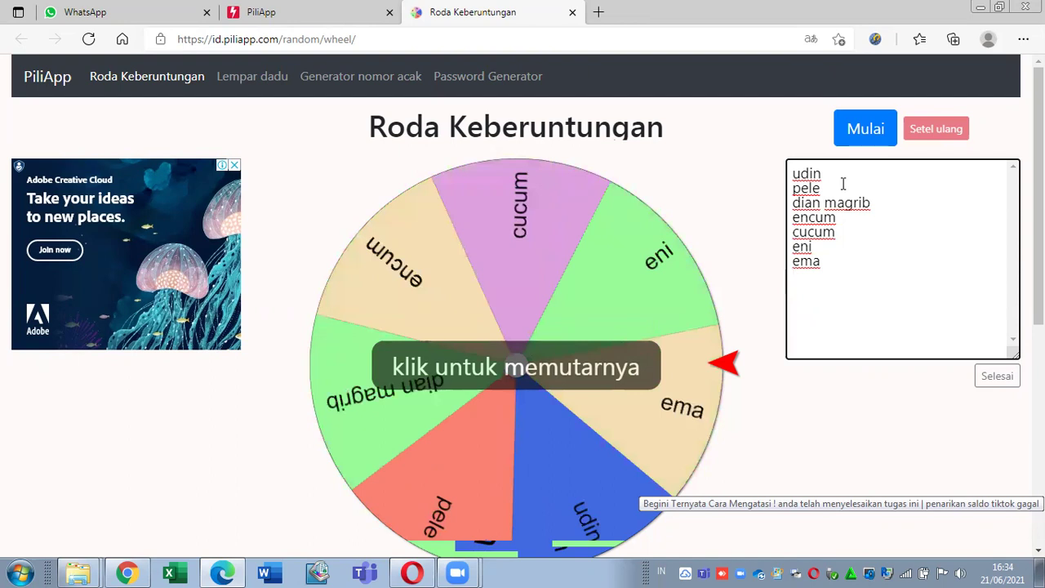
{"action": "type", "text": "atuy"}
{"action": "key", "text": "Return"}
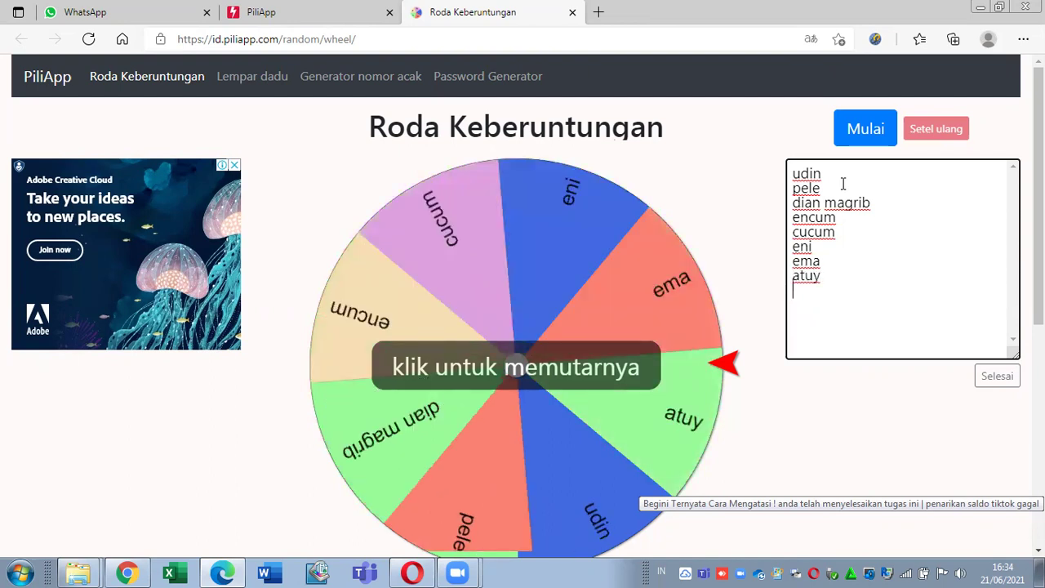
{"action": "type", "text": "odih"}
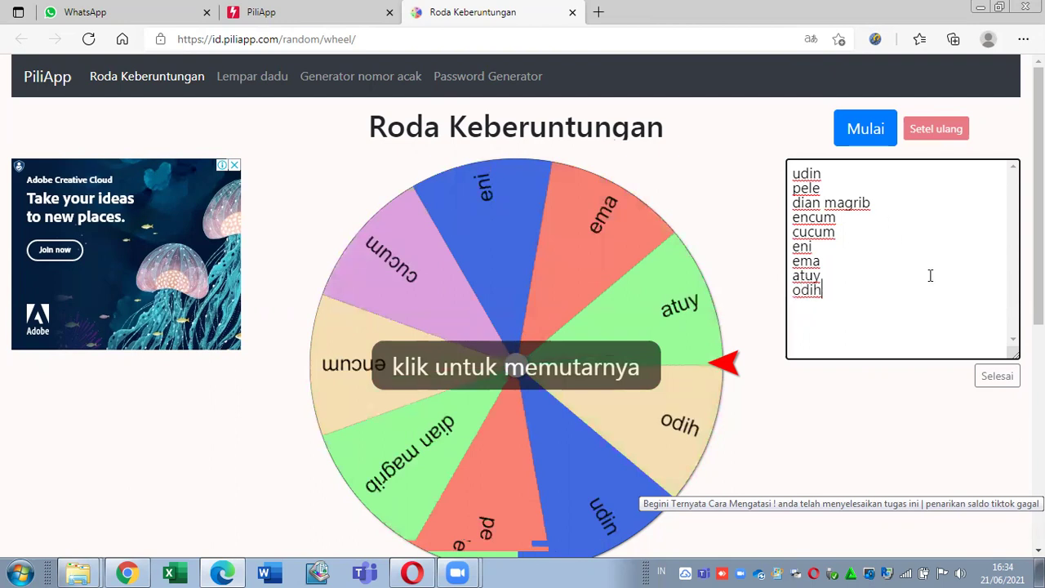
{"action": "left_click", "coordinate": [999, 381]}
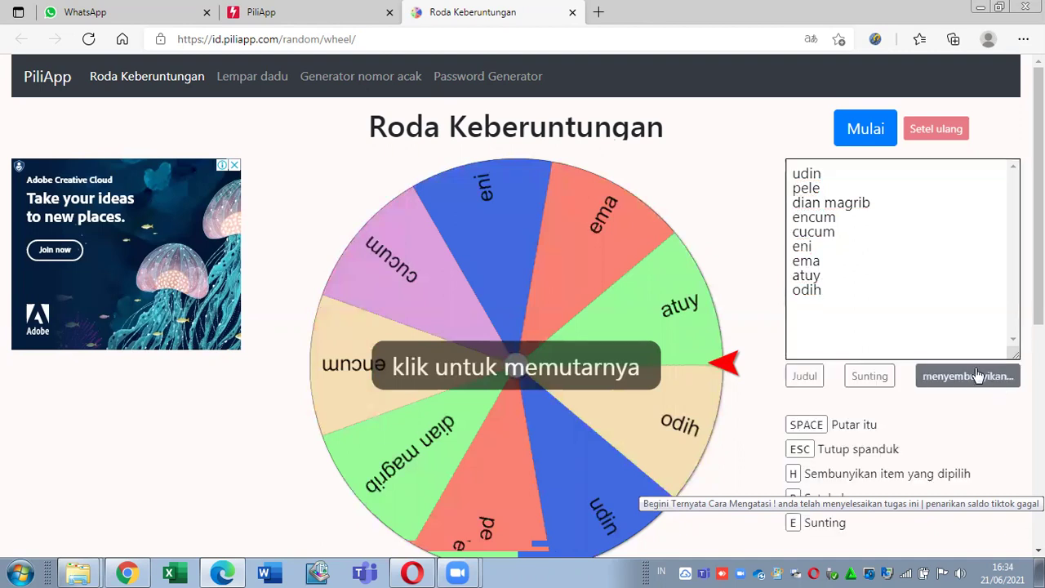
Step: Spin the wheel with Mulai, hide the winning name with H, then close the wheel tab
{"action": "scroll", "coordinate": [978, 374], "scroll_direction": "down", "scroll_amount": 2}
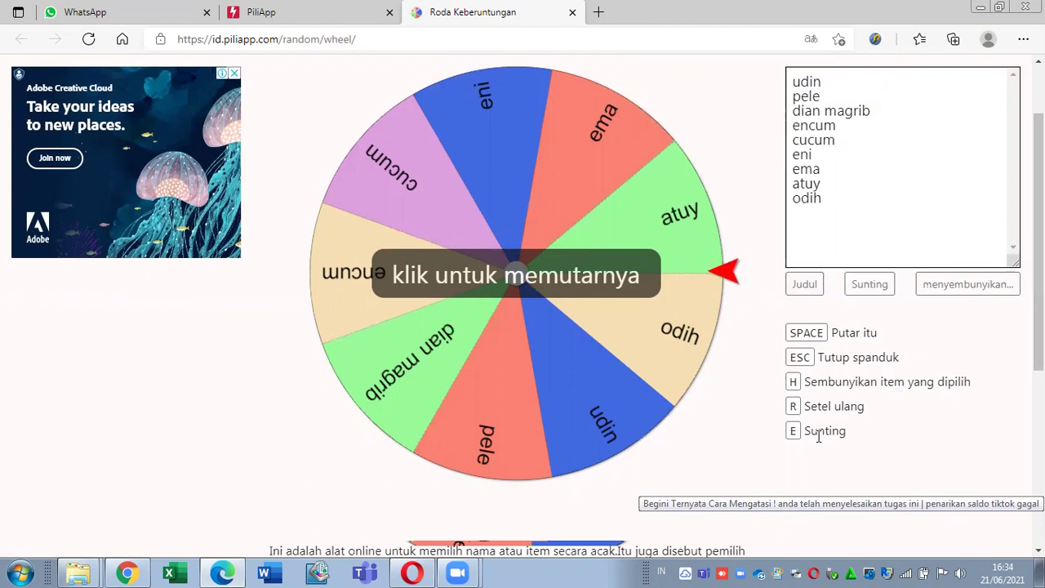
{"action": "left_click_drag", "start_coordinate": [1038, 245], "coordinate": [1039, 199]}
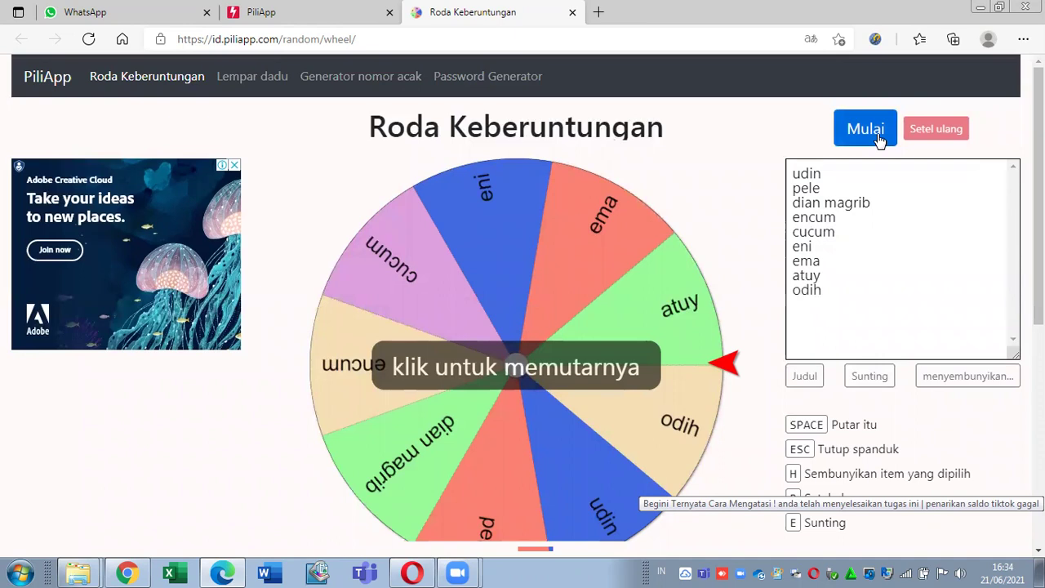
{"action": "left_click", "coordinate": [586, 362]}
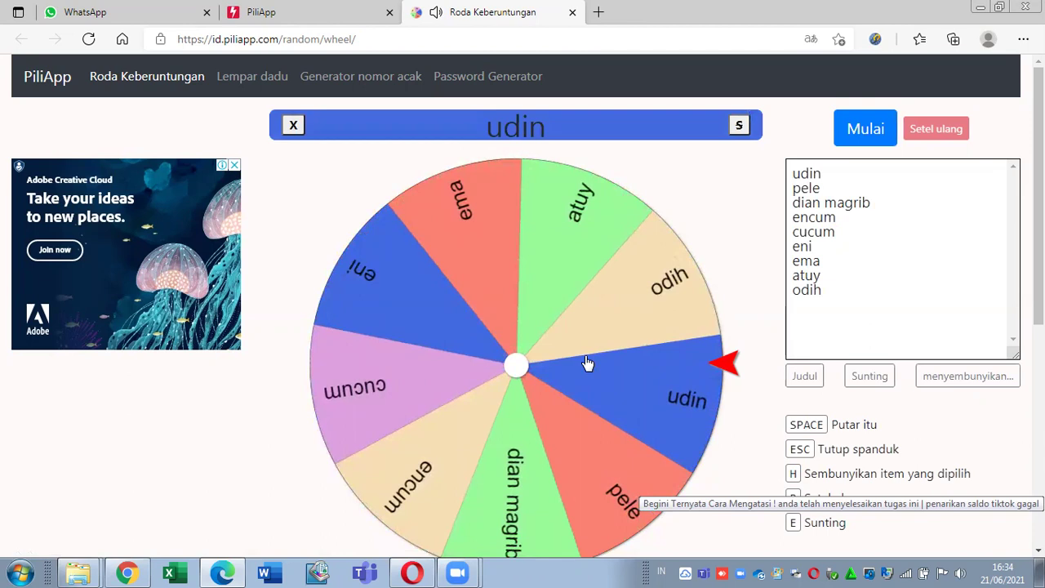
{"action": "key", "text": "h"}
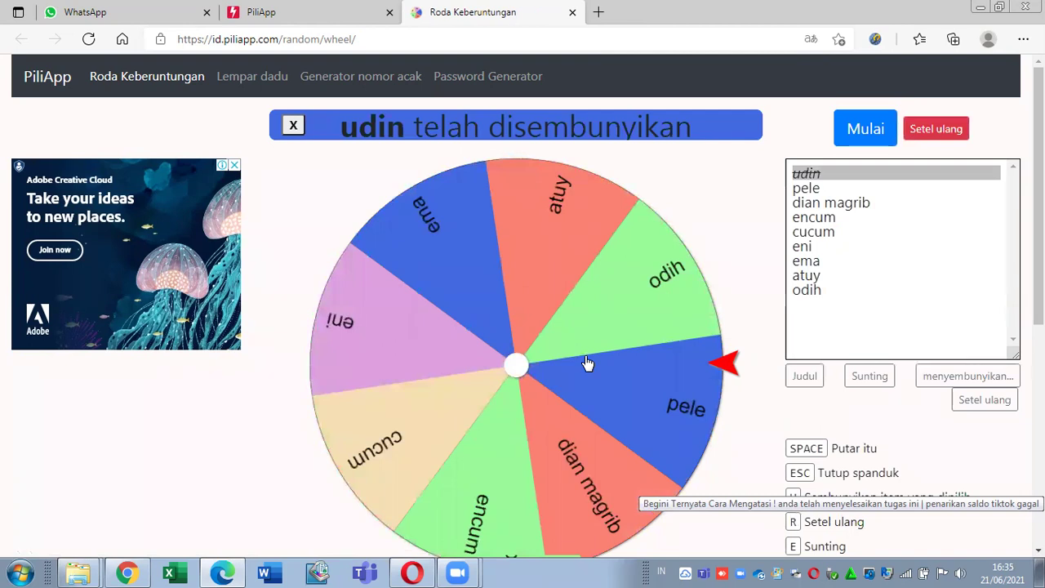
{"action": "mouse_move", "coordinate": [1038, 227]}
{"action": "left_mouse_down"}
{"action": "mouse_move", "coordinate": [1039, 249]}
{"action": "mouse_move", "coordinate": [1039, 230]}
{"action": "left_mouse_up"}
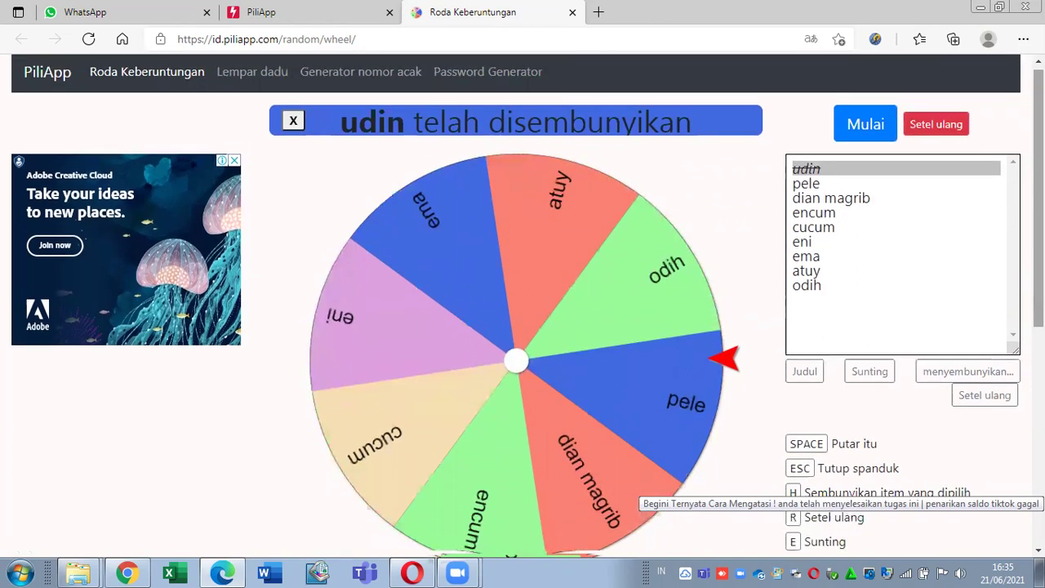
{"action": "left_click", "coordinate": [806, 170]}
{"action": "left_click", "coordinate": [806, 169]}
{"action": "left_click", "coordinate": [856, 173]}
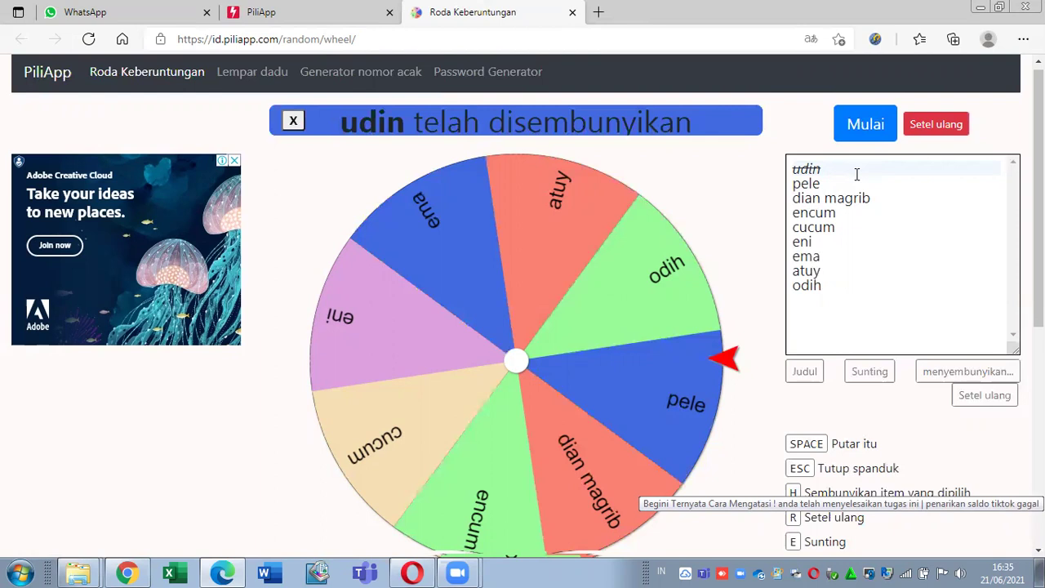
{"action": "mouse_move", "coordinate": [1039, 155]}
{"action": "left_mouse_down"}
{"action": "mouse_move", "coordinate": [1039, 255]}
{"action": "mouse_move", "coordinate": [1039, 168]}
{"action": "left_mouse_up"}
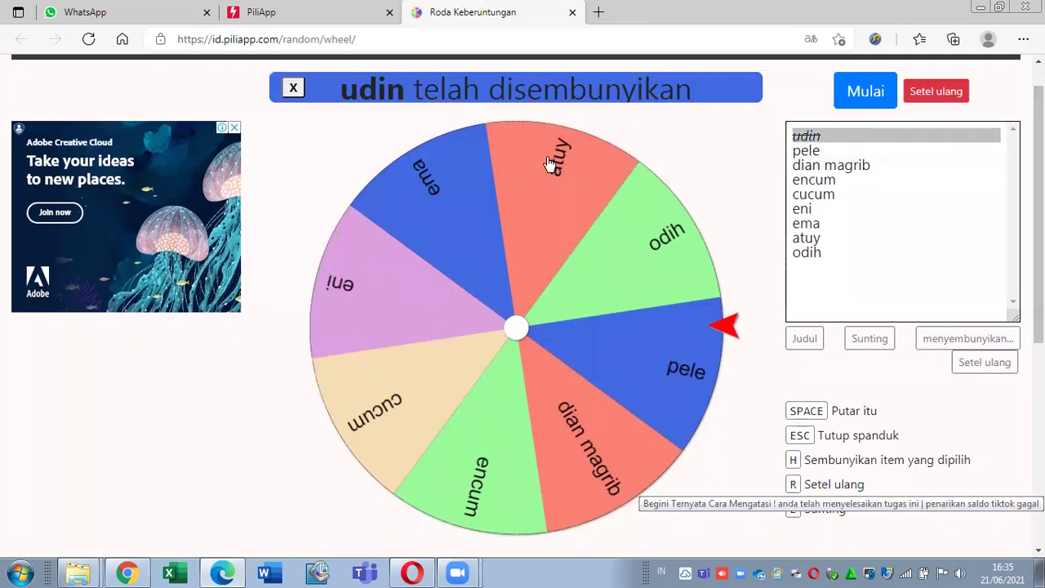
{"action": "left_click", "coordinate": [573, 13]}
Step: Open the Generator font tool in a new tab
{"action": "scroll", "coordinate": [641, 490], "scroll_direction": "down", "scroll_amount": 3}
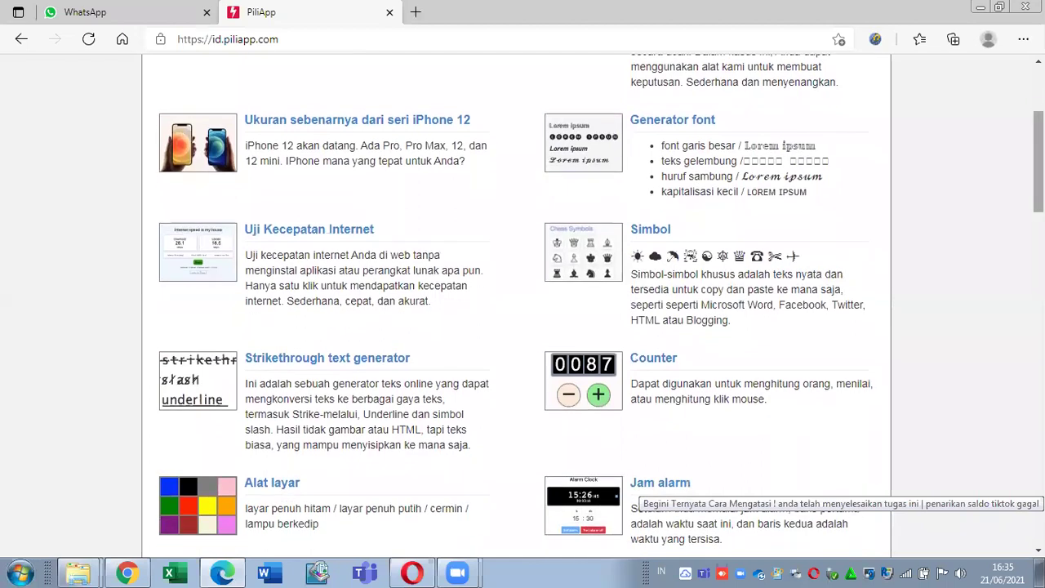
{"action": "right_click", "coordinate": [685, 126]}
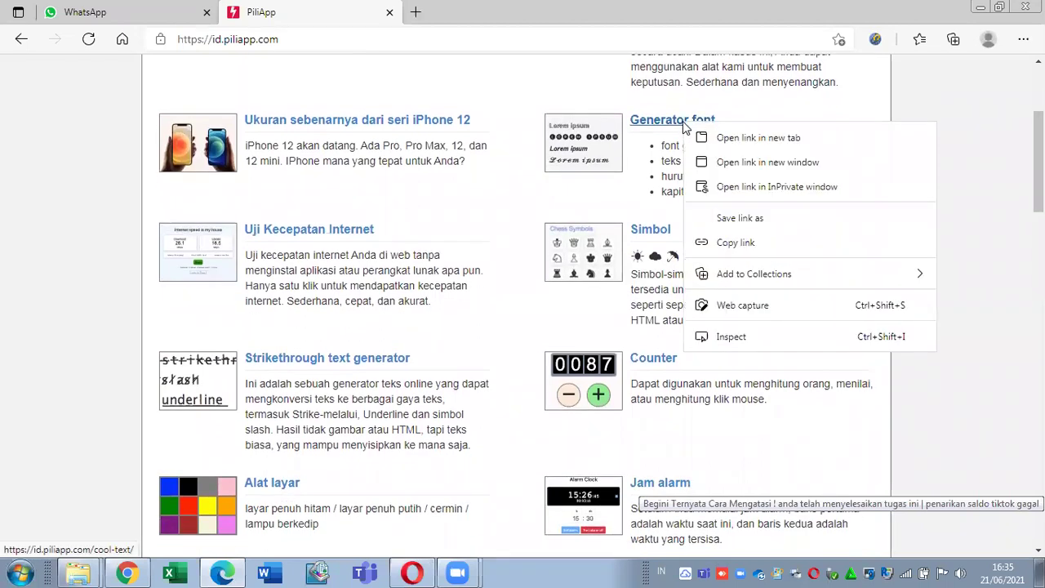
{"action": "left_click", "coordinate": [700, 137]}
{"action": "left_click", "coordinate": [492, 8]}
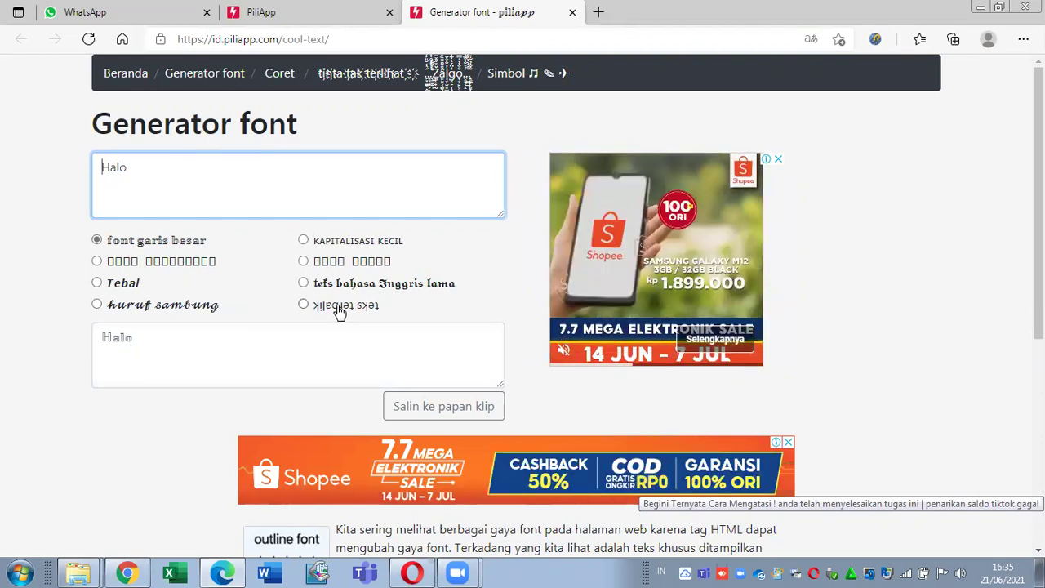
Step: Replace Halo with TGOF21 TV and choose the upside-down text style
{"action": "key", "text": "ctrl+a"}
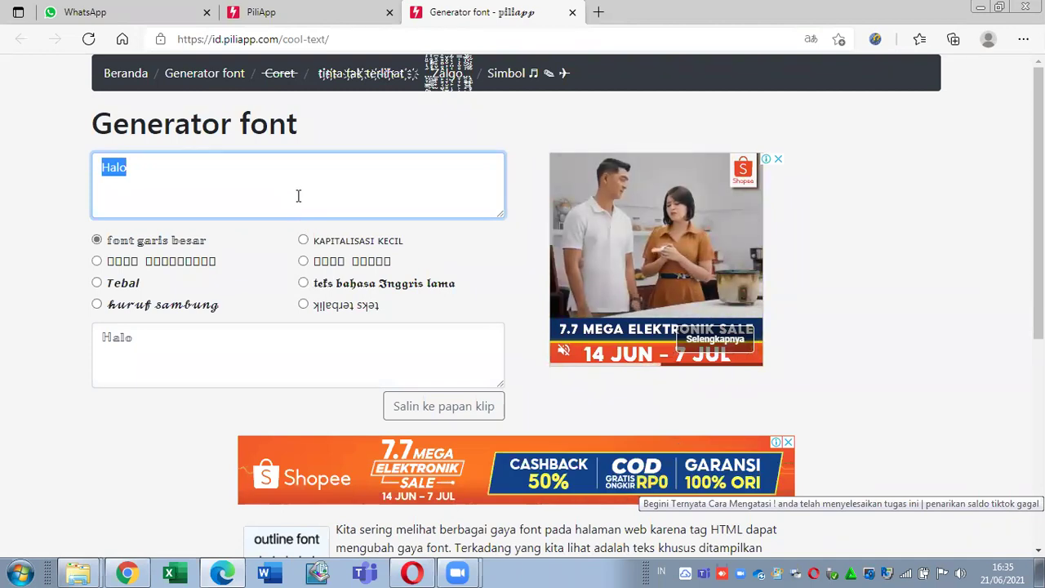
{"action": "type", "text": "TGOF21 TV"}
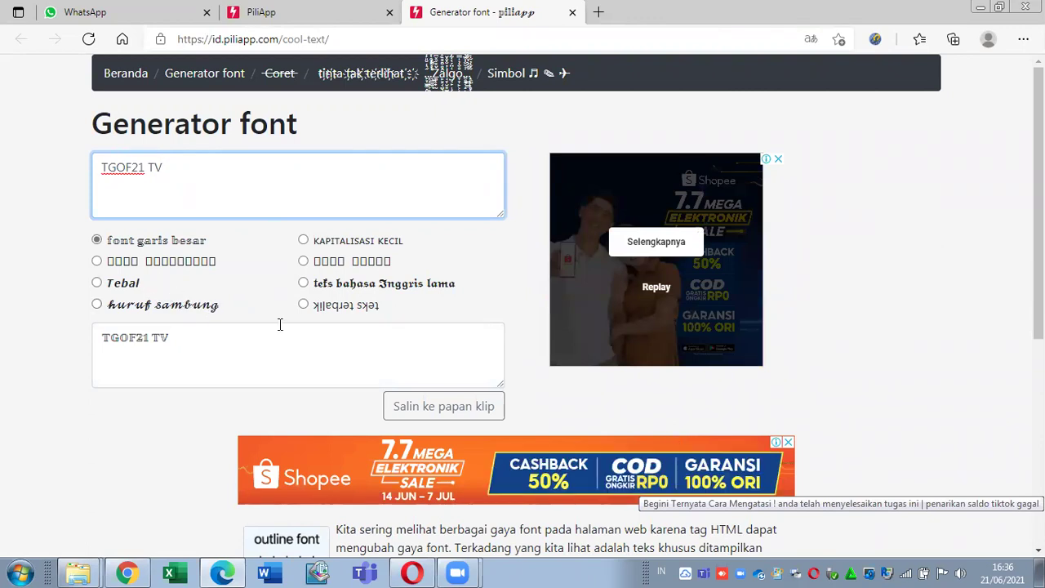
{"action": "left_click", "coordinate": [338, 311]}
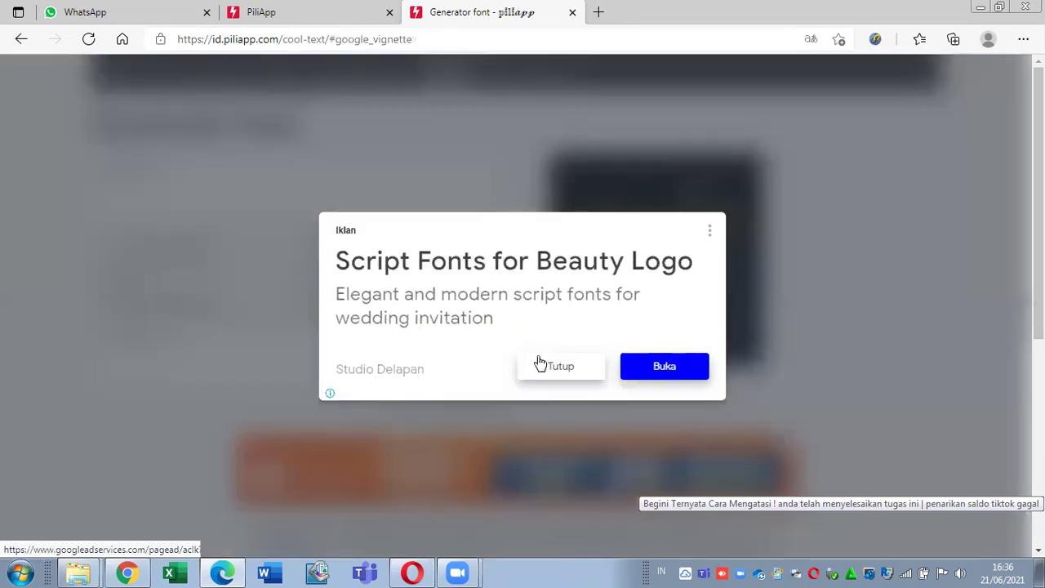
Step: Close the advert, toggle flipping off and on, then switch TGOF21 TV to square text
{"action": "left_click", "coordinate": [560, 370]}
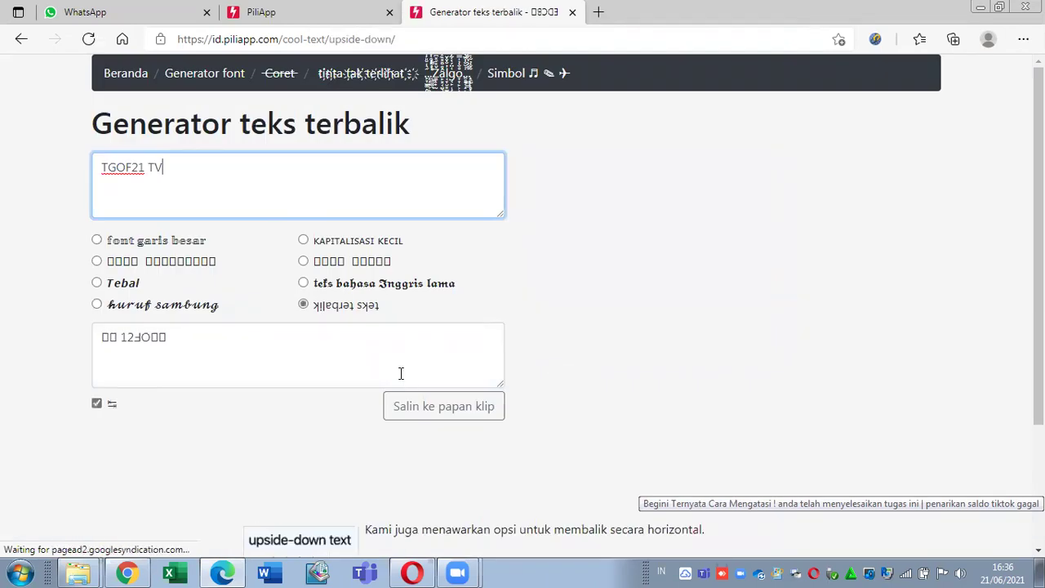
{"action": "left_click", "coordinate": [96, 402]}
{"action": "left_click", "coordinate": [96, 404]}
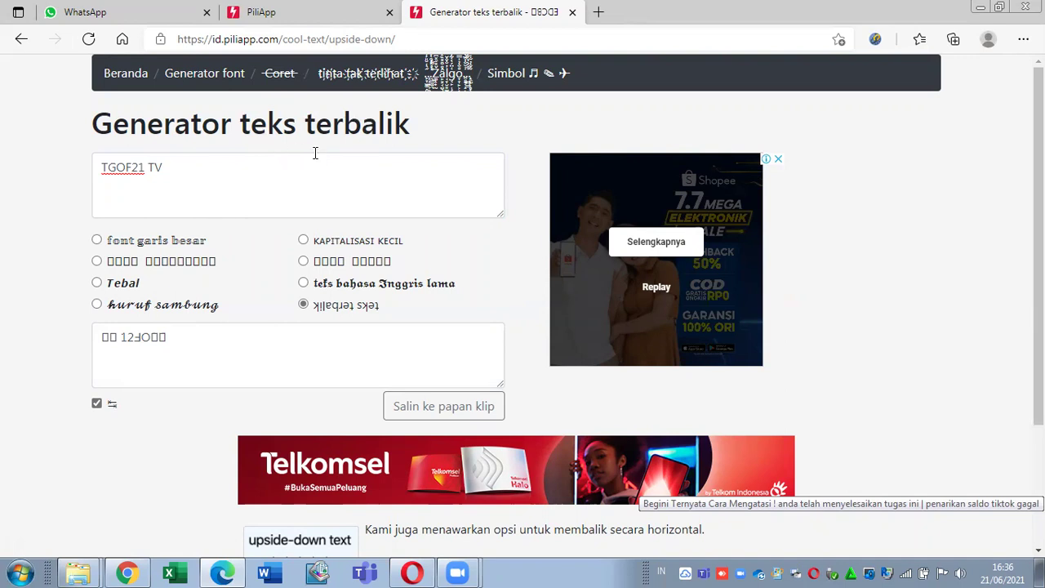
{"action": "double_click", "coordinate": [177, 338]}
{"action": "left_click", "coordinate": [177, 338]}
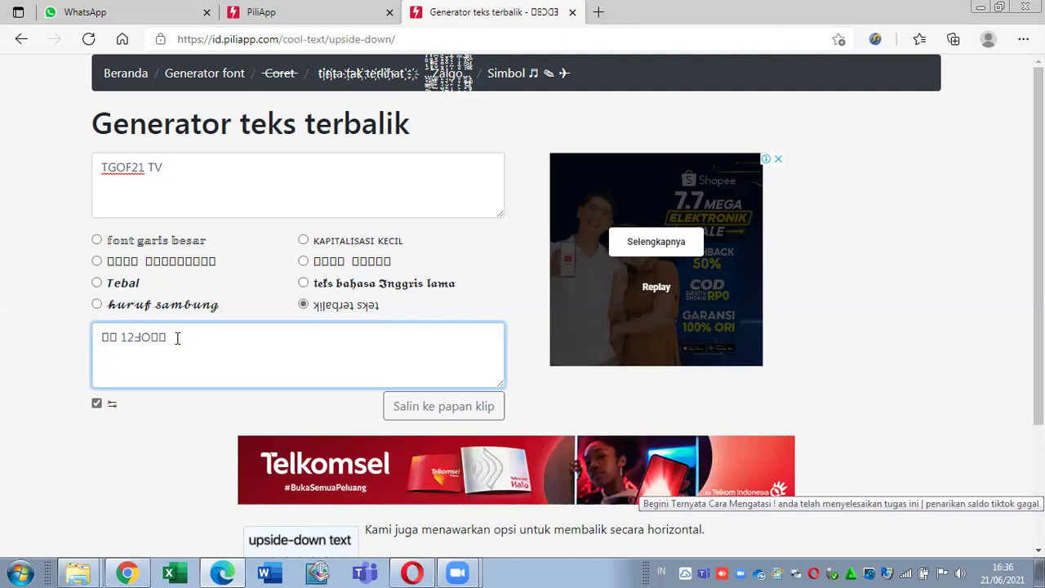
{"action": "double_click", "coordinate": [162, 339]}
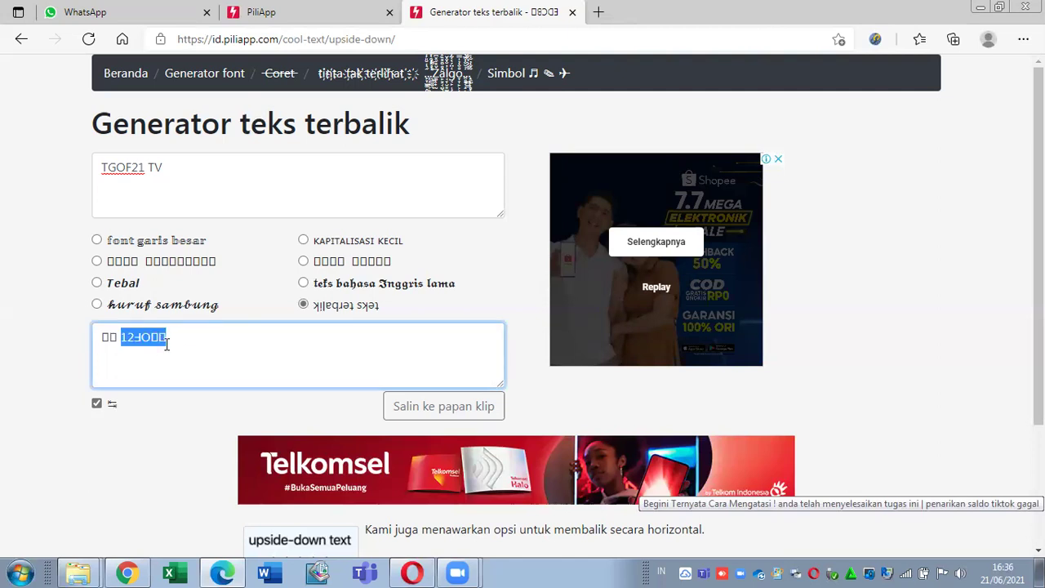
{"action": "left_click", "coordinate": [223, 341]}
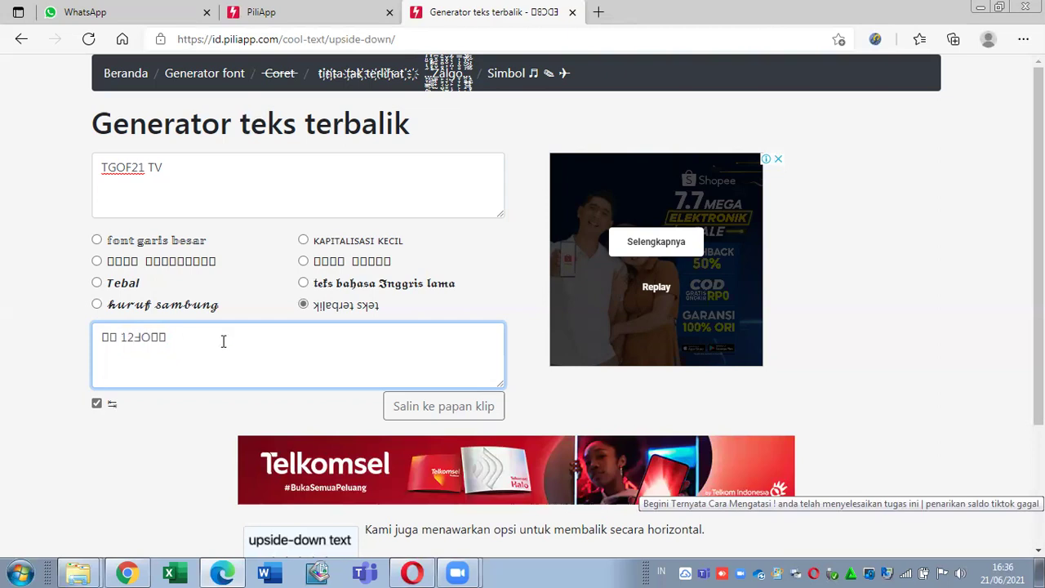
{"action": "left_click", "coordinate": [155, 265]}
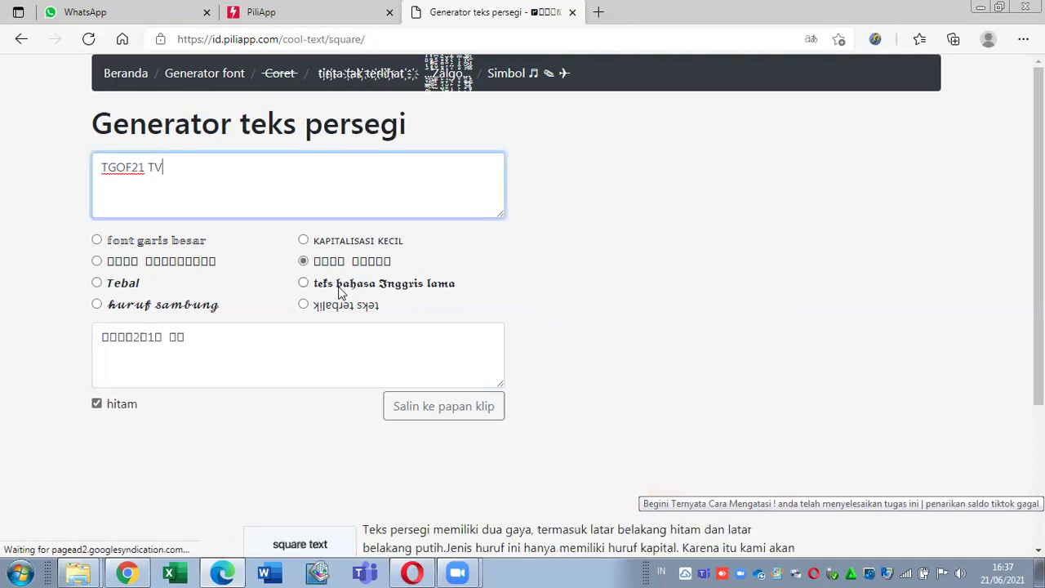
Step: Render the text in Old English lettering, then go to the Coret strikethrough generator
{"action": "left_click", "coordinate": [341, 288]}
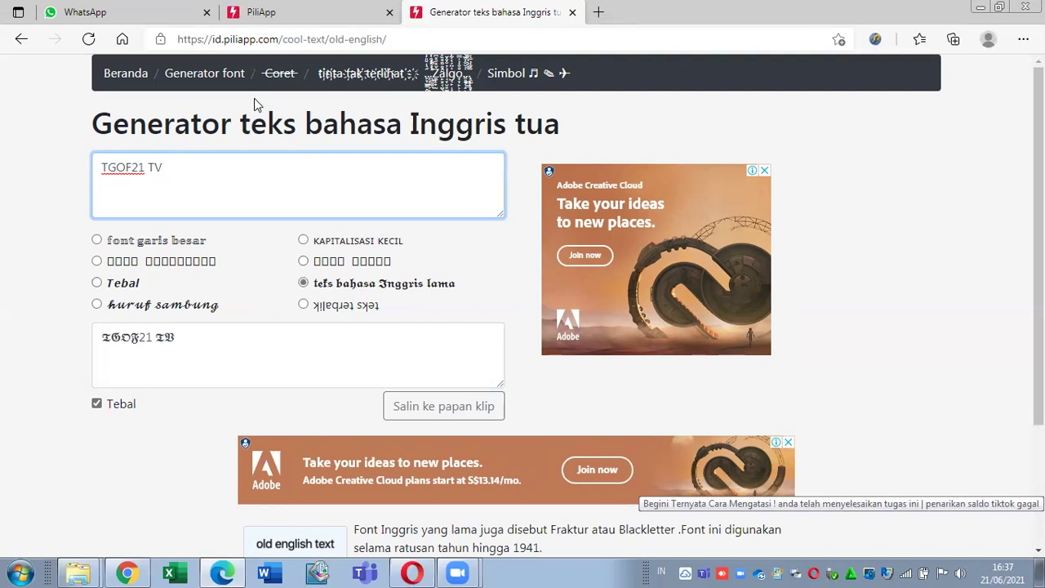
{"action": "left_click", "coordinate": [275, 79]}
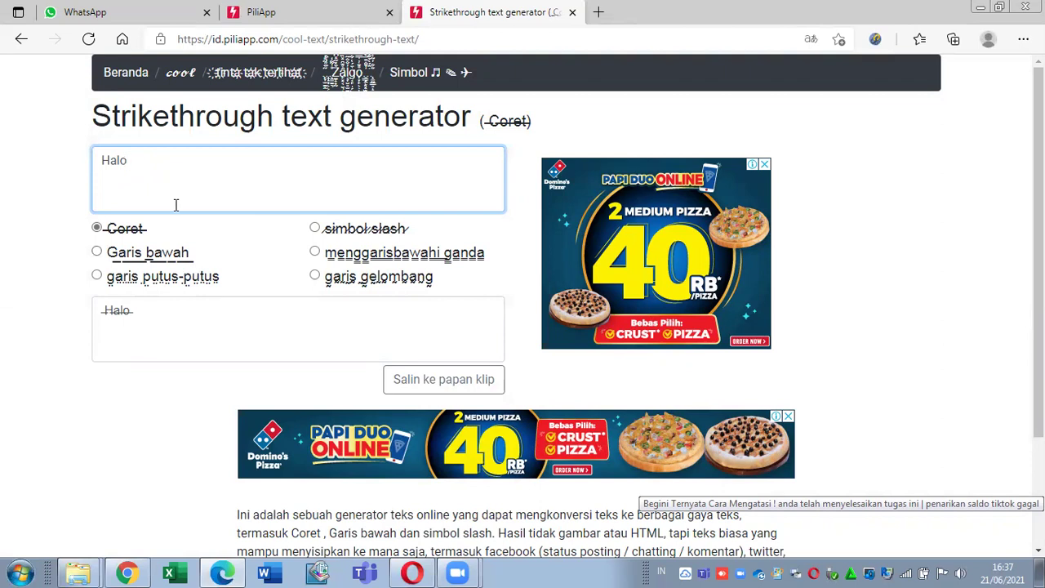
Step: Enter TGOF21 T, try underline, dashed, slash, double and wavy styles, then open invisible ink
{"action": "key", "text": "ctrl+a"}
{"action": "type", "text": "TGOF21 T"}
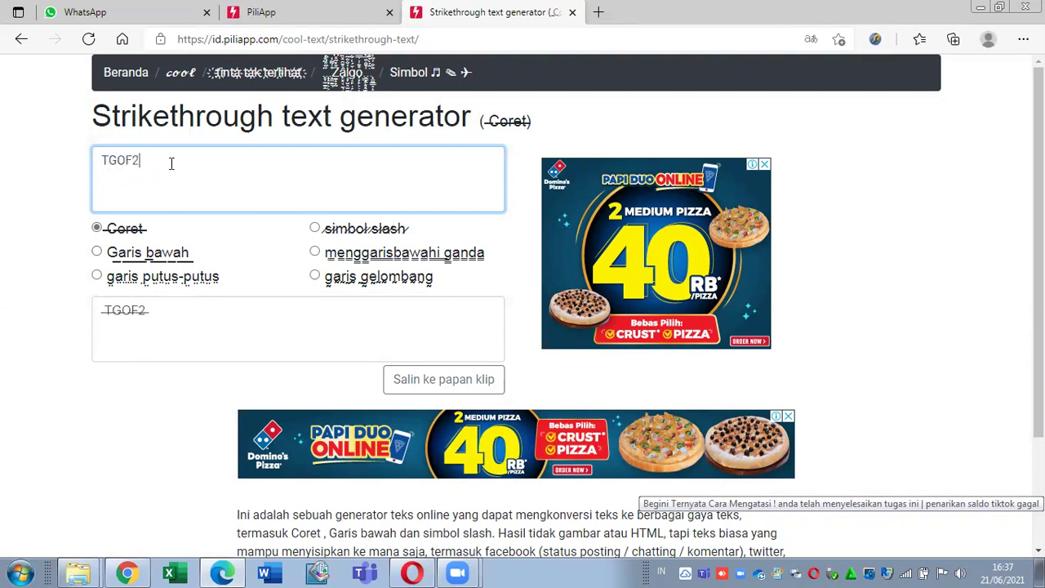
{"action": "left_click", "coordinate": [178, 254]}
{"action": "left_click", "coordinate": [176, 280]}
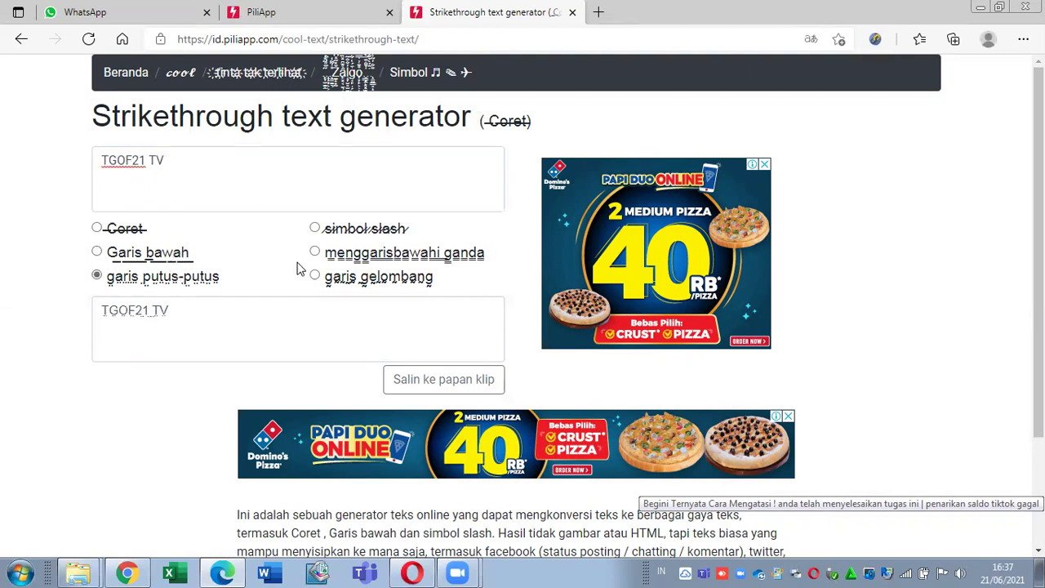
{"action": "left_click", "coordinate": [353, 236]}
{"action": "left_click", "coordinate": [359, 255]}
{"action": "left_click", "coordinate": [372, 279]}
{"action": "left_click", "coordinate": [364, 232]}
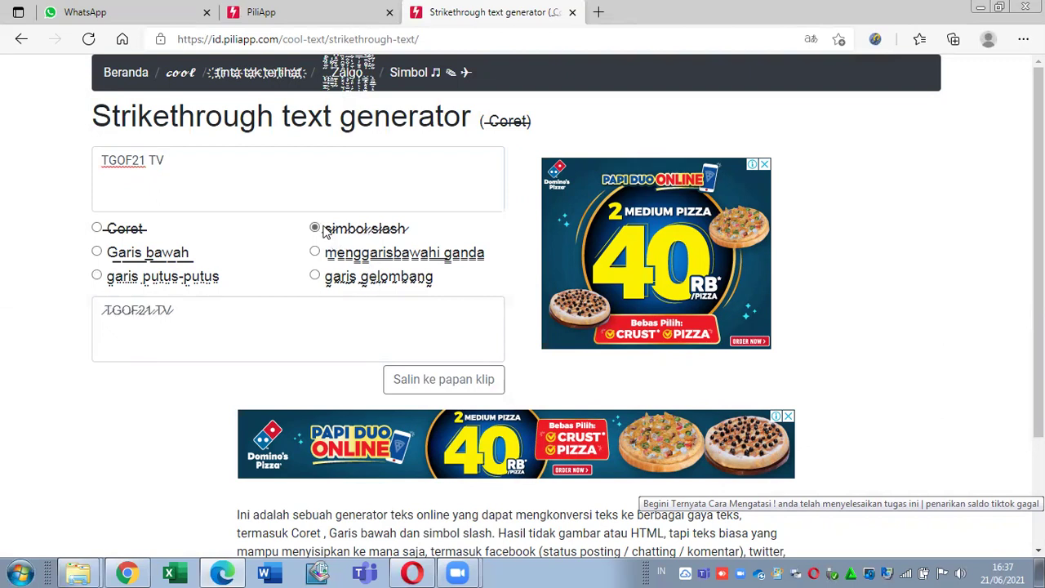
{"action": "left_click", "coordinate": [261, 76]}
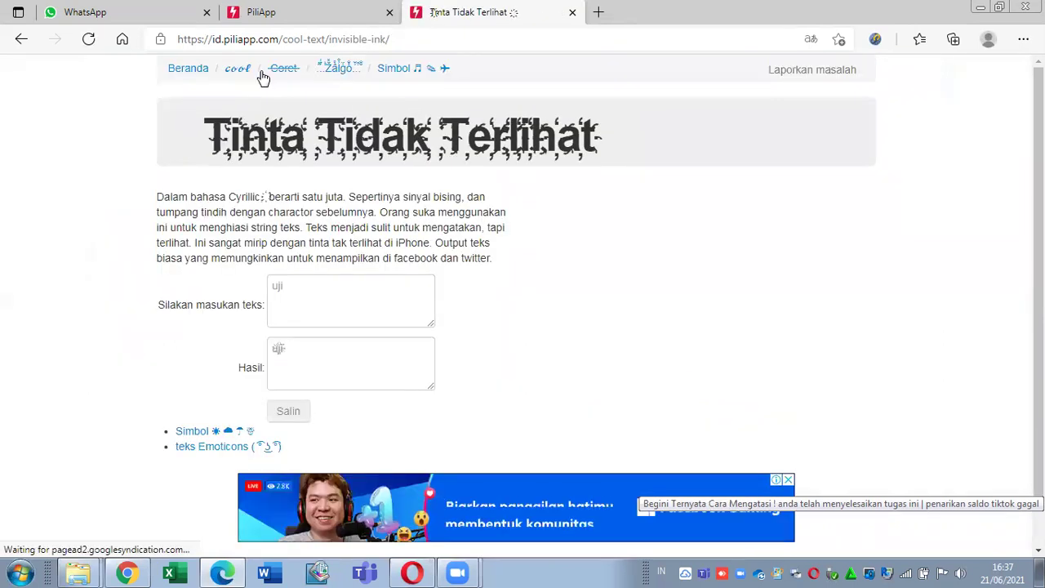
Step: Paste the channel name into the invisible-ink input and delete the stray 3 to get 'TGOF21 TV'
{"action": "left_click", "coordinate": [344, 312]}
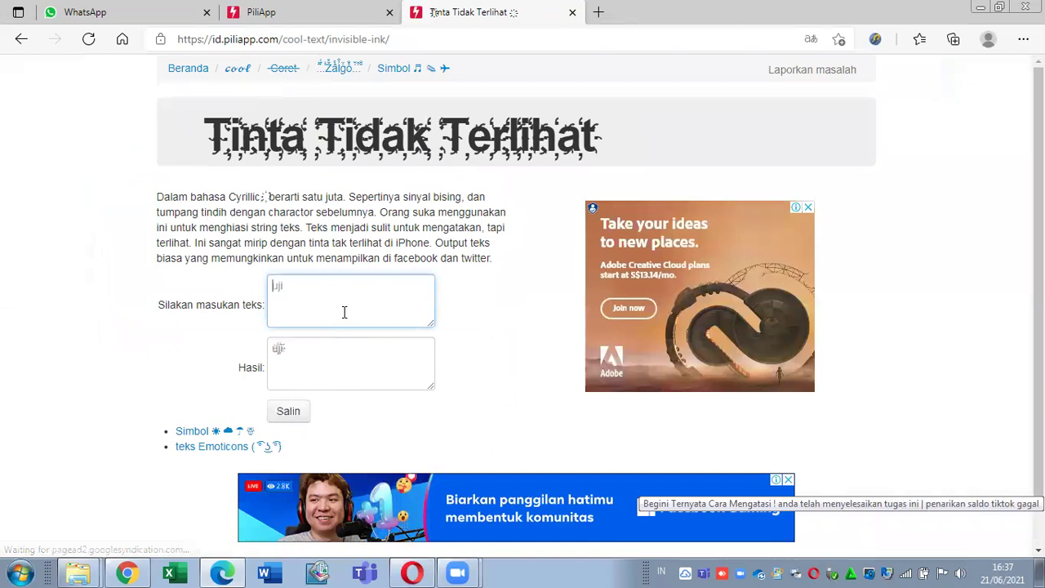
{"action": "type", "text": "TGOF321 TV"}
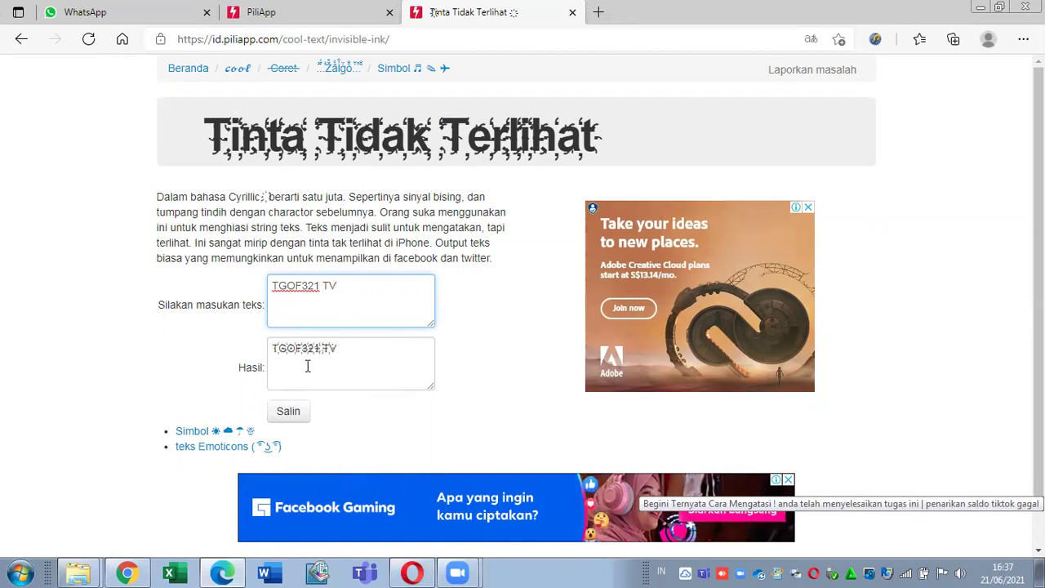
{"action": "left_click", "coordinate": [306, 286]}
{"action": "key", "text": "BackSpace"}
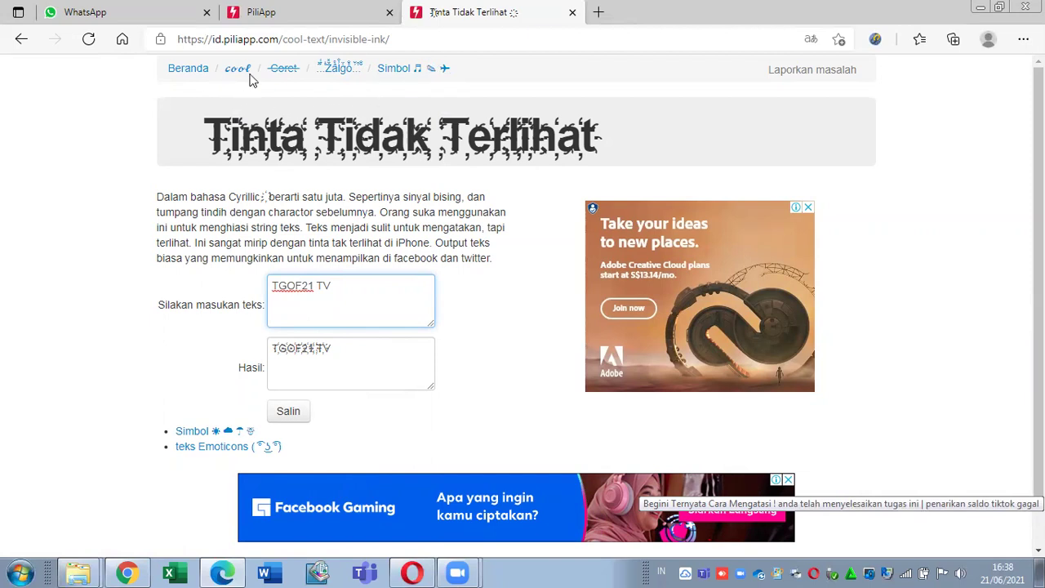
{"action": "key", "text": "ctrl+shift+Tab"}
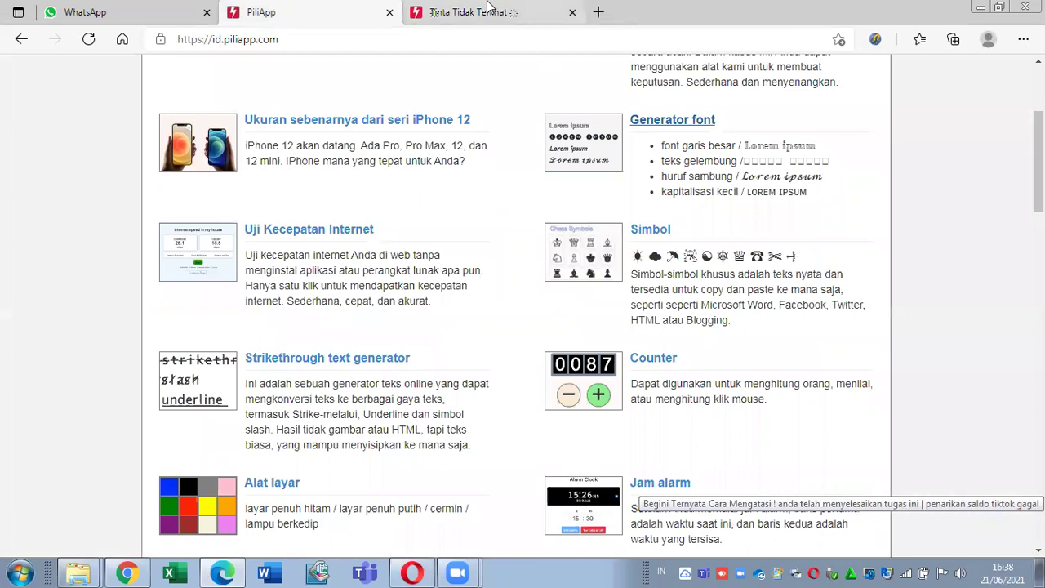
{"action": "left_click", "coordinate": [473, 12]}
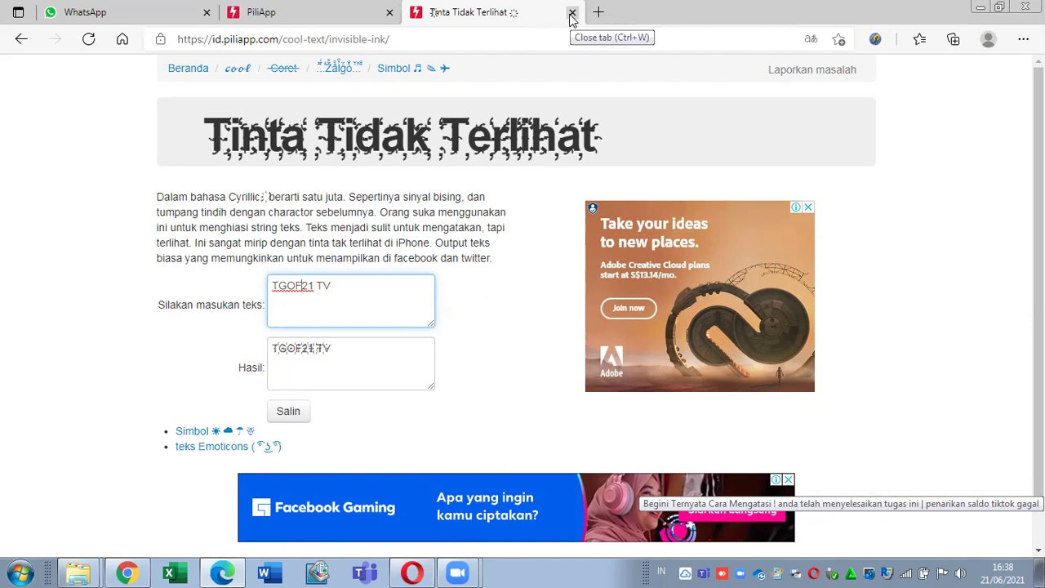
Step: Close the invisible-ink page and open the iPhone 12 actual-size article in a new tab
{"action": "left_click", "coordinate": [572, 14]}
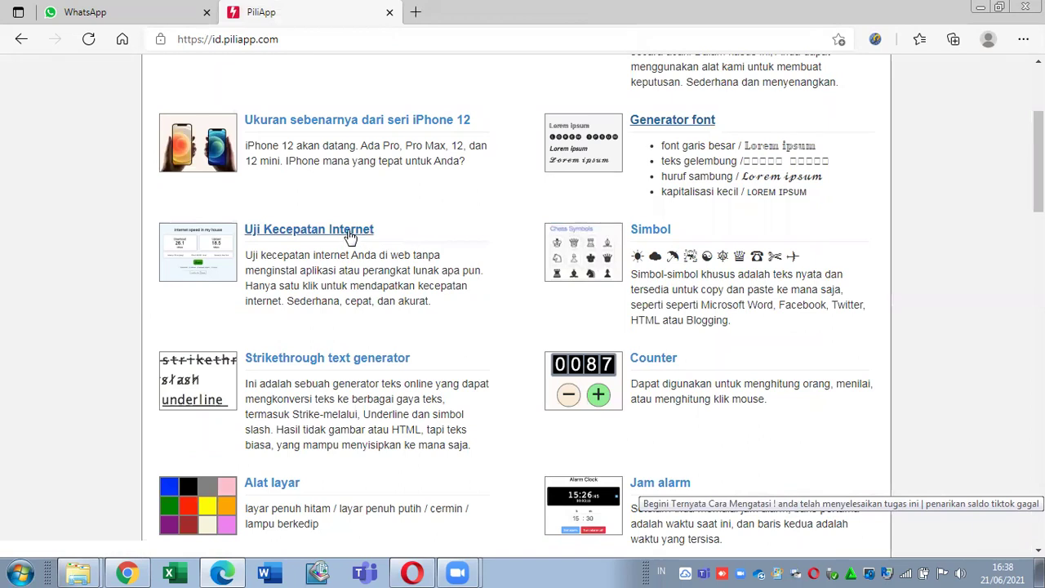
{"action": "right_click", "coordinate": [350, 124]}
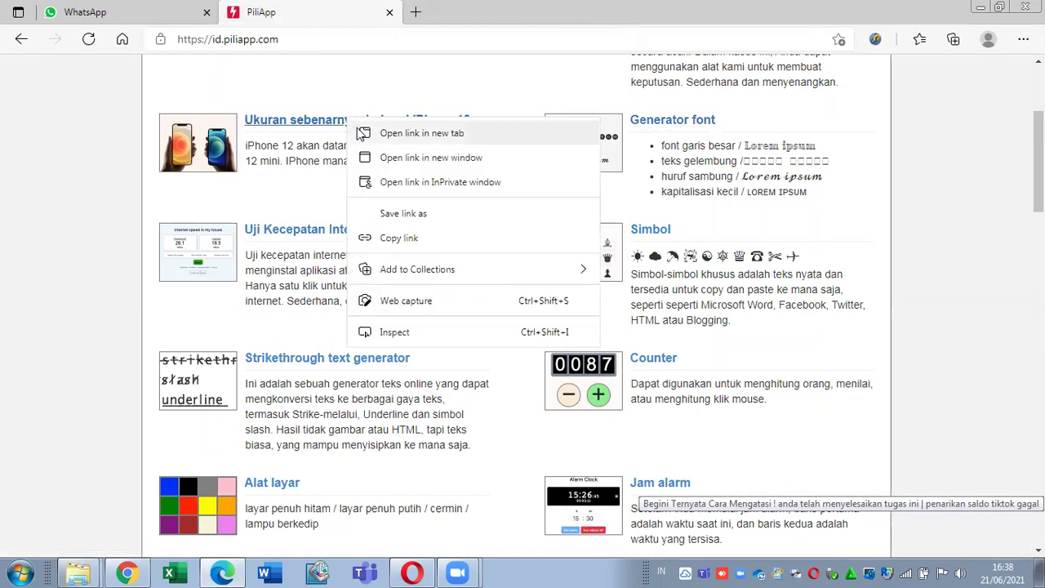
{"action": "left_click", "coordinate": [421, 133]}
{"action": "left_click", "coordinate": [442, 9]}
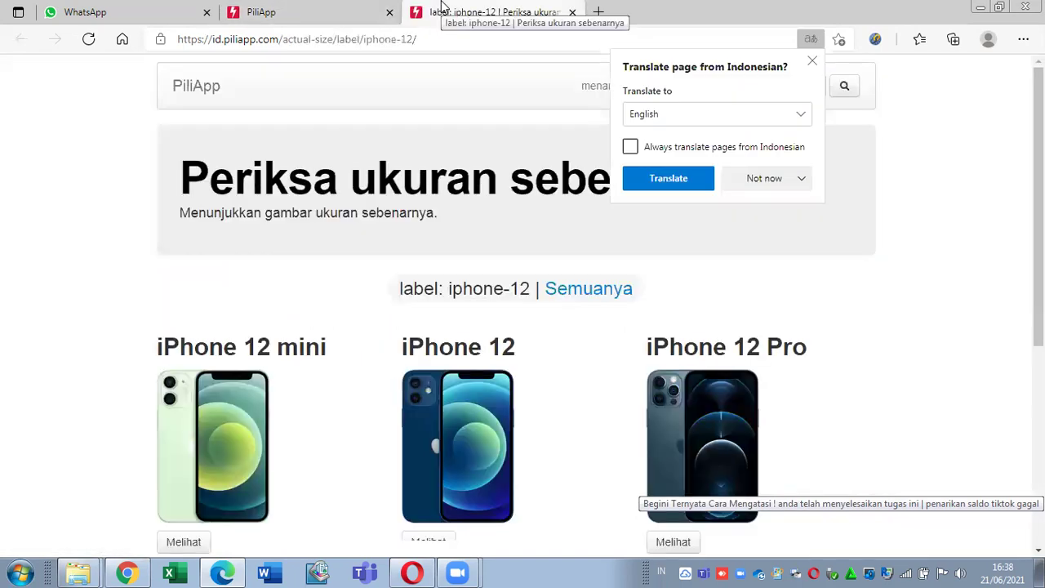
Step: Scroll through the iPhone 12 'Periksa ukuran sebenarnya' page, then close it
{"action": "scroll", "coordinate": [1007, 161], "scroll_direction": "down", "scroll_amount": 1}
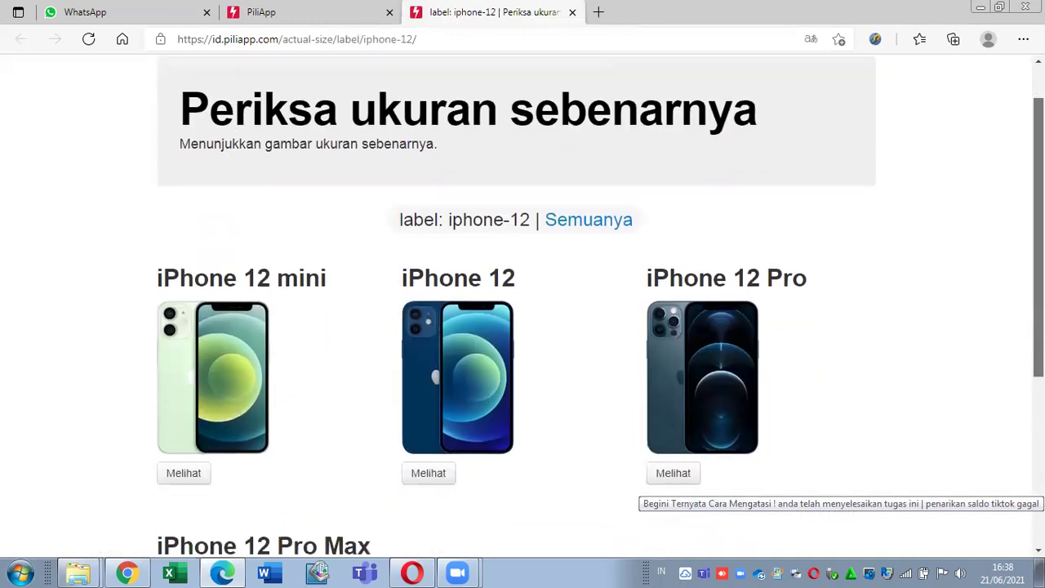
{"action": "left_click_drag", "start_coordinate": [1039, 200], "coordinate": [1040, 239]}
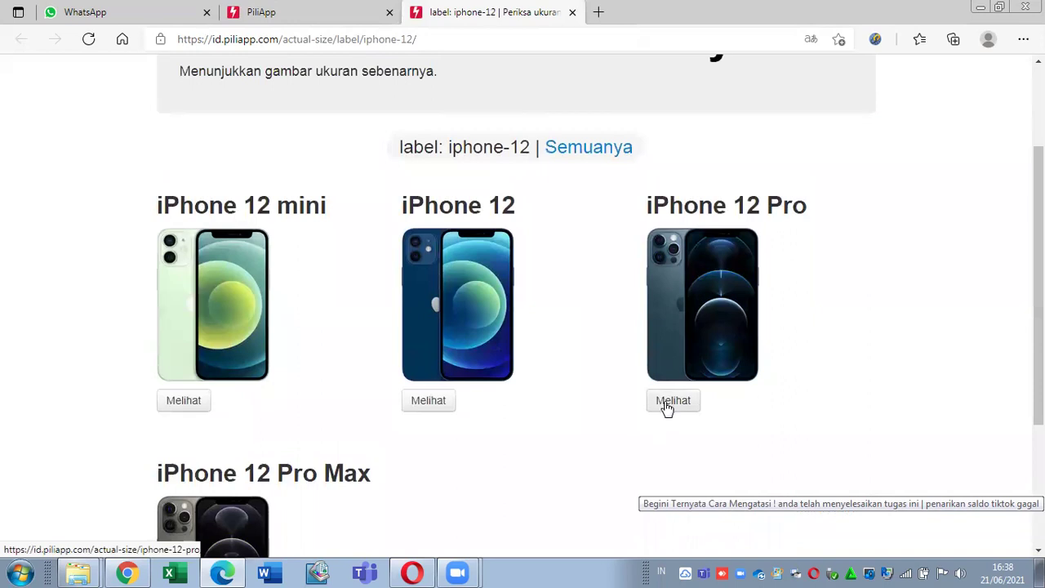
{"action": "left_click_drag", "start_coordinate": [1040, 245], "coordinate": [1040, 167]}
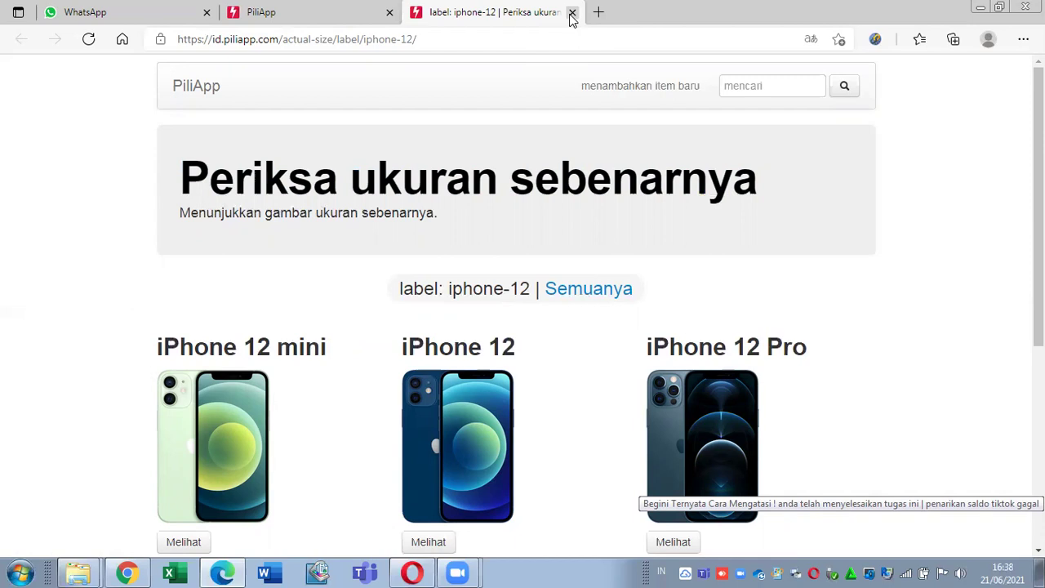
{"action": "left_click", "coordinate": [572, 13]}
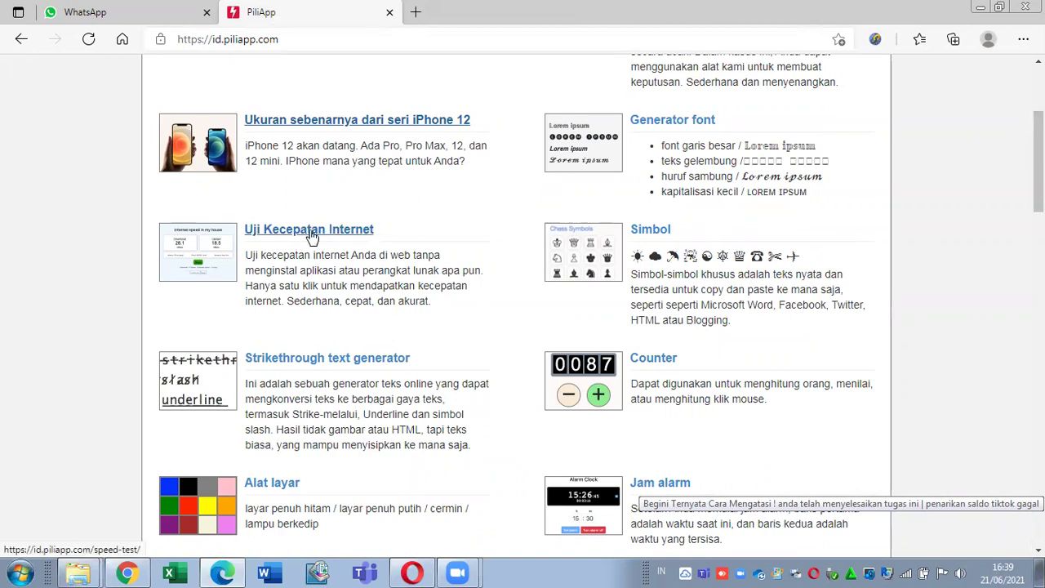
Step: Open Uji Kecepatan Internet in a new tab and dismiss the translation offer
{"action": "right_click", "coordinate": [325, 233]}
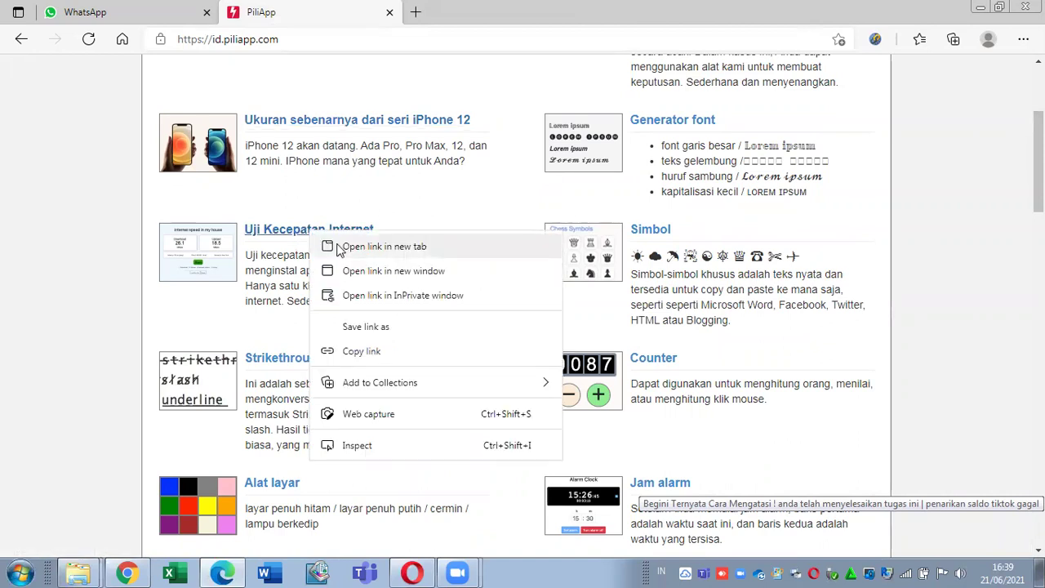
{"action": "left_click", "coordinate": [338, 243]}
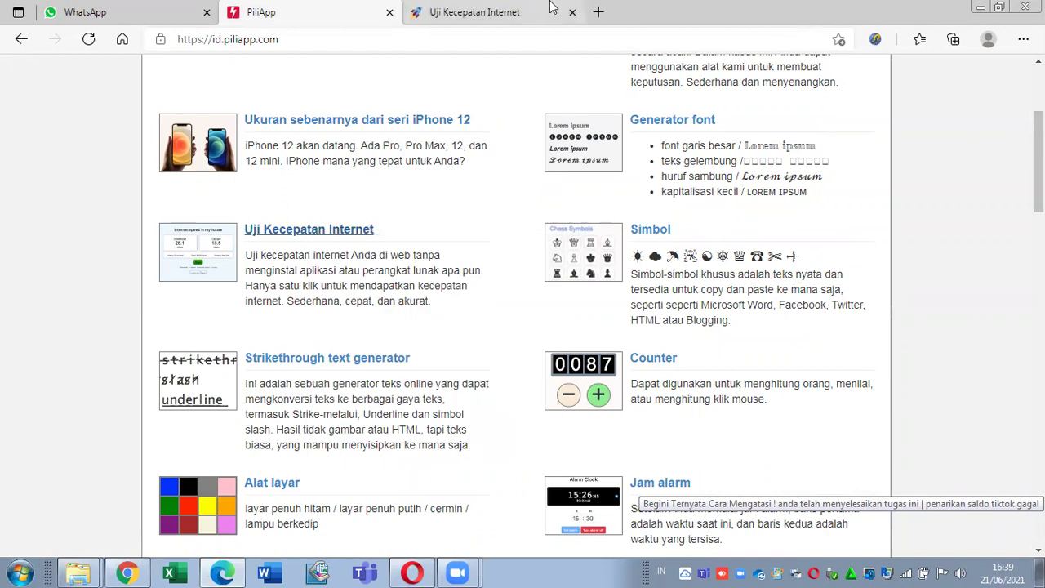
{"action": "left_click", "coordinate": [552, 8]}
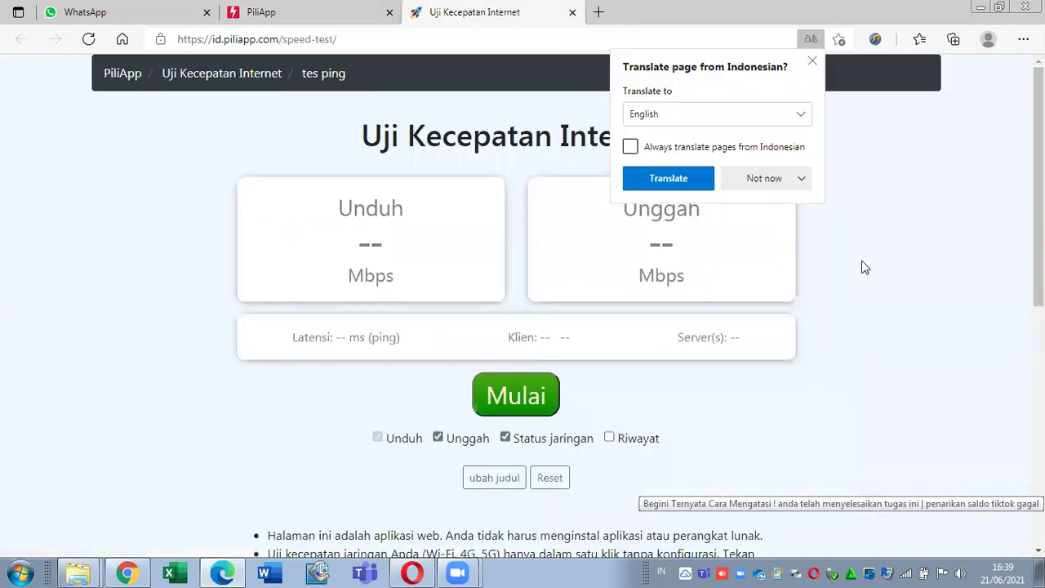
{"action": "left_click", "coordinate": [813, 62]}
{"action": "left_click", "coordinate": [812, 38]}
{"action": "left_click", "coordinate": [812, 61]}
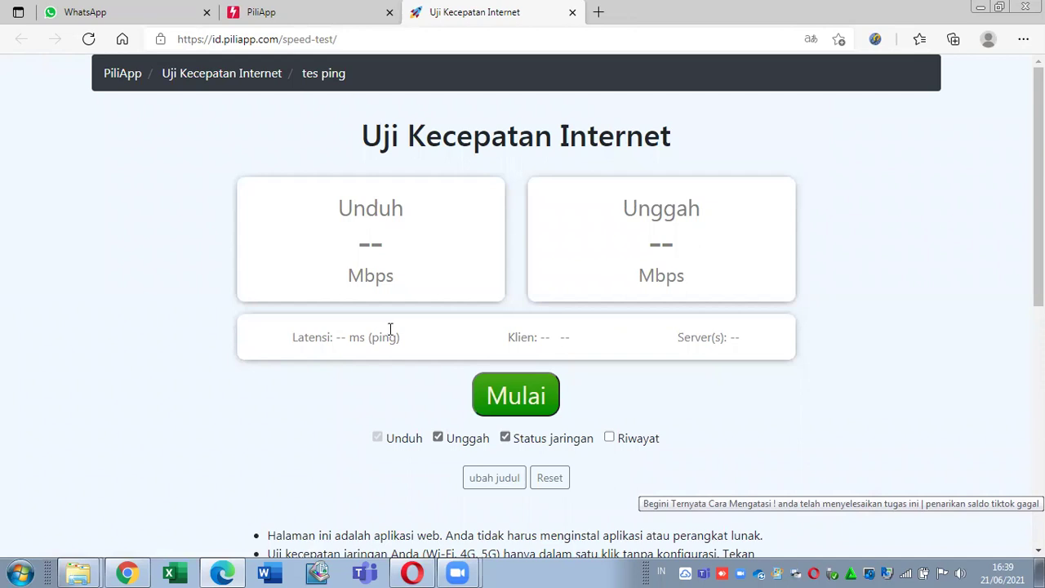
Step: Run the speed test, getting 2.64 Mbps download, 0.89 Mbps upload and 1118 ms latency
{"action": "left_click", "coordinate": [519, 400]}
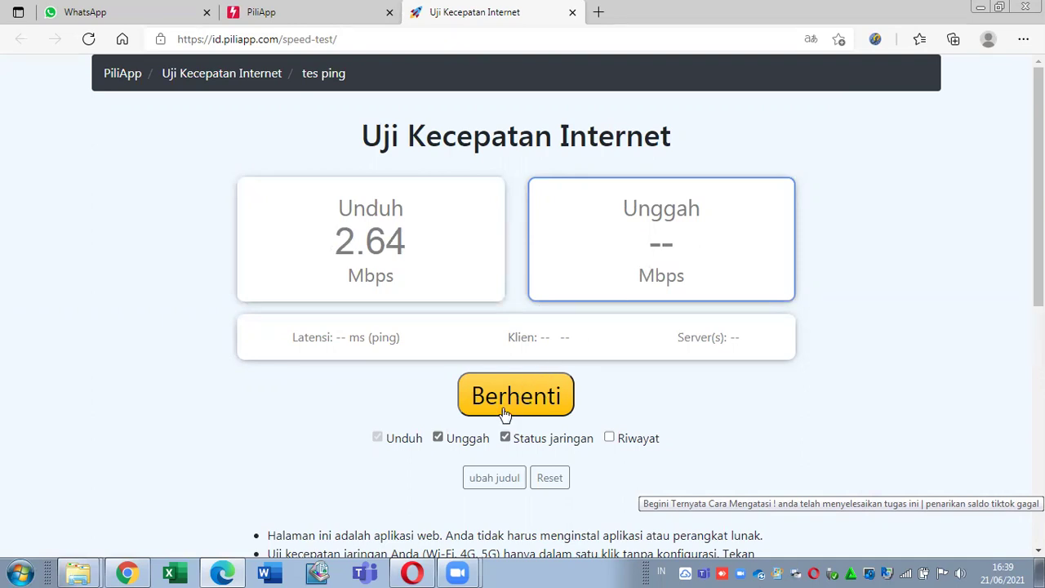
{"action": "double_click", "coordinate": [623, 270]}
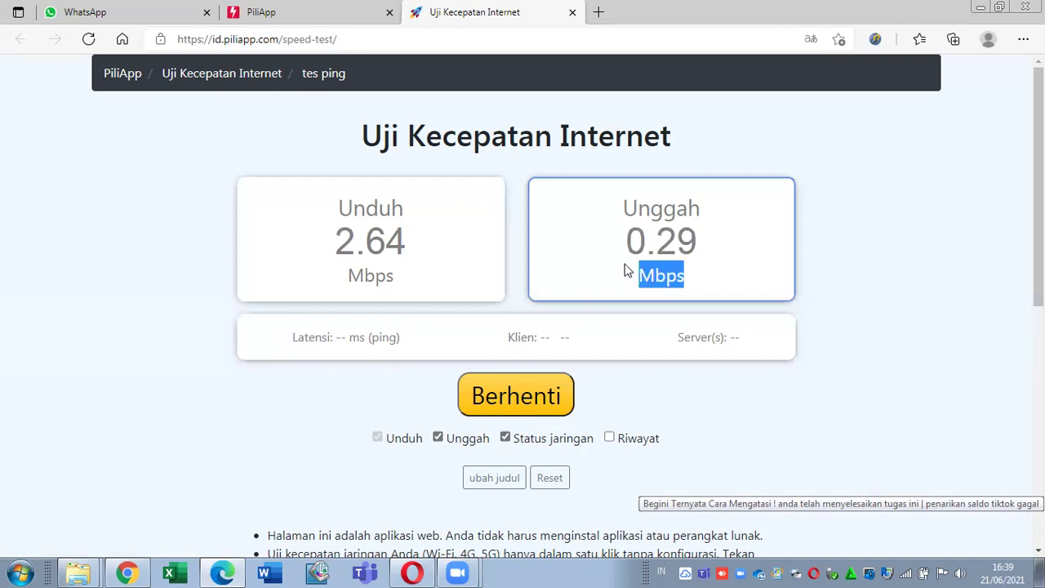
{"action": "left_click", "coordinate": [585, 271]}
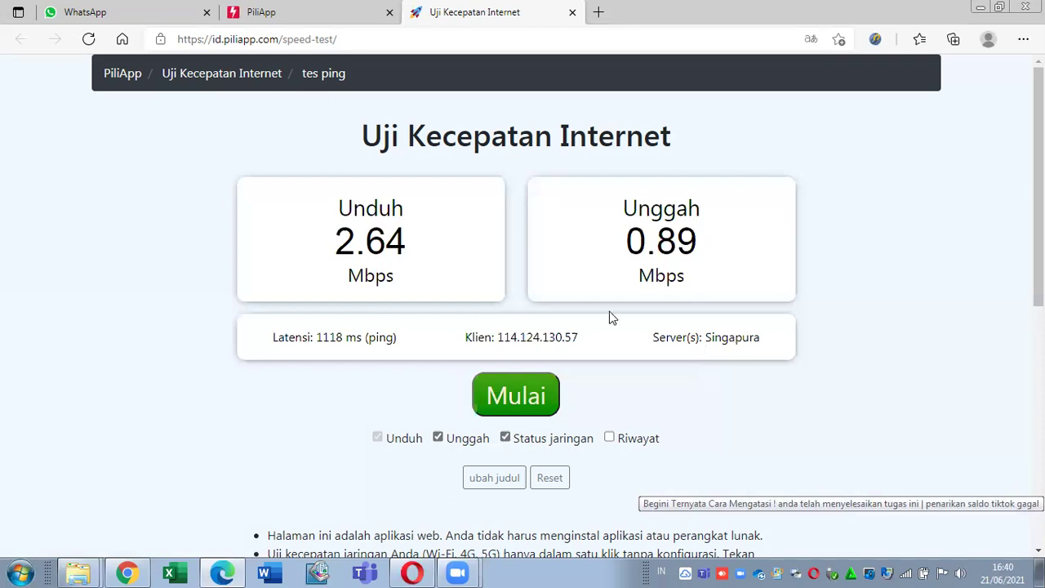
{"action": "left_click", "coordinate": [572, 14]}
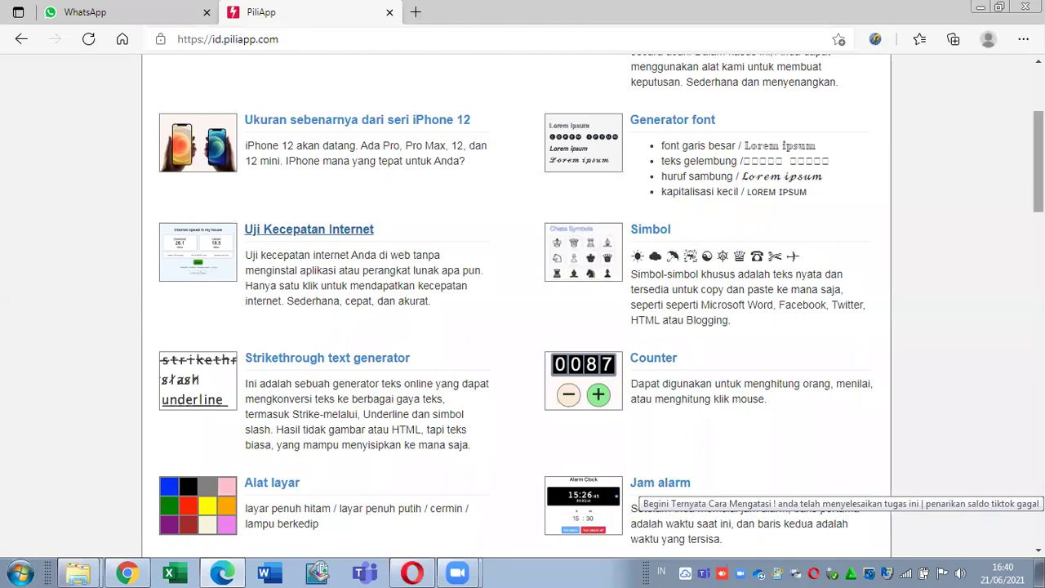
{"action": "scroll", "coordinate": [763, 228], "scroll_direction": "down", "scroll_amount": 1}
{"action": "scroll", "coordinate": [629, 224], "scroll_direction": "down", "scroll_amount": 1}
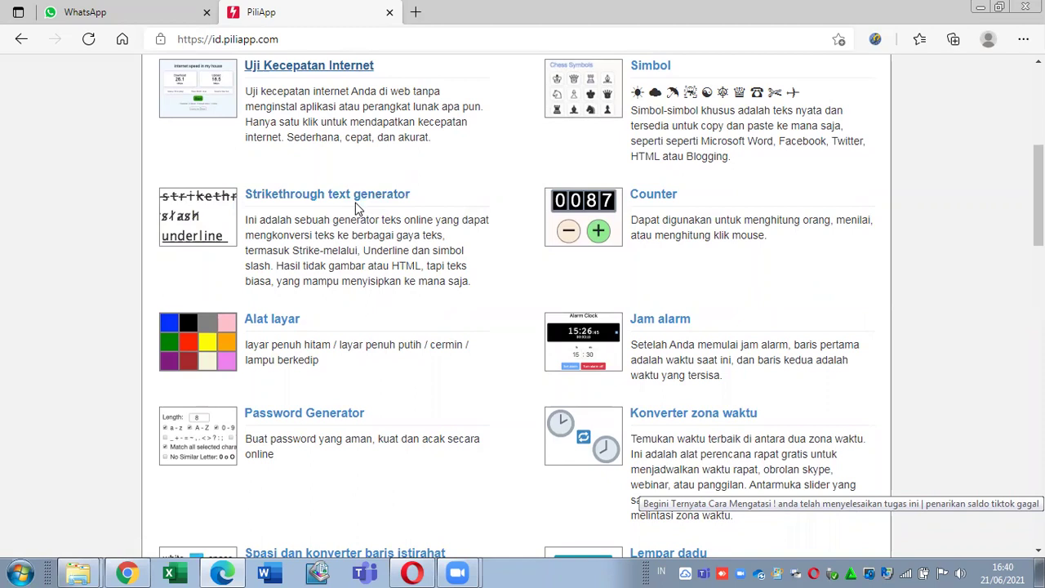
{"action": "right_click", "coordinate": [659, 199]}
{"action": "left_click", "coordinate": [719, 213]}
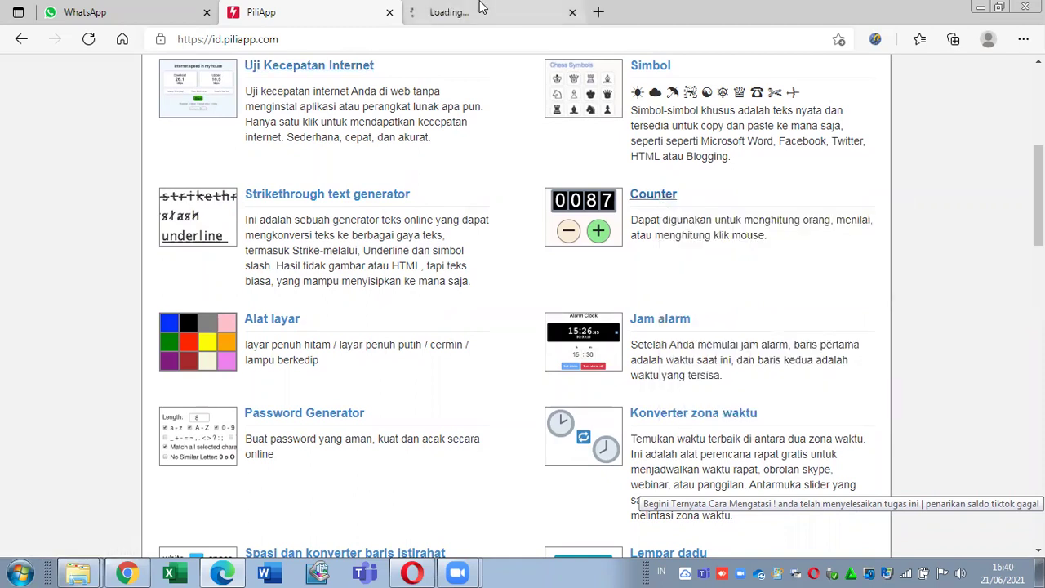
{"action": "left_click", "coordinate": [480, 10]}
{"action": "left_click", "coordinate": [755, 180]}
{"action": "left_click", "coordinate": [766, 208]}
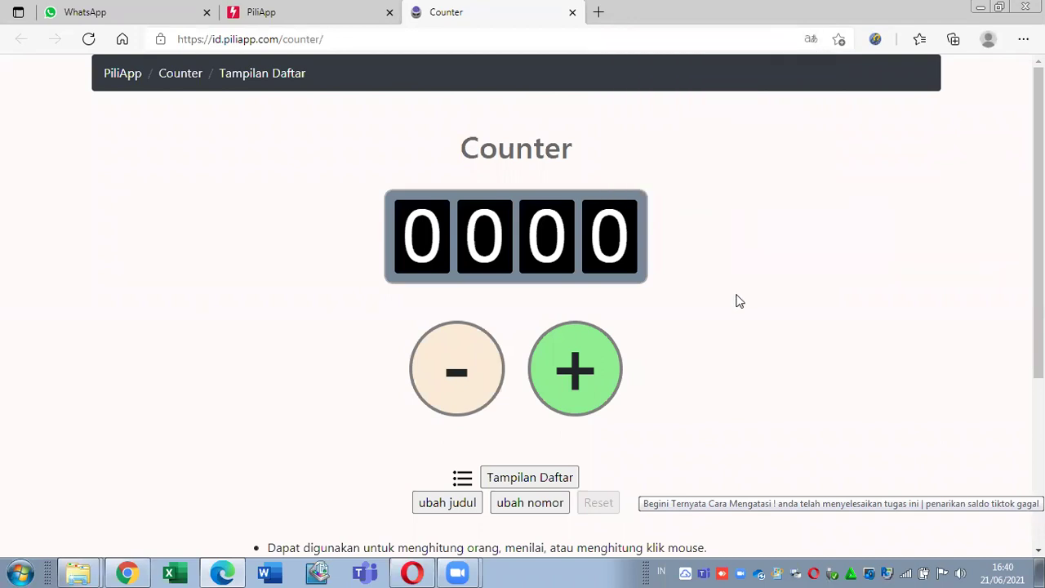
{"action": "left_click", "coordinate": [619, 368]}
{"action": "left_click", "coordinate": [619, 368]}
{"action": "left_click", "coordinate": [618, 369]}
{"action": "left_click", "coordinate": [618, 369]}
{"action": "left_click", "coordinate": [618, 369]}
{"action": "left_click", "coordinate": [618, 369]}
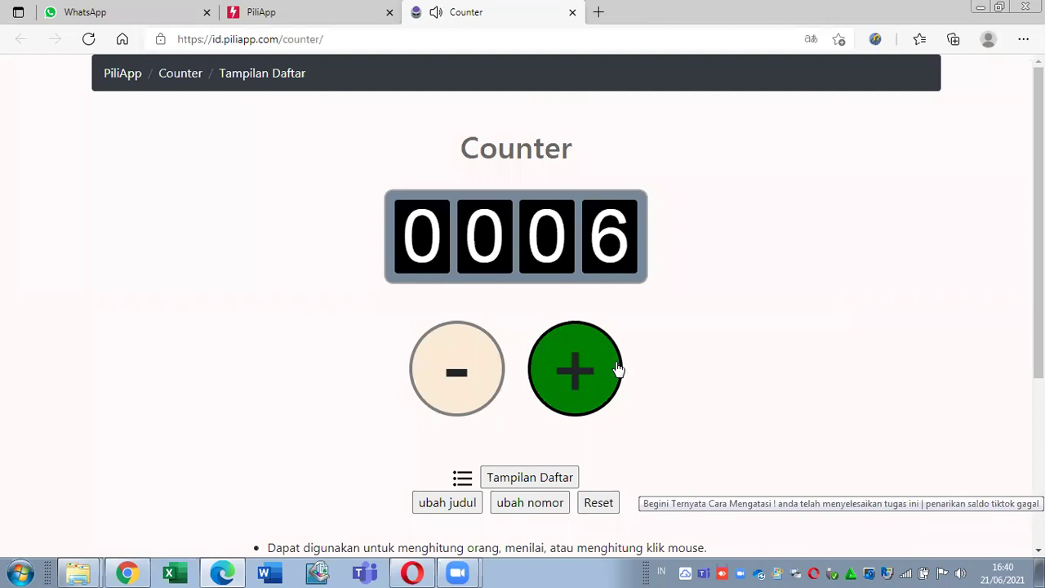
{"action": "left_click", "coordinate": [466, 370]}
{"action": "left_click", "coordinate": [548, 368]}
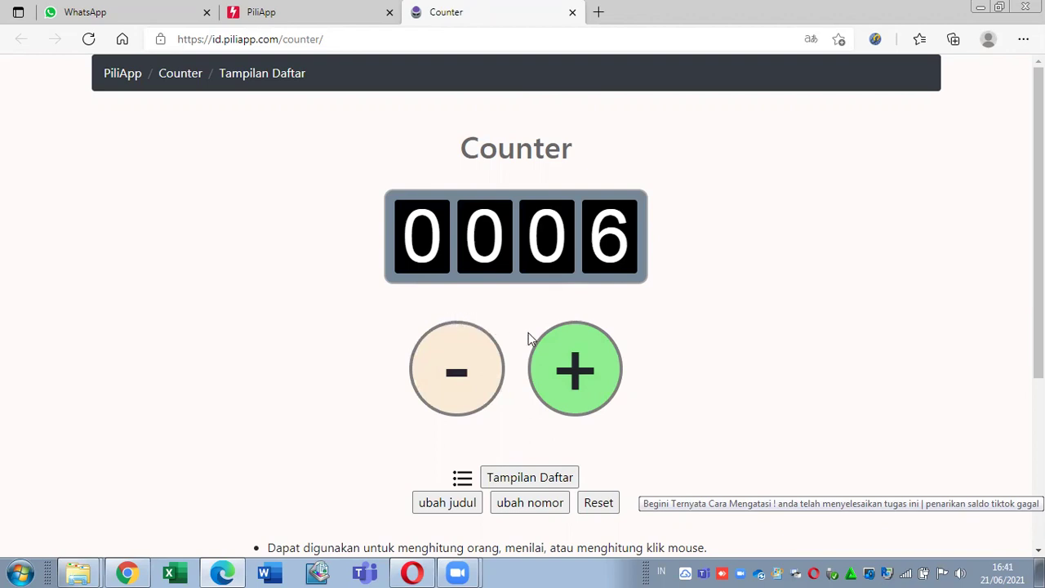
{"action": "left_click", "coordinate": [566, 358]}
{"action": "left_click", "coordinate": [566, 358]}
{"action": "left_click", "coordinate": [566, 358]}
{"action": "left_click", "coordinate": [566, 358]}
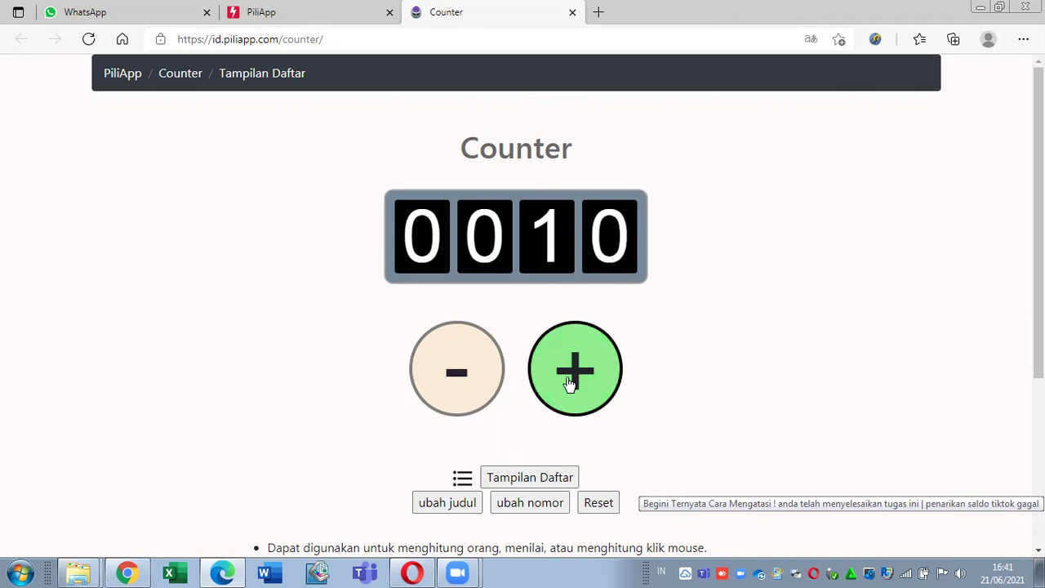
{"action": "left_click", "coordinate": [466, 381]}
{"action": "left_click", "coordinate": [466, 381]}
{"action": "left_click", "coordinate": [465, 381]}
{"action": "left_click", "coordinate": [465, 382]}
{"action": "left_click", "coordinate": [465, 381]}
{"action": "left_click", "coordinate": [464, 381]}
{"action": "left_click", "coordinate": [463, 380]}
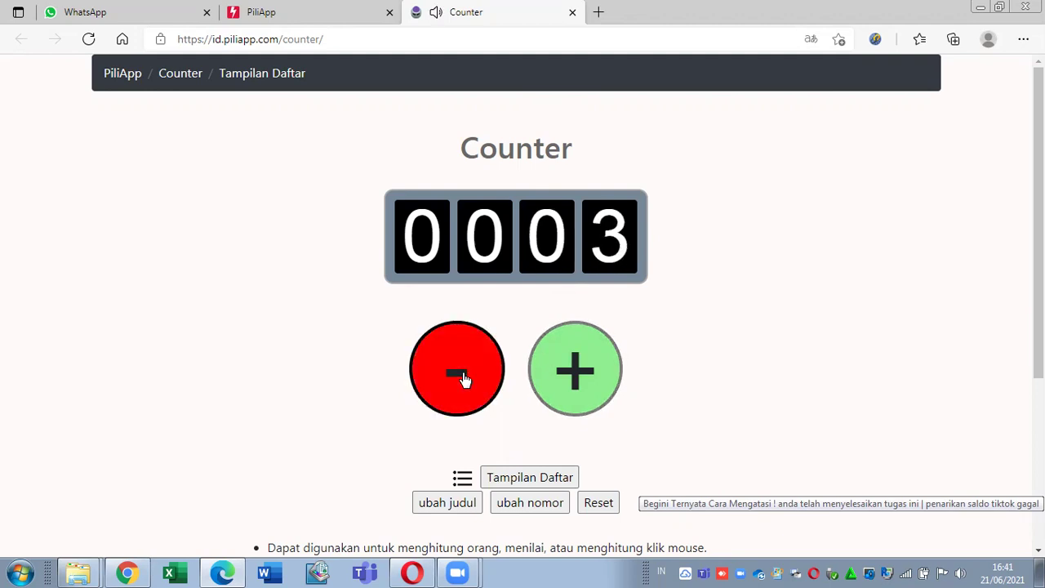
{"action": "left_click", "coordinate": [445, 370]}
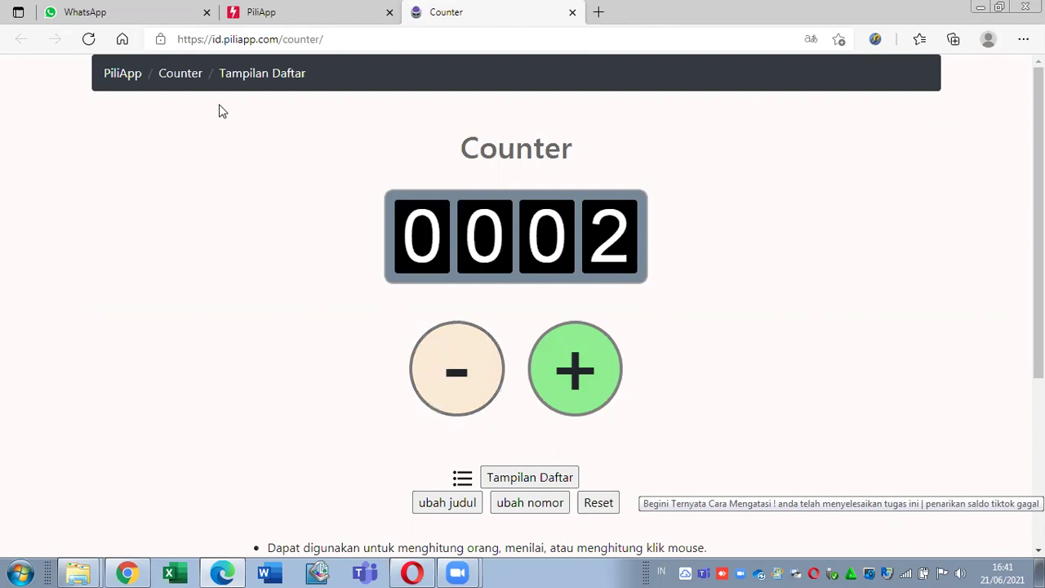
{"action": "left_click", "coordinate": [478, 368]}
{"action": "left_click", "coordinate": [450, 369]}
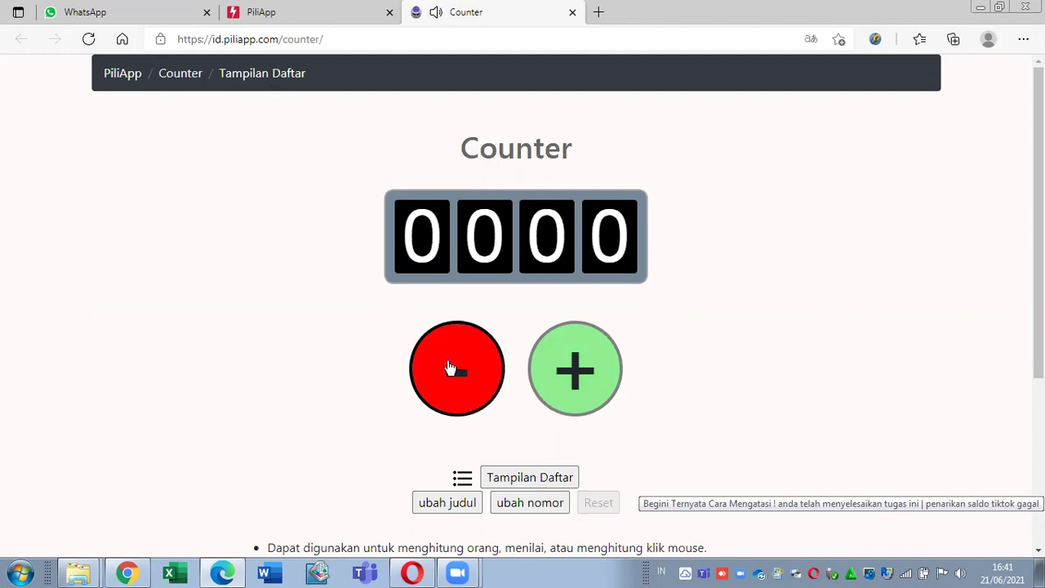
{"action": "left_click", "coordinate": [553, 374]}
{"action": "left_click", "coordinate": [552, 374]}
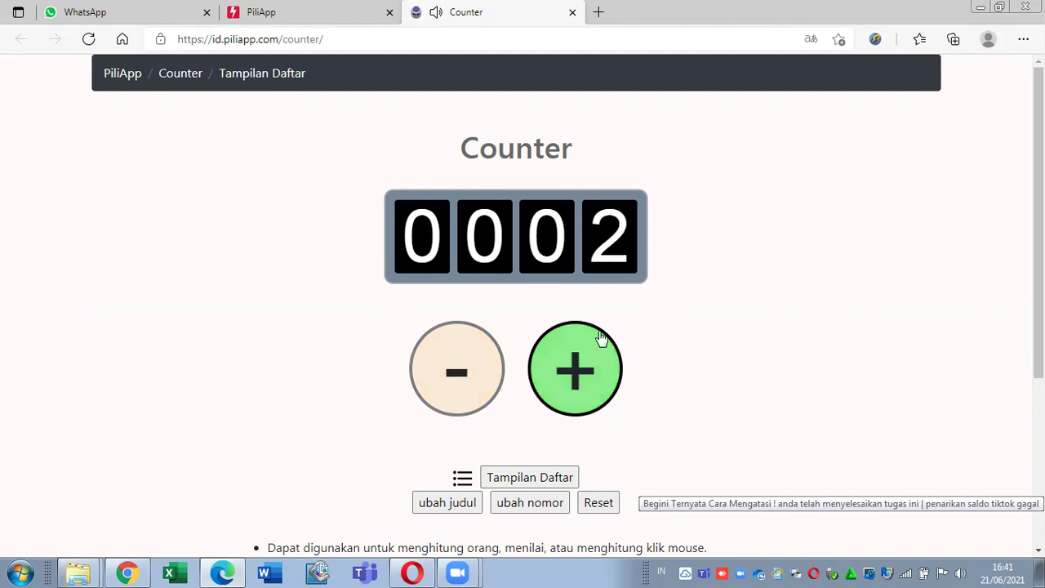
{"action": "left_click", "coordinate": [572, 12]}
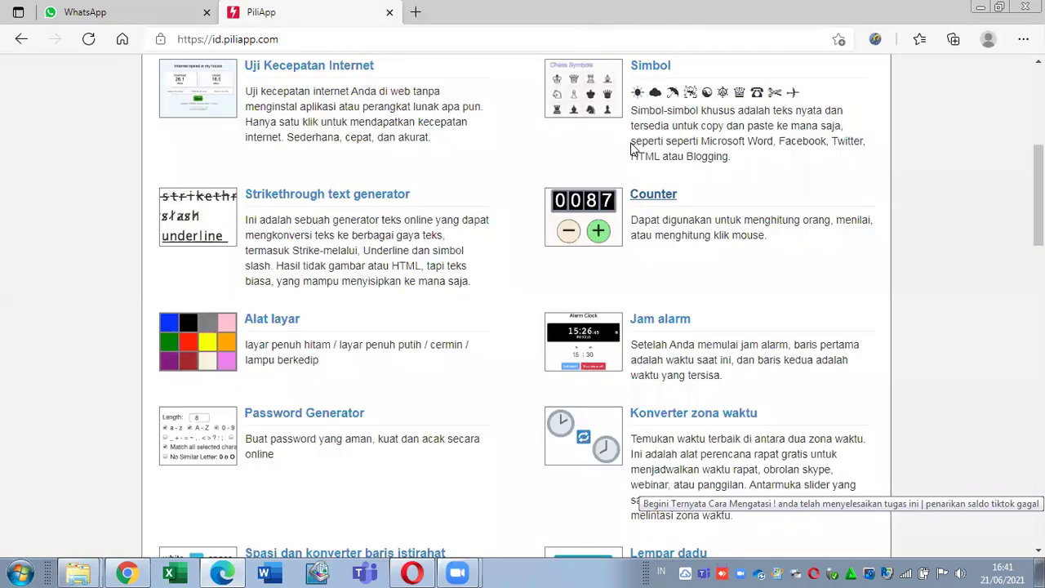
{"action": "left_click", "coordinate": [275, 320]}
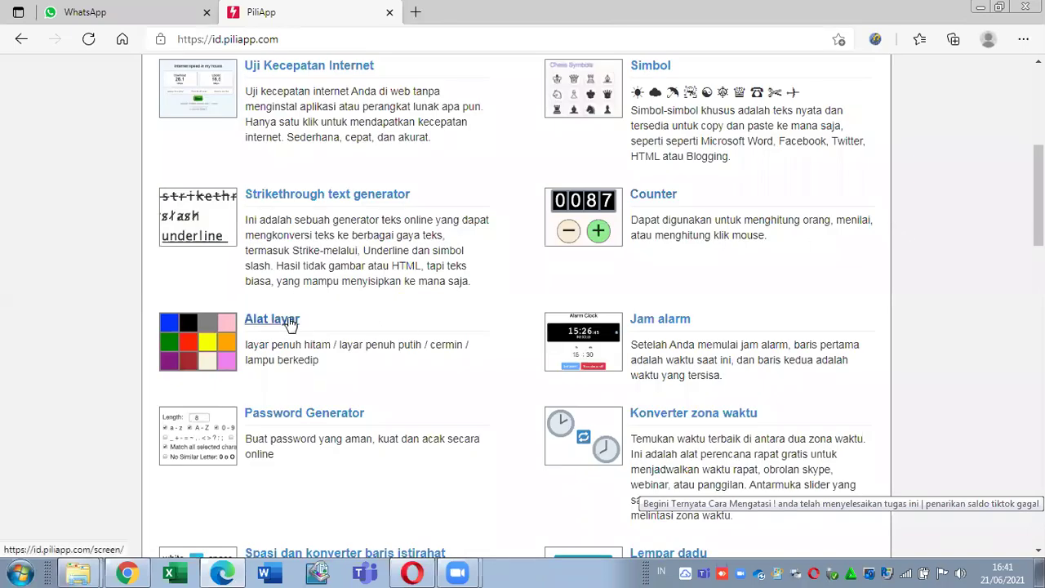
{"action": "right_click", "coordinate": [288, 319]}
{"action": "left_click", "coordinate": [362, 334]}
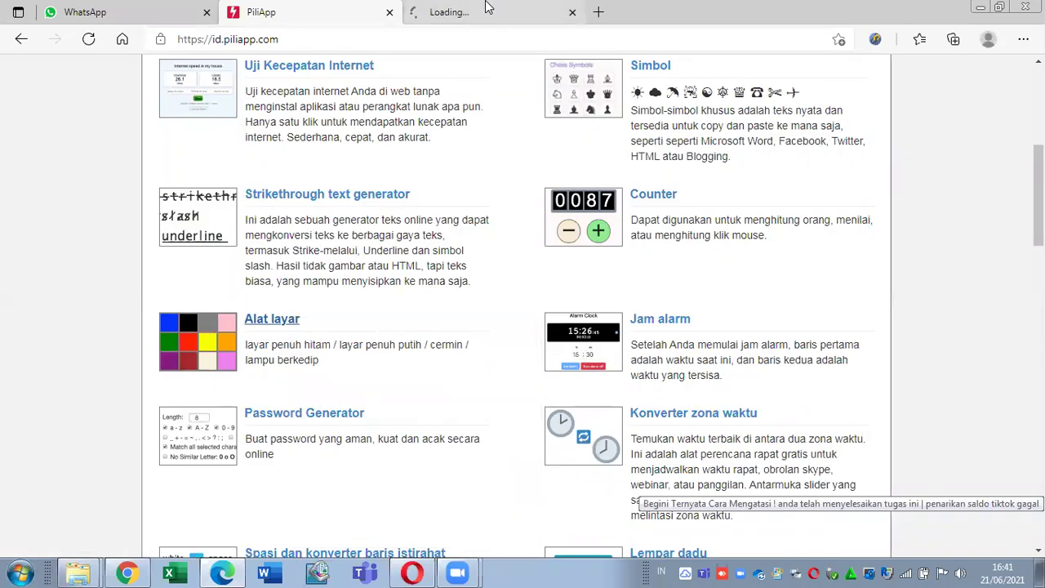
{"action": "left_click", "coordinate": [488, 8]}
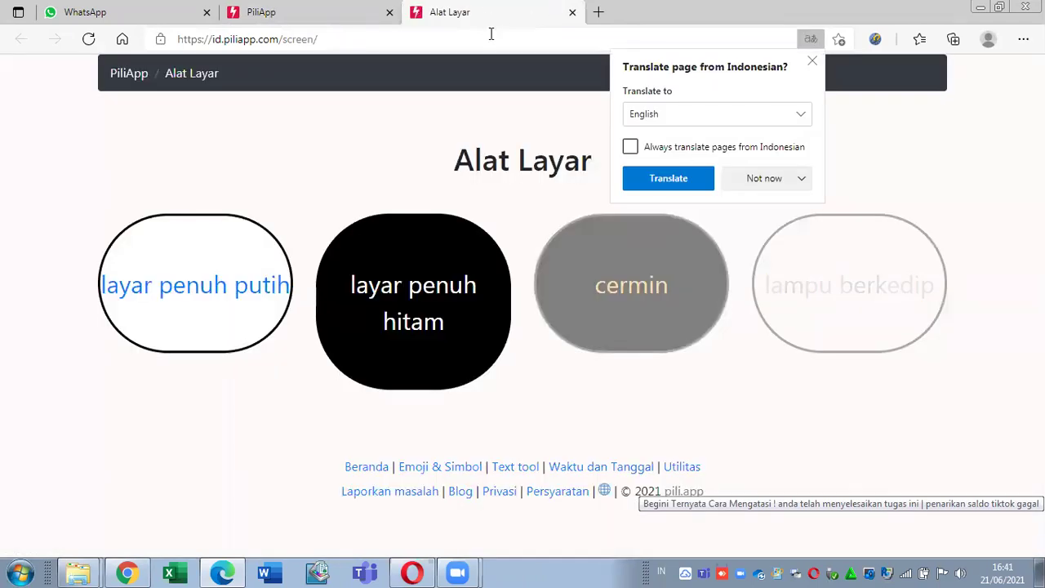
{"action": "left_click", "coordinate": [762, 185]}
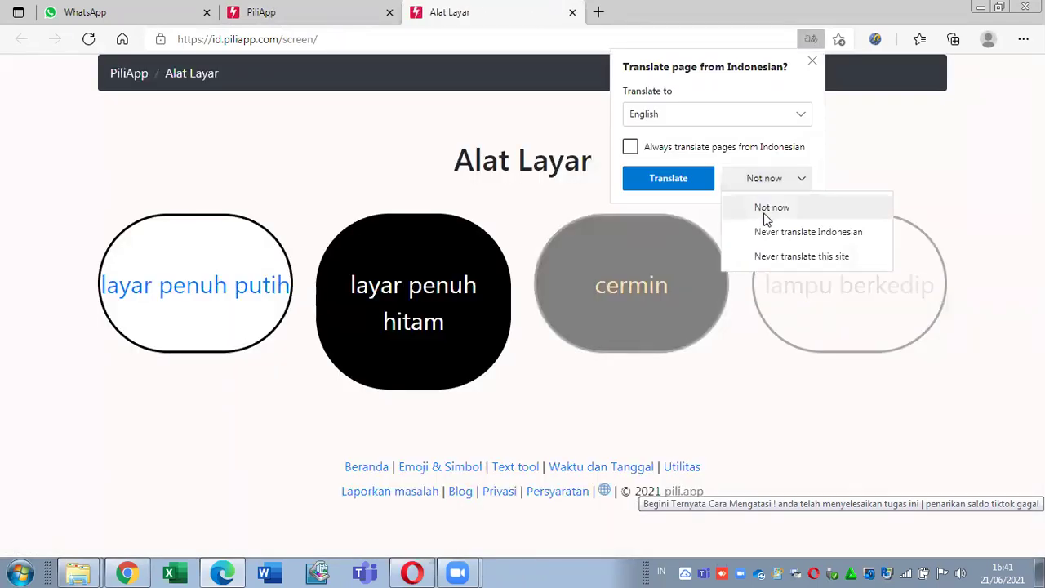
{"action": "left_click", "coordinate": [767, 214]}
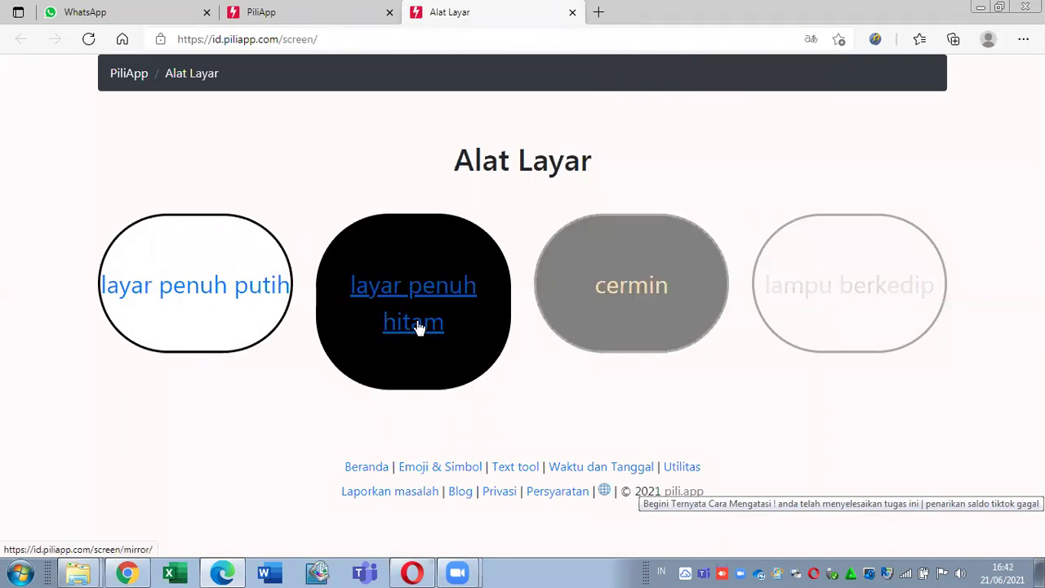
{"action": "left_click", "coordinate": [477, 338]}
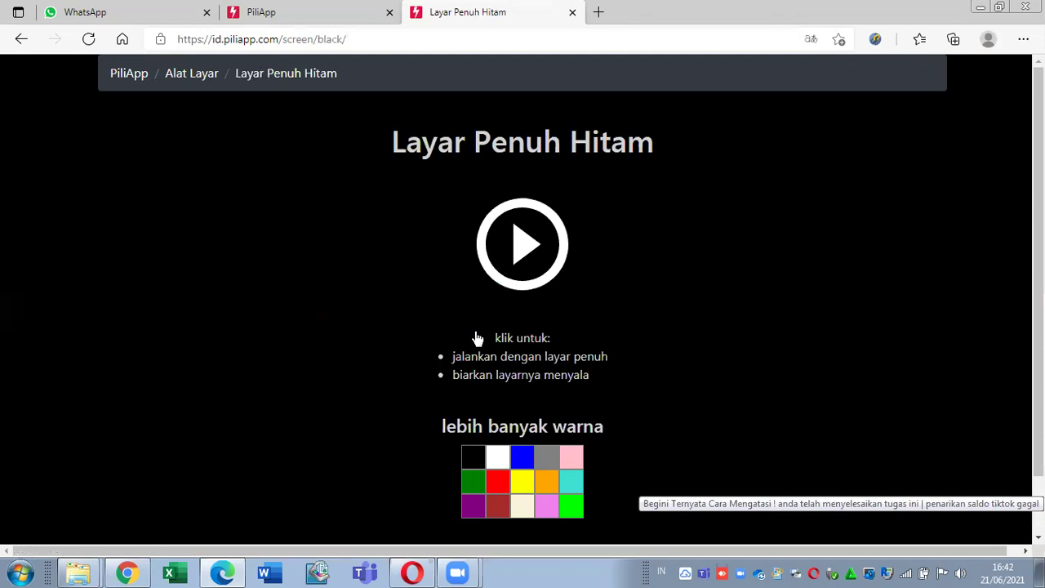
{"action": "left_click", "coordinate": [513, 243]}
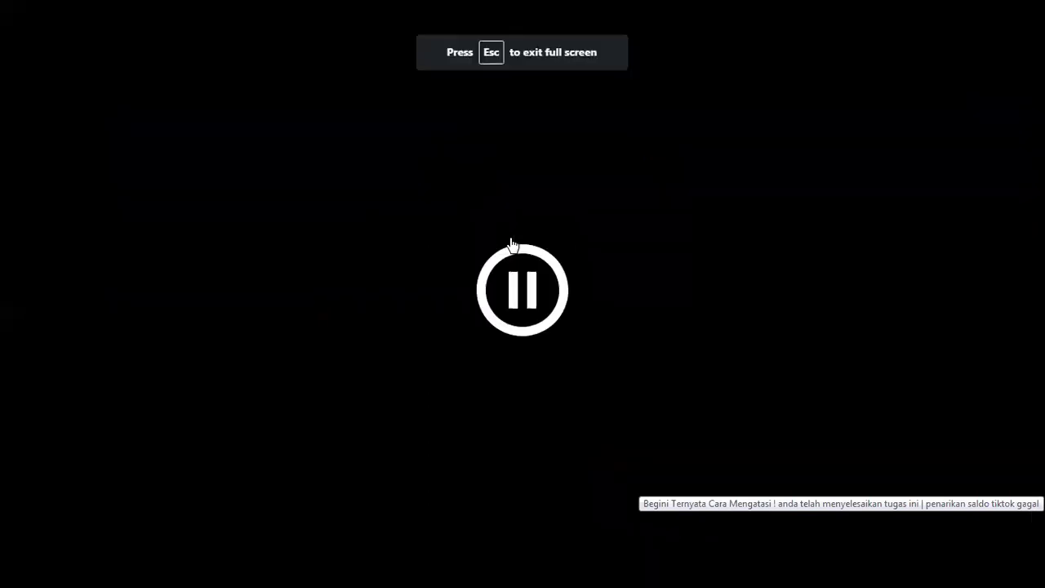
{"action": "left_click", "coordinate": [523, 298]}
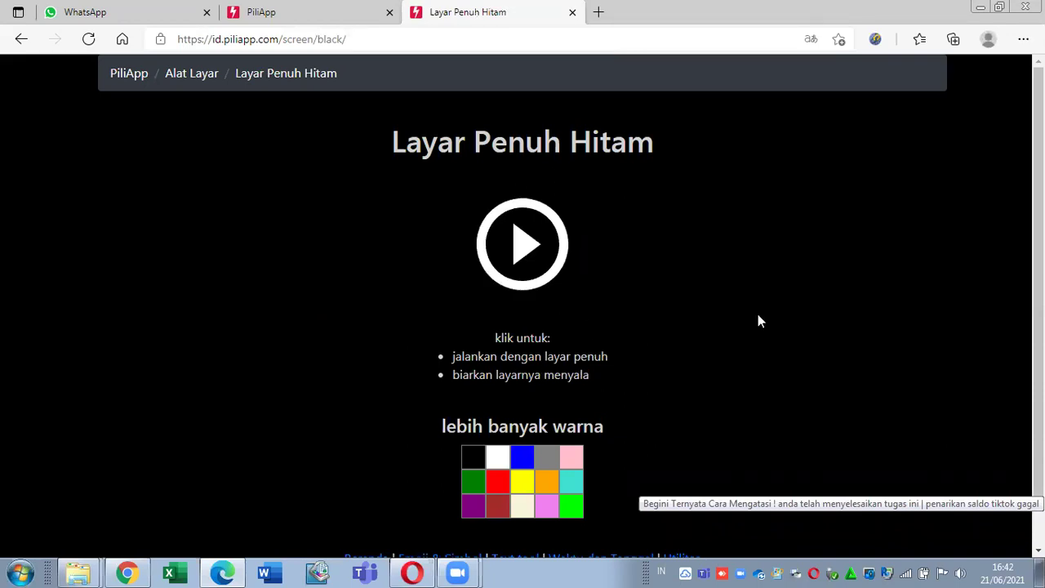
{"action": "scroll", "coordinate": [758, 321], "scroll_direction": "down", "scroll_amount": 1}
{"action": "scroll", "coordinate": [531, 221], "scroll_direction": "up", "scroll_amount": 1}
{"action": "left_click", "coordinate": [531, 222]}
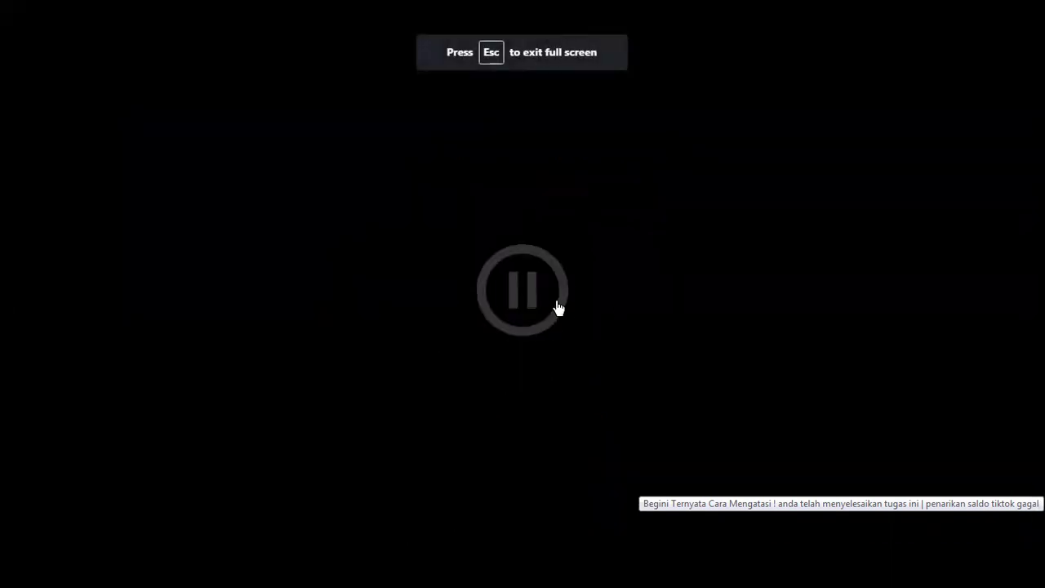
{"action": "key", "text": "Escape"}
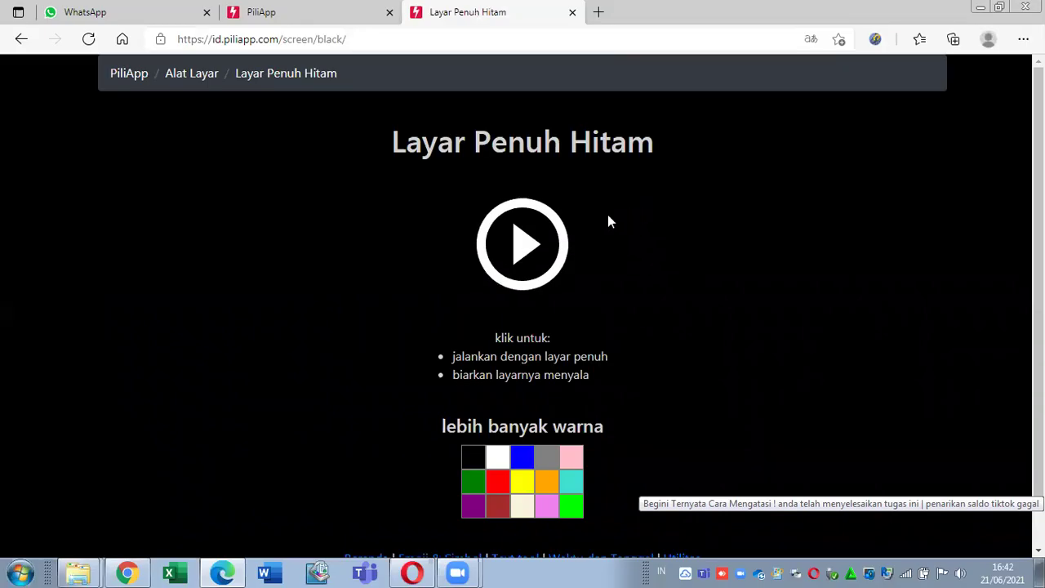
{"action": "left_click", "coordinate": [500, 451]}
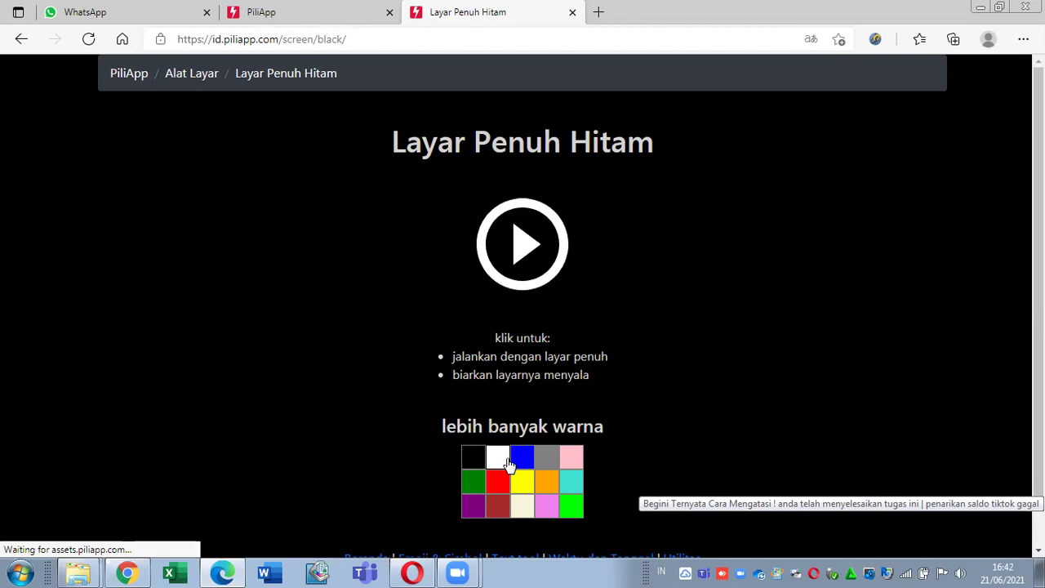
{"action": "left_click", "coordinate": [525, 465]}
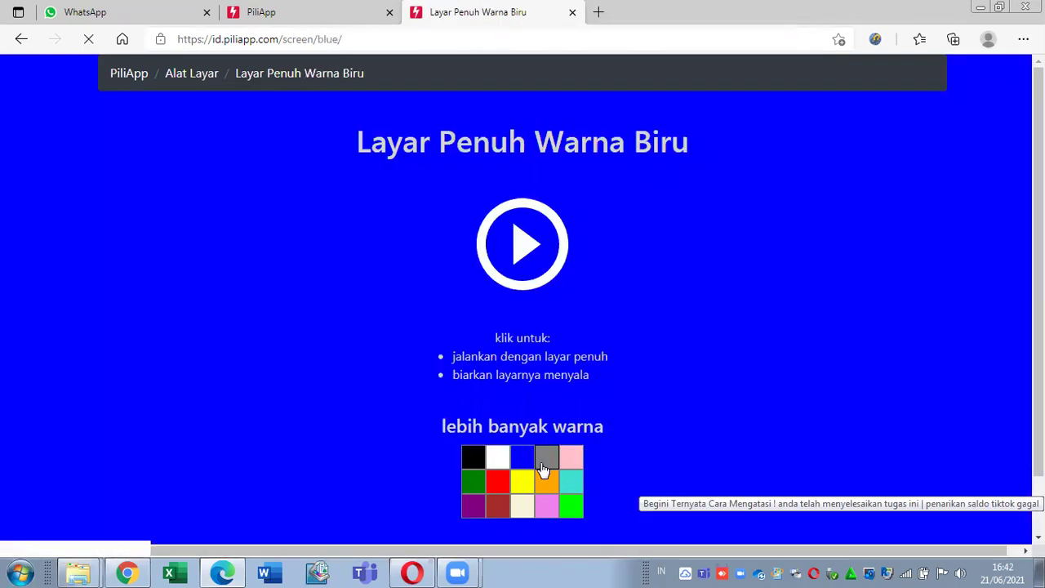
{"action": "left_click", "coordinate": [563, 484]}
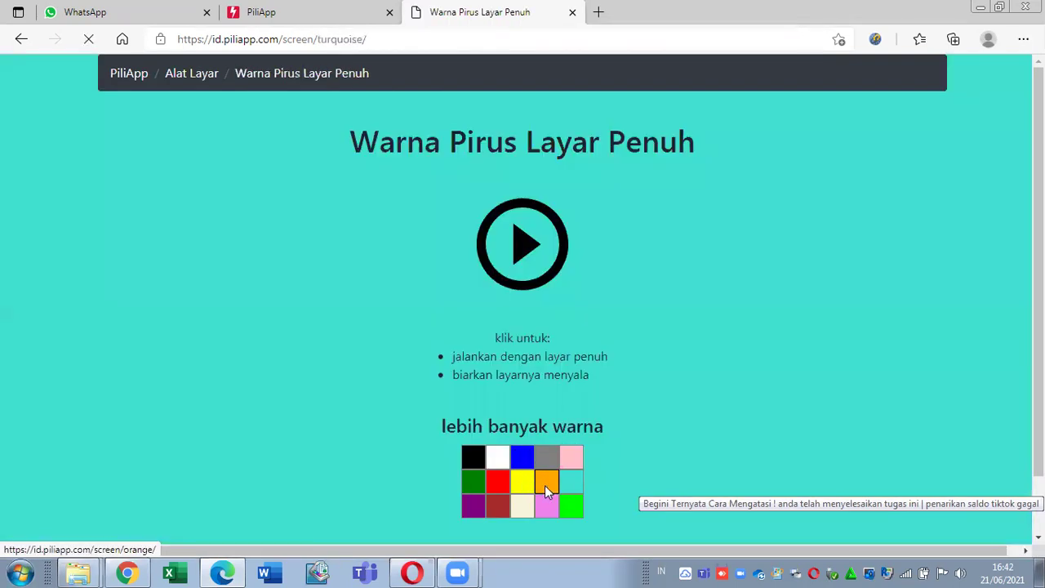
{"action": "left_click", "coordinate": [544, 485]}
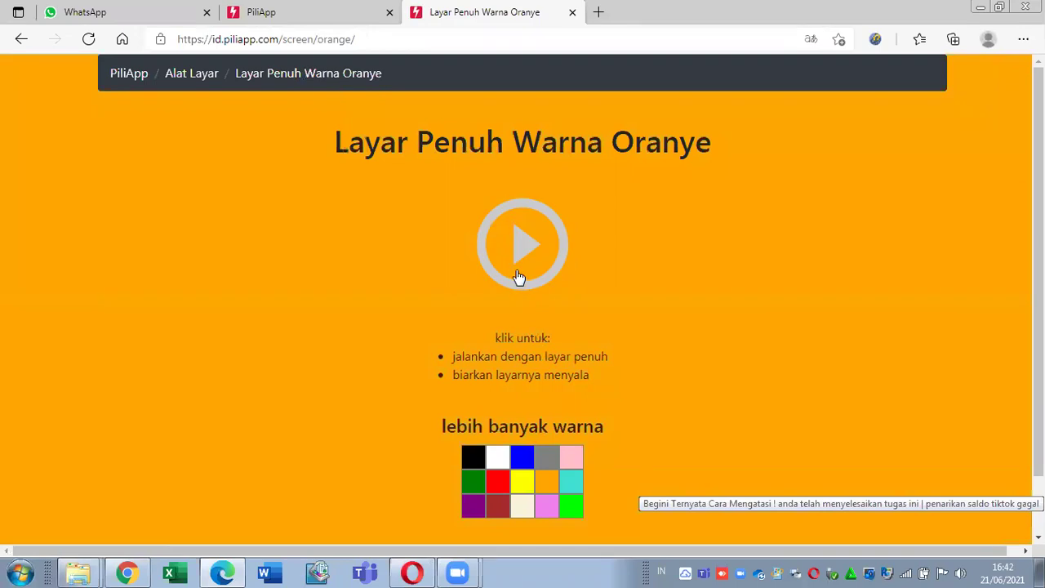
{"action": "left_click", "coordinate": [477, 210]}
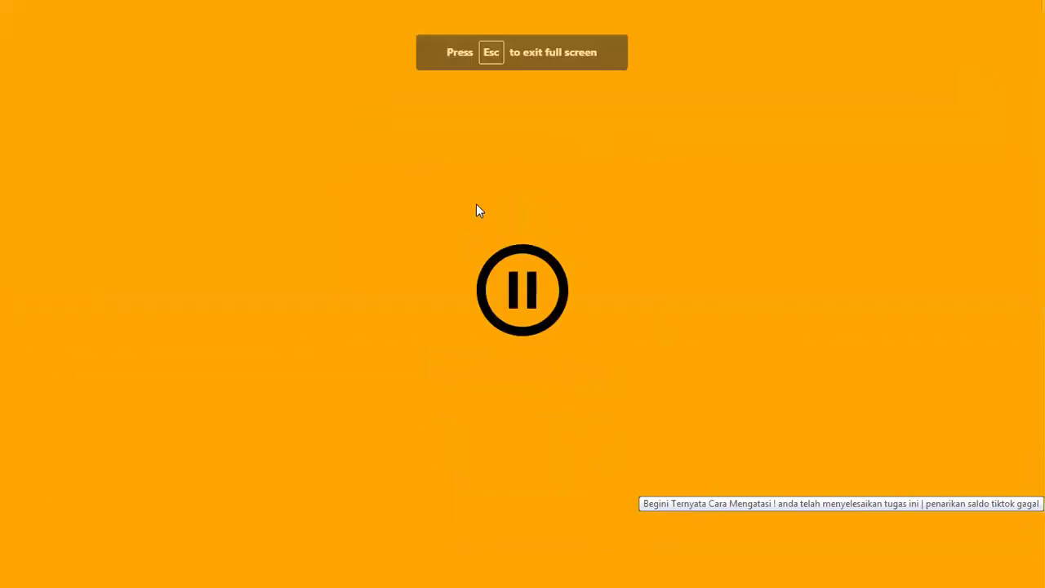
{"action": "left_click", "coordinate": [525, 295]}
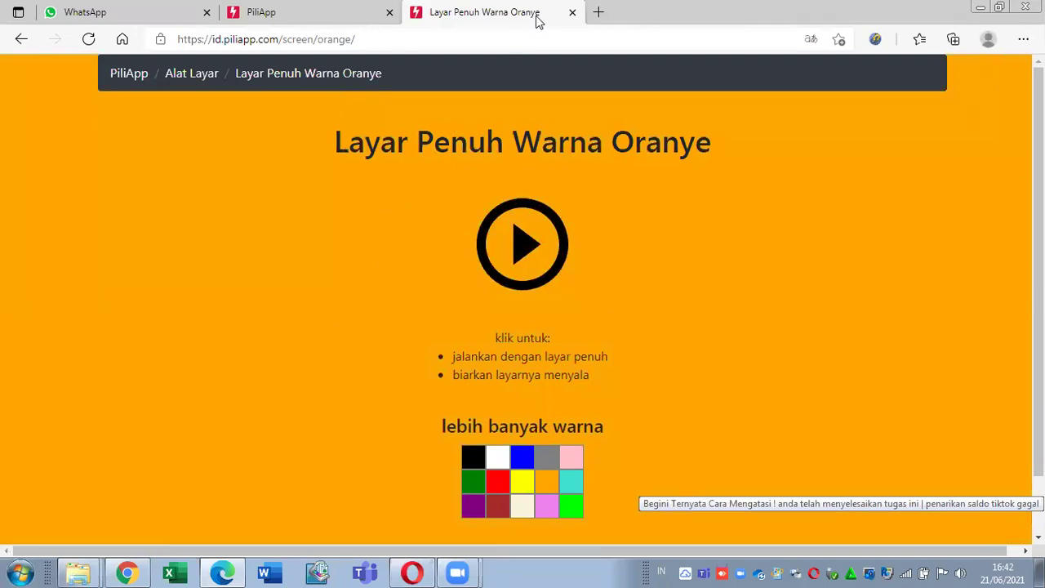
{"action": "left_click", "coordinate": [572, 12]}
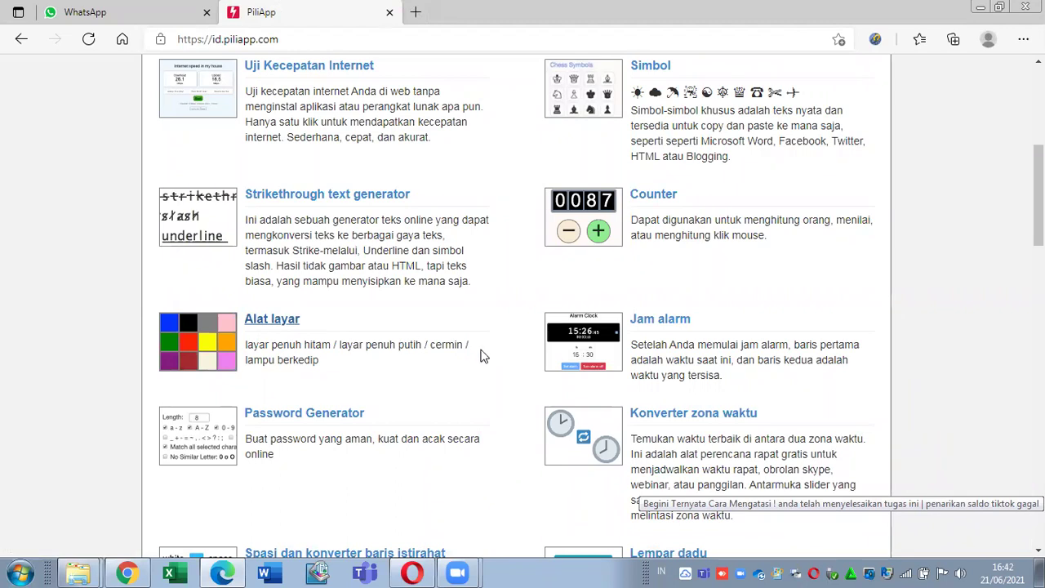
{"action": "right_click", "coordinate": [672, 322]}
{"action": "left_click", "coordinate": [676, 329]}
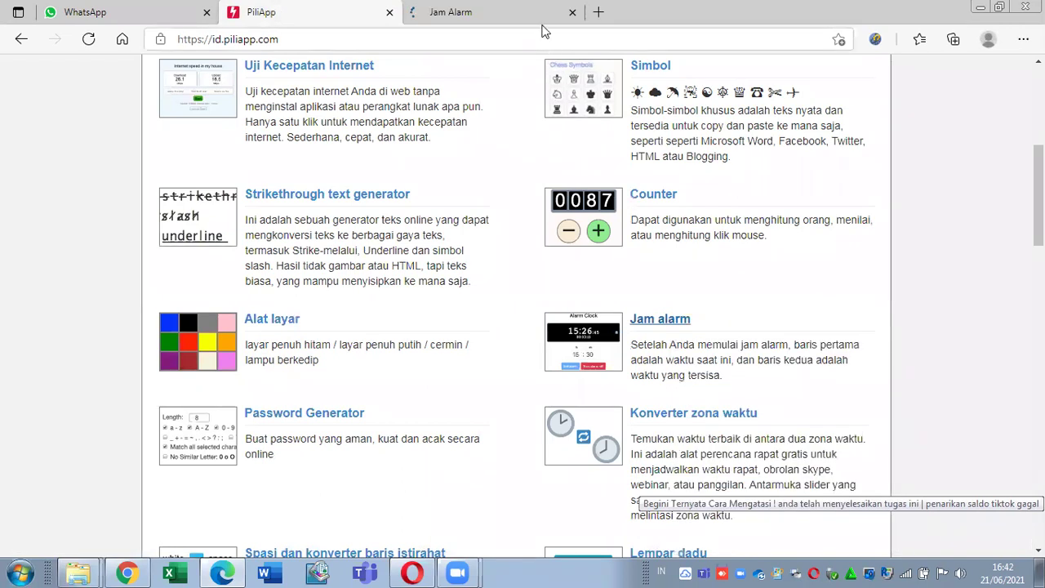
{"action": "left_click", "coordinate": [474, 10]}
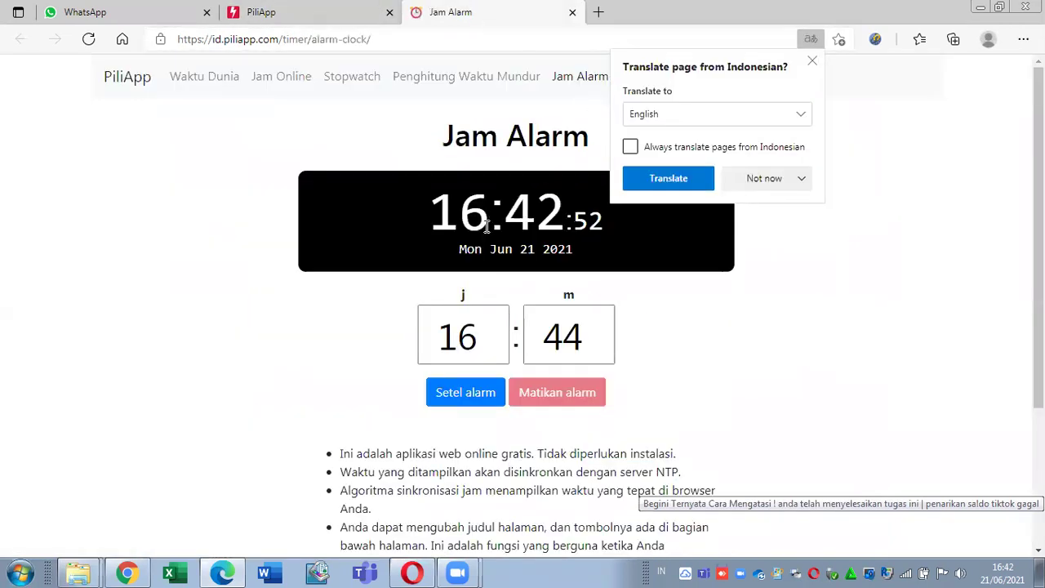
{"action": "left_click", "coordinate": [746, 181]}
{"action": "left_click", "coordinate": [759, 205]}
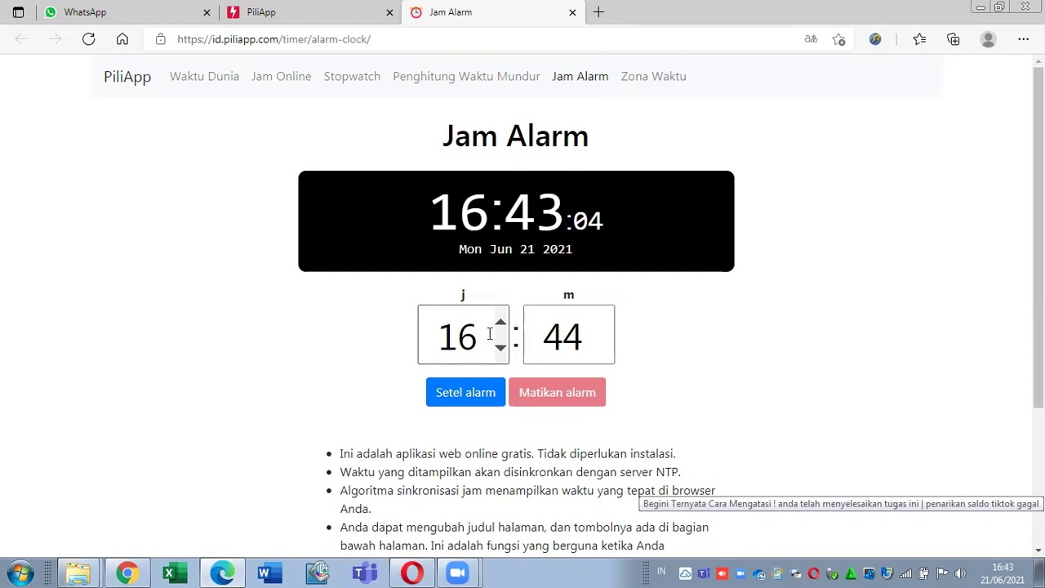
{"action": "left_click", "coordinate": [573, 12]}
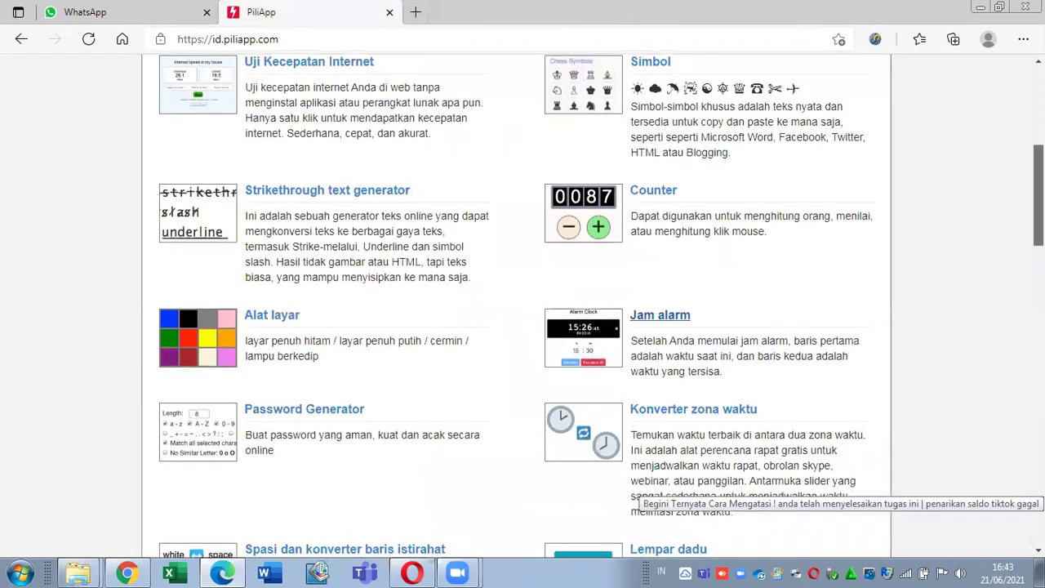
Step: Open the Password Generator in a new tab and dismiss the translation prompt
{"action": "scroll", "coordinate": [522, 307], "scroll_direction": "down", "scroll_amount": 3}
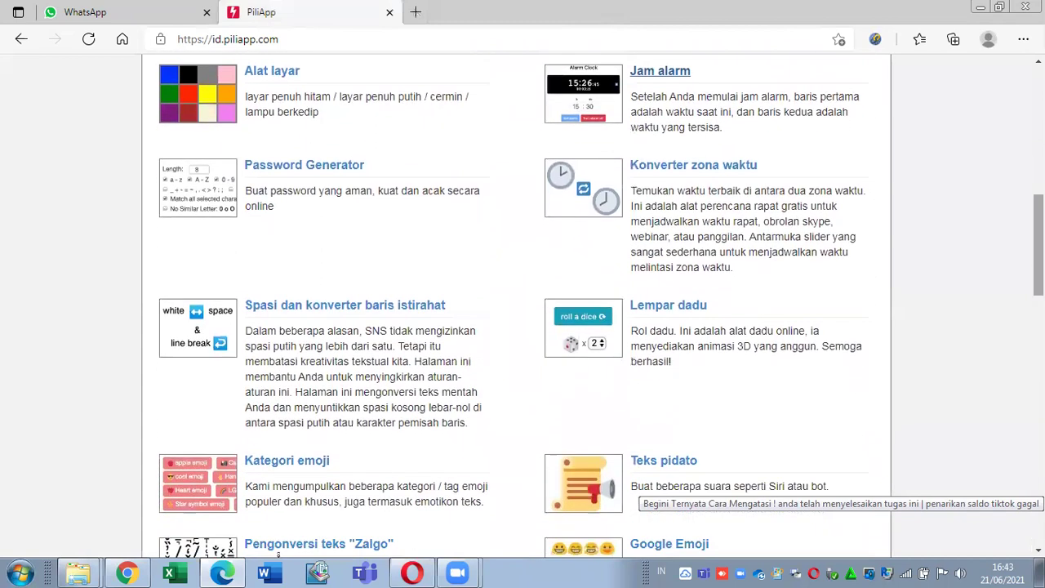
{"action": "right_click", "coordinate": [278, 169]}
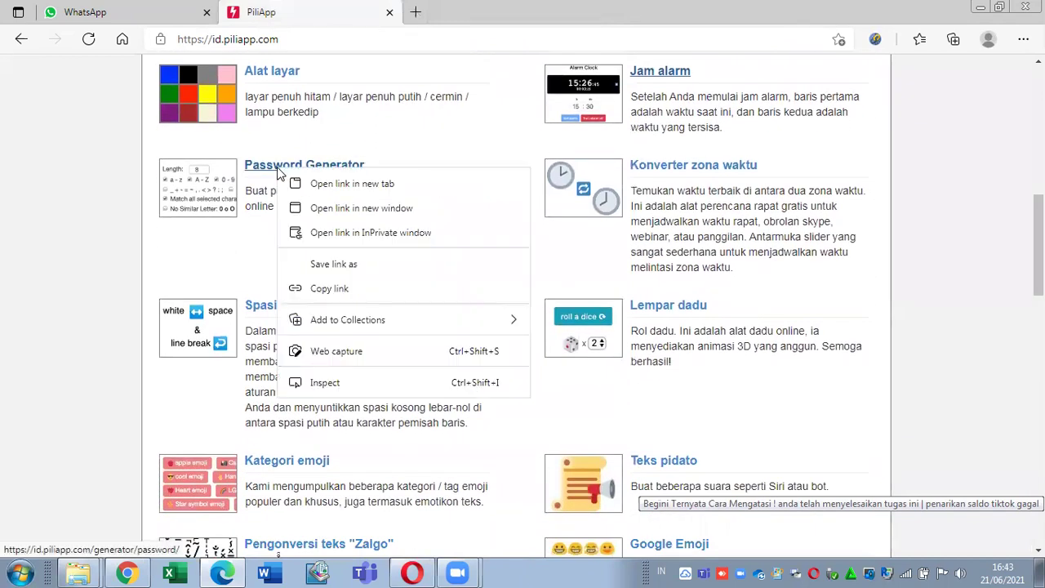
{"action": "left_click", "coordinate": [294, 183]}
{"action": "left_click", "coordinate": [478, 6]}
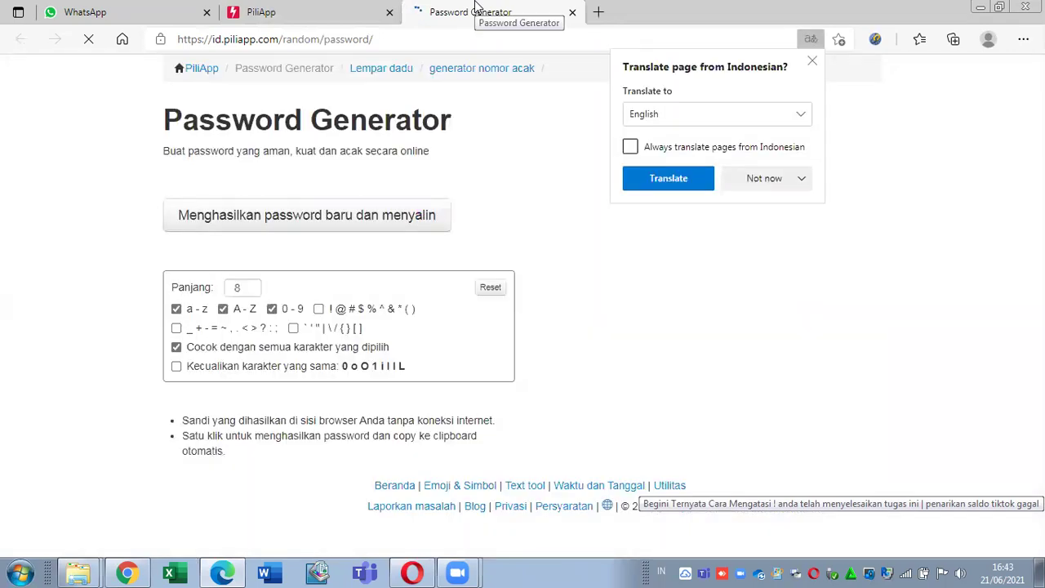
{"action": "left_click", "coordinate": [812, 63]}
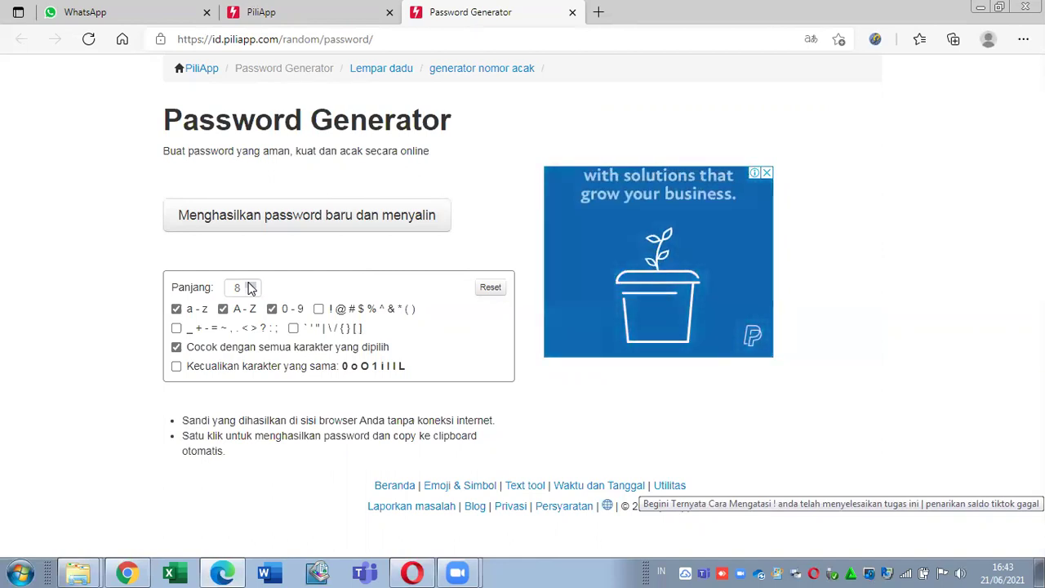
{"action": "left_click", "coordinate": [306, 215]}
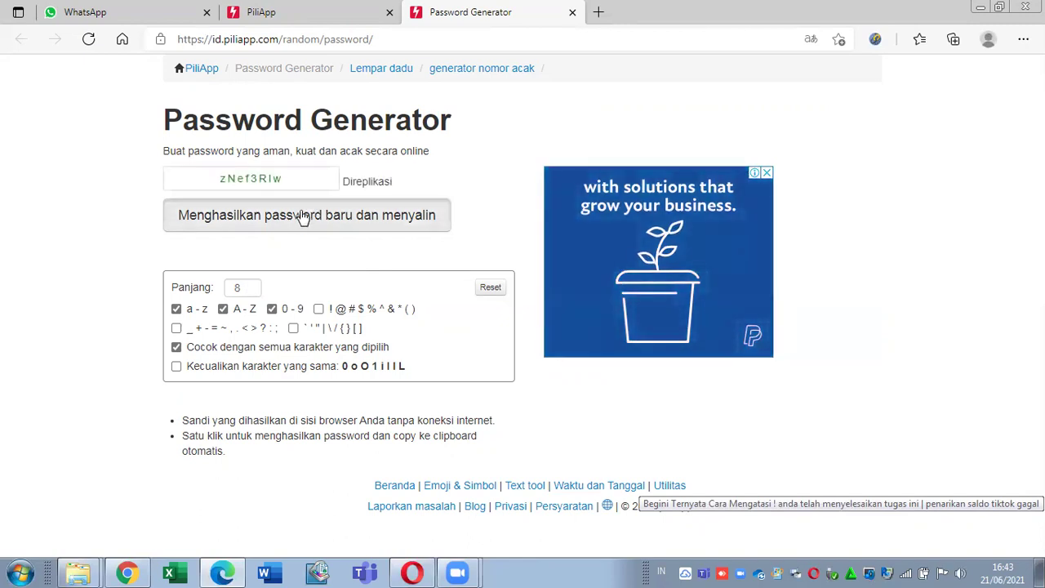
{"action": "double_click", "coordinate": [263, 178]}
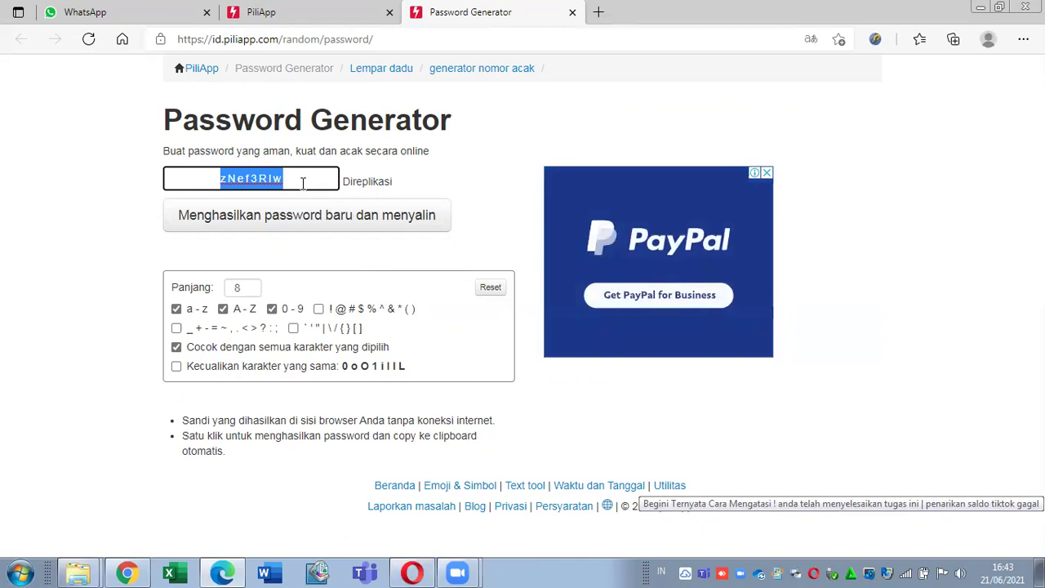
{"action": "type", "text": "TGOF21 TV"}
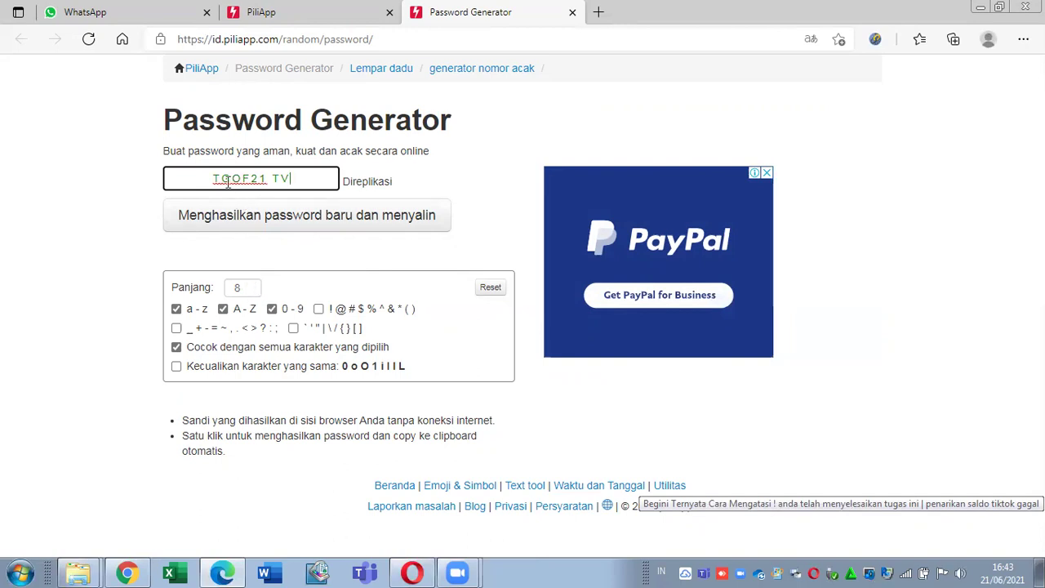
{"action": "key", "text": "ctrl+a"}
{"action": "key", "text": "Home"}
{"action": "left_click", "coordinate": [274, 180]}
{"action": "key", "text": "BackSpace"}
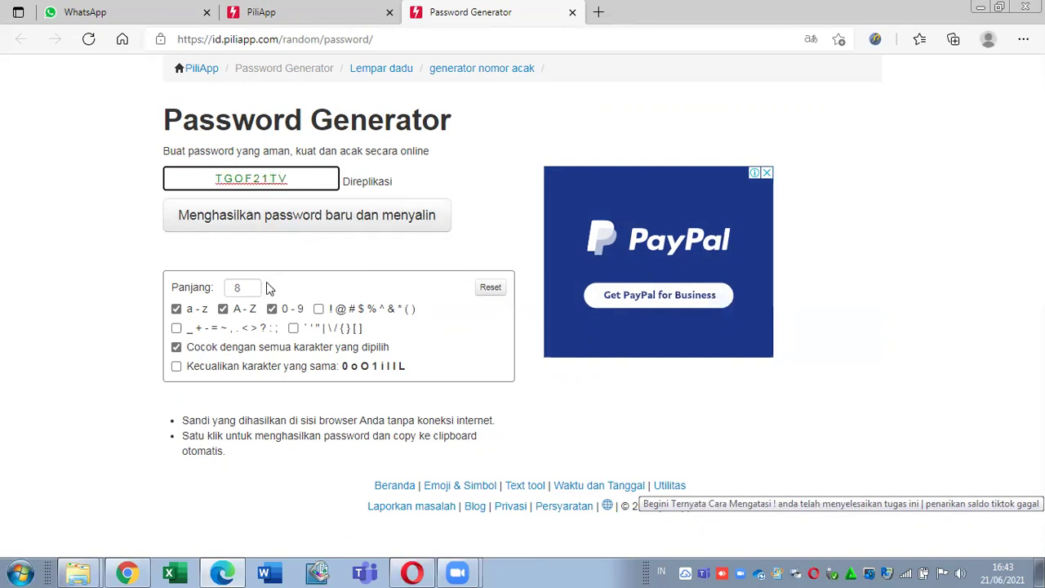
Step: Allow underscore/math symbols and ! @ # $ % symbols, then generate a fresh password
{"action": "left_click", "coordinate": [177, 328]}
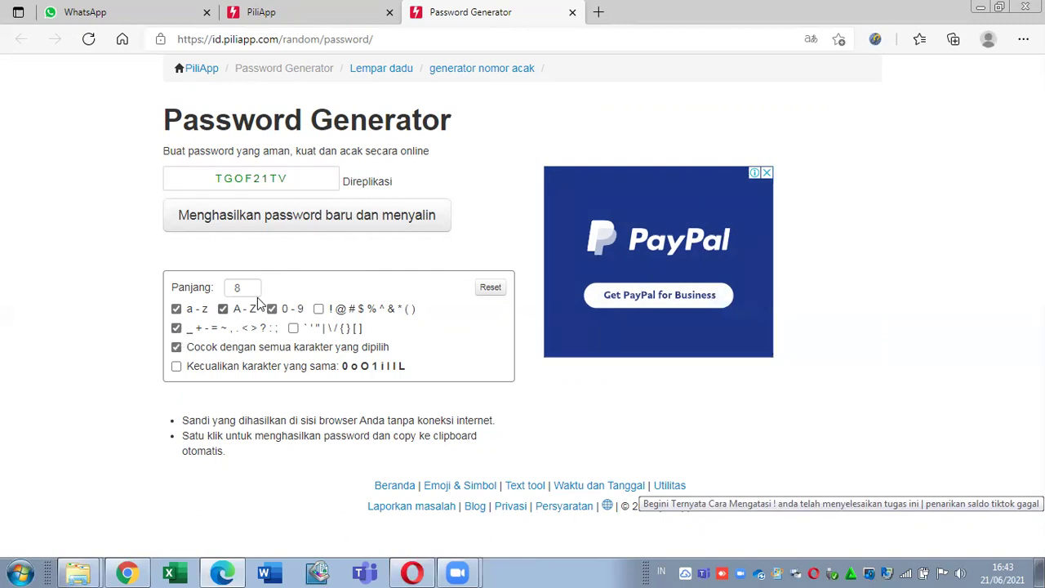
{"action": "left_click", "coordinate": [319, 308]}
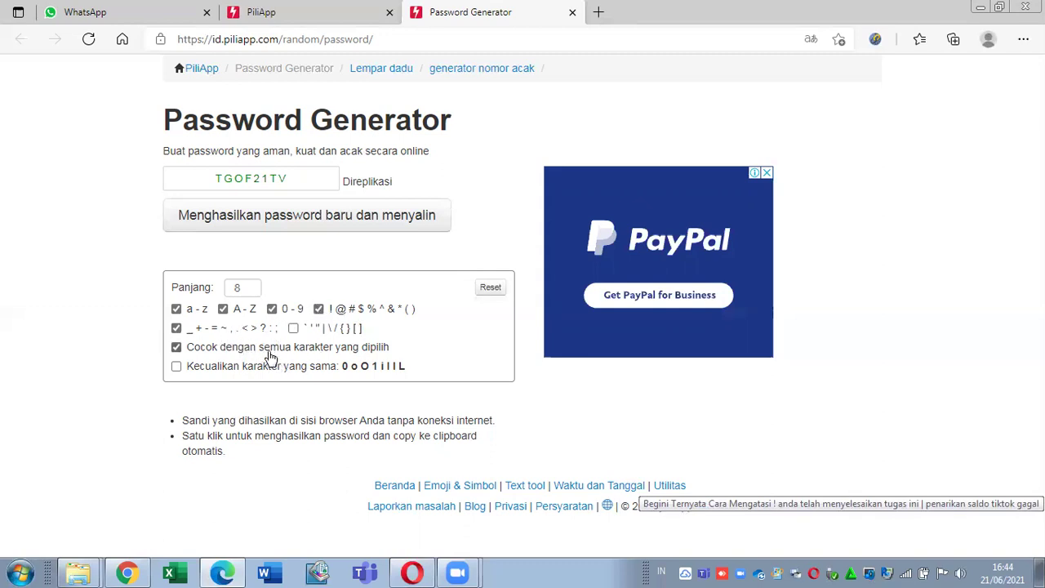
{"action": "left_click", "coordinate": [355, 234]}
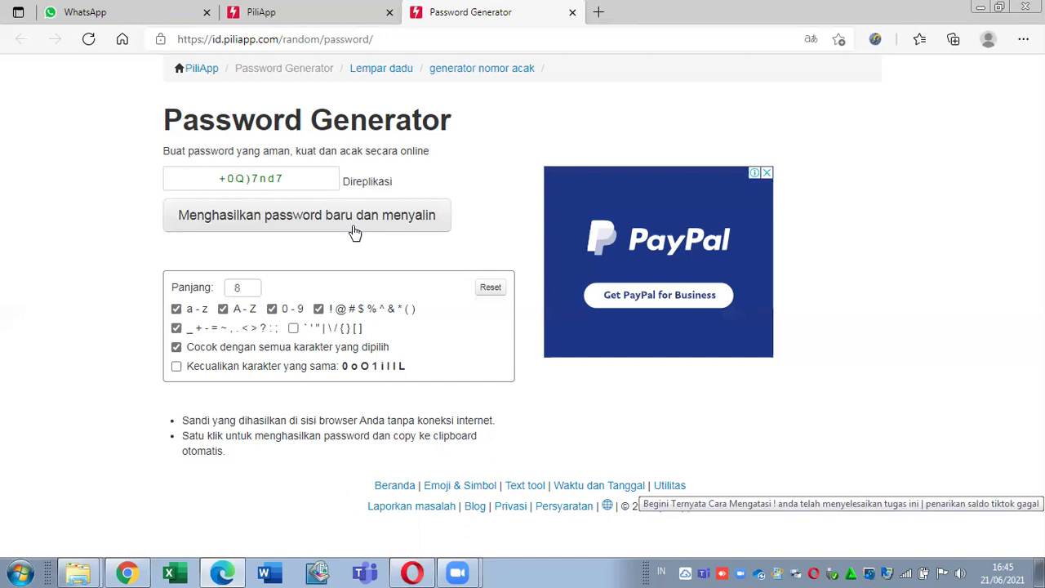
Step: Close the Password Generator and open Konverter zona waktu in a new tab, declining translation
{"action": "left_click", "coordinate": [572, 12]}
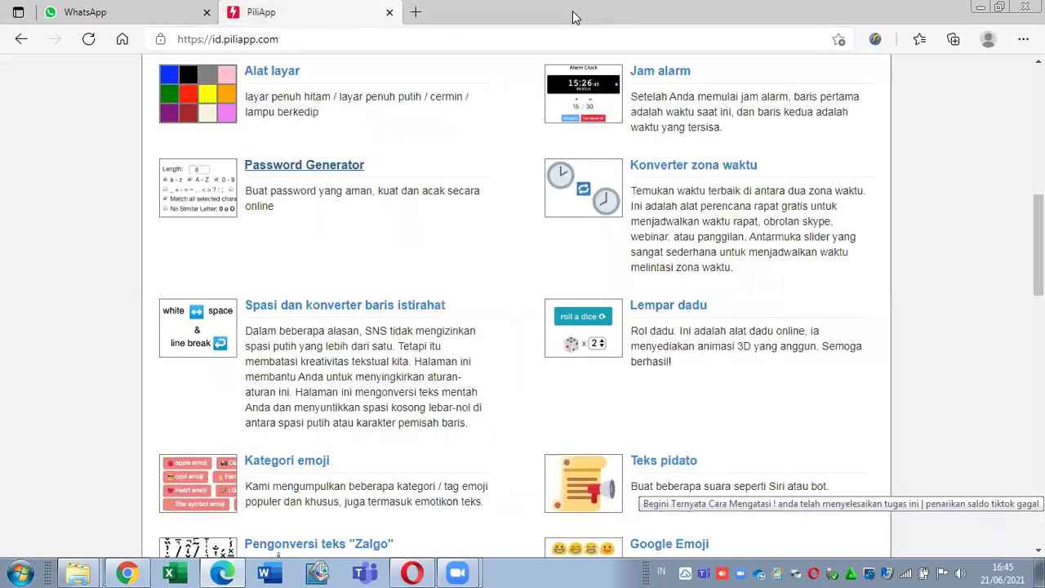
{"action": "right_click", "coordinate": [677, 169]}
{"action": "left_click", "coordinate": [711, 179]}
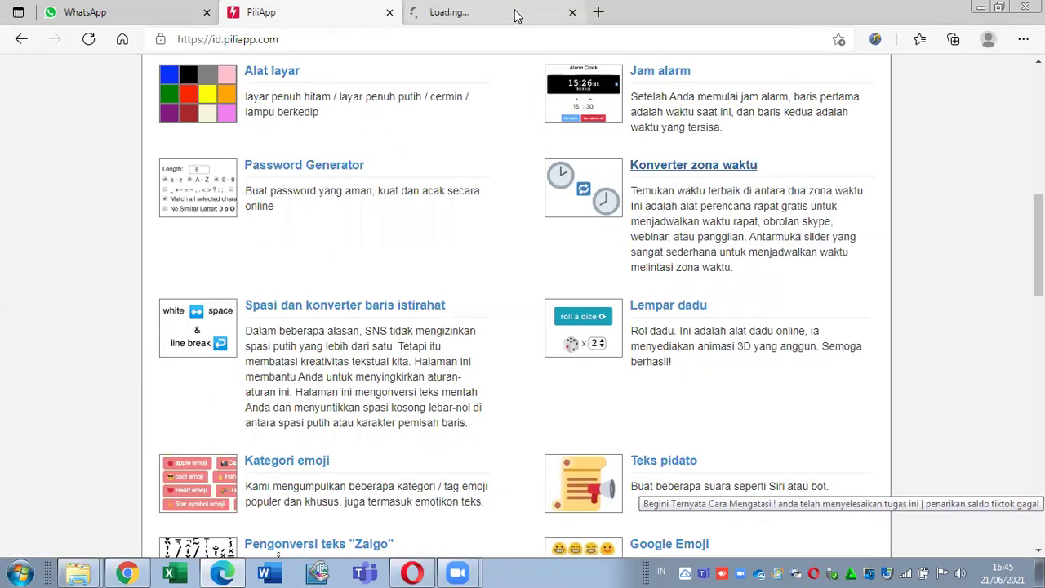
{"action": "left_click", "coordinate": [513, 10]}
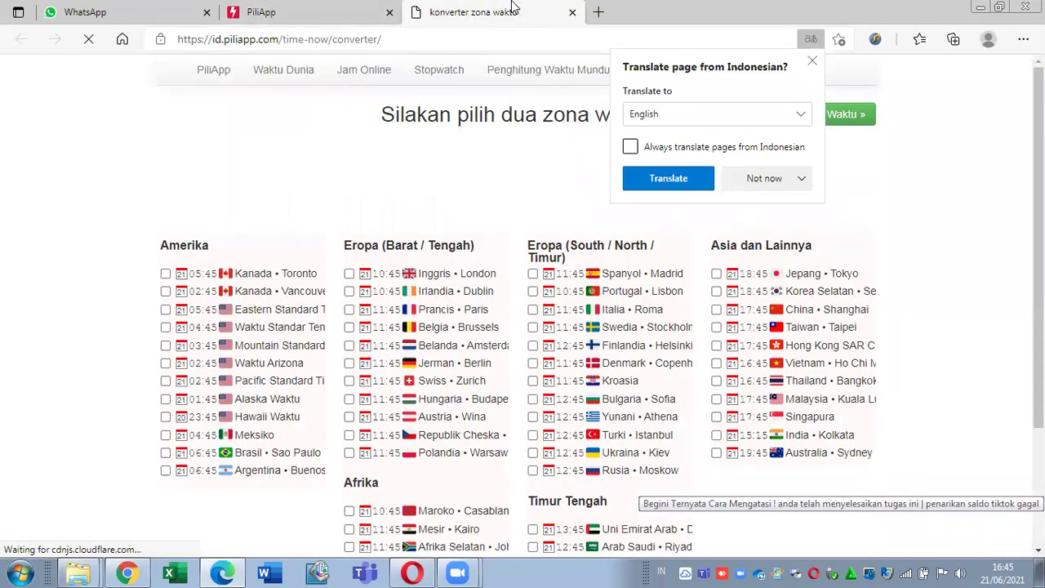
{"action": "left_click", "coordinate": [744, 181]}
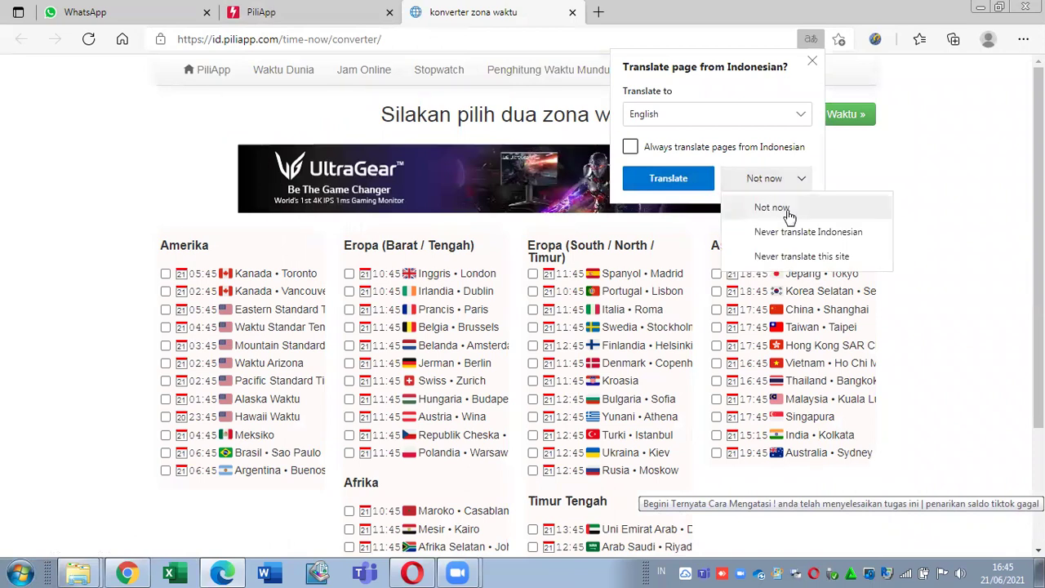
{"action": "left_click", "coordinate": [772, 208]}
Step: Pick Turki • Istanbul and Brasil • Sao Paulo as the zones and convert
{"action": "scroll", "coordinate": [789, 217], "scroll_direction": "down", "scroll_amount": 1}
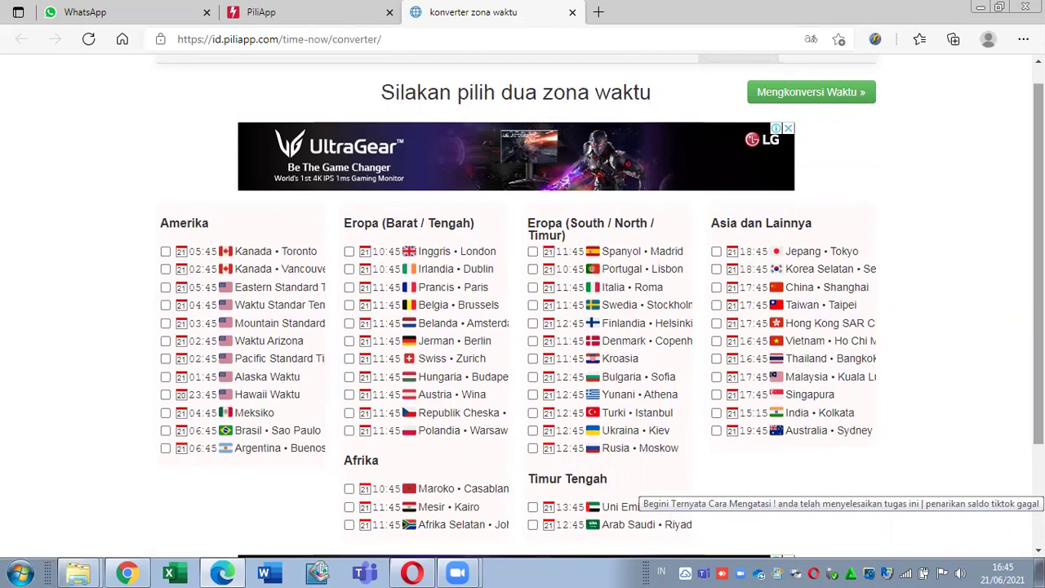
{"action": "scroll", "coordinate": [522, 309], "scroll_direction": "down", "scroll_amount": 1}
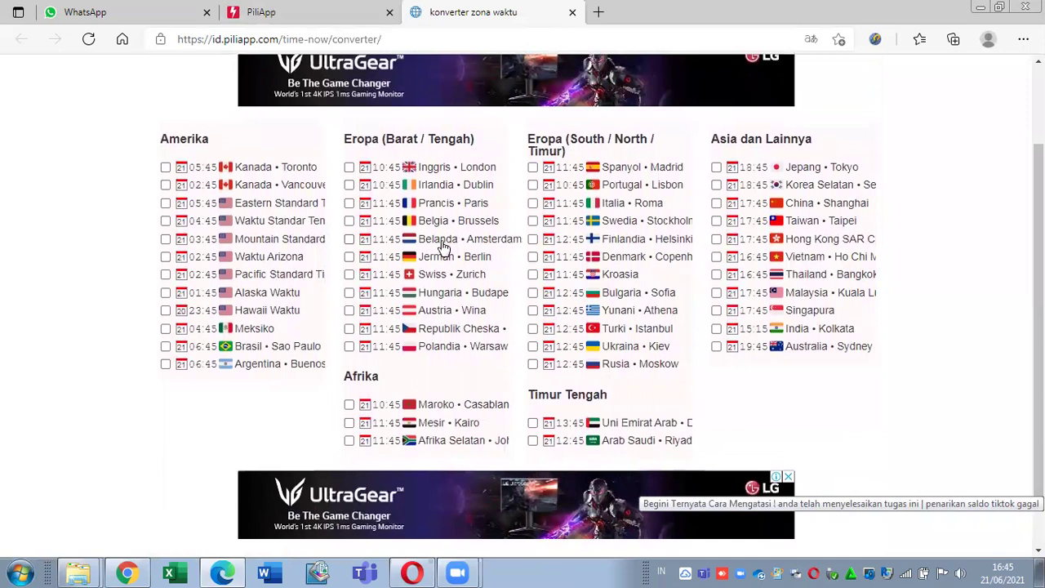
{"action": "left_click", "coordinate": [533, 330]}
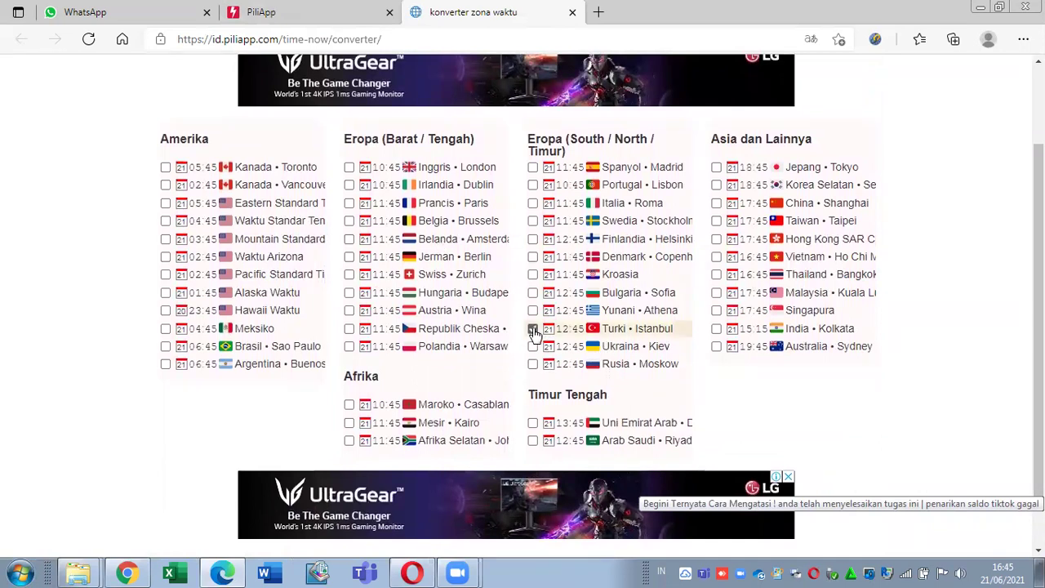
{"action": "scroll", "coordinate": [1037, 343], "scroll_direction": "down", "scroll_amount": 1}
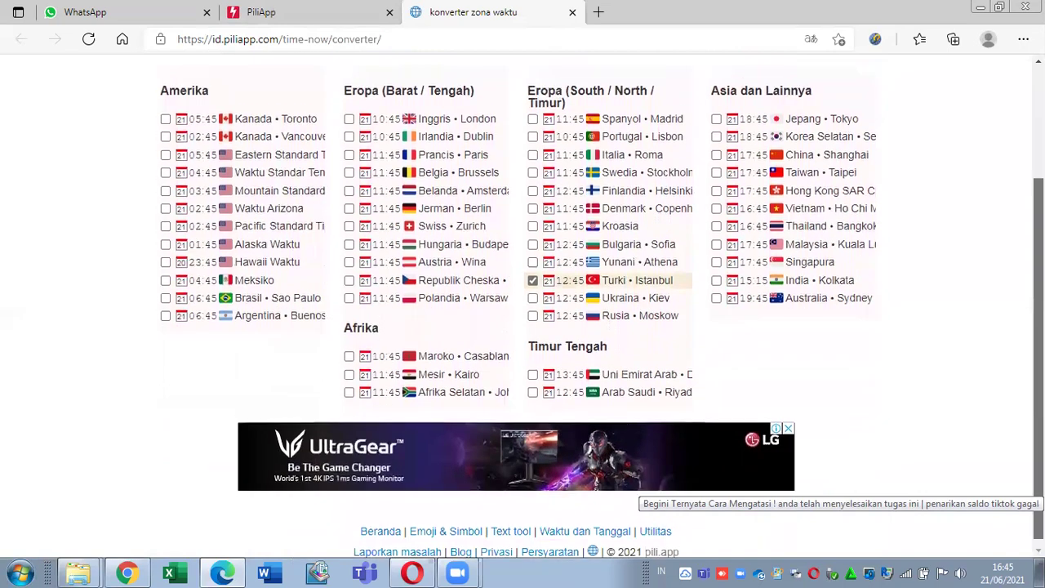
{"action": "scroll", "coordinate": [1001, 116], "scroll_direction": "up", "scroll_amount": 3}
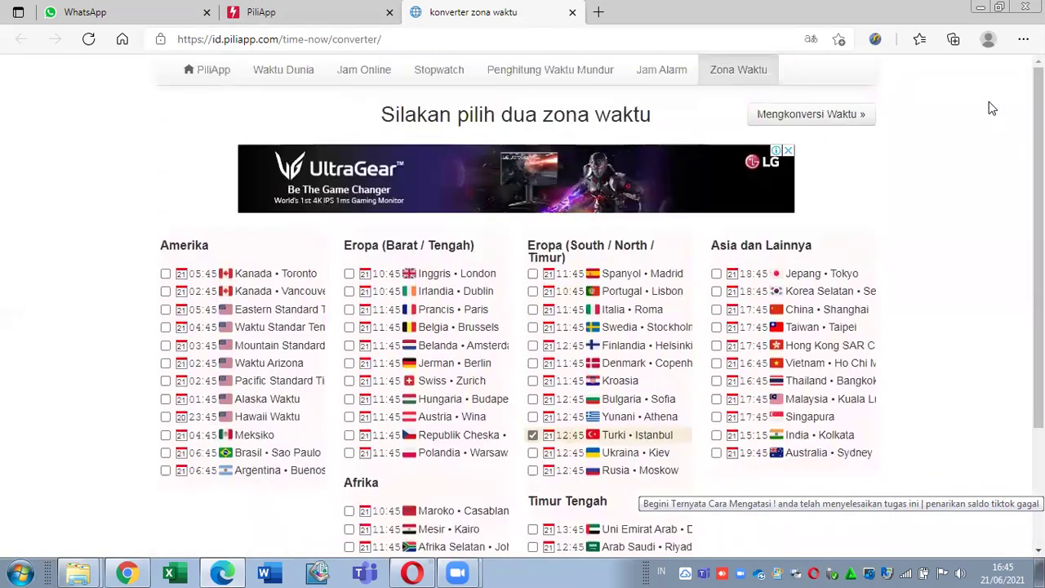
{"action": "left_click", "coordinate": [826, 119]}
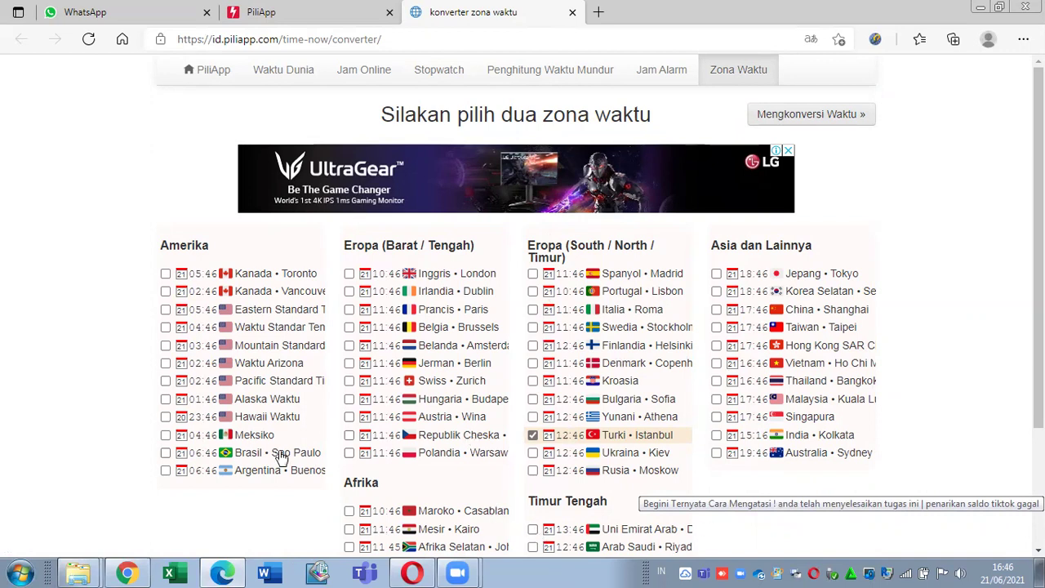
{"action": "left_click", "coordinate": [242, 454]}
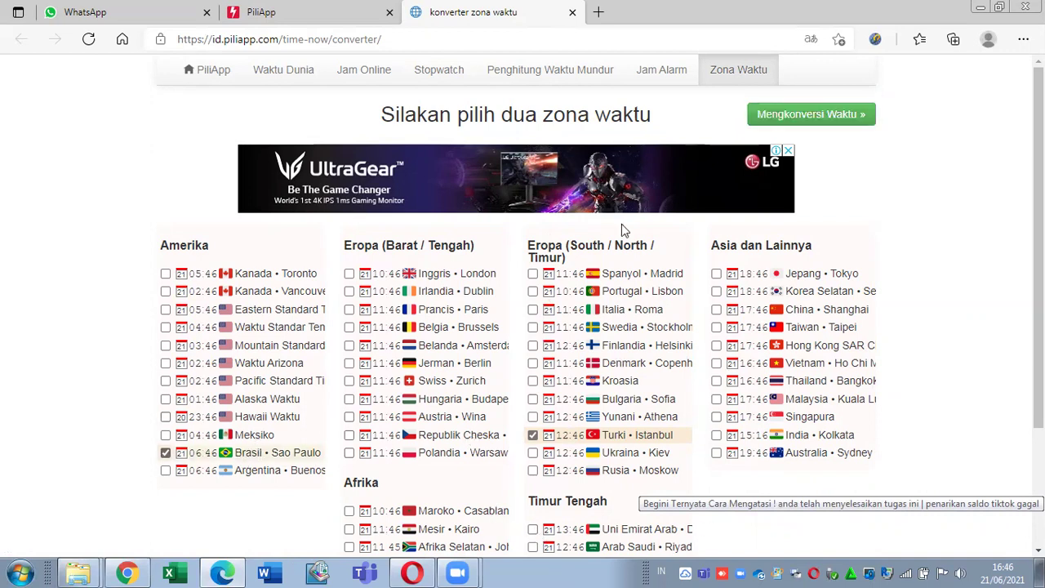
{"action": "left_click", "coordinate": [807, 115]}
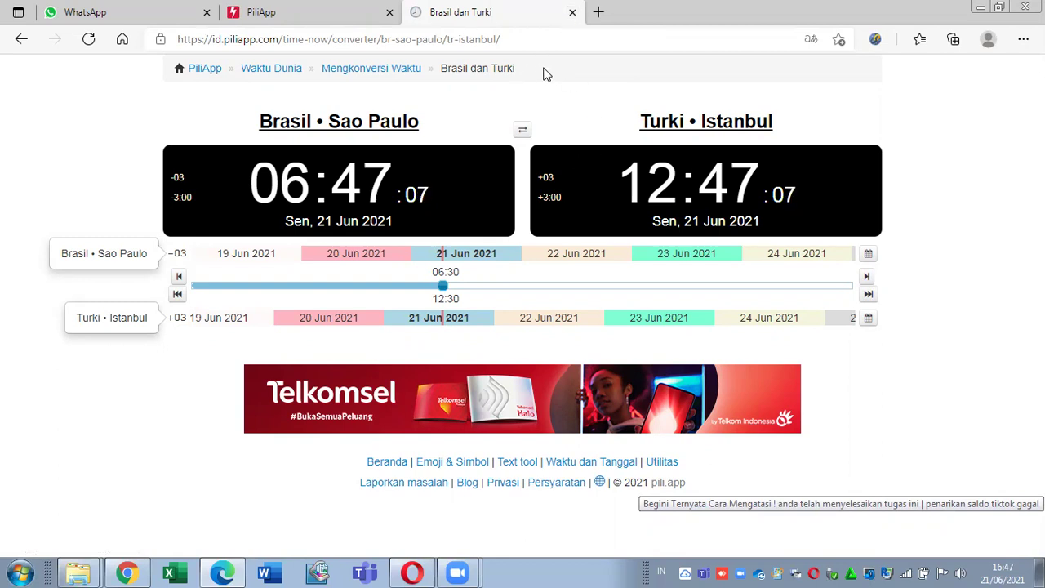
Step: Swap the clocks so Istanbul is listed before Sao Paulo, then close the converter
{"action": "left_click", "coordinate": [524, 135]}
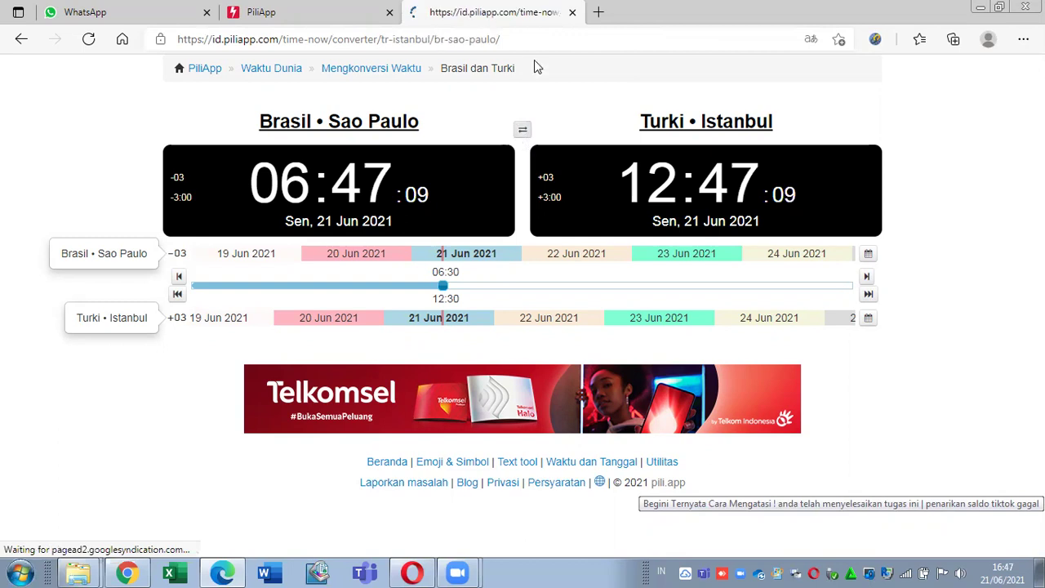
{"action": "left_click", "coordinate": [572, 13]}
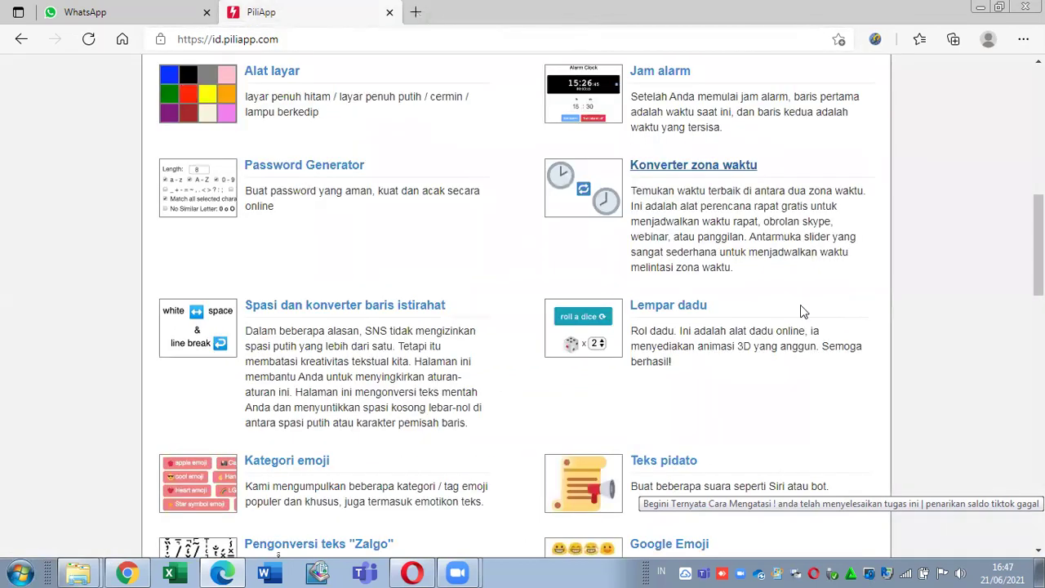
Step: Open the Lempar dadu dice tool in a new tab and decline page translation
{"action": "scroll", "coordinate": [278, 553], "scroll_direction": "down", "scroll_amount": 1}
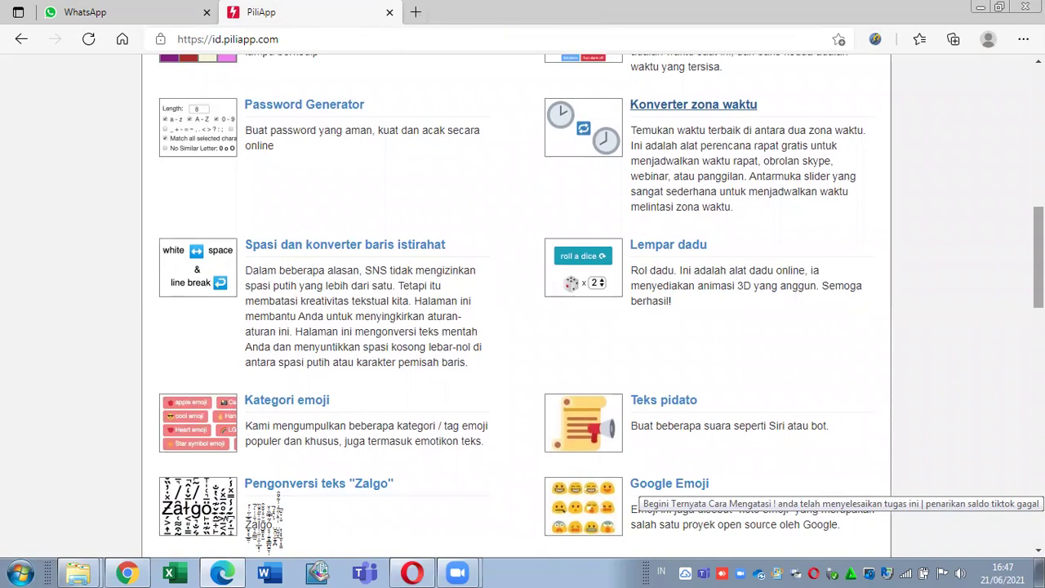
{"action": "right_click", "coordinate": [679, 247]}
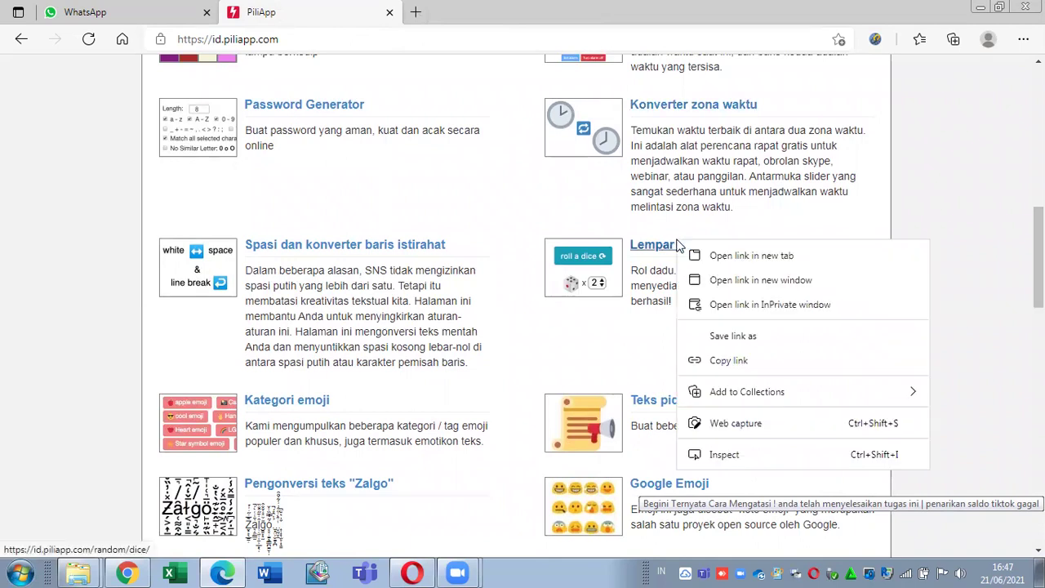
{"action": "left_click", "coordinate": [694, 256]}
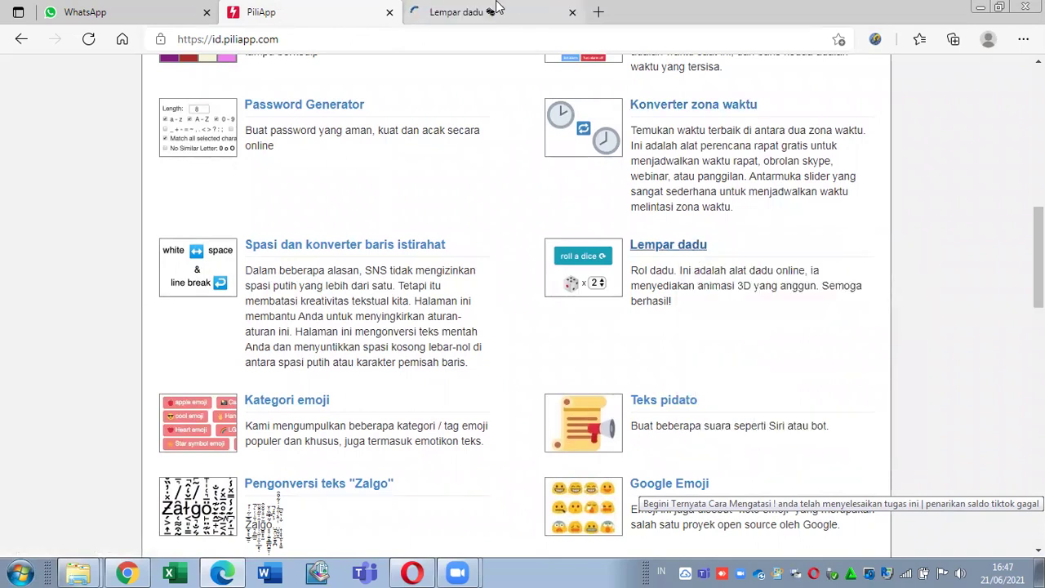
{"action": "left_click", "coordinate": [494, 10]}
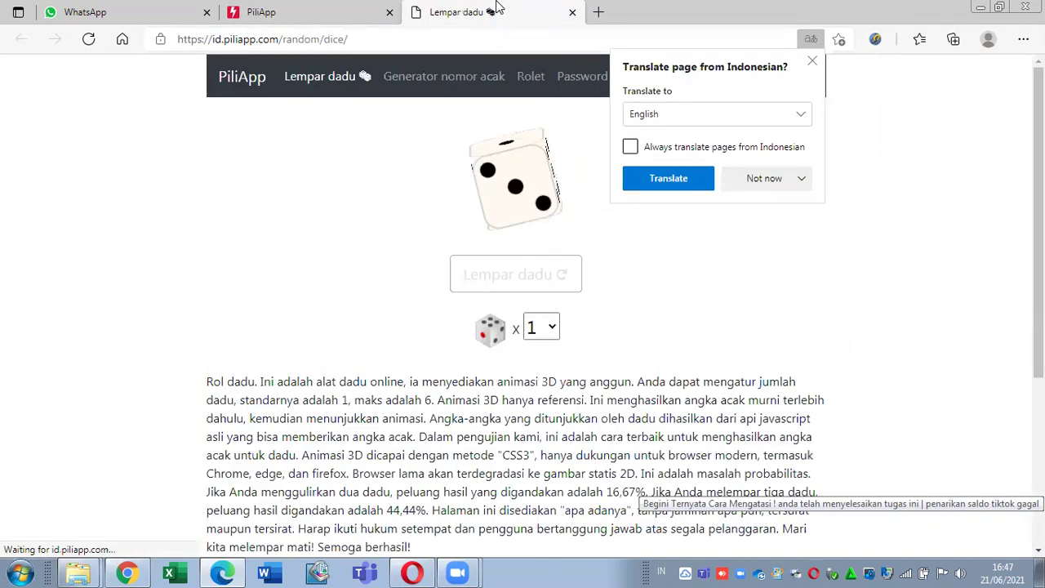
{"action": "left_click", "coordinate": [757, 175]}
{"action": "left_click", "coordinate": [747, 215]}
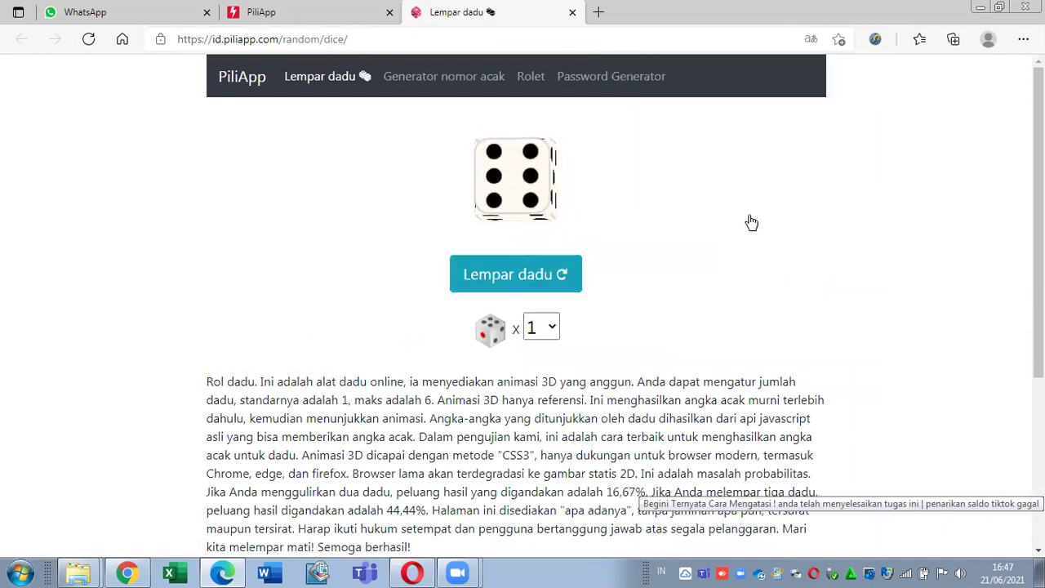
Step: Open the dice-count dropdown to see the available numbers of dice
{"action": "left_click", "coordinate": [546, 327]}
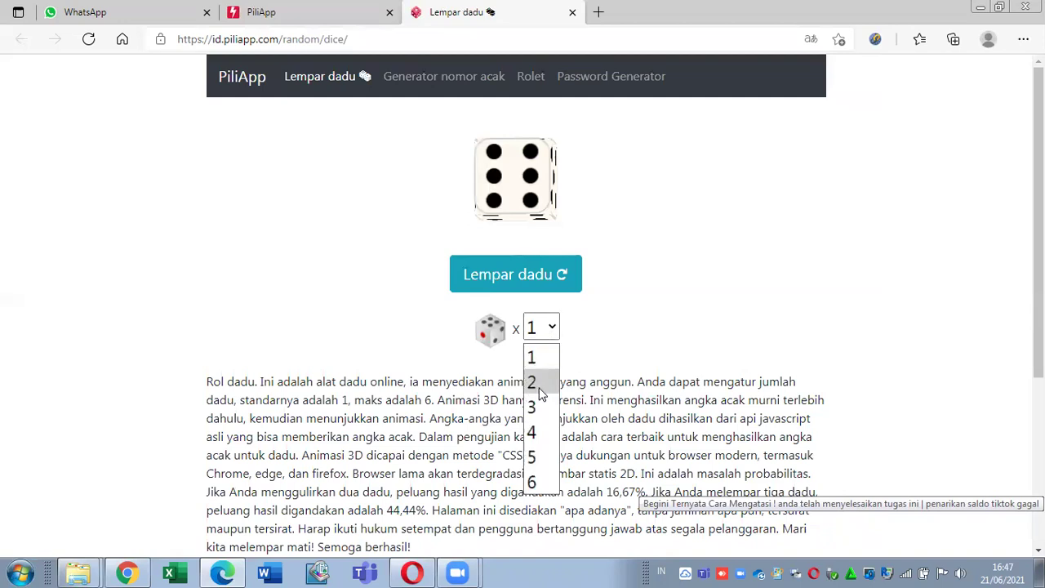
{"action": "left_click", "coordinate": [684, 327]}
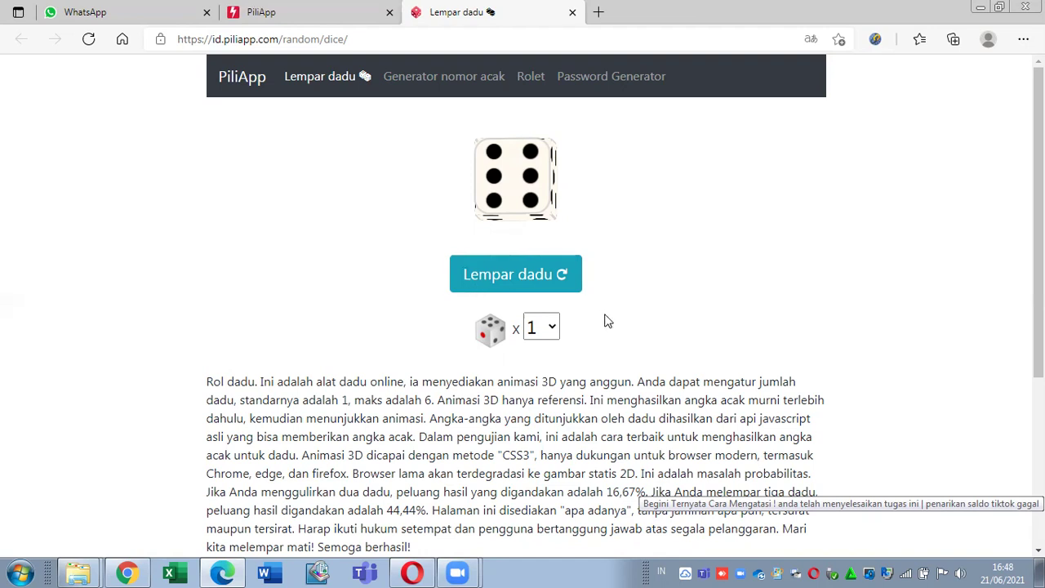
{"action": "left_click", "coordinate": [545, 330]}
Step: Choose 2 dice and roll them, landing on one and five
{"action": "left_click", "coordinate": [531, 384]}
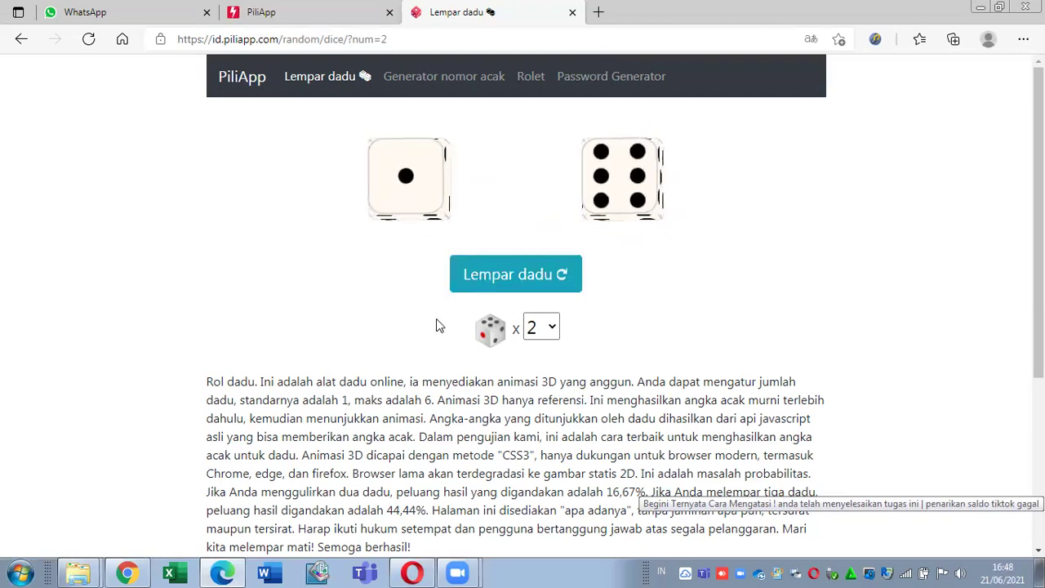
{"action": "left_click", "coordinate": [507, 273]}
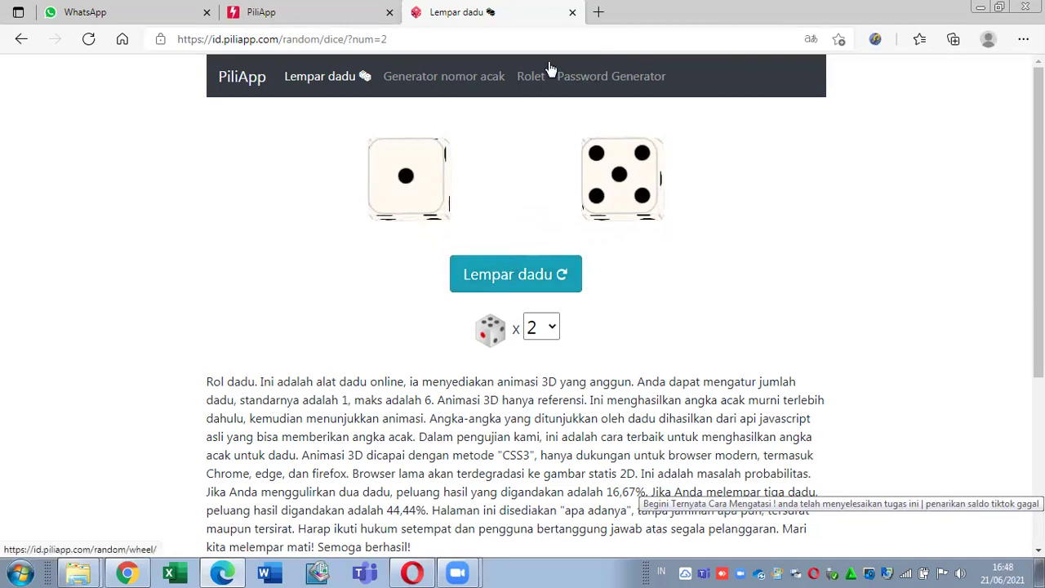
Step: Close the dice tool and open Kategori emoji in a new tab
{"action": "left_click", "coordinate": [573, 12]}
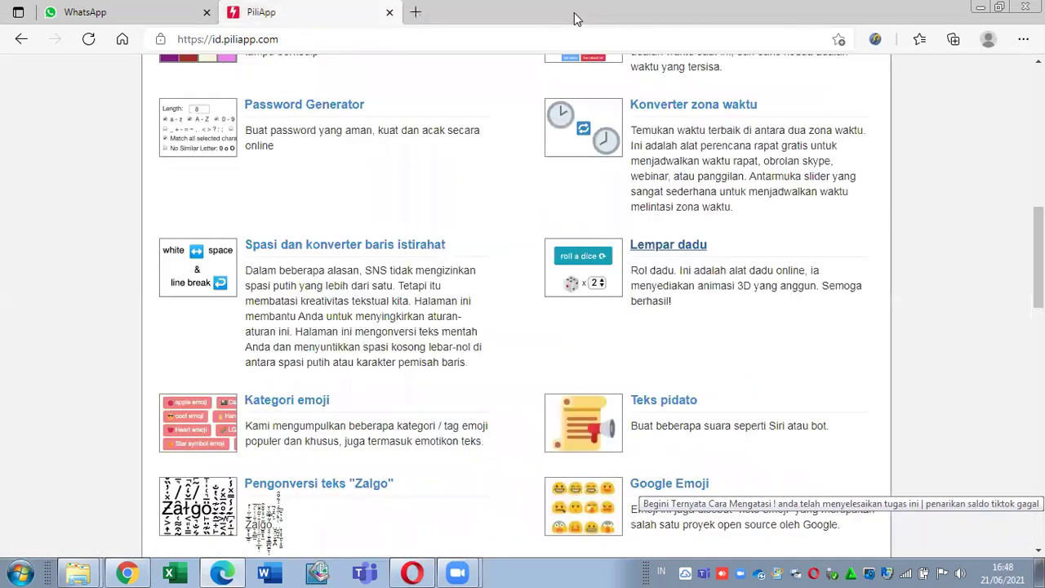
{"action": "scroll", "coordinate": [1037, 258], "scroll_direction": "down", "scroll_amount": 3}
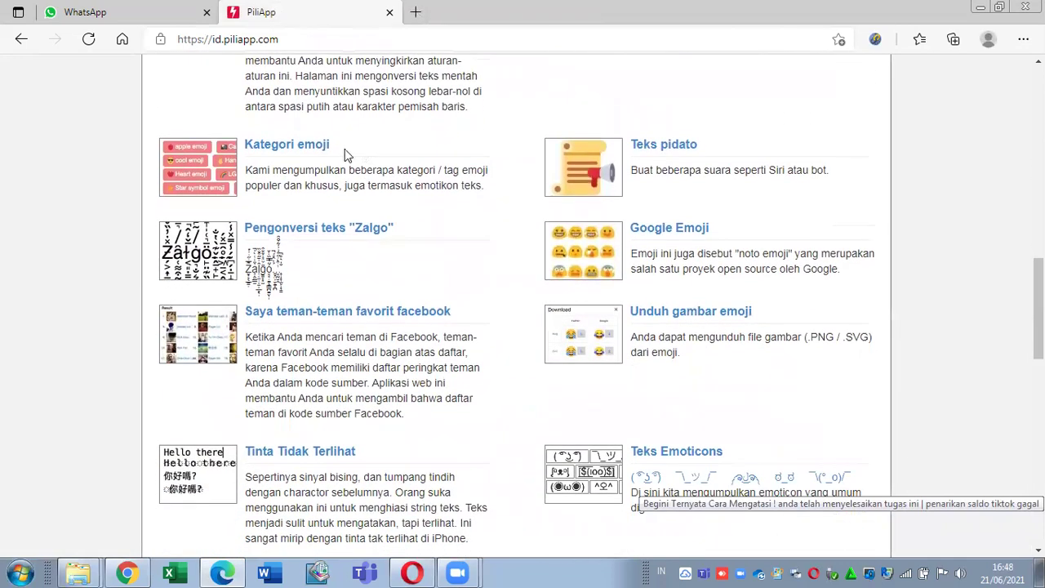
{"action": "right_click", "coordinate": [301, 148]}
{"action": "left_click", "coordinate": [317, 159]}
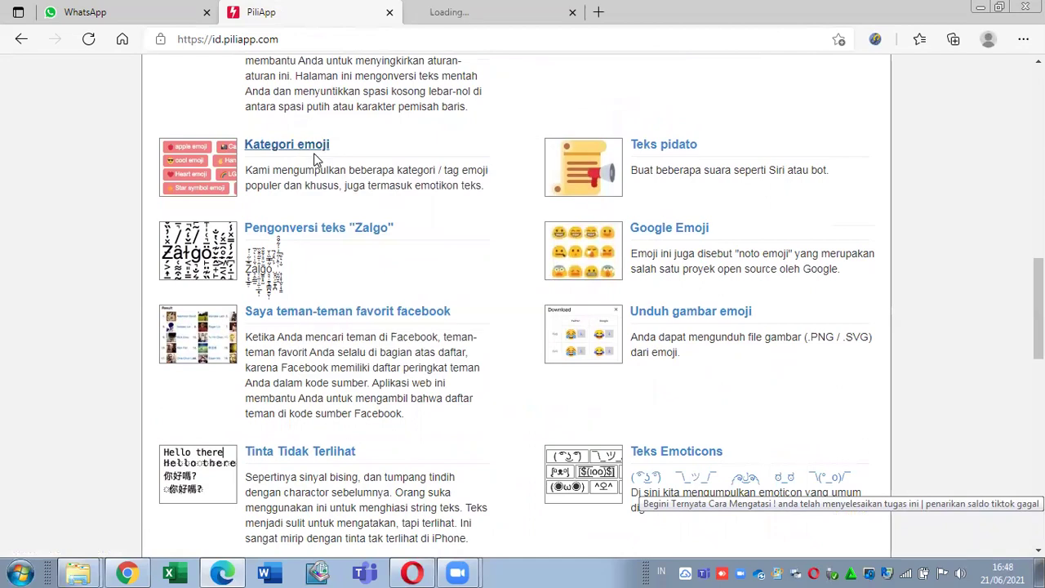
{"action": "left_click", "coordinate": [448, 10]}
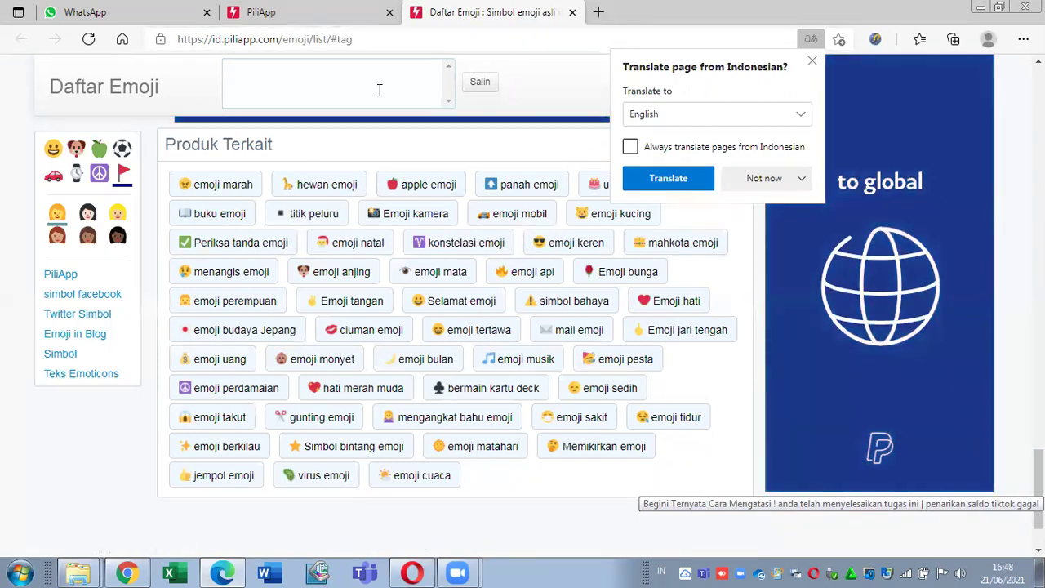
Step: Visit the Periksa tanda emoji check-mark page, then close it
{"action": "left_click", "coordinate": [378, 90]}
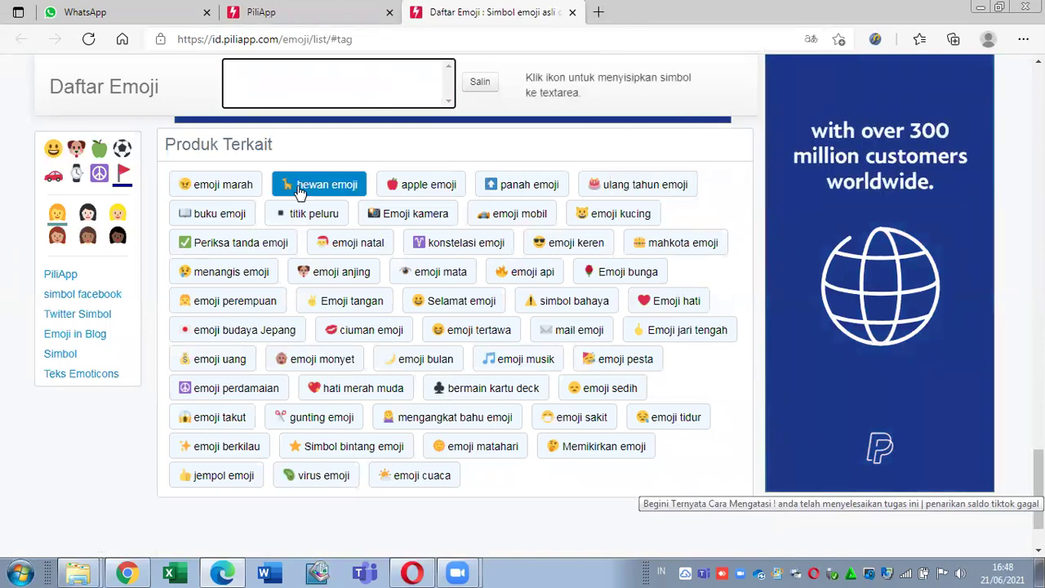
{"action": "left_click", "coordinate": [245, 249]}
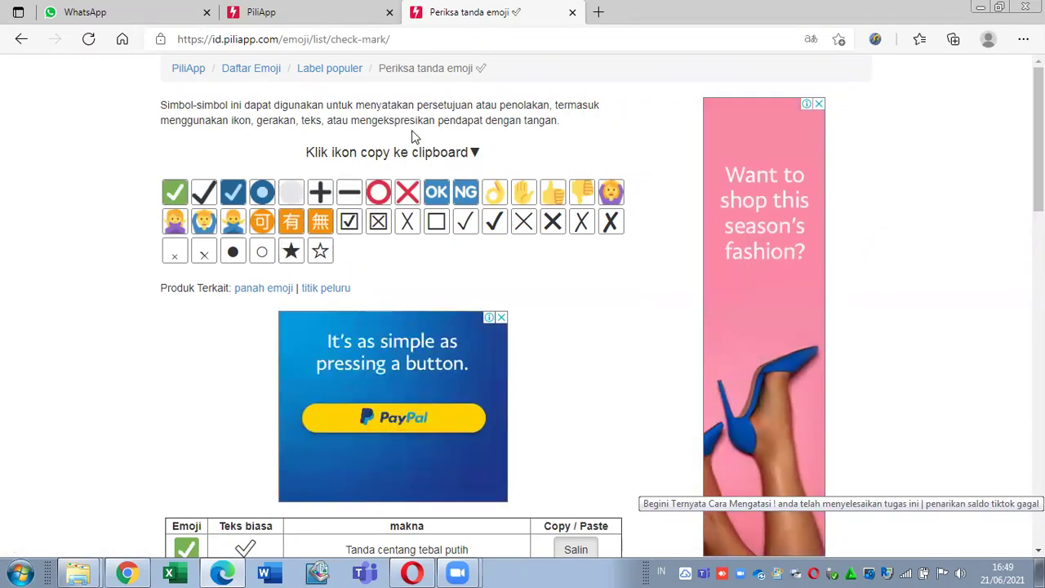
{"action": "left_click", "coordinate": [572, 12]}
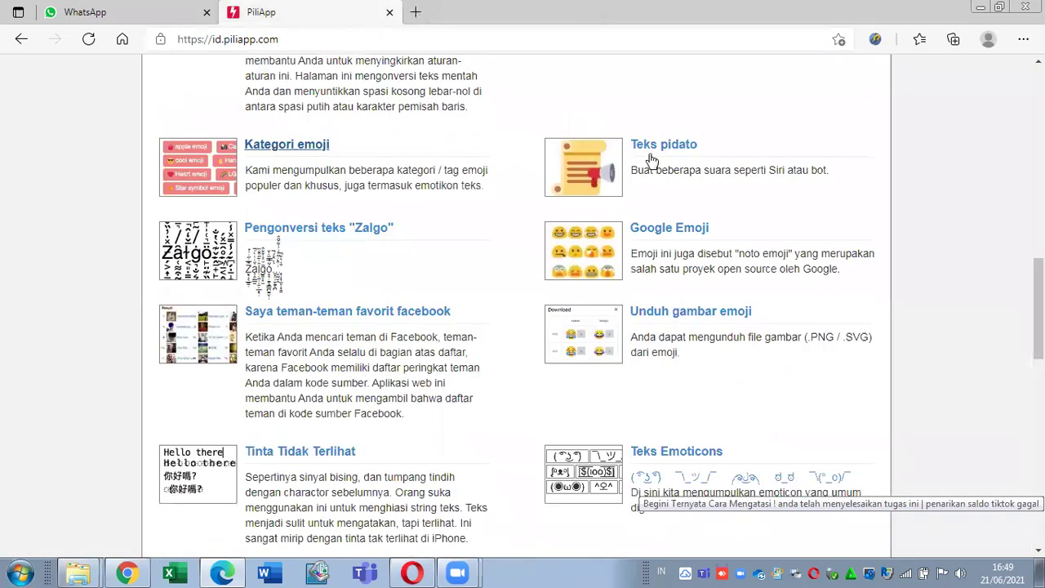
Step: Open Teks pidato in a new tab and play its sample sentence with the German Katja voice
{"action": "right_click", "coordinate": [678, 150]}
{"action": "left_click", "coordinate": [694, 167]}
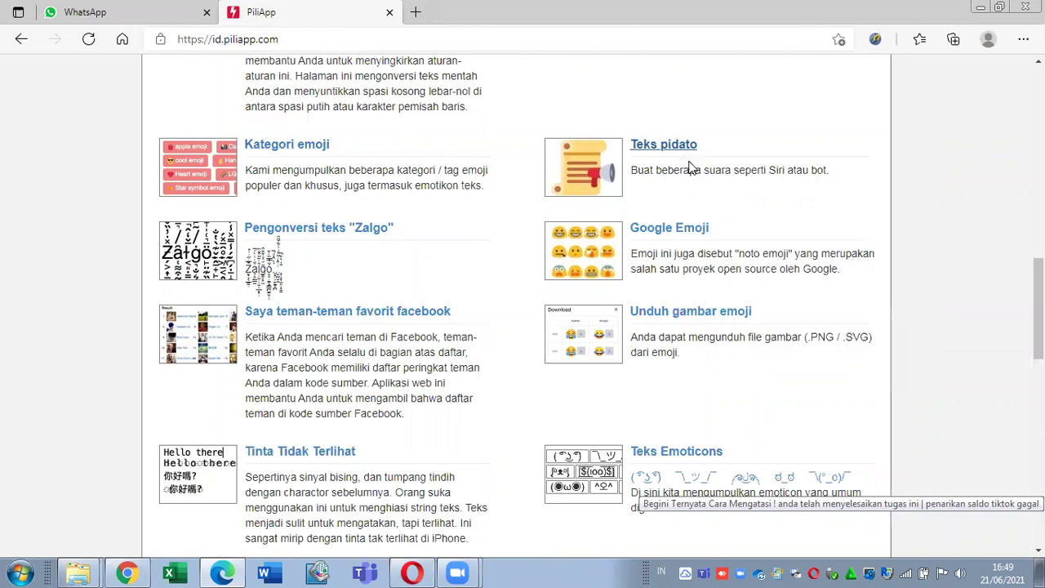
{"action": "left_click", "coordinate": [451, 10]}
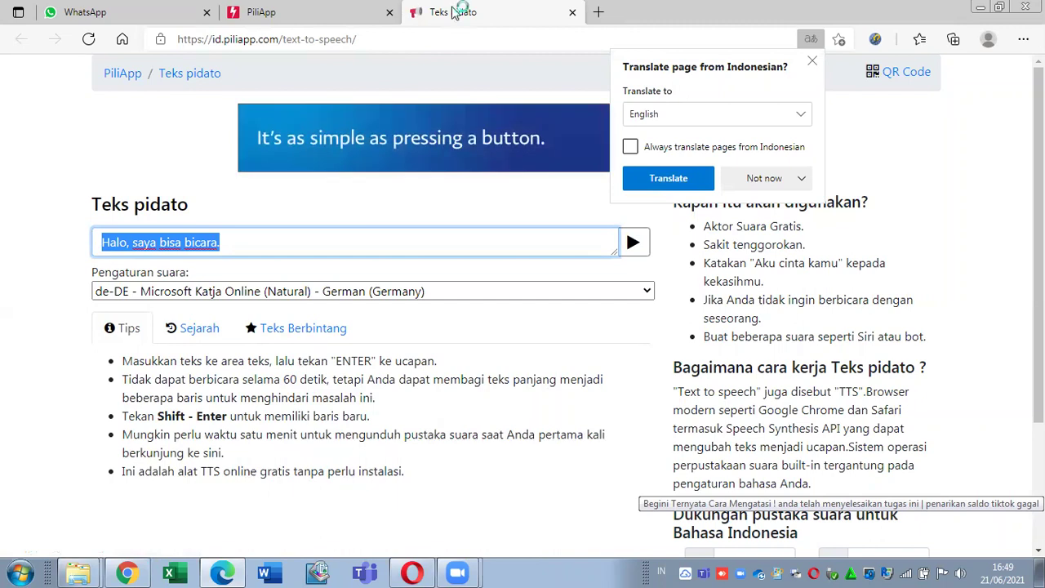
{"action": "left_click", "coordinate": [315, 9]}
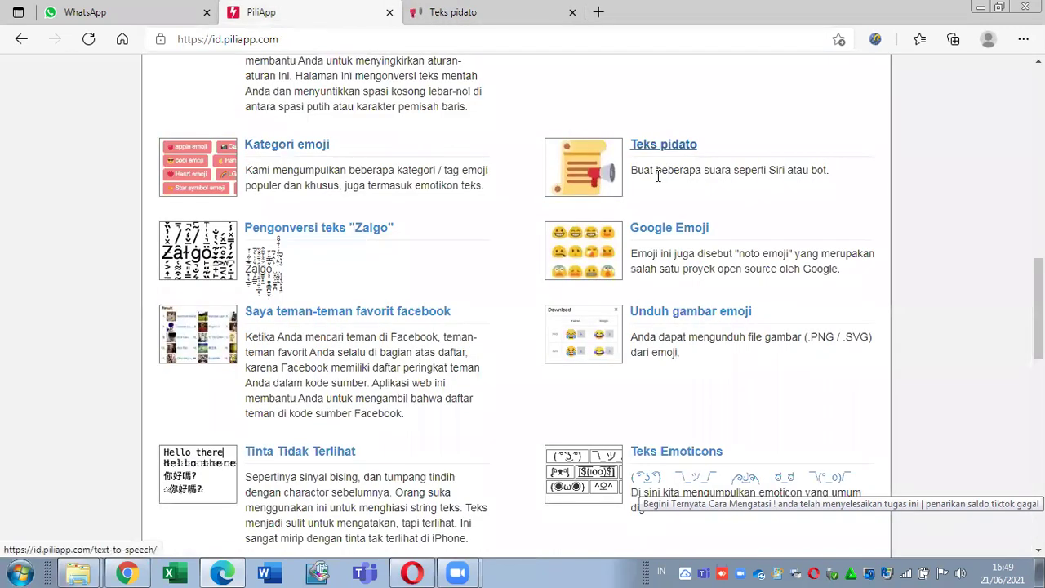
{"action": "left_click", "coordinate": [477, 7]}
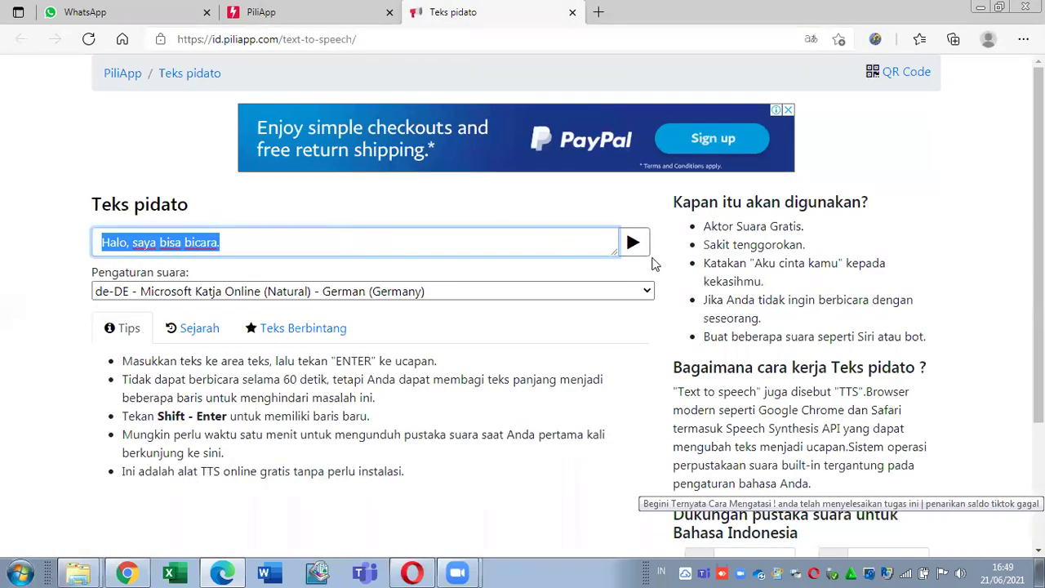
{"action": "left_click", "coordinate": [634, 243]}
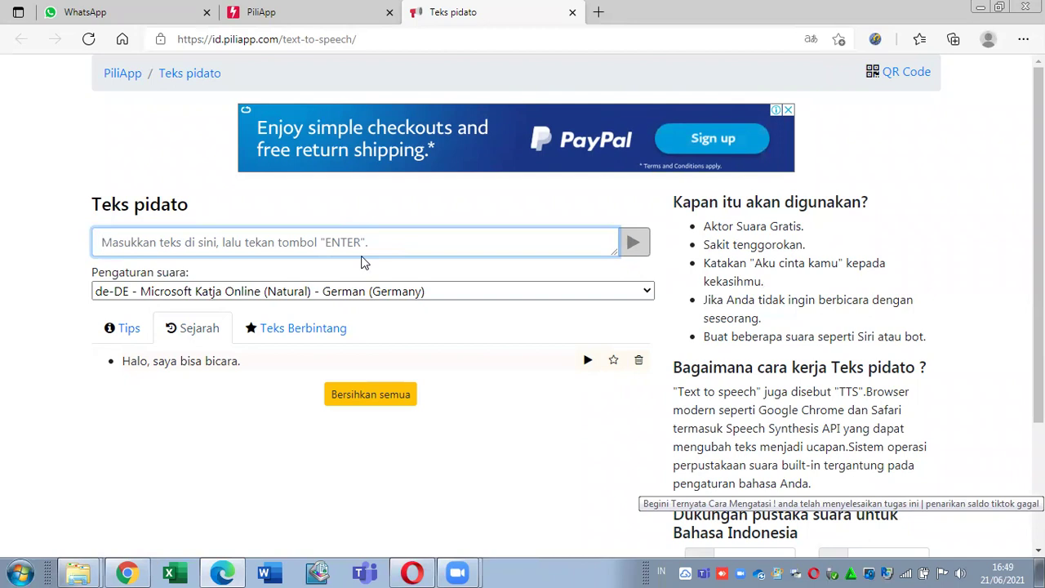
Step: Switch to the zh-HK Tracy voice and have it speak the typed Indonesian introduction sentence
{"action": "left_click", "coordinate": [346, 292]}
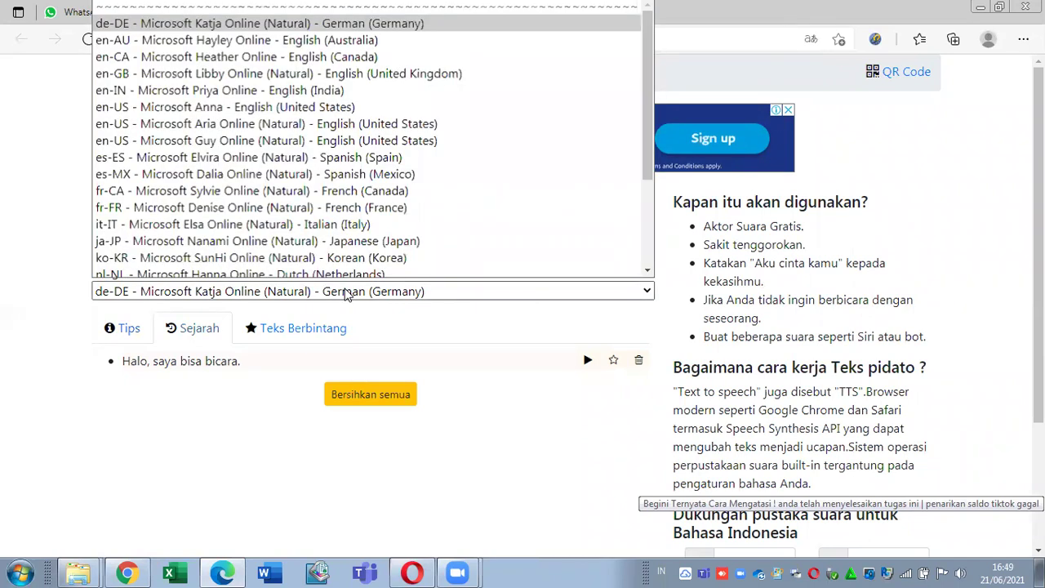
{"action": "left_click_drag", "start_coordinate": [642, 119], "coordinate": [651, 237]}
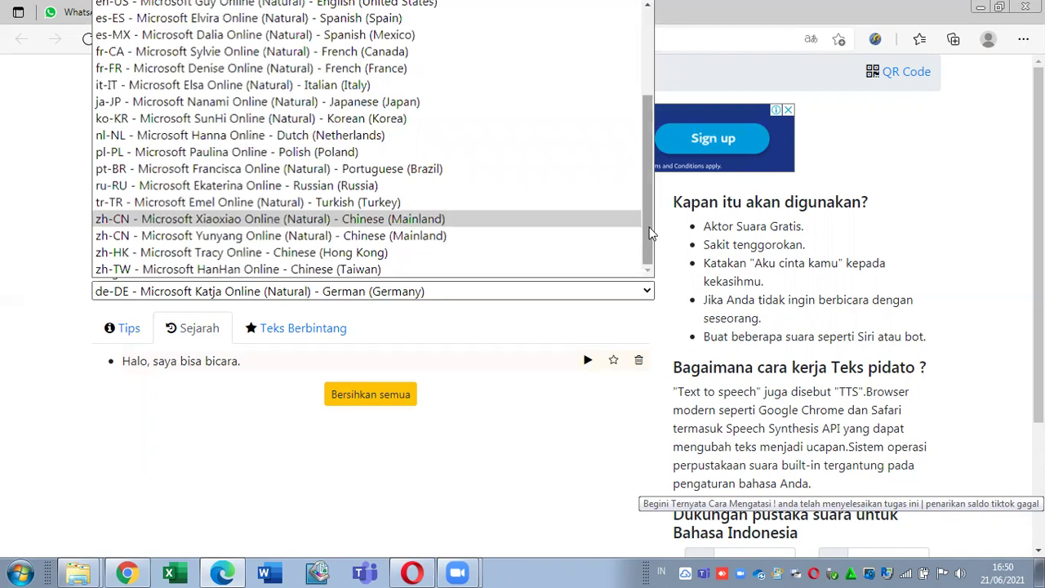
{"action": "left_click", "coordinate": [476, 254]}
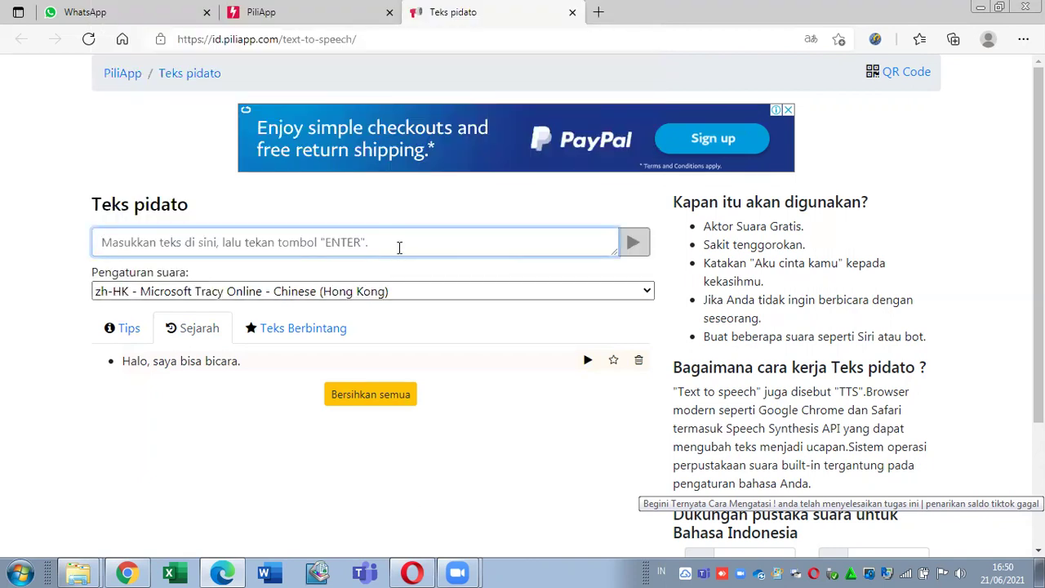
{"action": "type", "text": "HAI SA"}
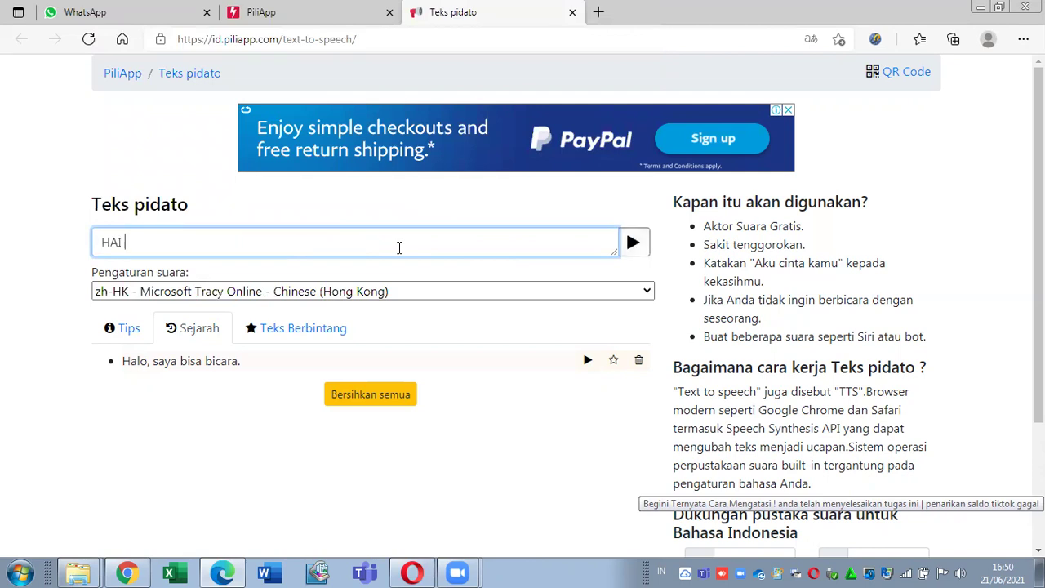
{"action": "key", "text": "BackSpace"}
{"action": "key", "text": "BackSpace"}
{"action": "key", "text": "BackSpace"}
{"action": "type", "text": ", NAMA SAYA UDIN DAN"}
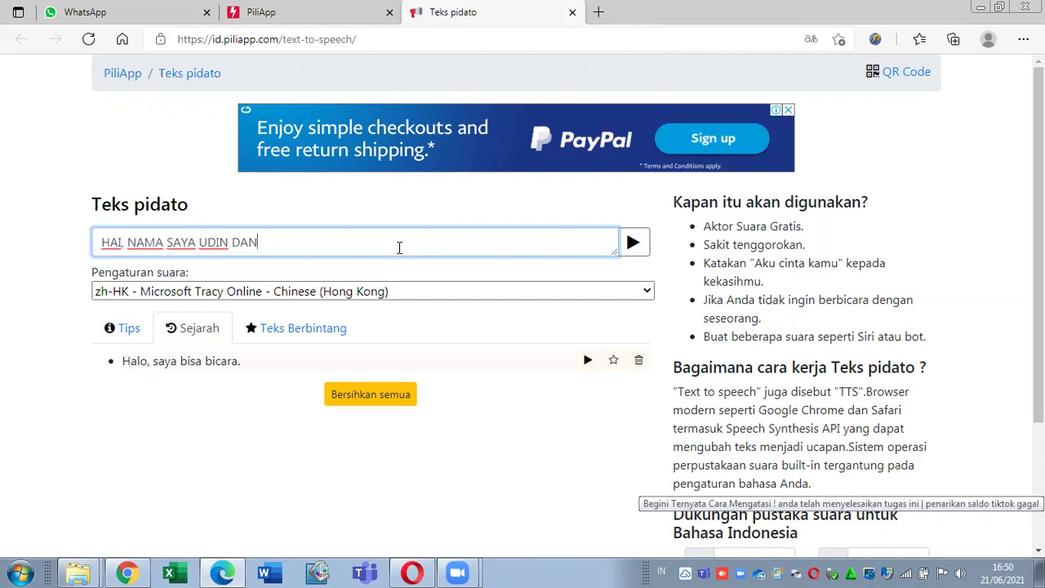
{"action": "type", "text": " ADIK SAYA IMIN"}
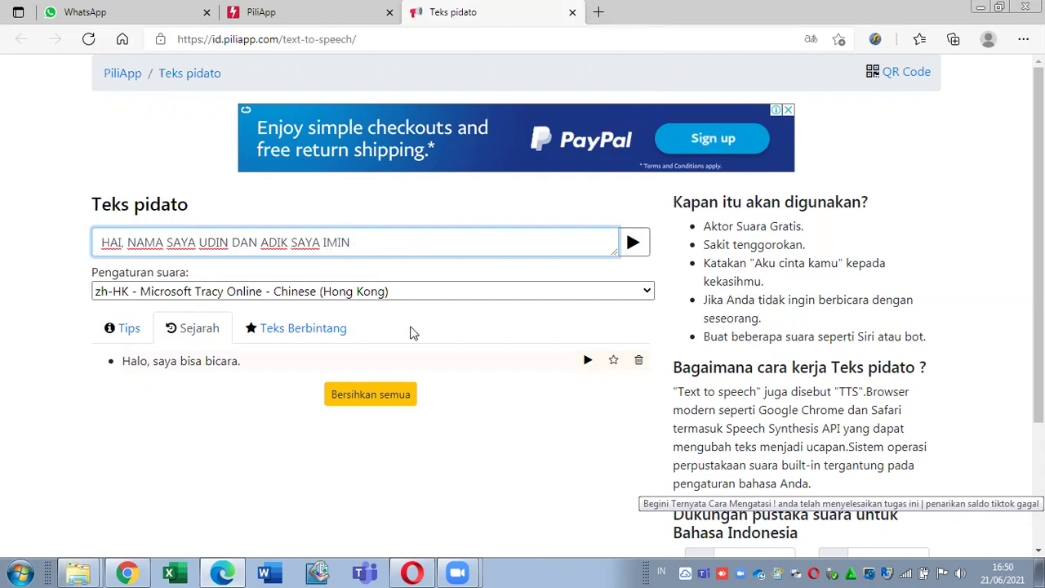
{"action": "left_click", "coordinate": [634, 243]}
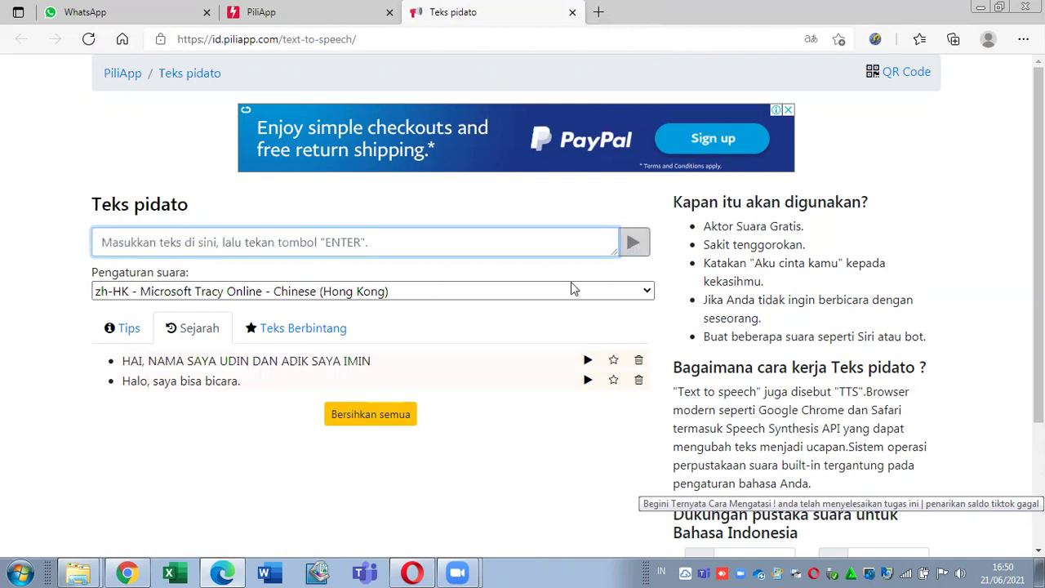
Step: Switch to the zh-CN Yunyang voice and have it speak the copied history sentence again
{"action": "left_click", "coordinate": [526, 297]}
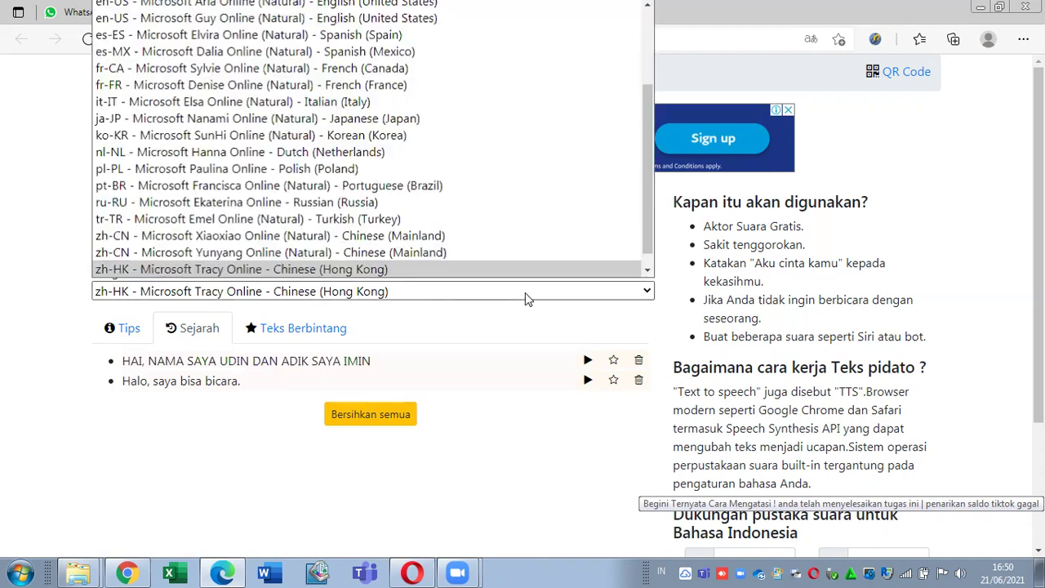
{"action": "left_click", "coordinate": [496, 254]}
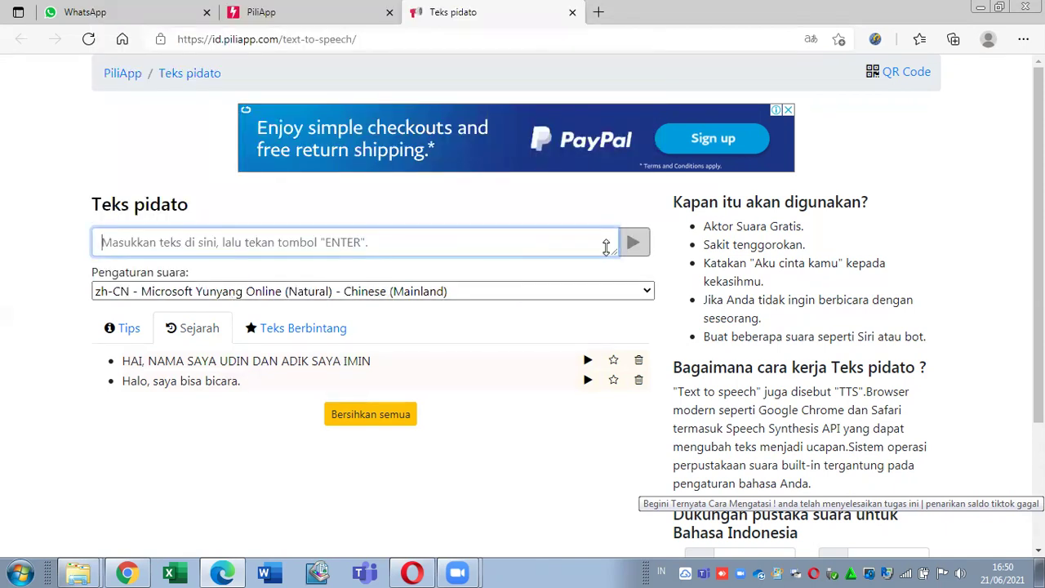
{"action": "left_click", "coordinate": [462, 362]}
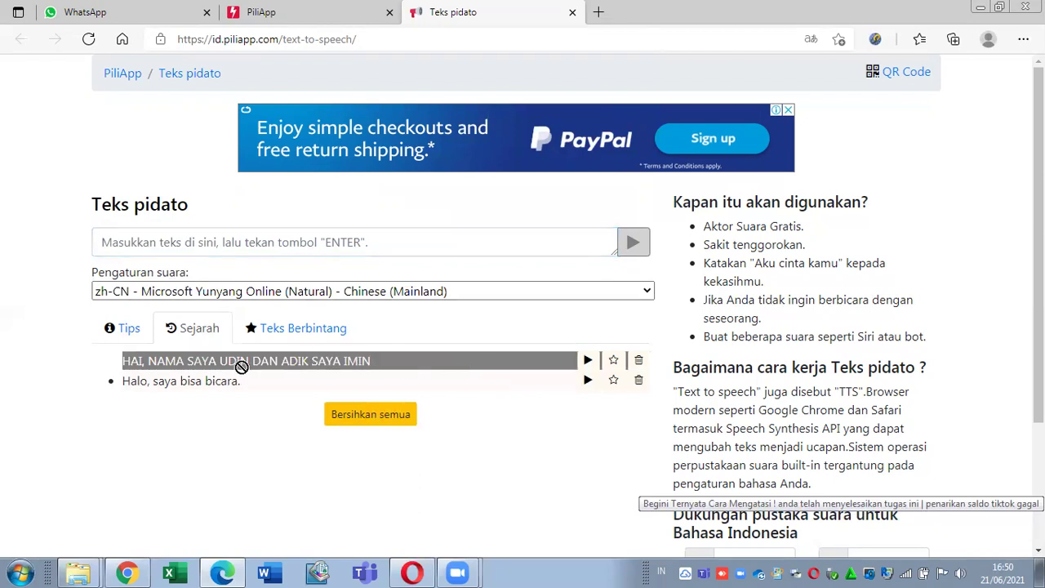
{"action": "left_click_drag", "start_coordinate": [120, 362], "coordinate": [389, 364]}
{"action": "key", "text": "ctrl+c"}
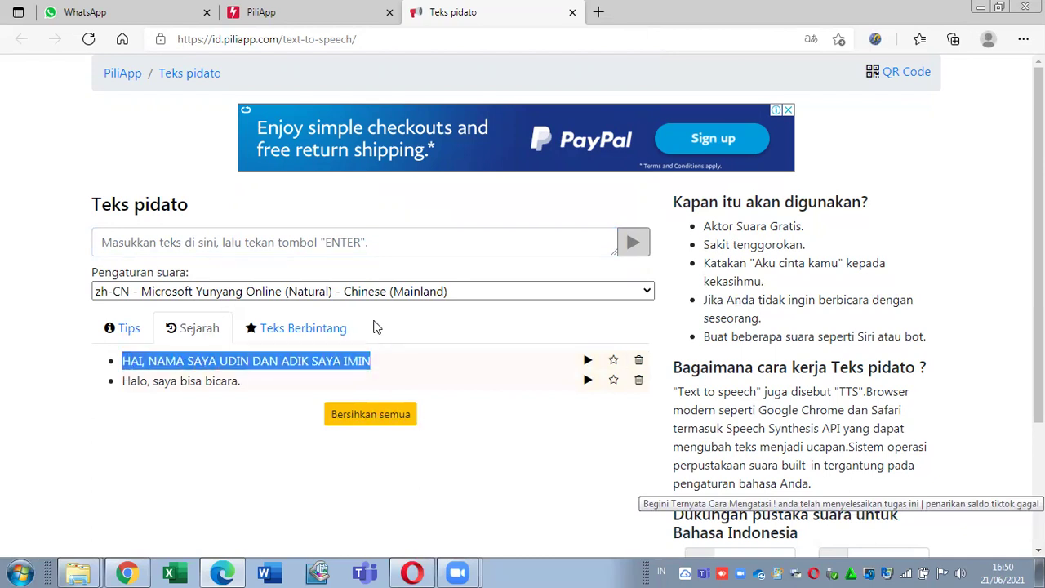
{"action": "left_click", "coordinate": [359, 235]}
{"action": "key", "text": "ctrl+v"}
{"action": "key", "text": "Return"}
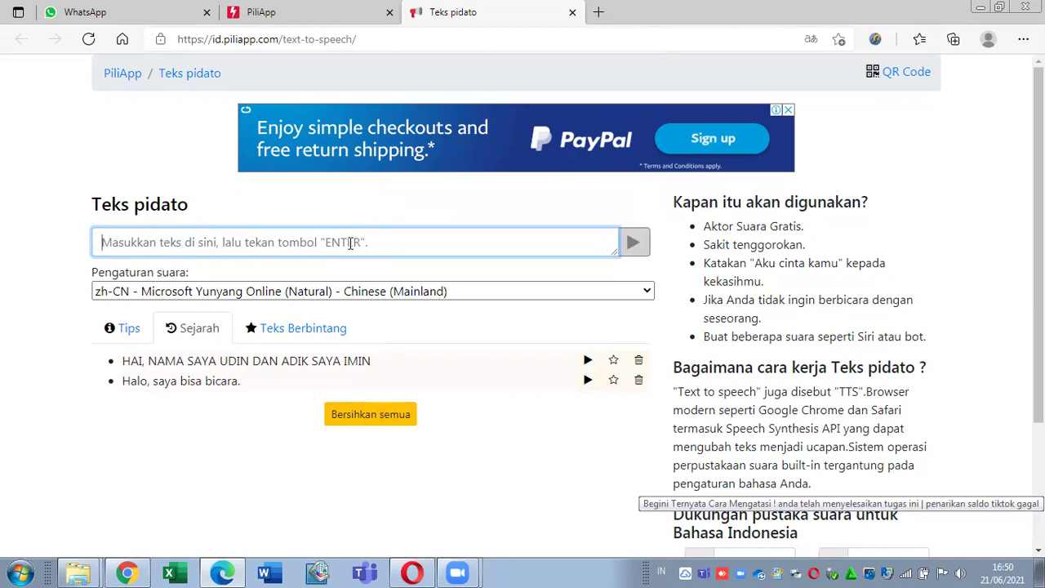
Step: Speak the lowercase introduction sentence, then switch to it-IT Elsa and enter 'hai beb lagi ngapain?'
{"action": "type", "text": "h"}
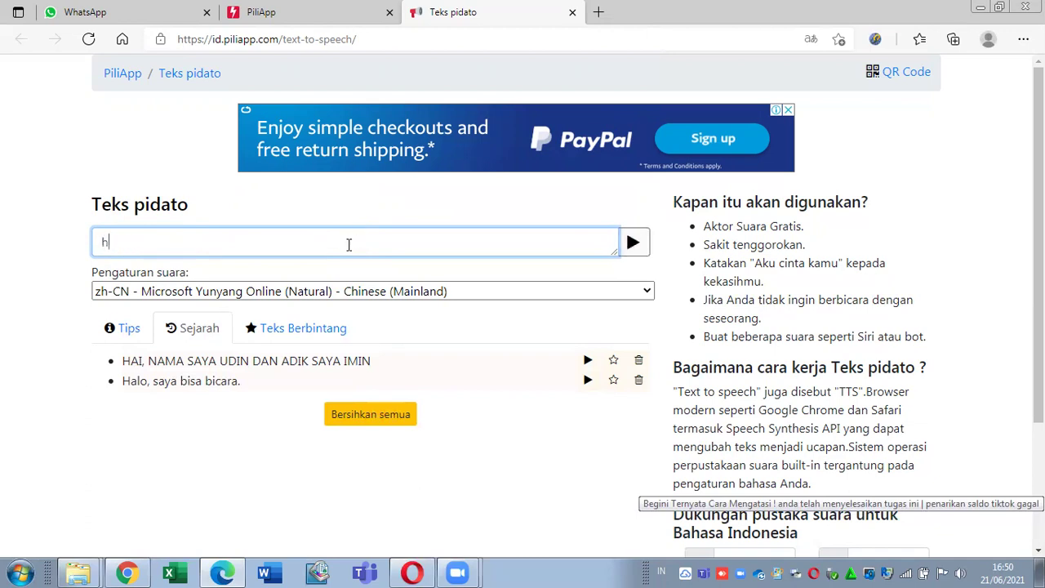
{"action": "type", "text": "alo nama saya Udin dan "}
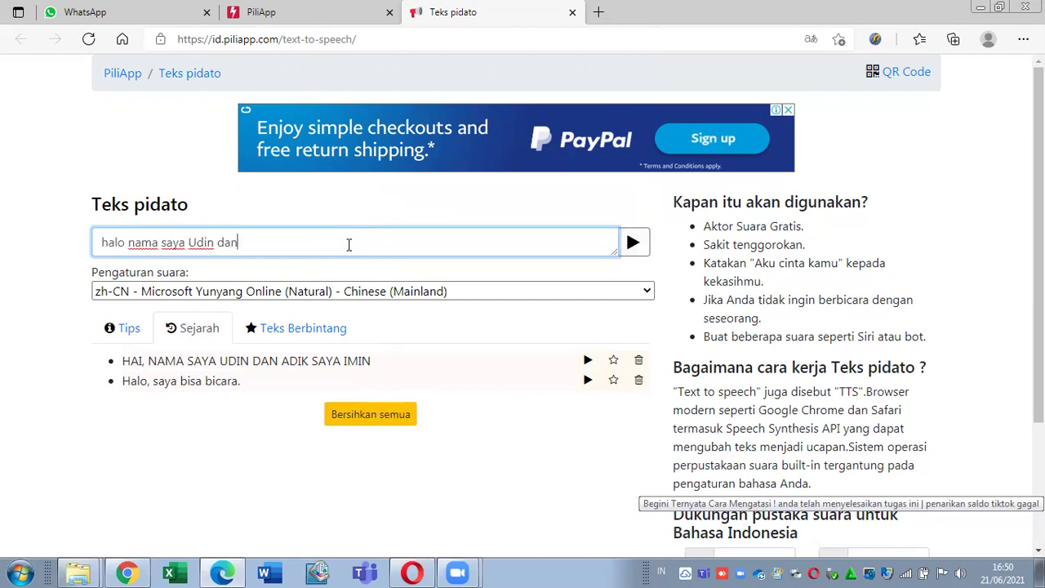
{"action": "type", "text": "adik saya bernama Imin"}
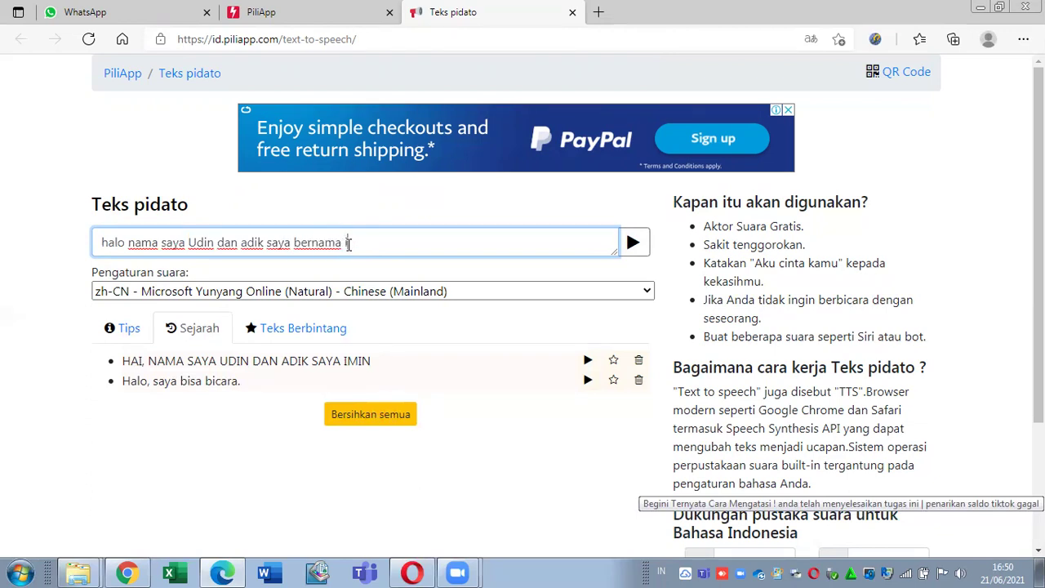
{"action": "type", "text": "."}
{"action": "key", "text": "Return"}
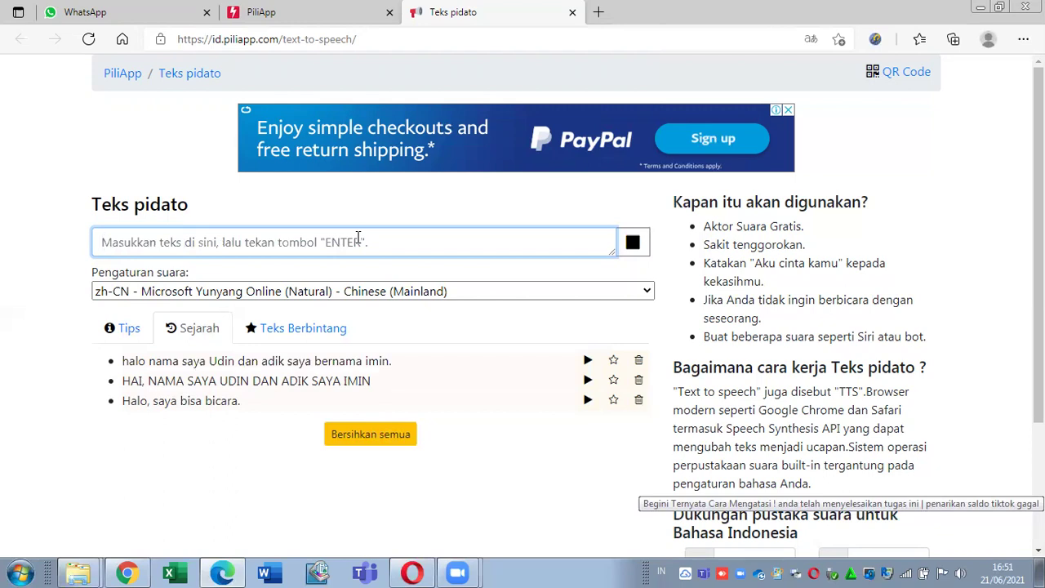
{"action": "left_click", "coordinate": [410, 291]}
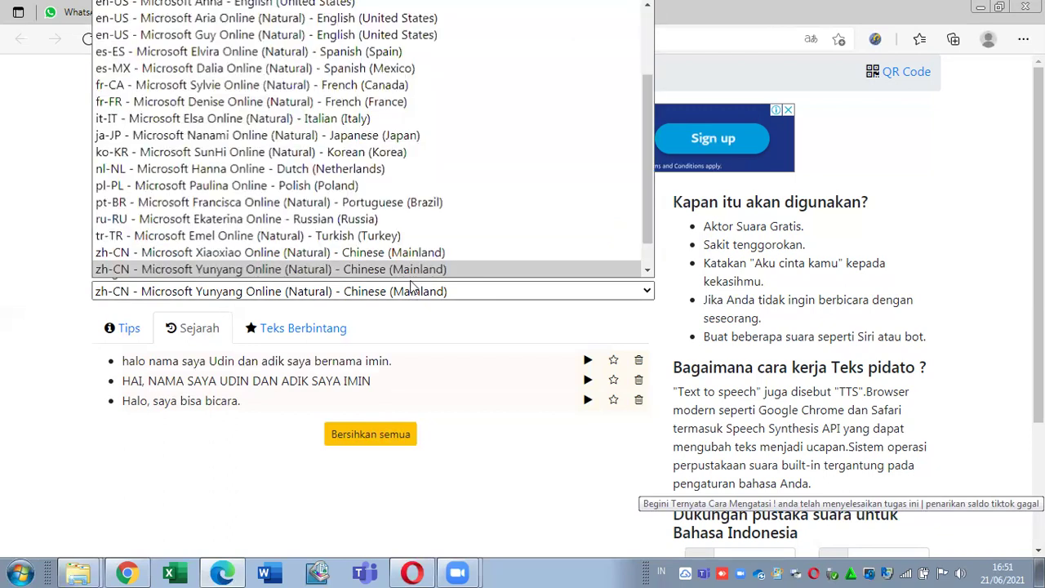
{"action": "left_click", "coordinate": [429, 121]}
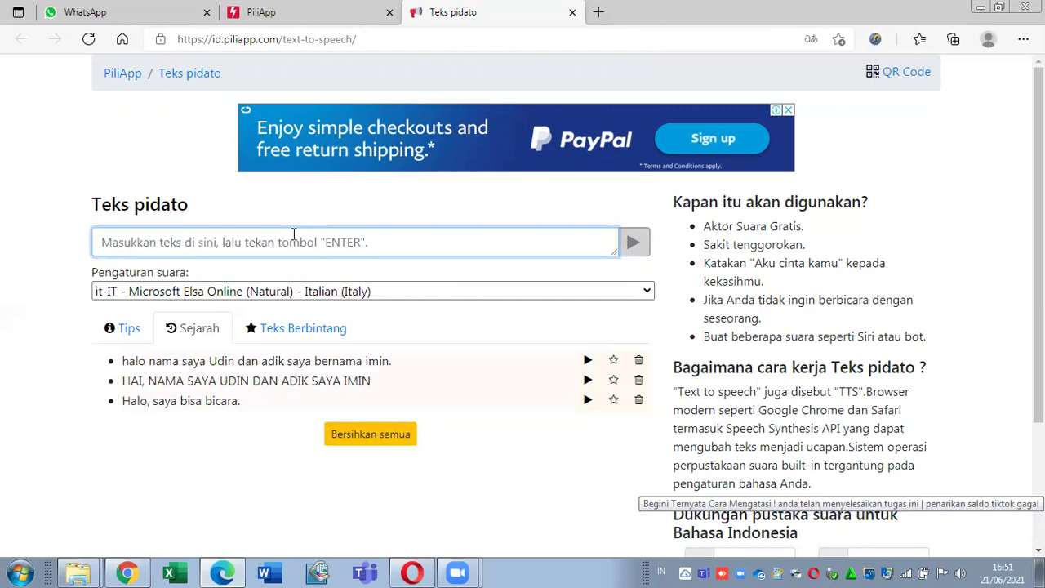
{"action": "type", "text": "tes tes"}
{"action": "key", "text": "BackSpace"}
{"action": "key", "text": "BackSpace"}
{"action": "key", "text": "BackSpace"}
{"action": "key", "text": "BackSpace"}
{"action": "key", "text": "BackSpace"}
{"action": "key", "text": "BackSpace"}
{"action": "type", "text": "hai beb lagi ngapain?"}
Step: Speak 'hai beb lagi ngapain?' with Elsa, then have ja-JP Nanami speak 'dokoritsu cumbi cosakai'
{"action": "key", "text": "Return"}
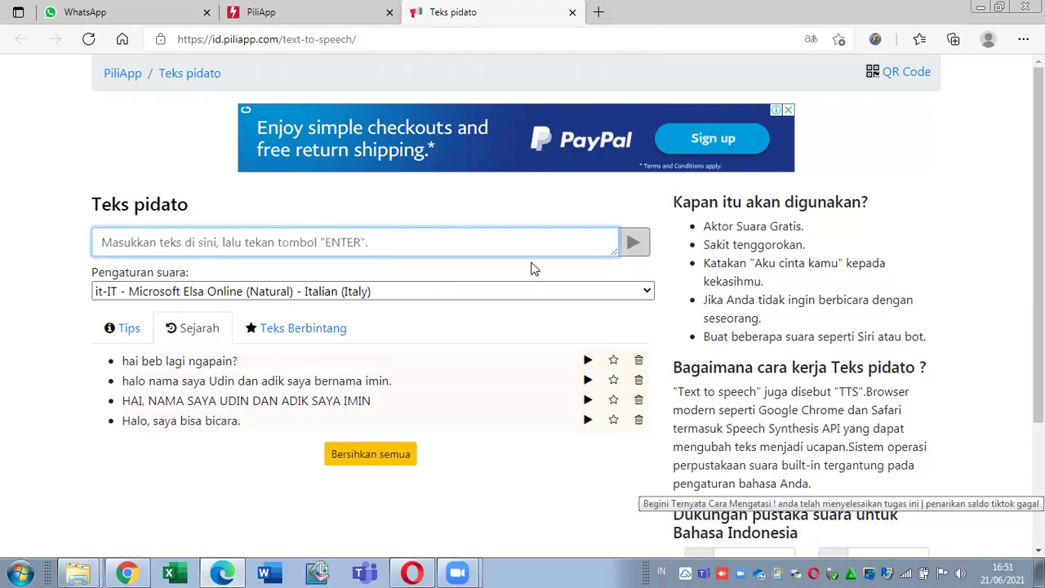
{"action": "left_click", "coordinate": [436, 294]}
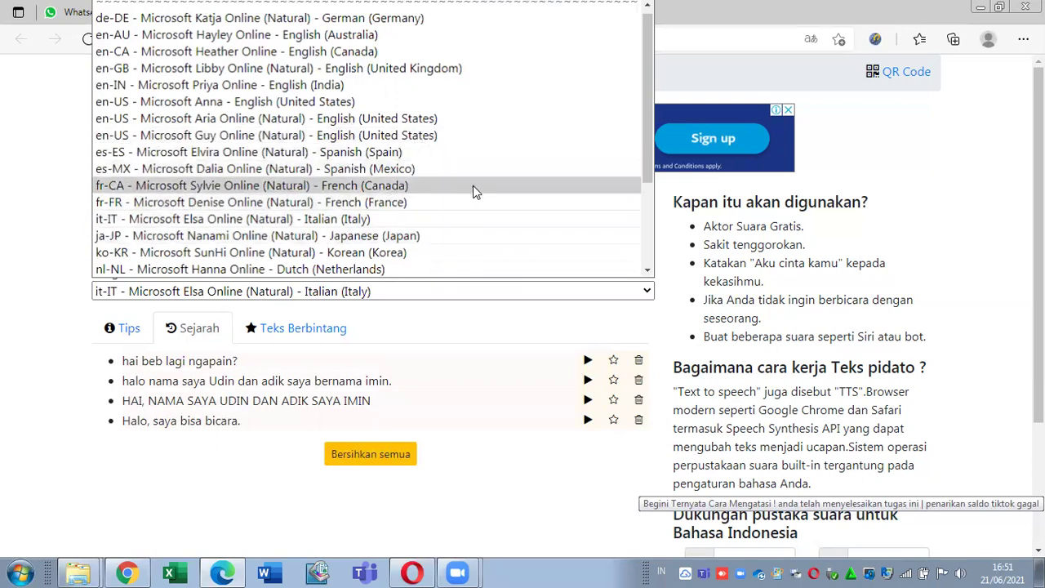
{"action": "left_click", "coordinate": [422, 236]}
{"action": "type", "text": "dokoritsu "}
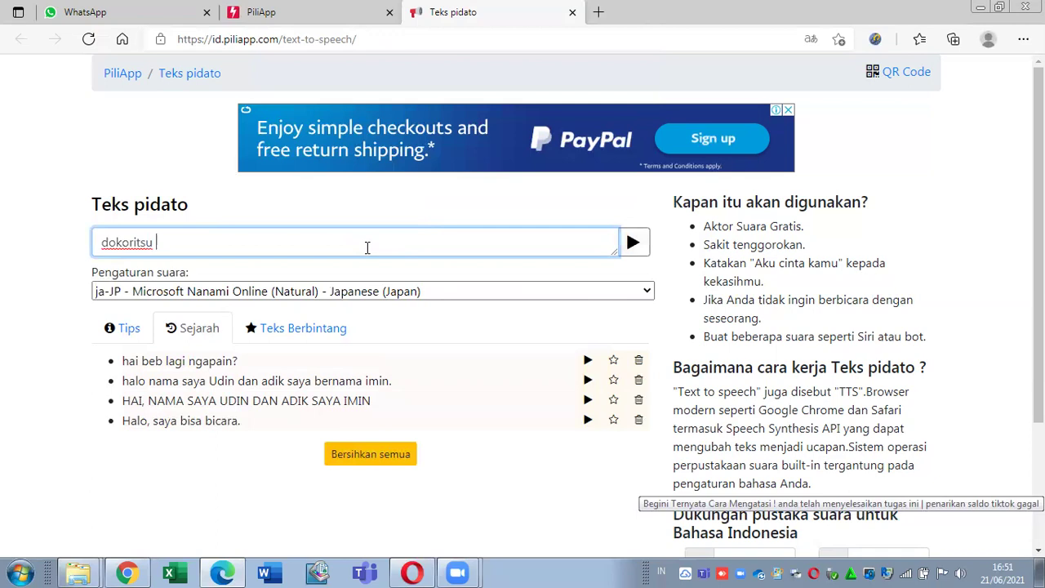
{"action": "type", "text": "cumbi cosakai"}
{"action": "key", "text": "Return"}
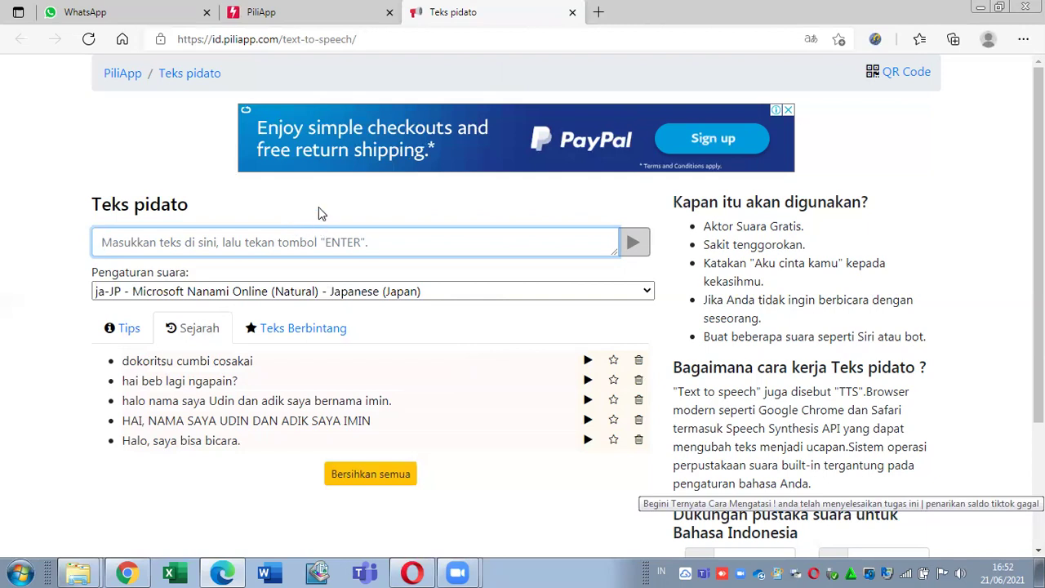
Step: Close the Teks pidato tab and open Inch penguasa from the tool list in a new tab
{"action": "left_click", "coordinate": [572, 14]}
{"action": "scroll", "coordinate": [1038, 326], "scroll_direction": "down", "scroll_amount": 2}
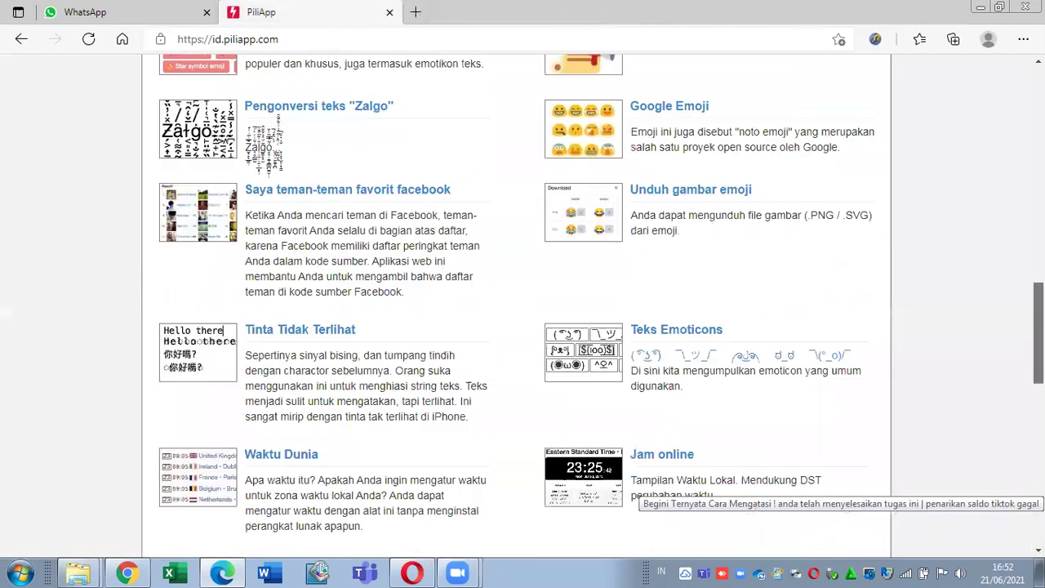
{"action": "scroll", "coordinate": [1038, 343], "scroll_direction": "down", "scroll_amount": 2}
{"action": "scroll", "coordinate": [1038, 343], "scroll_direction": "up", "scroll_amount": 3}
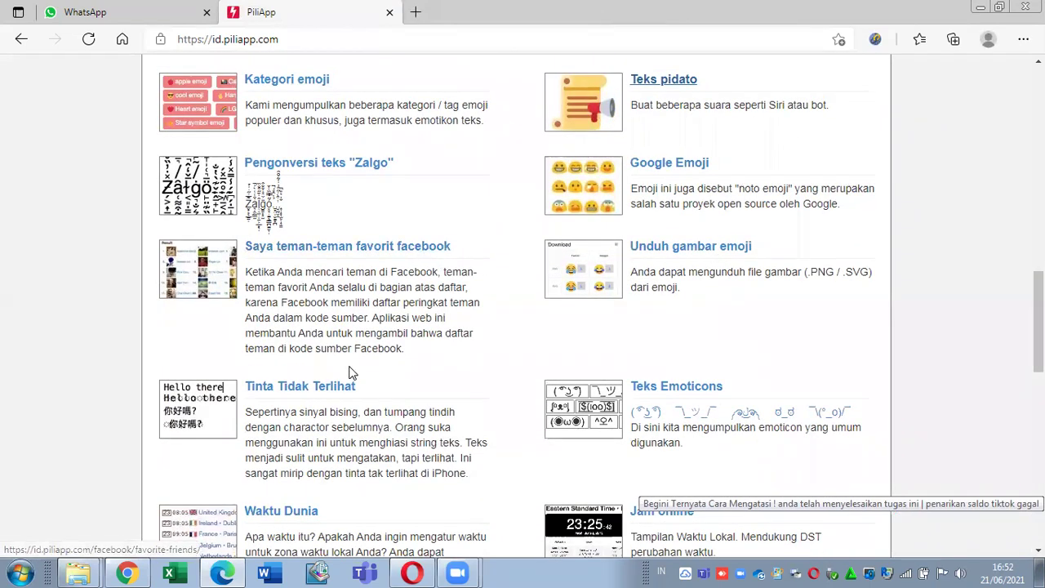
{"action": "scroll", "coordinate": [629, 401], "scroll_direction": "down", "scroll_amount": 2}
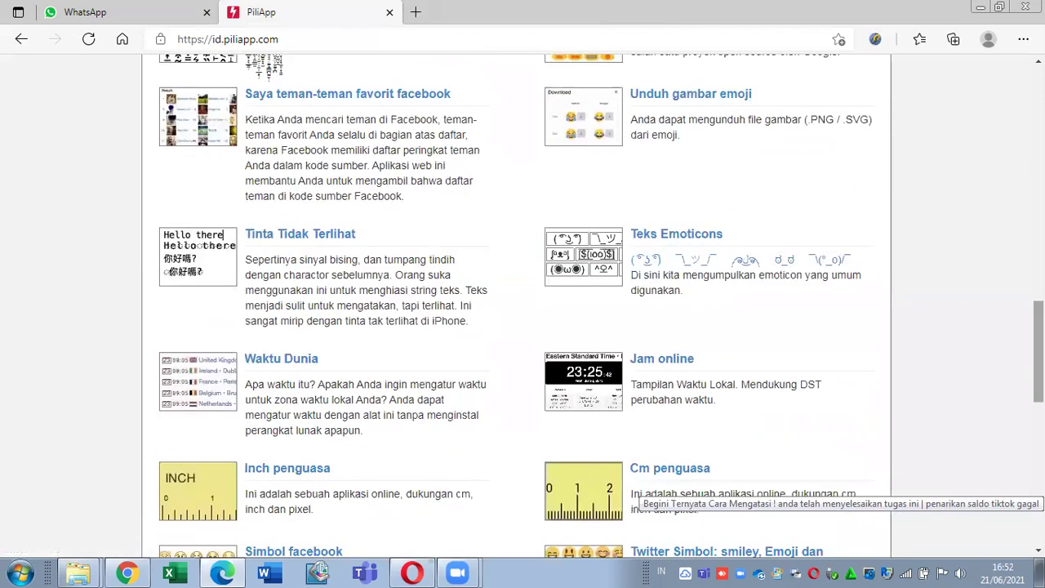
{"action": "scroll", "coordinate": [633, 490], "scroll_direction": "down", "scroll_amount": 1}
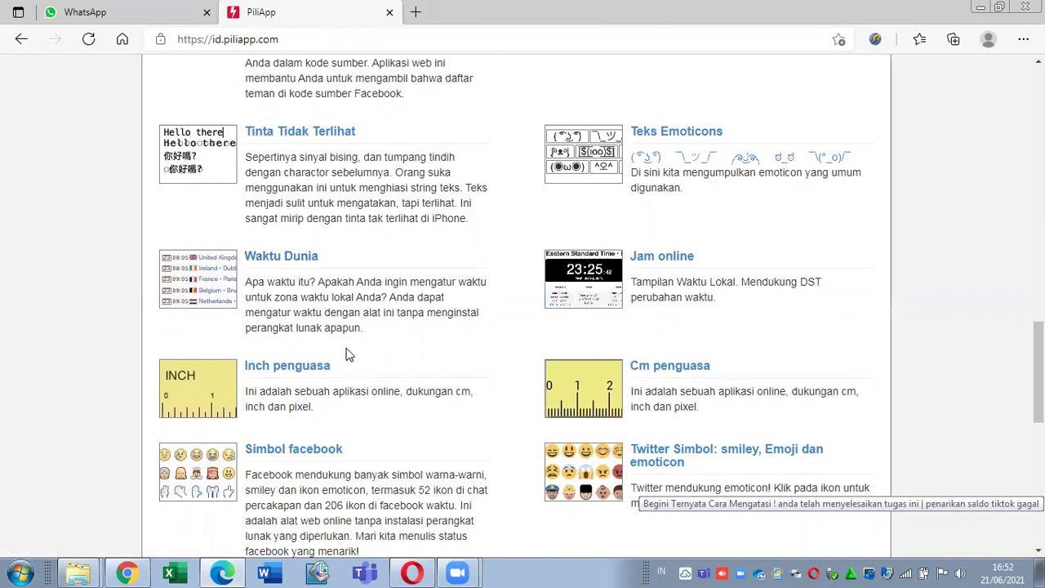
{"action": "right_click", "coordinate": [306, 366]}
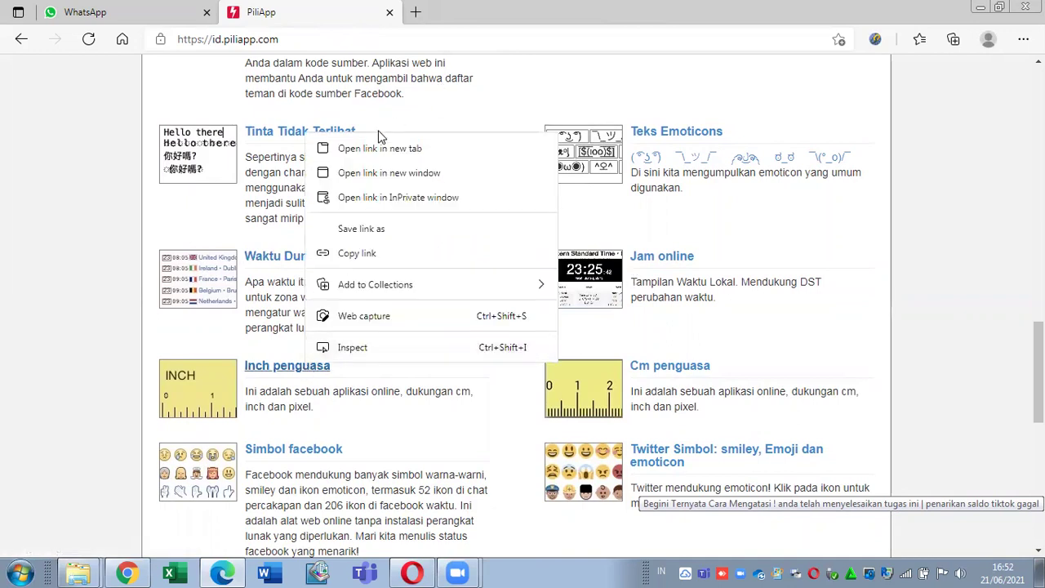
{"action": "left_click", "coordinate": [369, 149]}
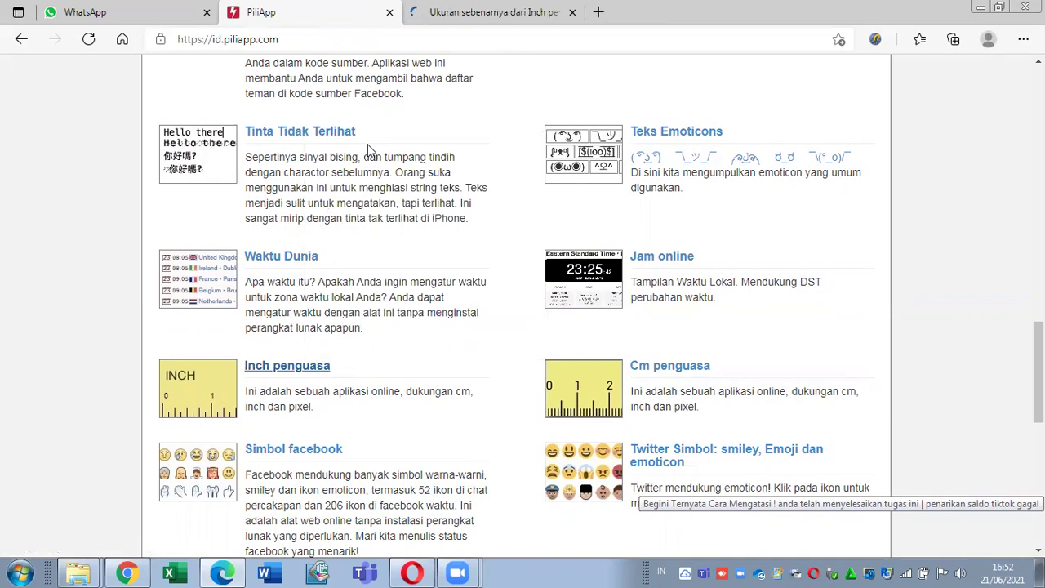
Step: On the inch ruler, decline translation and estimate the monitor size at 15.6 inches, then close it
{"action": "left_click", "coordinate": [434, 12]}
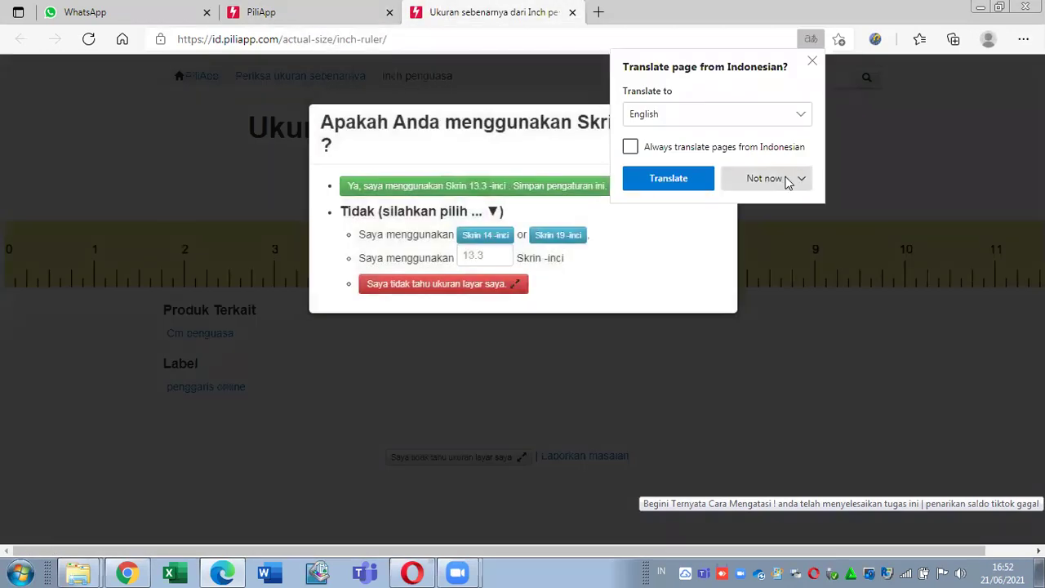
{"action": "left_click", "coordinate": [784, 180]}
{"action": "left_click", "coordinate": [806, 214]}
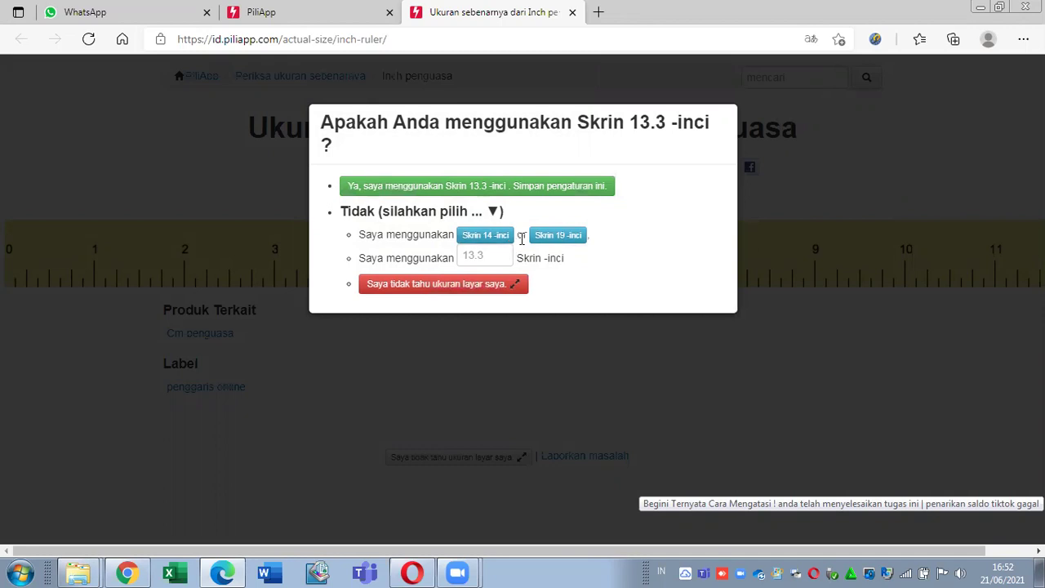
{"action": "left_click", "coordinate": [502, 254]}
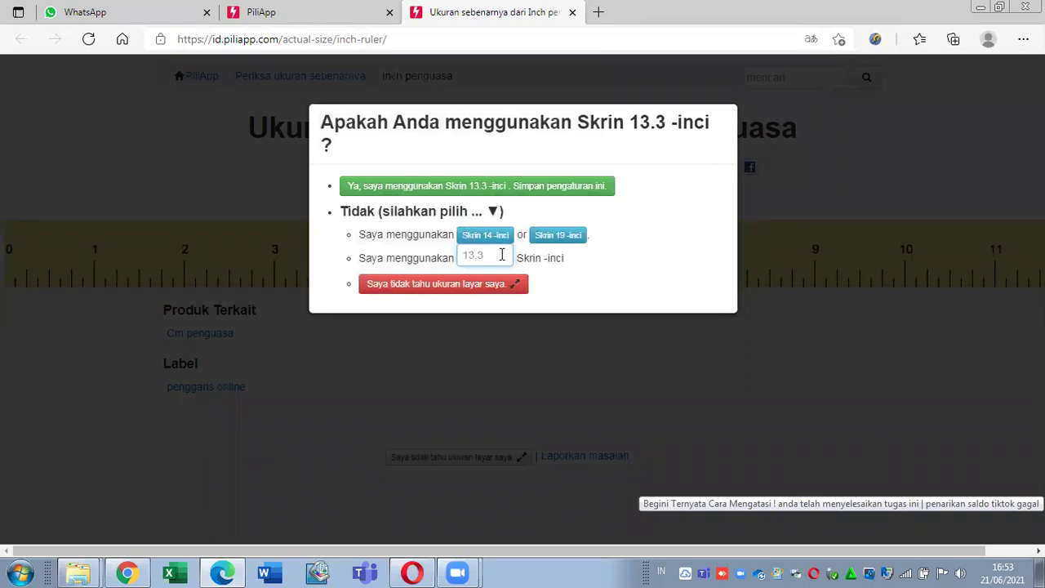
{"action": "type", "text": "123"}
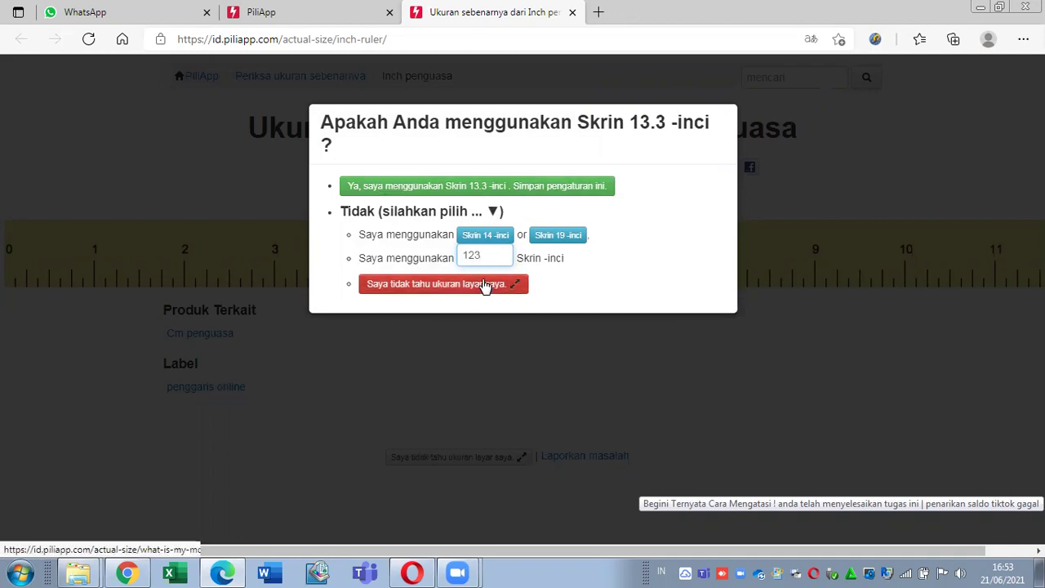
{"action": "left_click", "coordinate": [486, 285]}
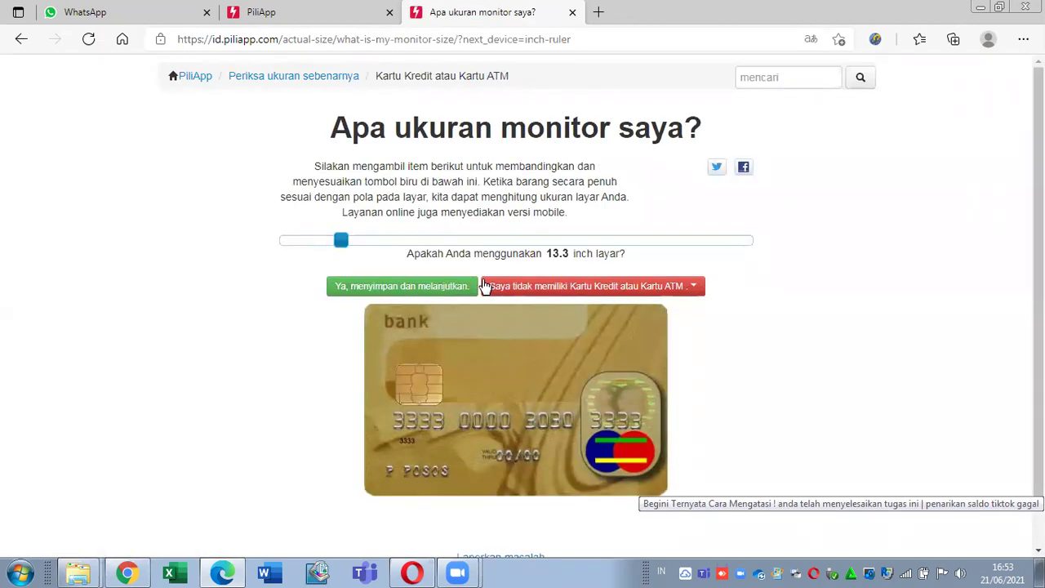
{"action": "left_click_drag", "start_coordinate": [343, 241], "coordinate": [367, 259]}
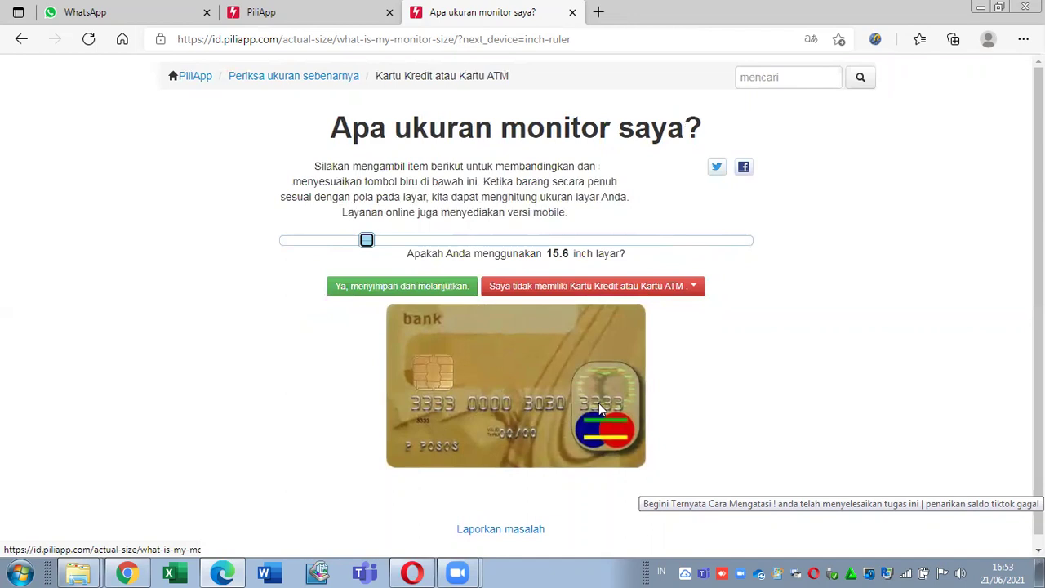
{"action": "left_click", "coordinate": [573, 14]}
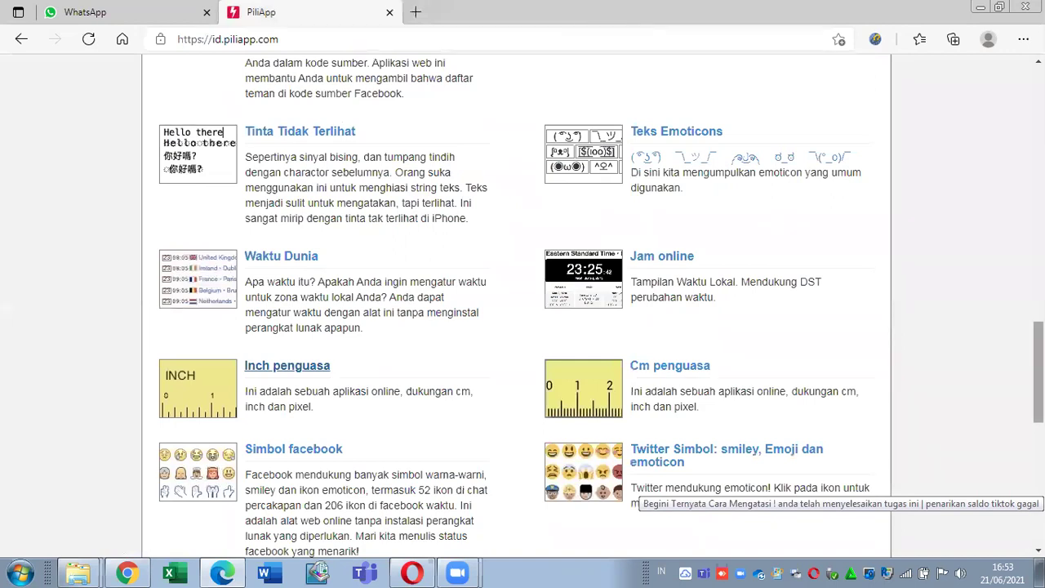
Step: Open the Cm penguasa ruler from the tool list in a new tab
{"action": "scroll", "coordinate": [641, 488], "scroll_direction": "down", "scroll_amount": 1}
{"action": "scroll", "coordinate": [641, 488], "scroll_direction": "down", "scroll_amount": 2}
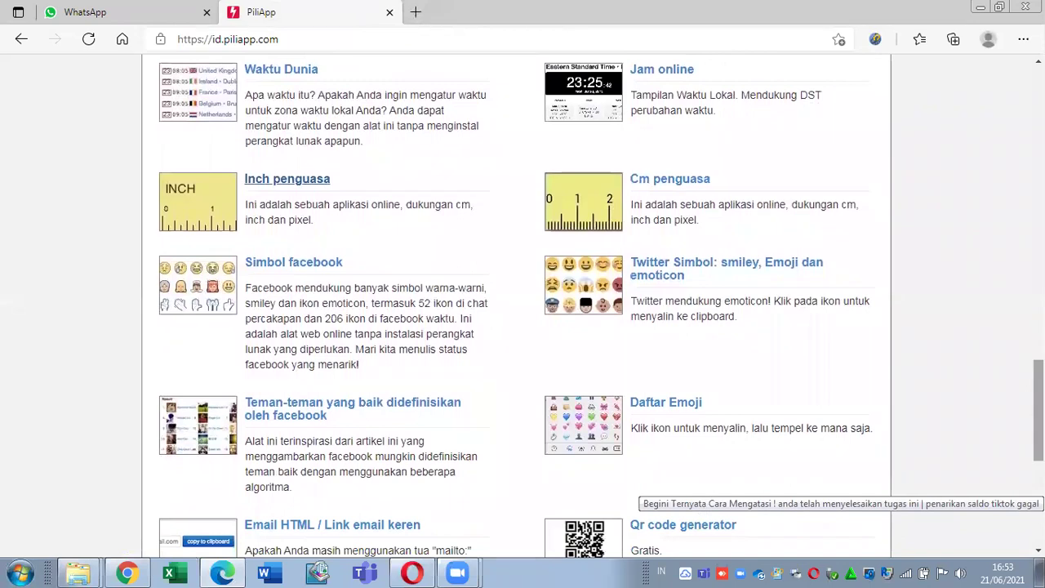
{"action": "right_click", "coordinate": [675, 179]}
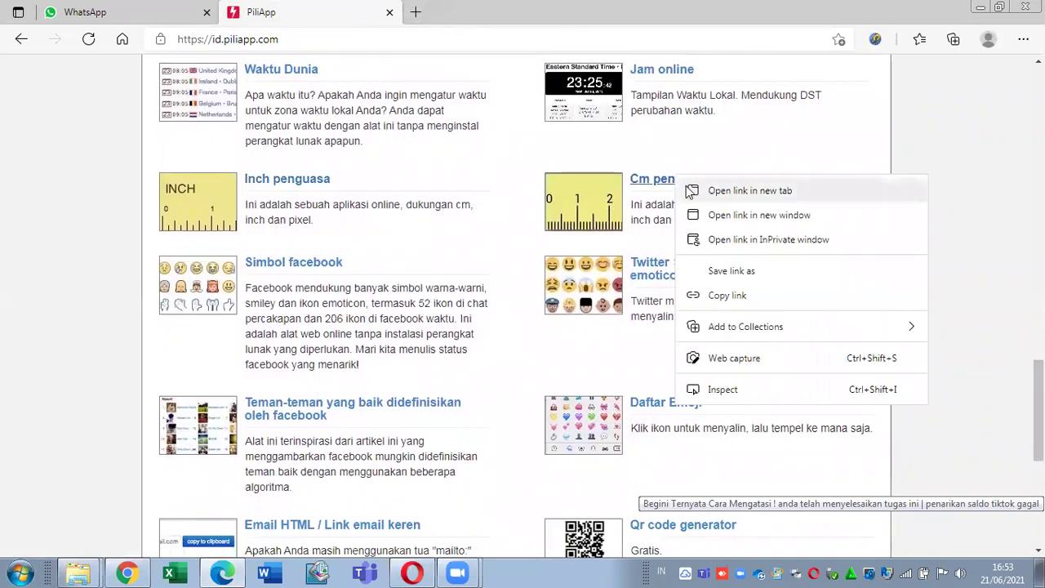
{"action": "left_click", "coordinate": [691, 190]}
{"action": "left_click", "coordinate": [416, 10]}
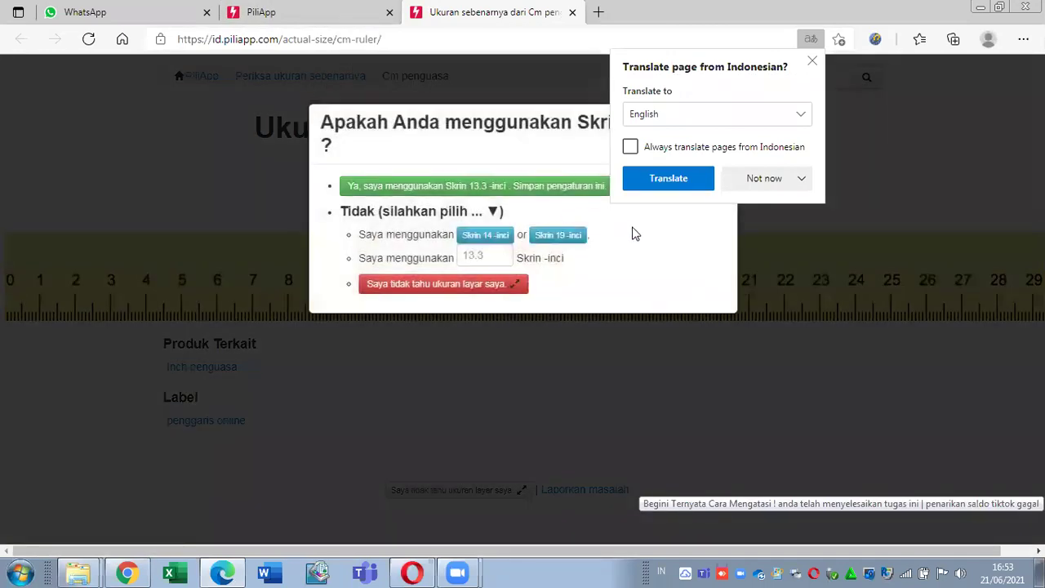
Step: Decline translation, save a 30-inch screen size, and close the ruler tab
{"action": "left_click", "coordinate": [812, 65]}
{"action": "left_click", "coordinate": [482, 256]}
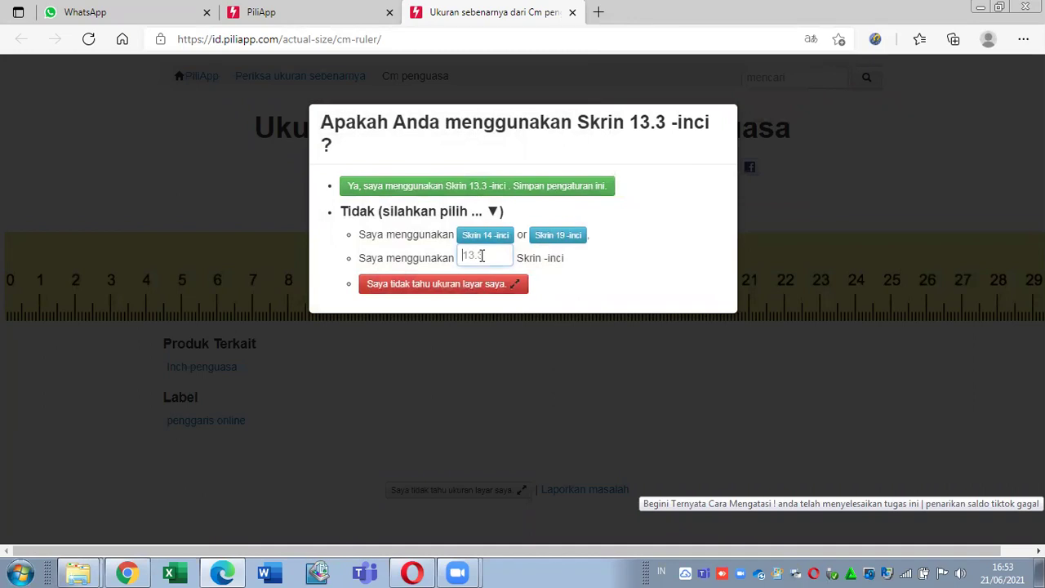
{"action": "type", "text": "30"}
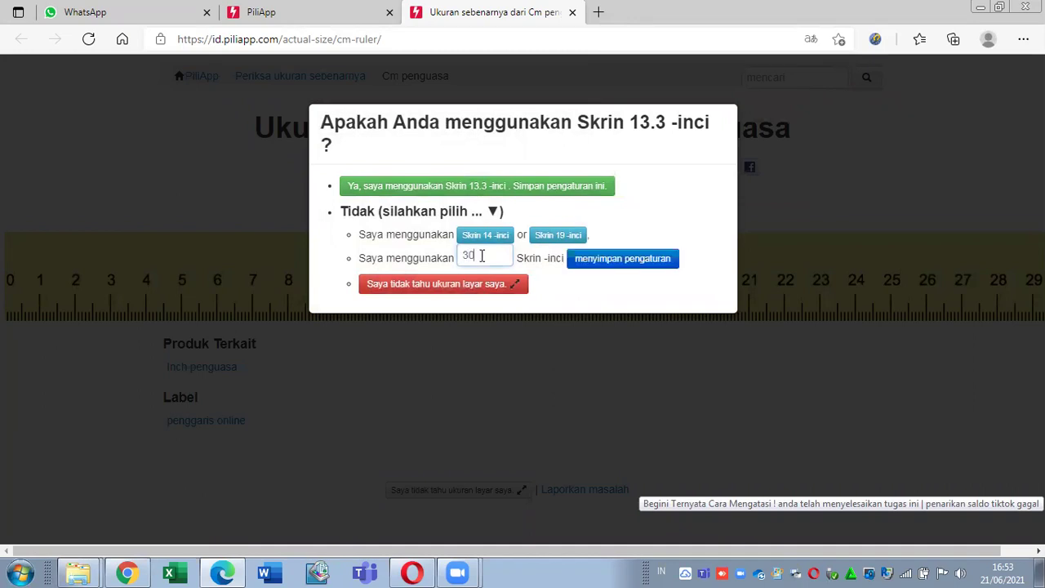
{"action": "left_click", "coordinate": [598, 257]}
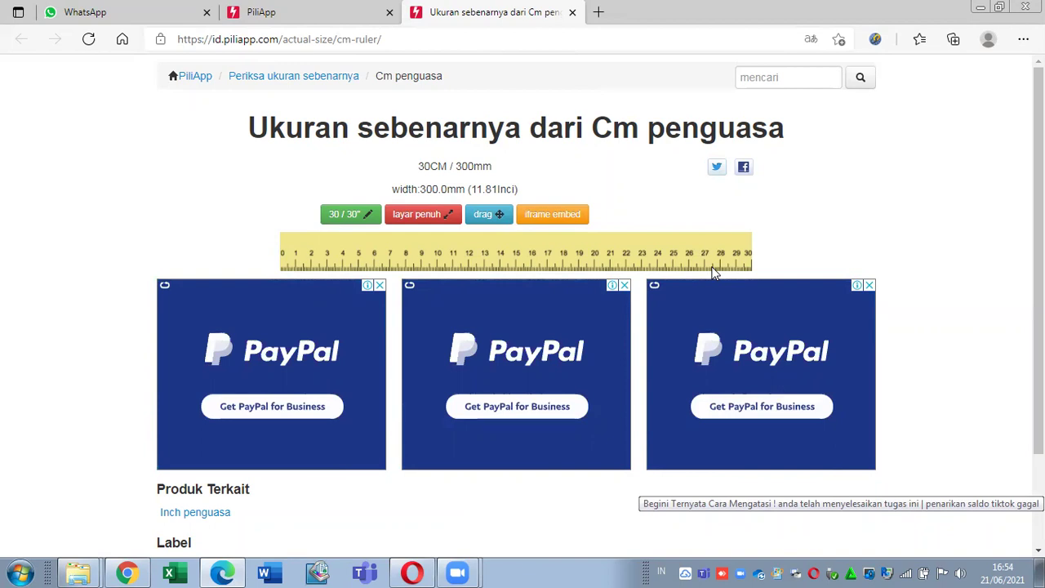
{"action": "mouse_move", "coordinate": [1039, 261]}
{"action": "left_mouse_down"}
{"action": "mouse_move", "coordinate": [1039, 351]}
{"action": "mouse_move", "coordinate": [1039, 261]}
{"action": "left_mouse_up"}
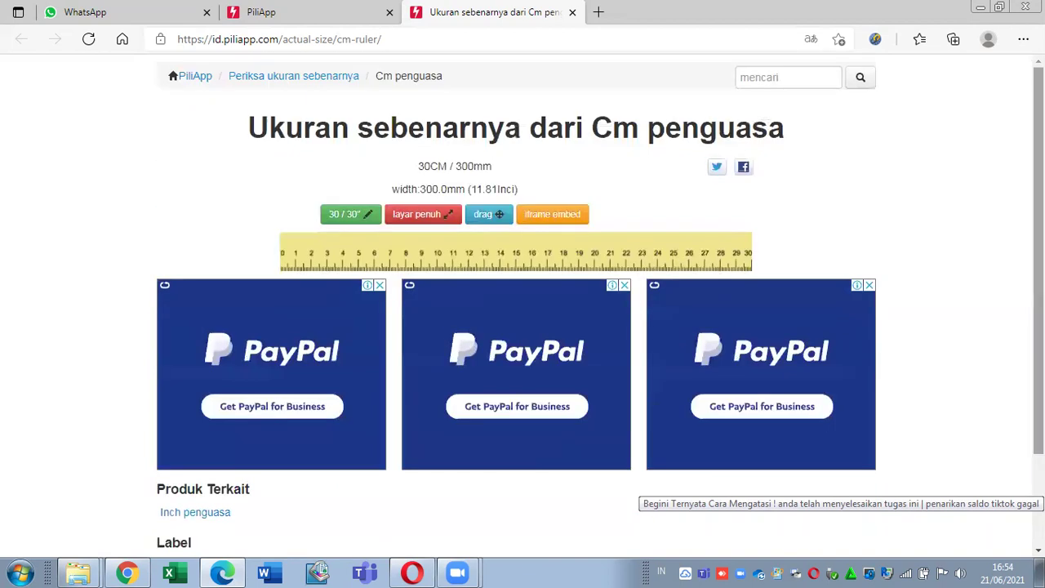
{"action": "left_click", "coordinate": [574, 13]}
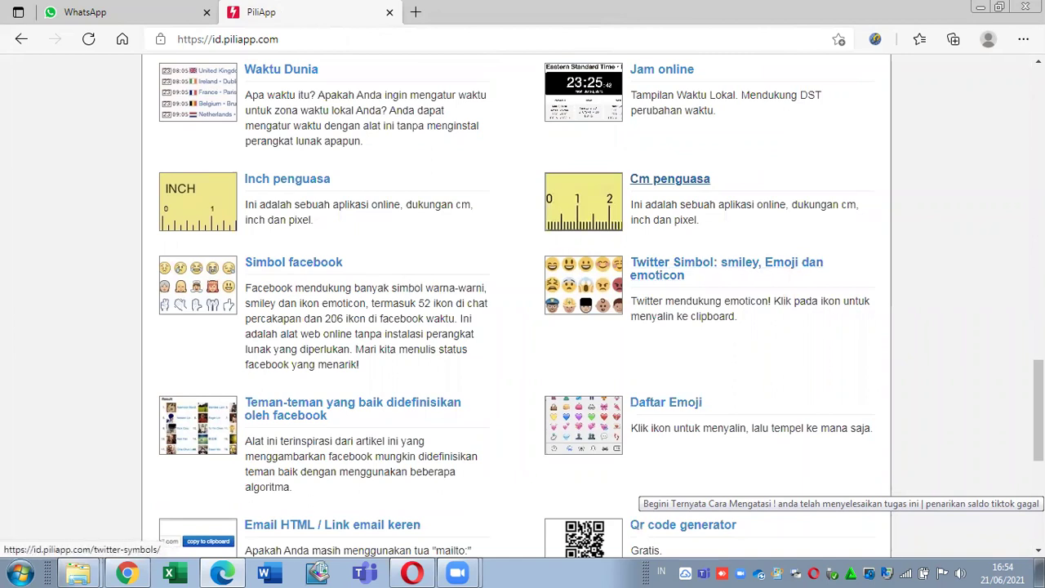
Step: Open 'Email HTML / Link email keren' in a new tab and decline page translation
{"action": "scroll", "coordinate": [702, 299], "scroll_direction": "down", "scroll_amount": 3}
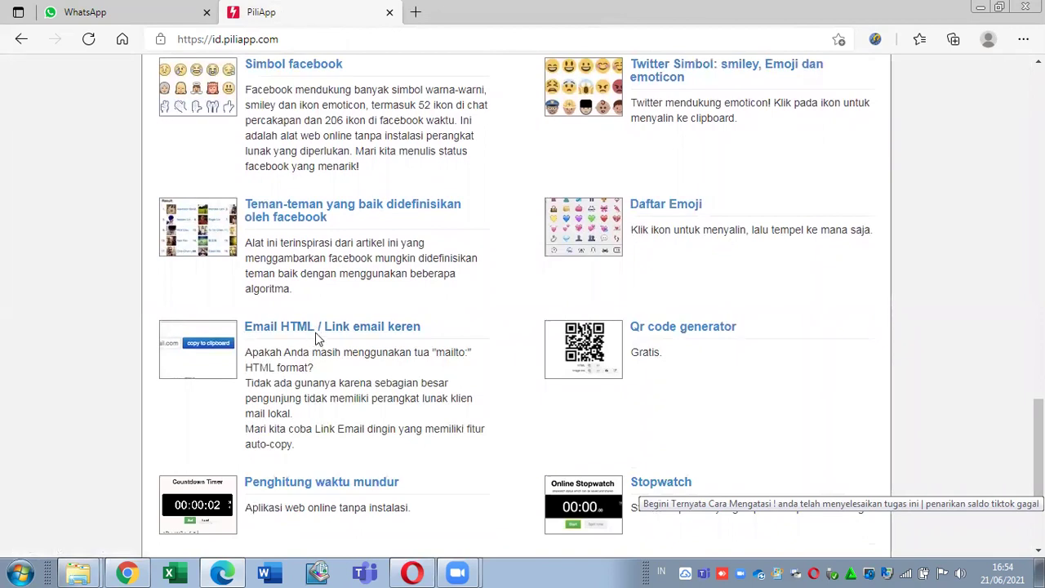
{"action": "right_click", "coordinate": [317, 331]}
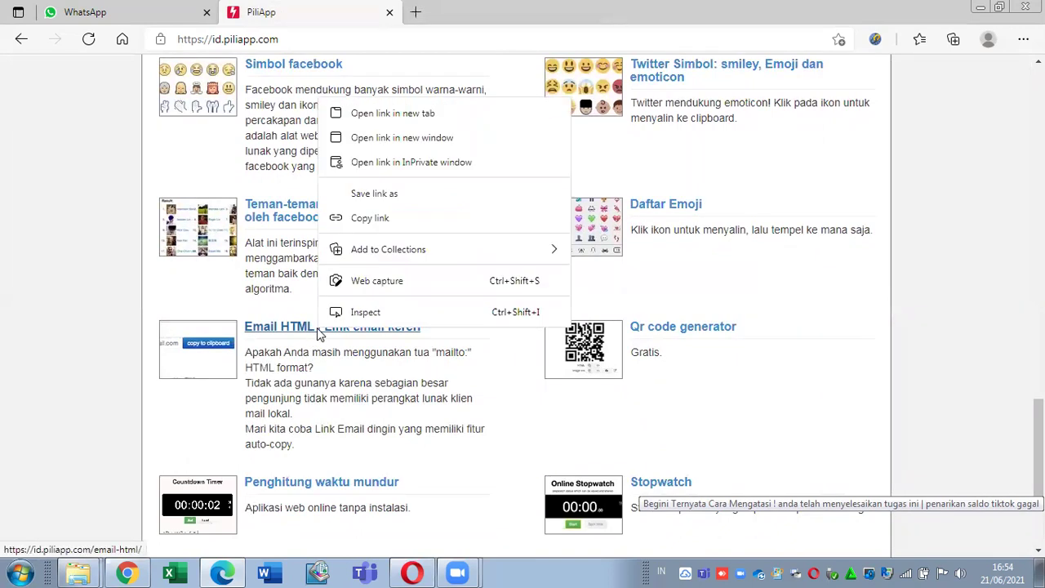
{"action": "left_click", "coordinate": [425, 116]}
{"action": "left_click", "coordinate": [472, 10]}
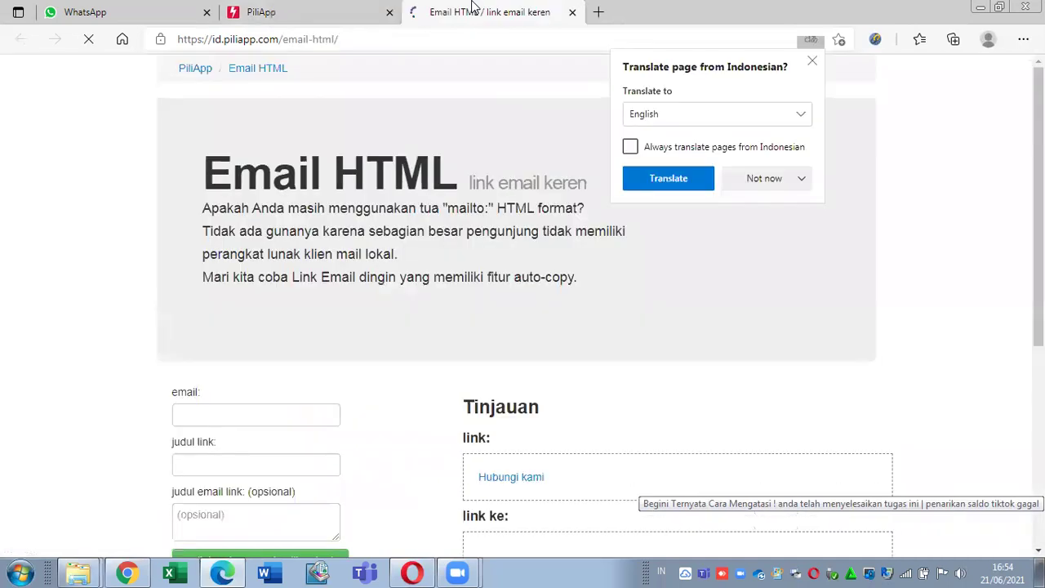
{"action": "left_click", "coordinate": [756, 177]}
{"action": "left_click", "coordinate": [774, 213]}
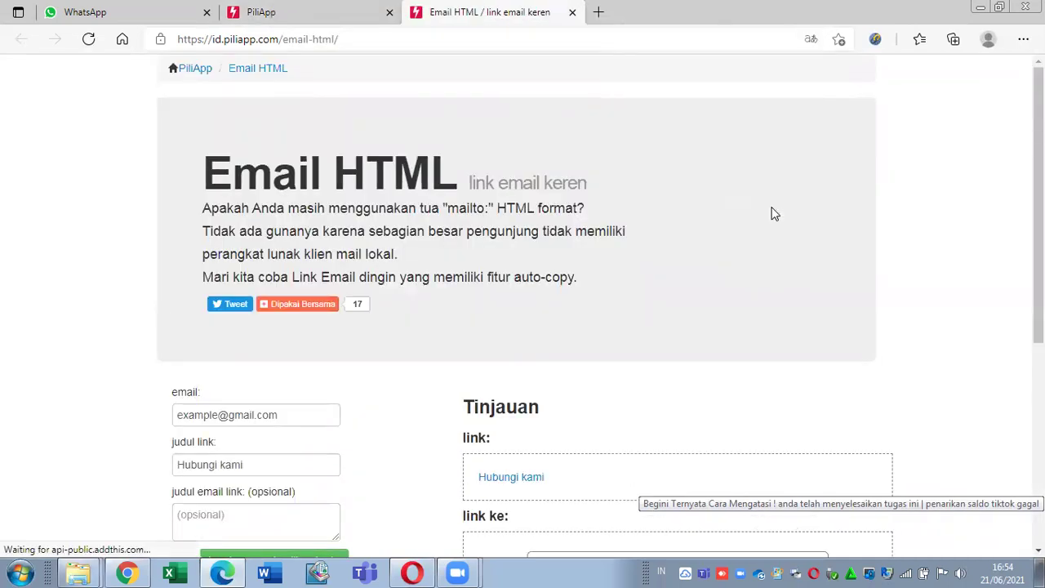
{"action": "left_click_drag", "start_coordinate": [1038, 214], "coordinate": [1037, 225]}
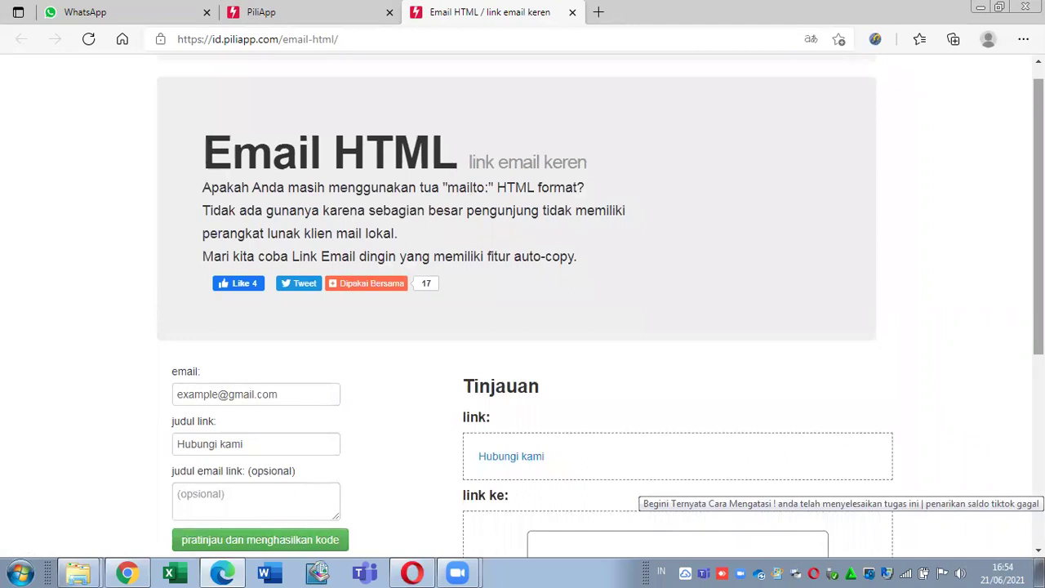
{"action": "left_click_drag", "start_coordinate": [1039, 216], "coordinate": [1039, 339]}
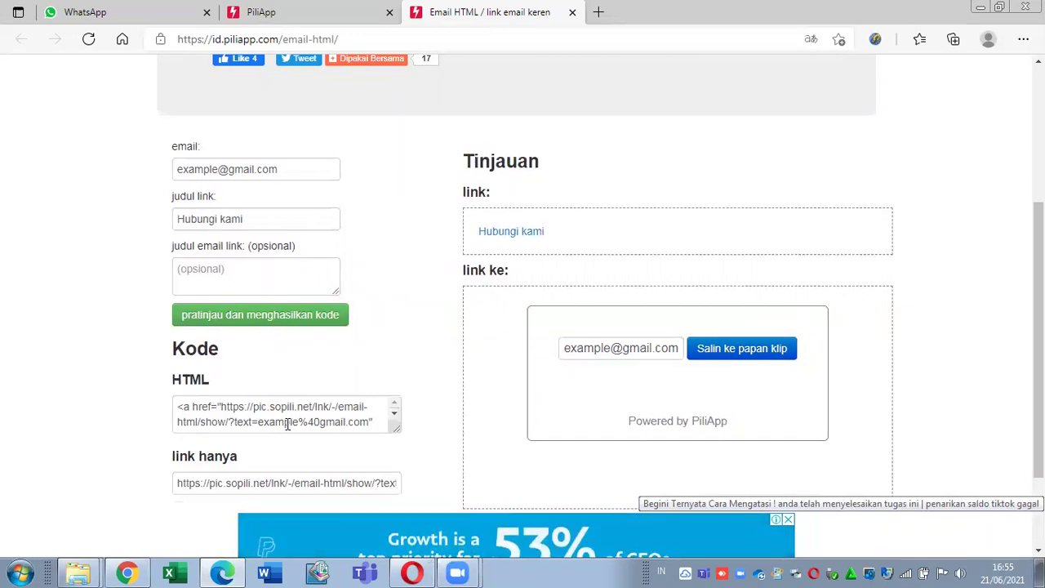
Step: Replace the sample address in the email field with the new contact's e-mail address
{"action": "left_click", "coordinate": [390, 416]}
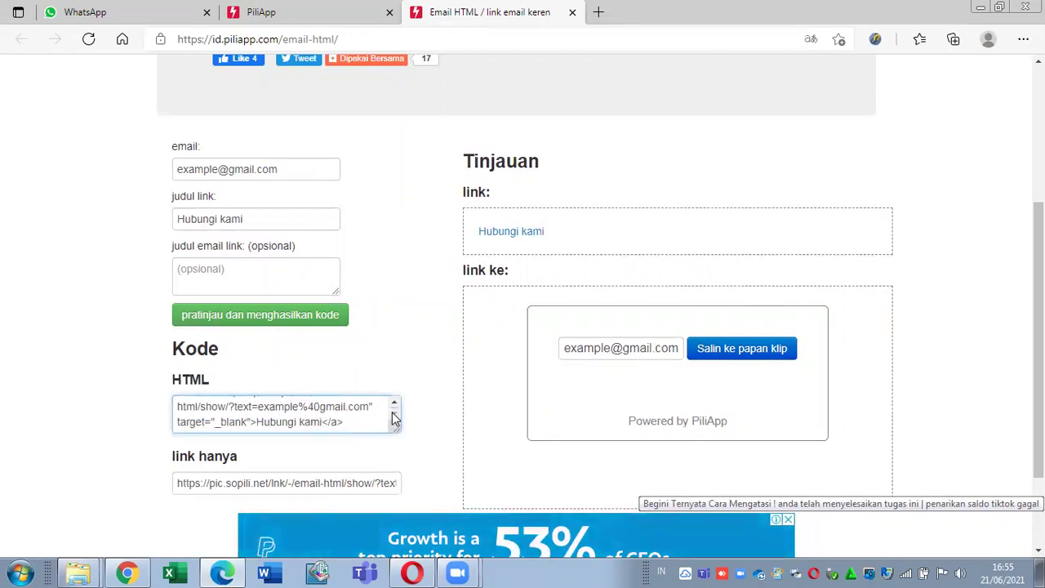
{"action": "left_click", "coordinate": [395, 404]}
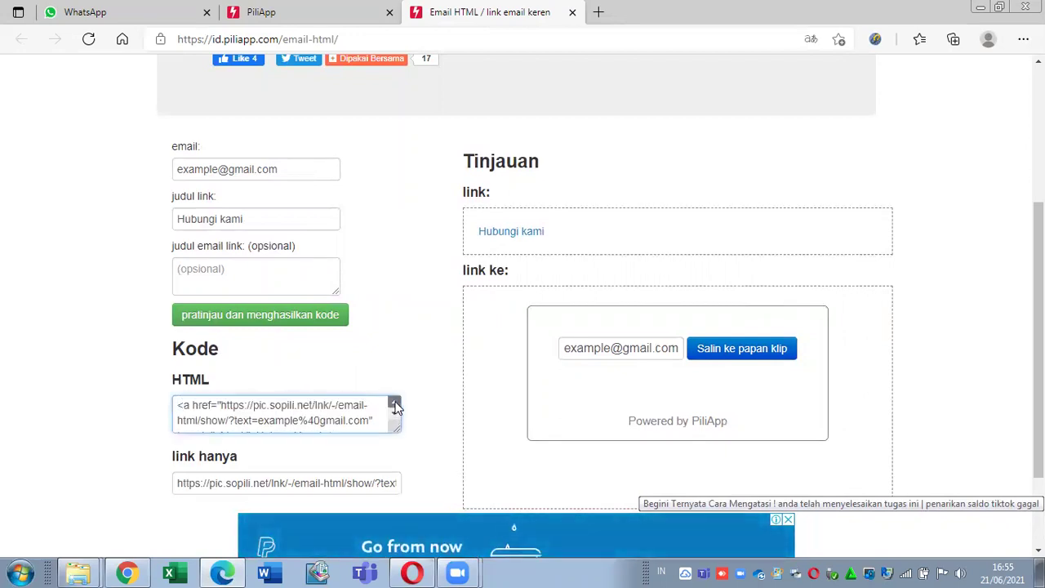
{"action": "left_click_drag", "start_coordinate": [215, 174], "coordinate": [178, 176]}
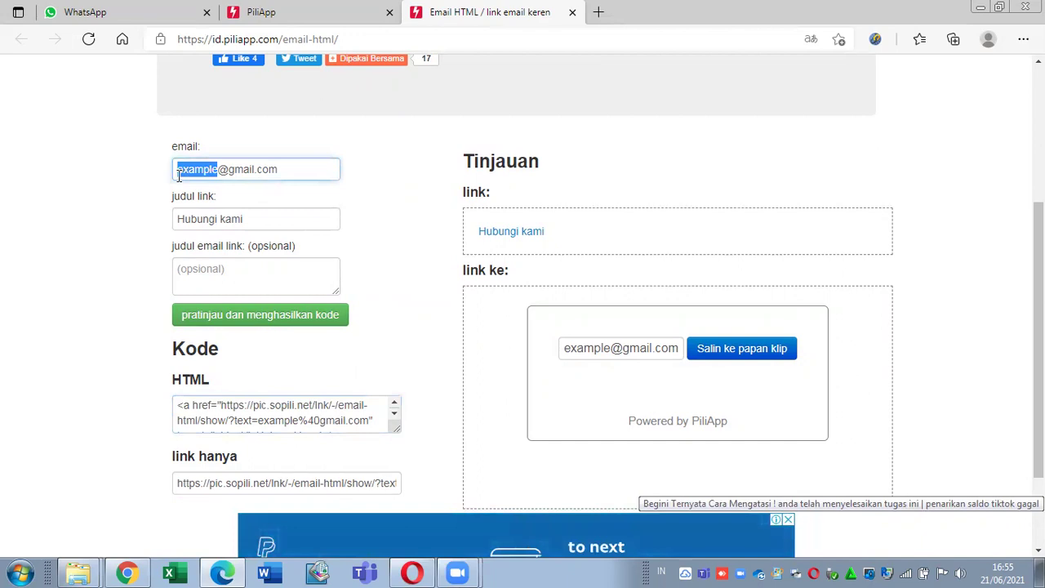
{"action": "type", "text": "agof21"}
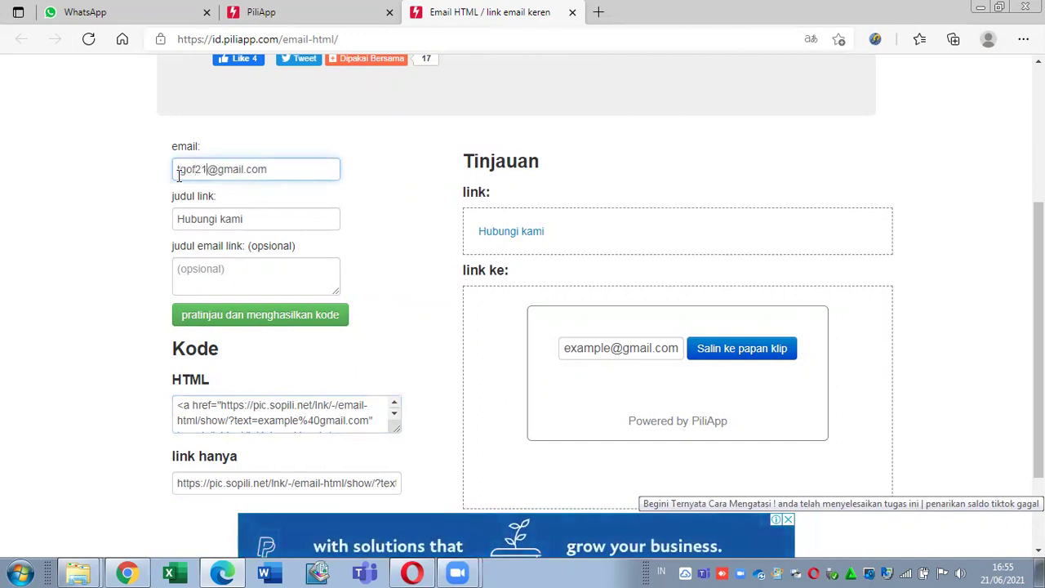
{"action": "key", "text": "BackSpace"}
{"action": "key", "text": "BackSpace"}
{"action": "type", "text": "duasatu"}
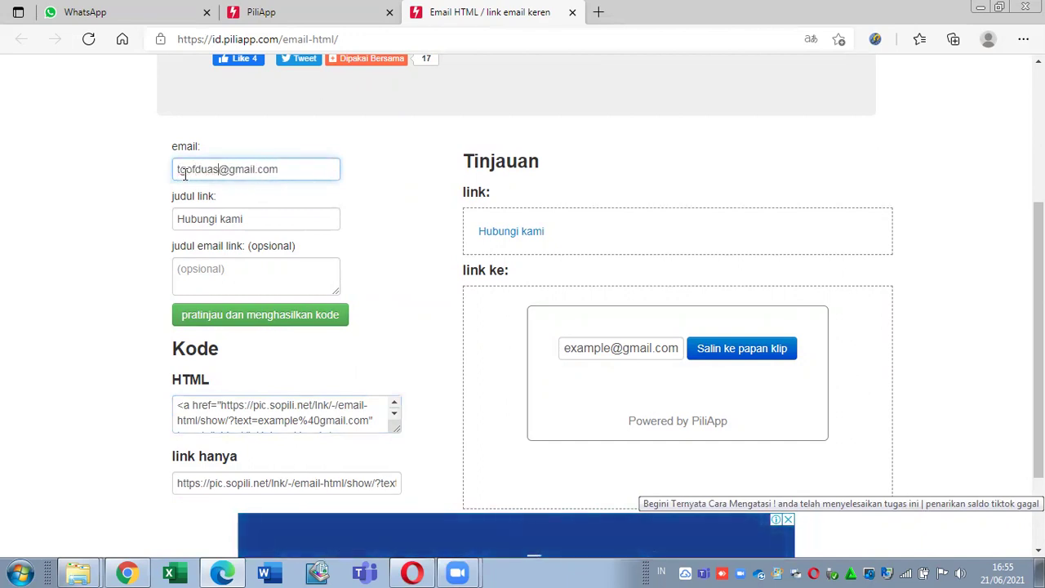
Step: Set the email link title to 'Please Contact Me, Now!' and generate the preview and HTML code
{"action": "triple_click", "coordinate": [264, 222]}
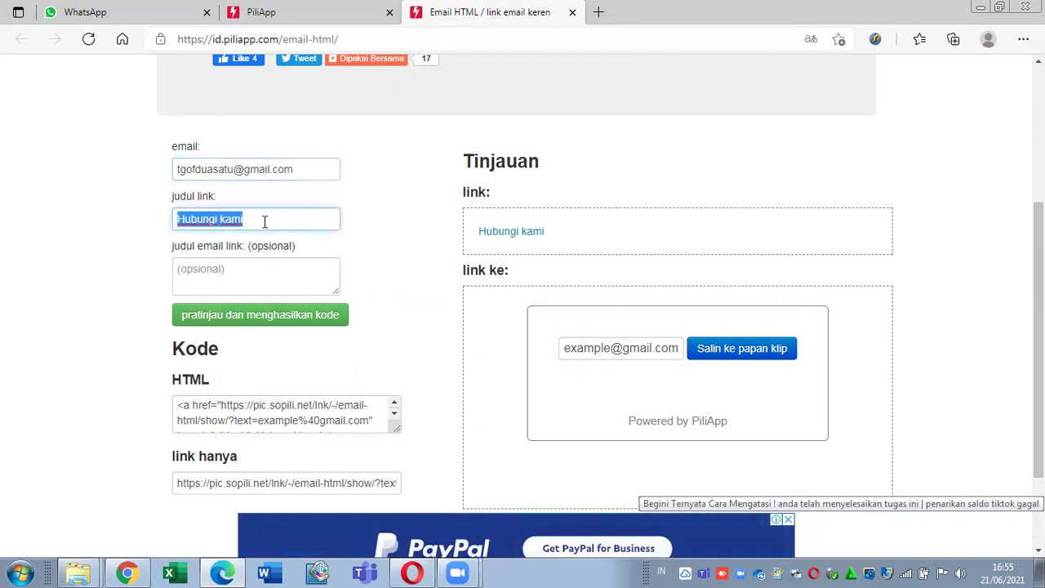
{"action": "left_click", "coordinate": [248, 283]}
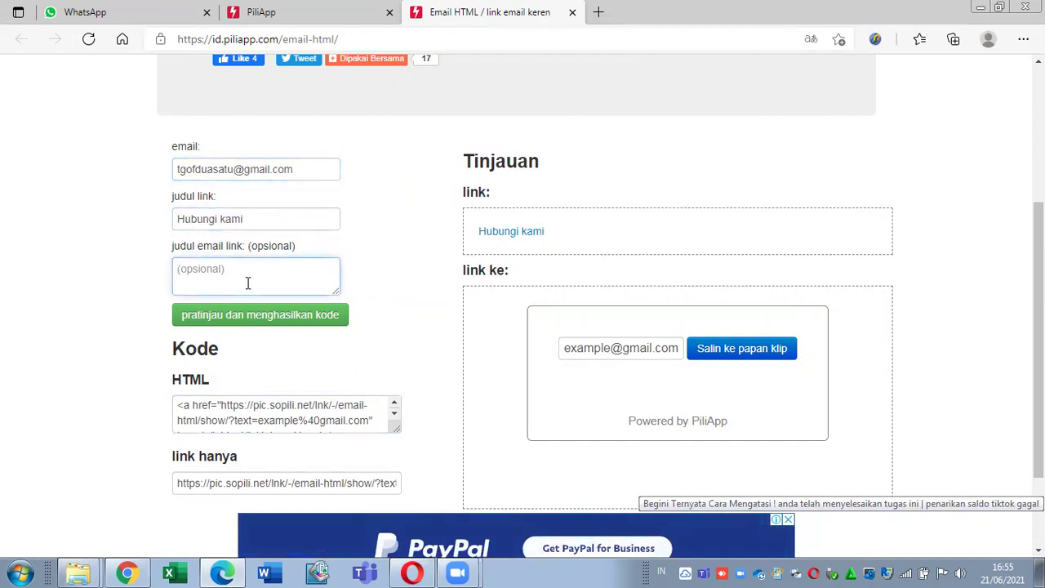
{"action": "type", "text": "Please Contact Me, Now!"}
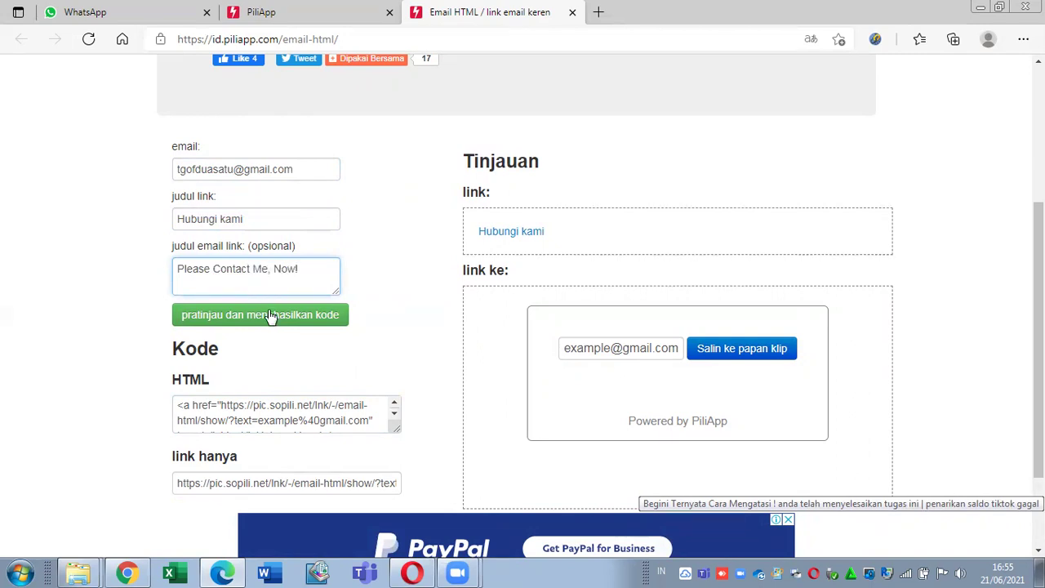
{"action": "left_click", "coordinate": [268, 313]}
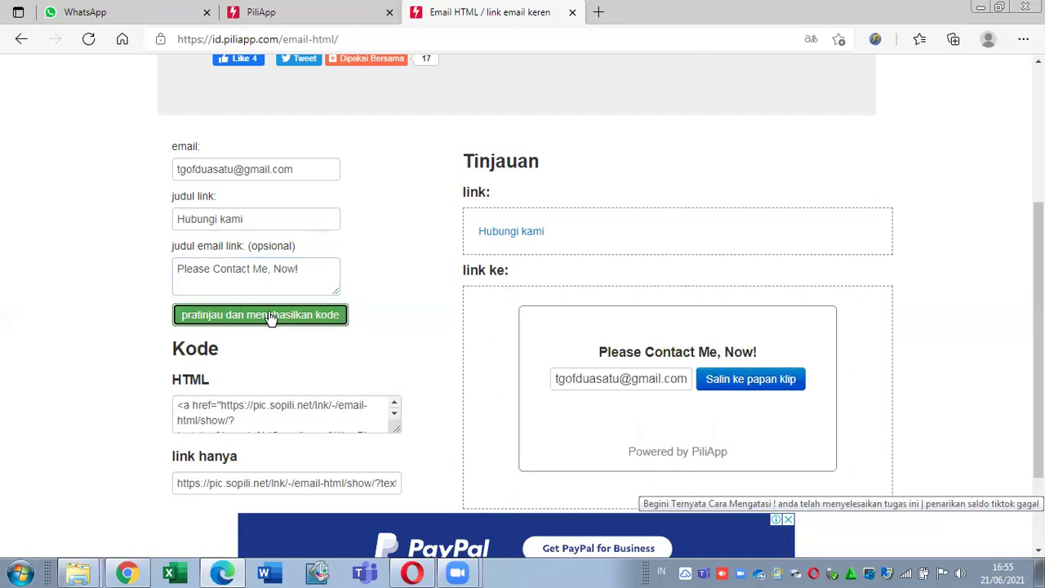
{"action": "scroll", "coordinate": [270, 317], "scroll_direction": "down", "scroll_amount": 3}
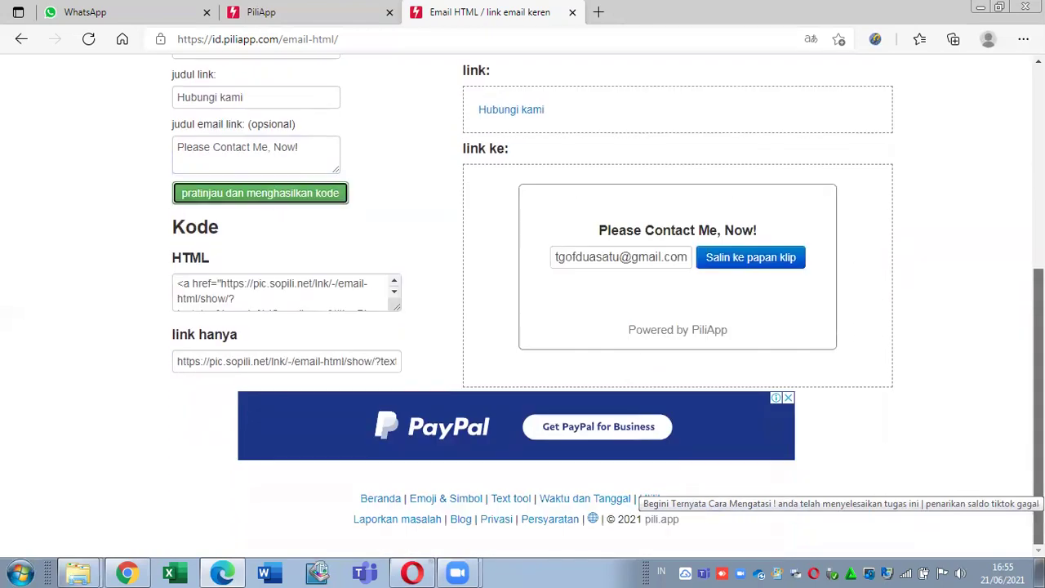
{"action": "scroll", "coordinate": [269, 317], "scroll_direction": "up", "scroll_amount": 2}
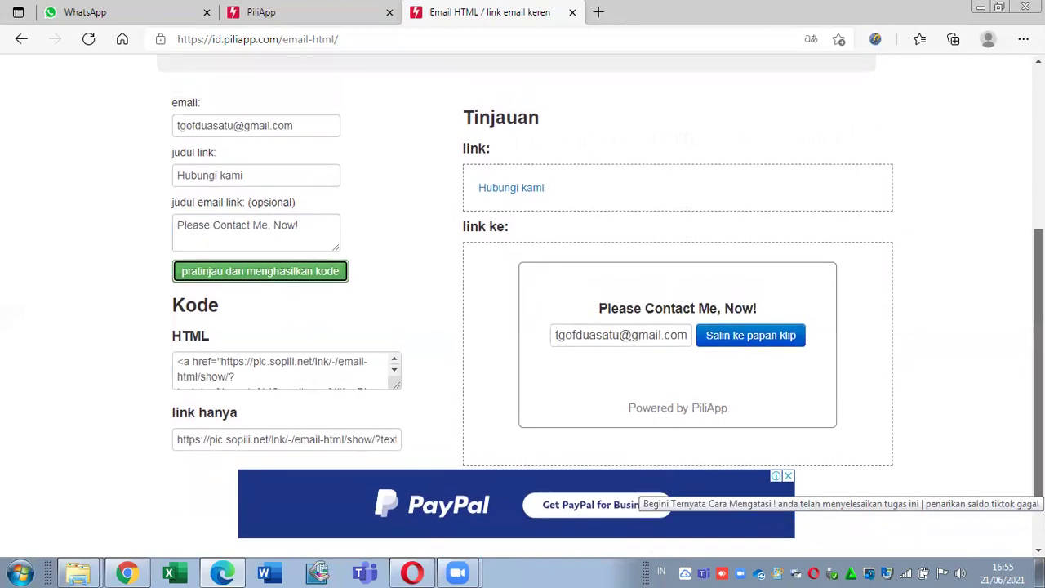
{"action": "scroll", "coordinate": [523, 315], "scroll_direction": "down", "scroll_amount": 1}
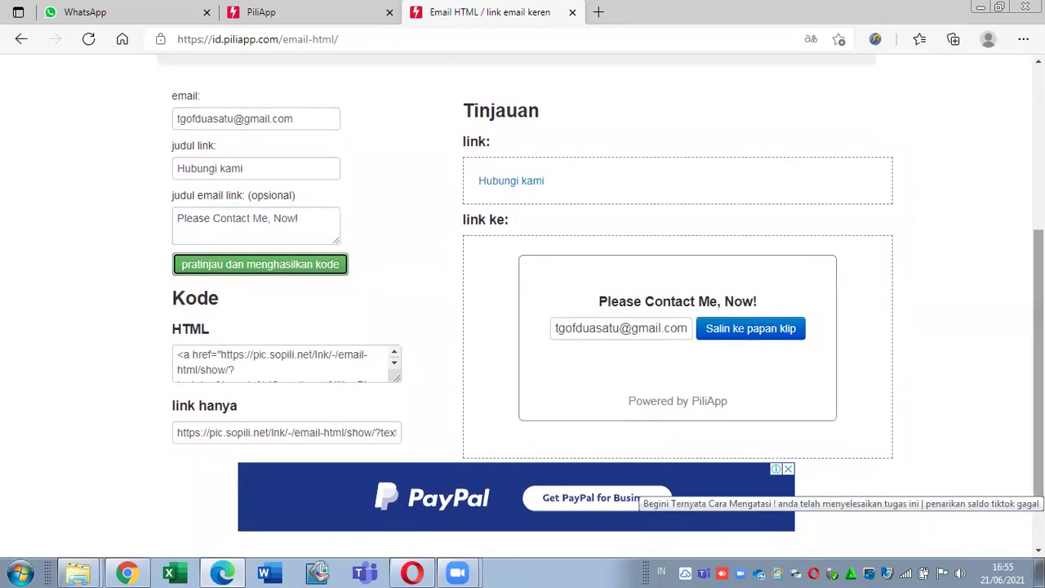
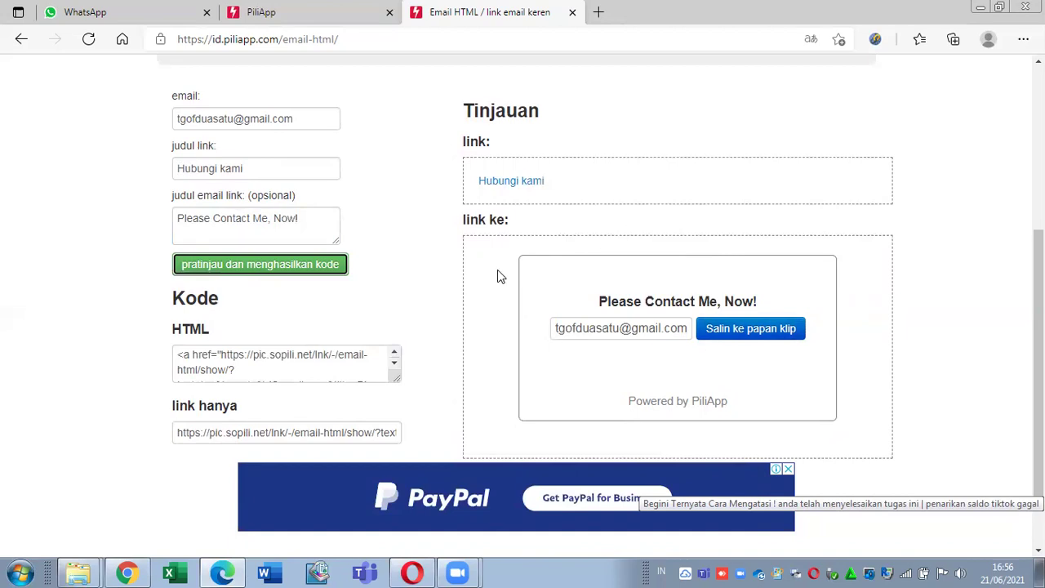
Step: Scroll through the generated 'Please Contact Me, Now!' link preview and its HTML code
{"action": "scroll", "coordinate": [500, 276], "scroll_direction": "up", "scroll_amount": 3}
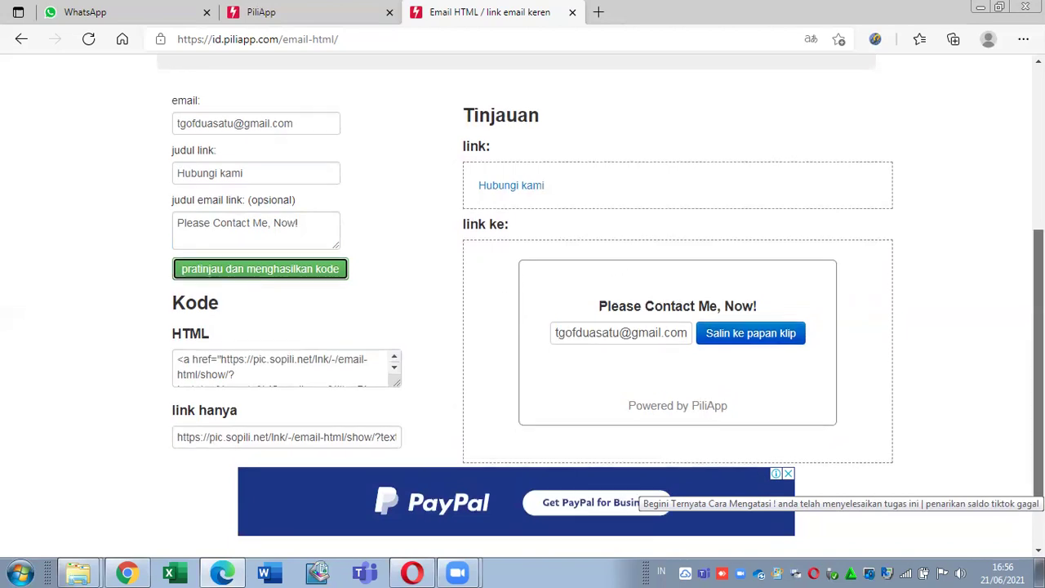
{"action": "scroll", "coordinate": [523, 310], "scroll_direction": "down", "scroll_amount": 3}
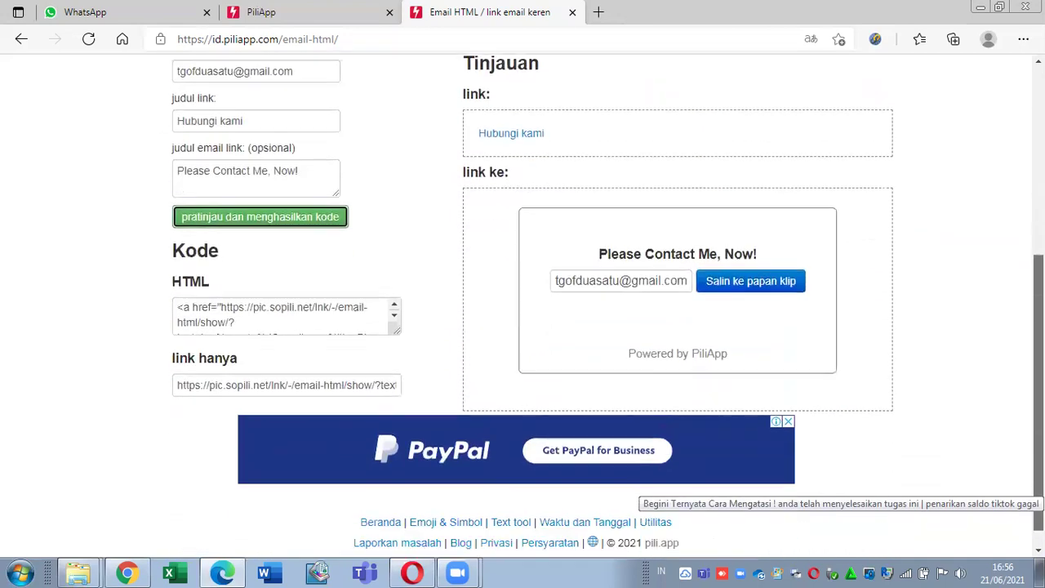
{"action": "scroll", "coordinate": [522, 310], "scroll_direction": "up", "scroll_amount": 3}
{"action": "scroll", "coordinate": [523, 311], "scroll_direction": "down", "scroll_amount": 1}
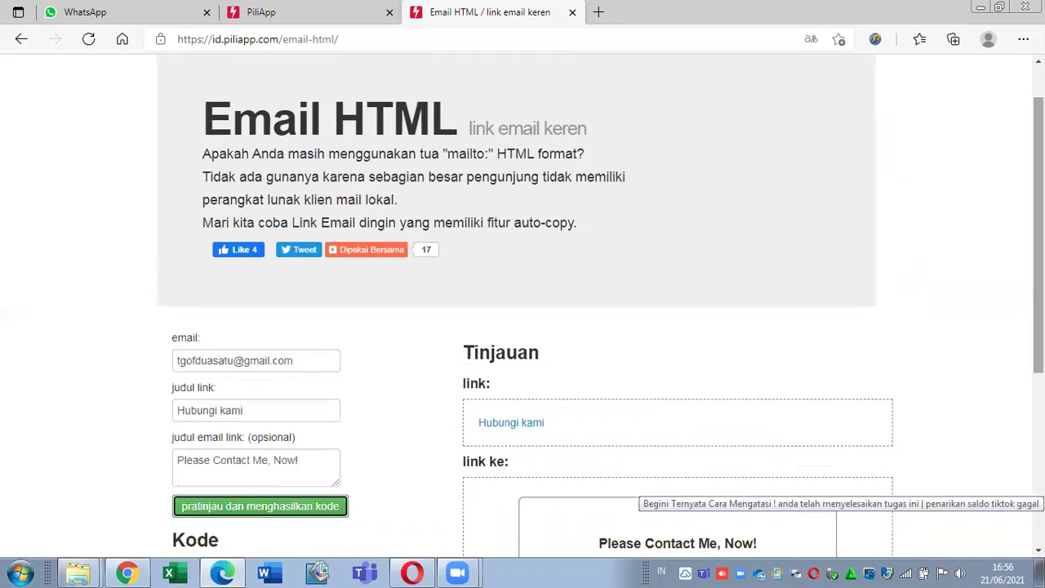
{"action": "scroll", "coordinate": [523, 310], "scroll_direction": "down", "scroll_amount": 4}
{"action": "scroll", "coordinate": [523, 310], "scroll_direction": "up", "scroll_amount": 2}
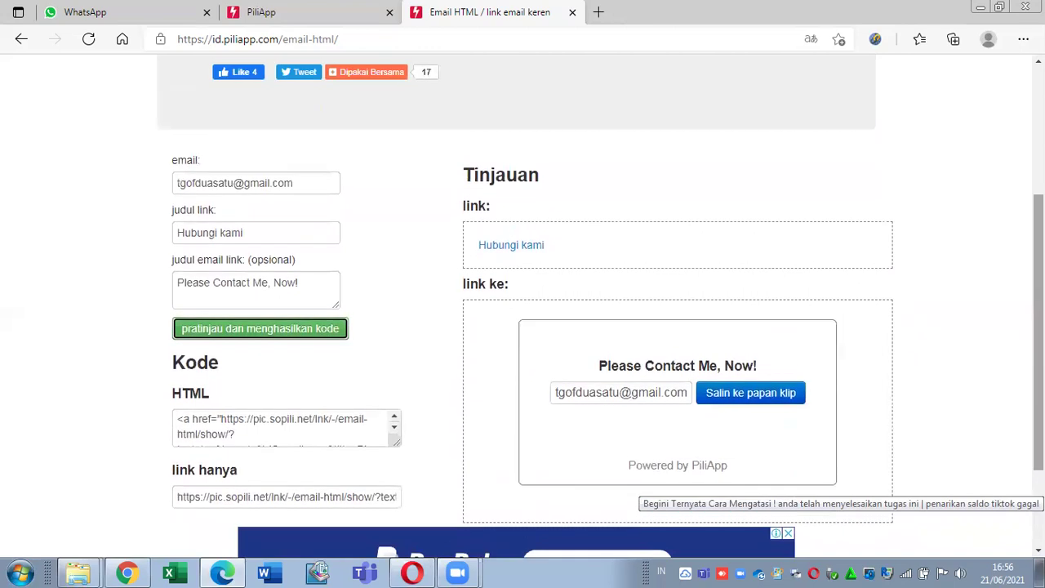
{"action": "scroll", "coordinate": [523, 311], "scroll_direction": "up", "scroll_amount": 1}
{"action": "scroll", "coordinate": [523, 311], "scroll_direction": "down", "scroll_amount": 3}
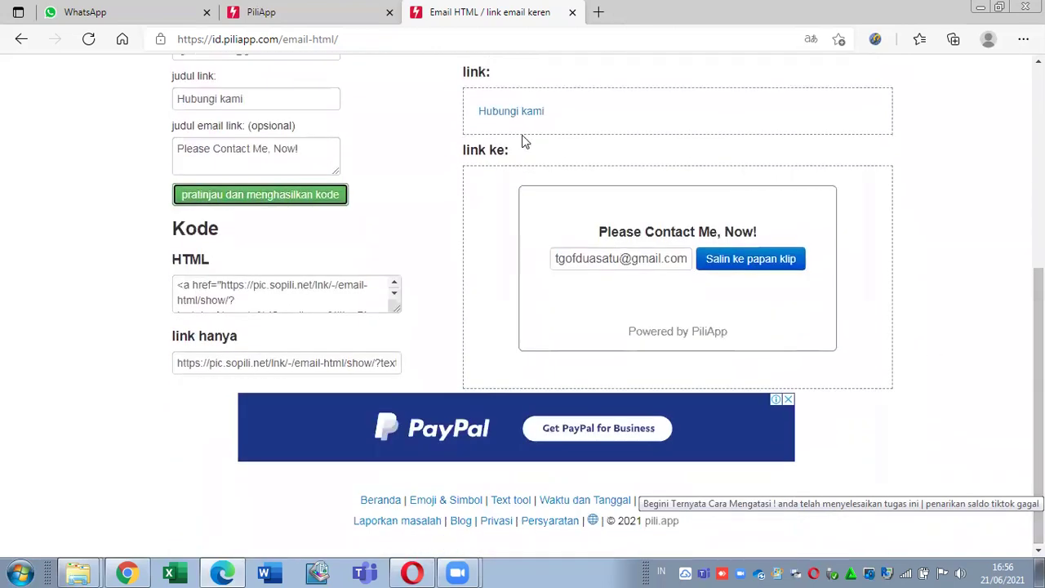
Step: Close the Email HTML tab, open the Qr code generator in a new tab, and decline translation
{"action": "left_click", "coordinate": [573, 15]}
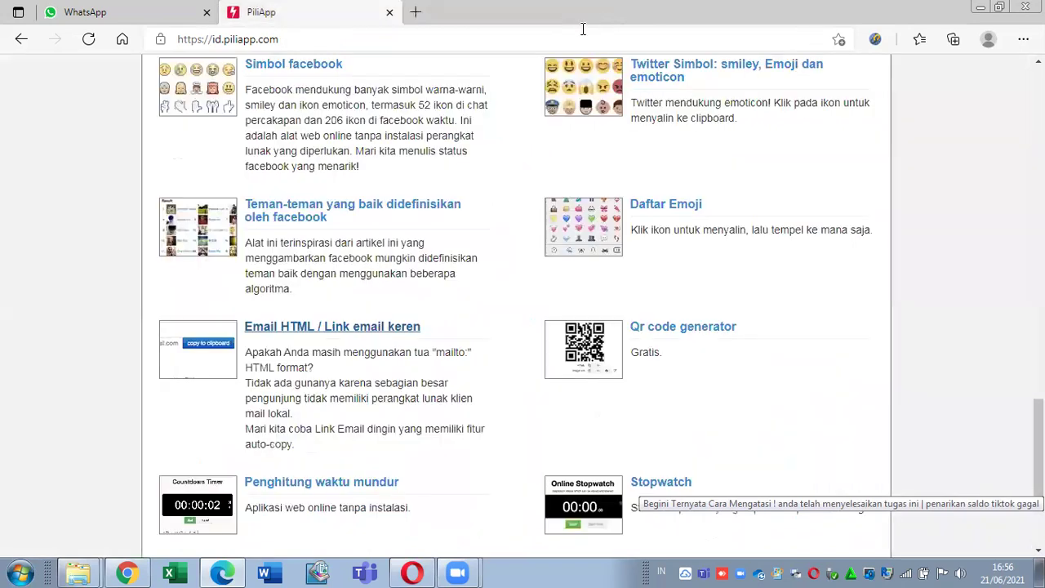
{"action": "right_click", "coordinate": [704, 331]}
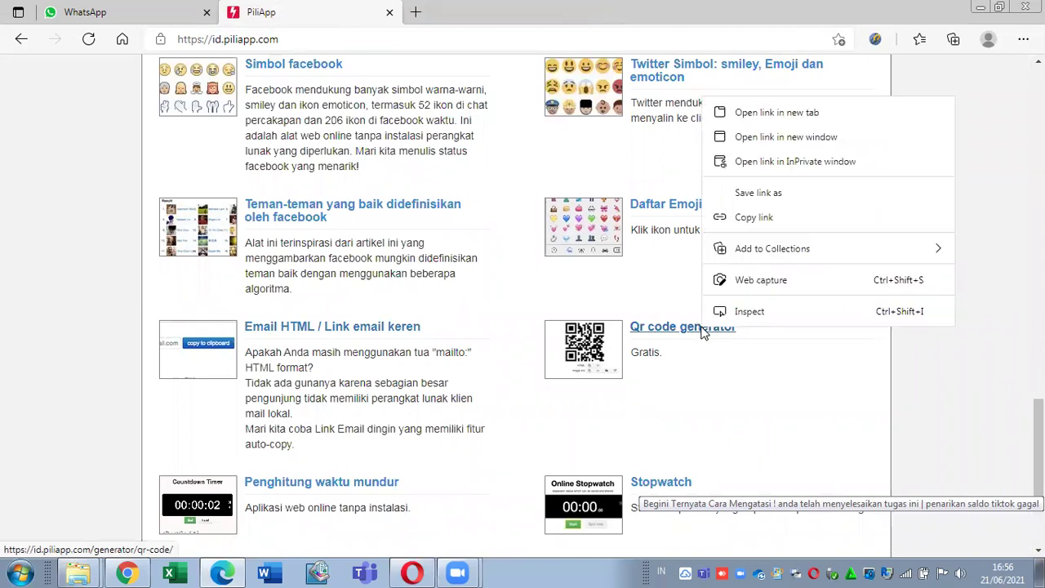
{"action": "left_click", "coordinate": [879, 119]}
{"action": "left_click", "coordinate": [469, 11]}
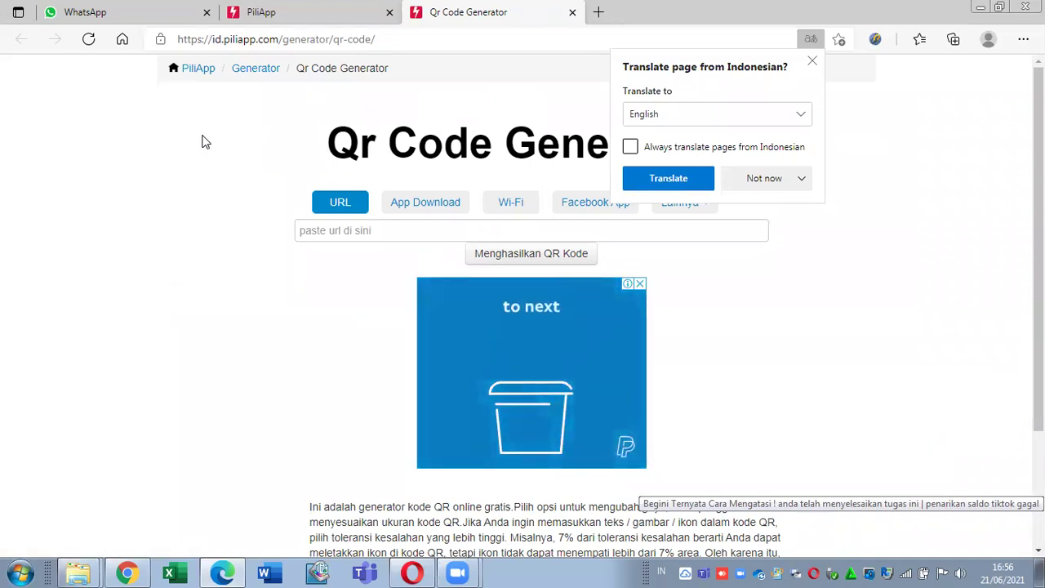
{"action": "left_click", "coordinate": [813, 61]}
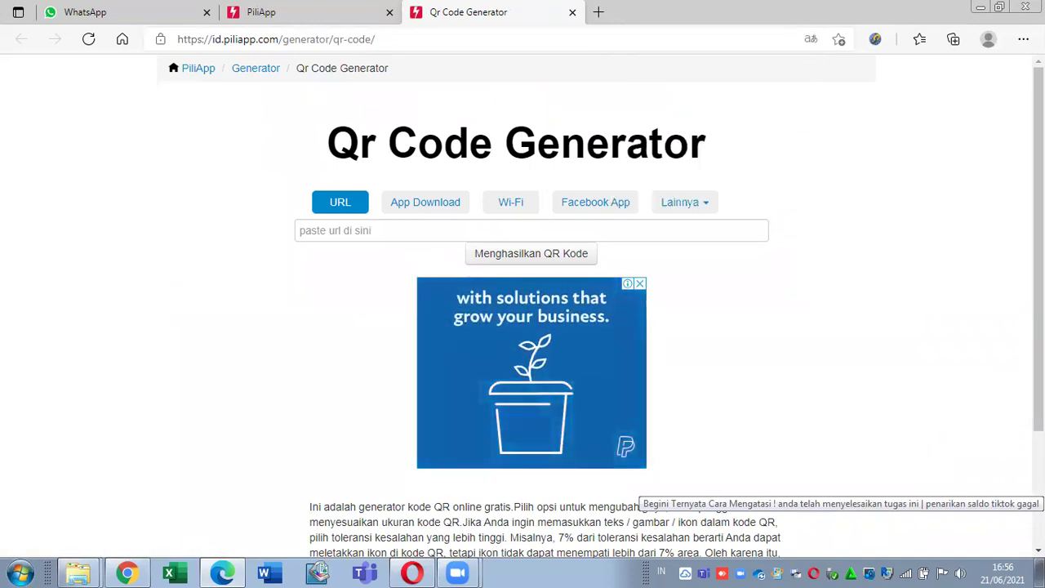
Step: Browse the other QR code types under Lainnya, then select the empty URL field
{"action": "scroll", "coordinate": [531, 326], "scroll_direction": "down", "scroll_amount": 2}
{"action": "scroll", "coordinate": [530, 327], "scroll_direction": "up", "scroll_amount": 2}
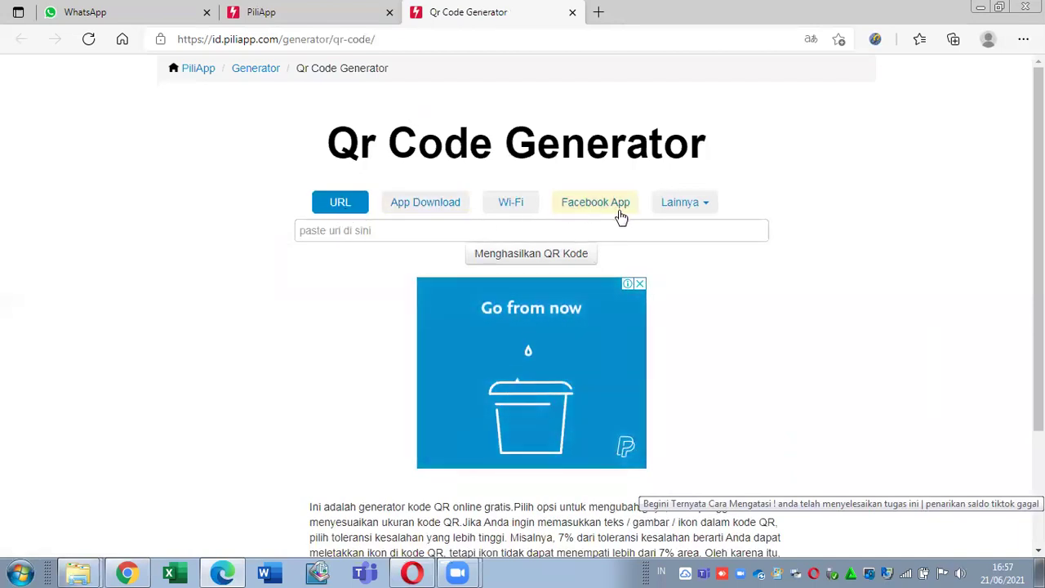
{"action": "left_click", "coordinate": [692, 211]}
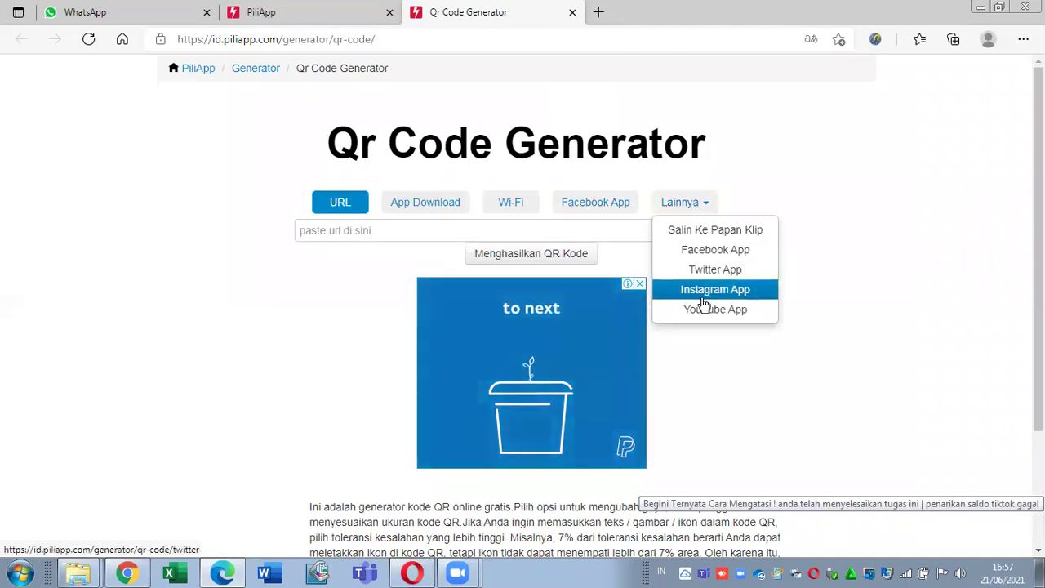
{"action": "left_click", "coordinate": [805, 220]}
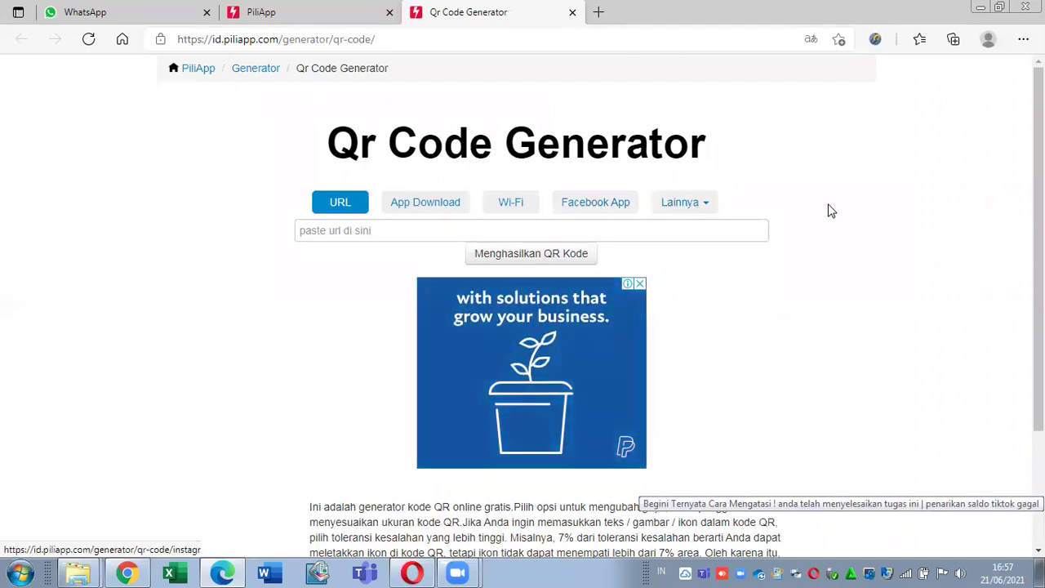
{"action": "left_click", "coordinate": [597, 235]}
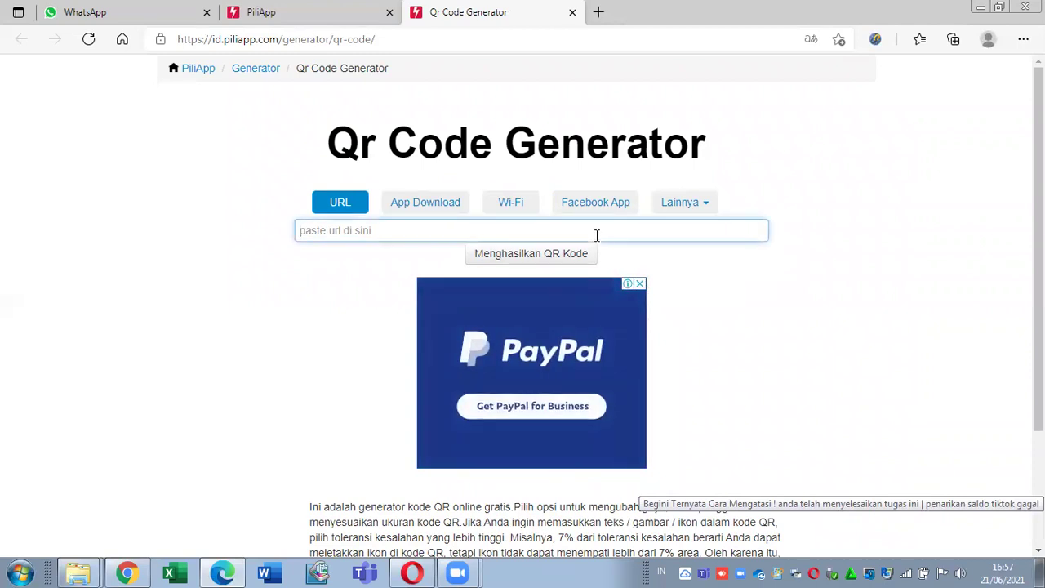
{"action": "type", "text": "www.tgof21.tech"}
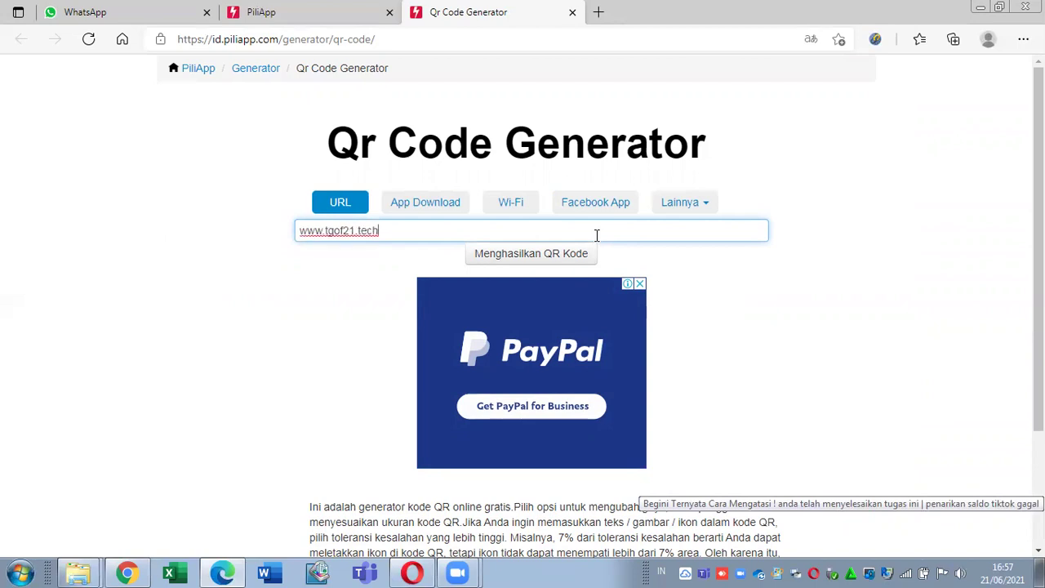
{"action": "left_click", "coordinate": [560, 257]}
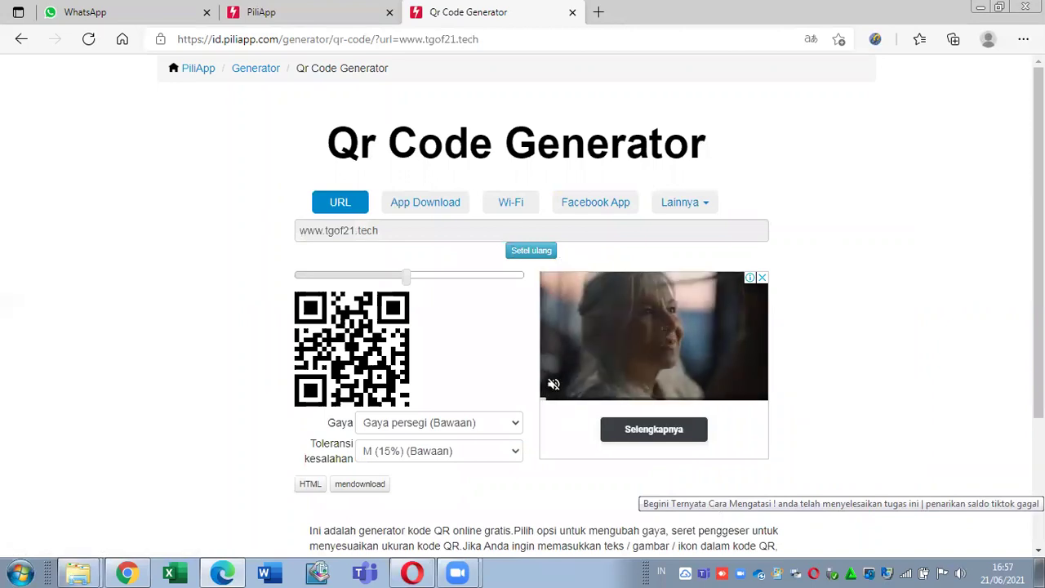
{"action": "left_click_drag", "start_coordinate": [1038, 245], "coordinate": [1038, 331]}
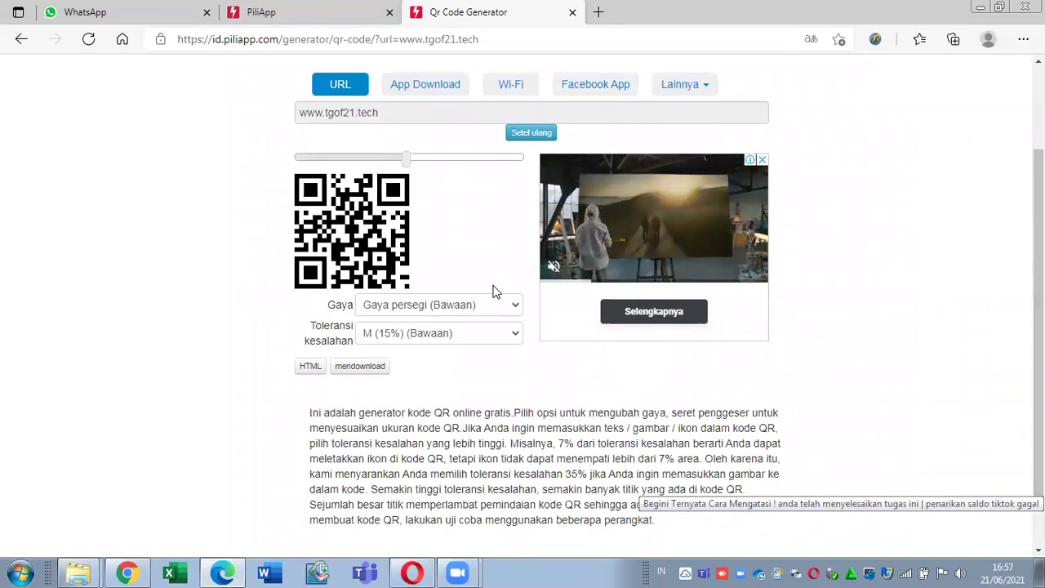
Step: Try the Gaya titik and Gaya bulat styles, check the tolerance levels, and settle on Gaya tekstur
{"action": "left_click", "coordinate": [462, 306]}
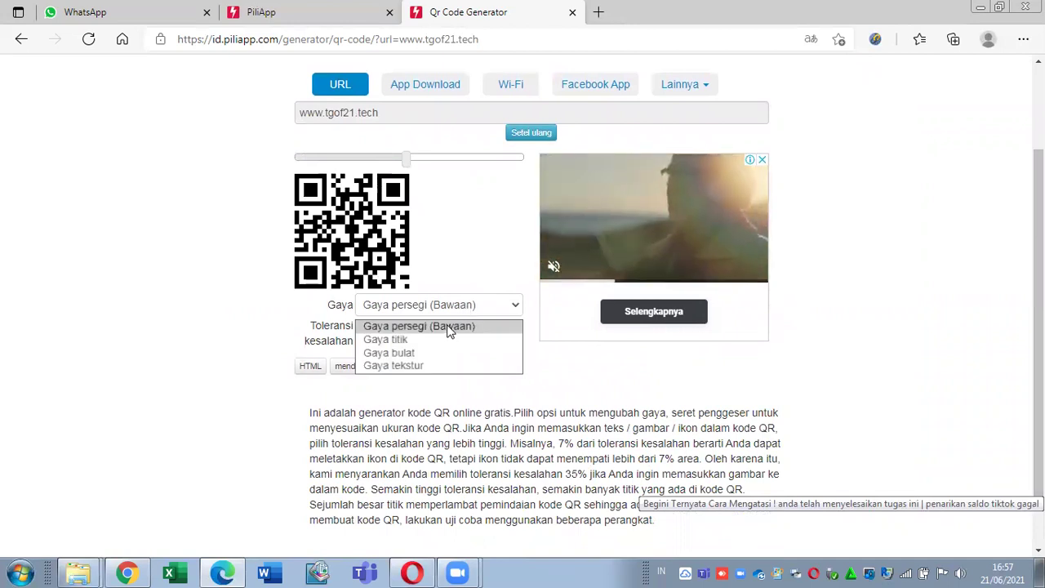
{"action": "left_click", "coordinate": [388, 339]}
{"action": "left_click", "coordinate": [483, 303]}
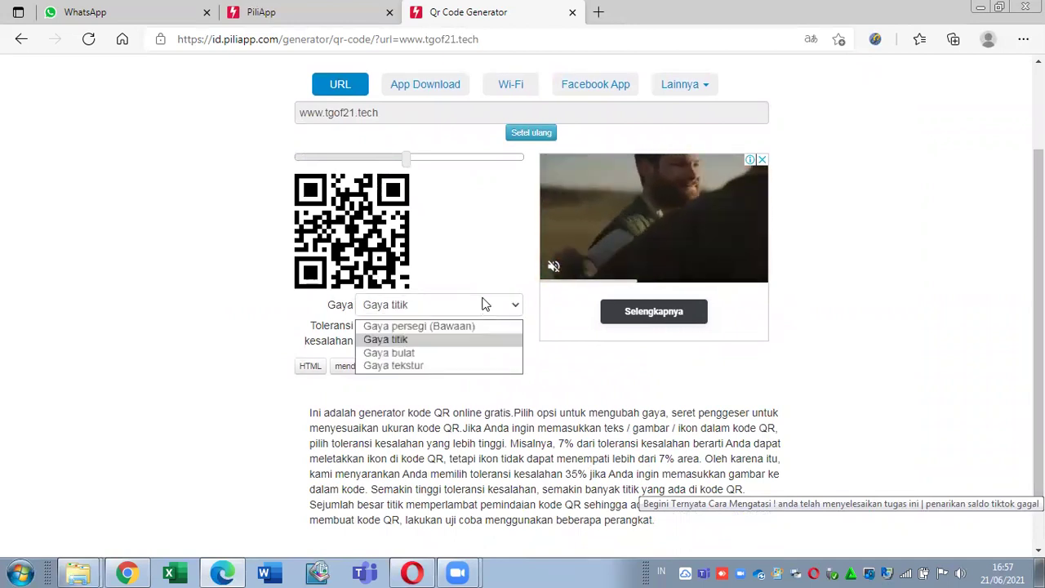
{"action": "left_click", "coordinate": [479, 306]}
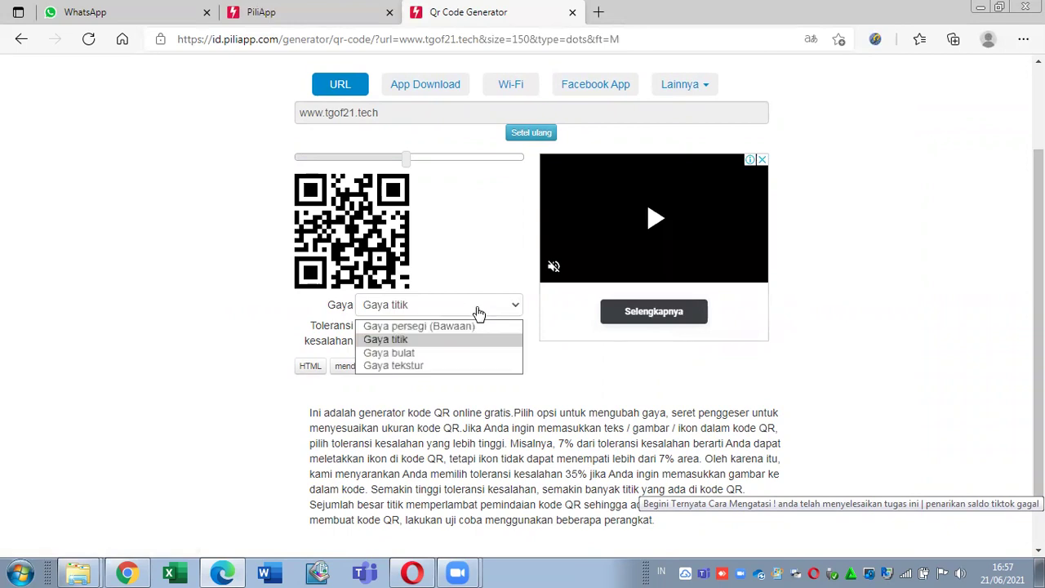
{"action": "left_click", "coordinate": [457, 354]}
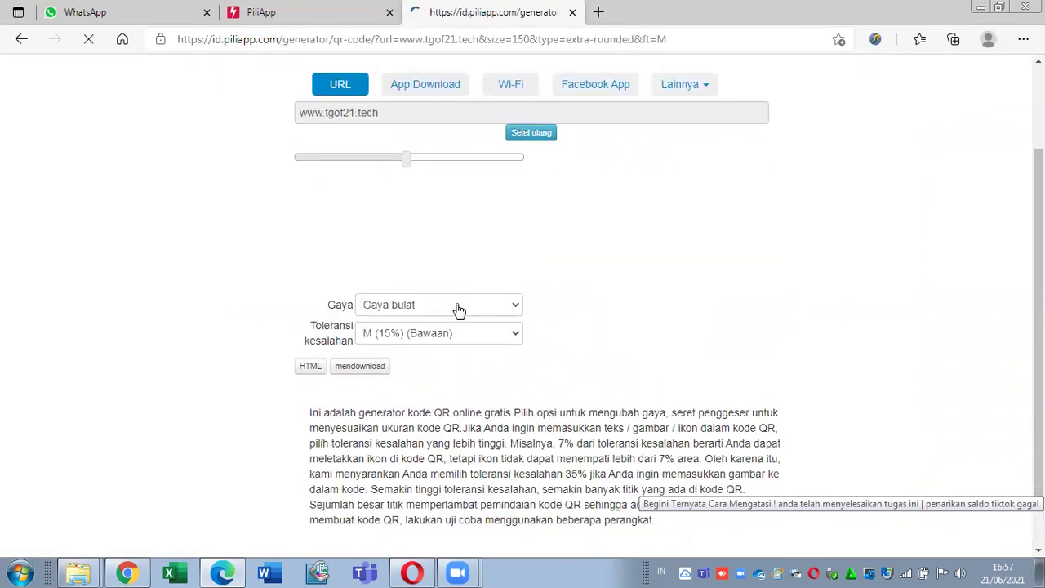
{"action": "left_click", "coordinate": [414, 335]}
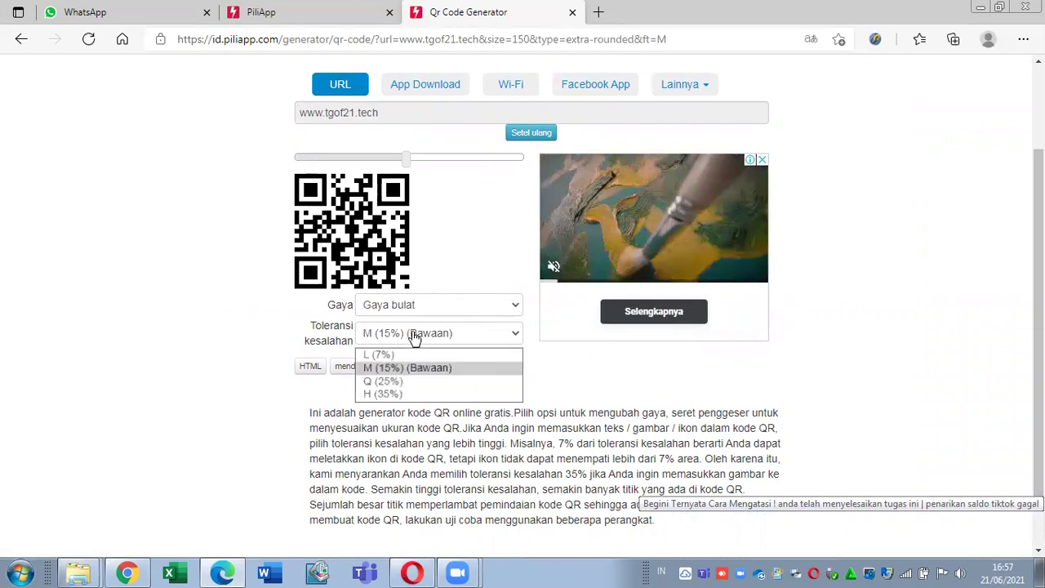
{"action": "left_click", "coordinate": [422, 310]}
{"action": "left_click", "coordinate": [425, 371]}
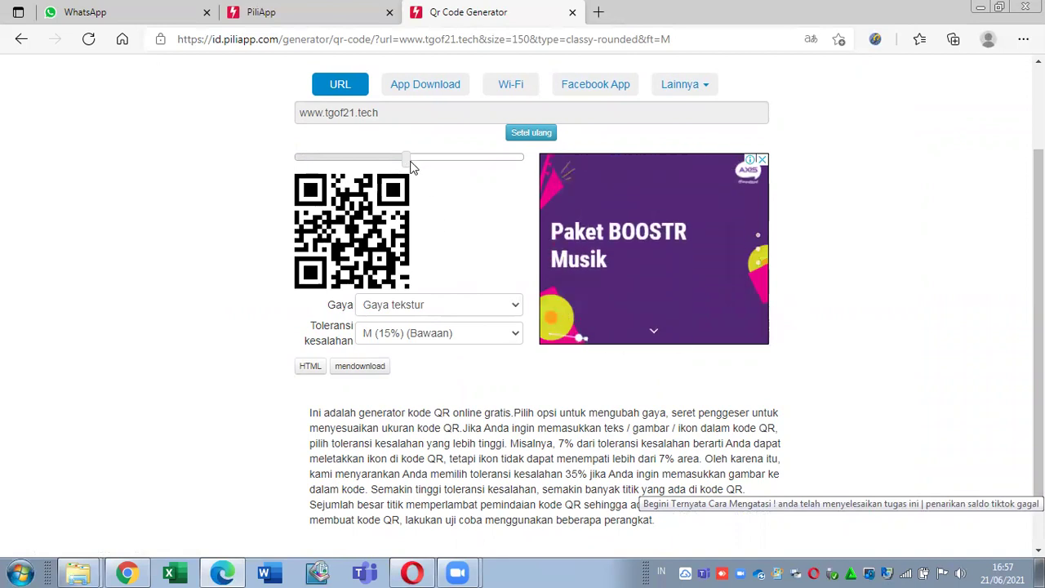
Step: Shrink the QR code to size 125, then enlarge it back toward 150
{"action": "left_click_drag", "start_coordinate": [387, 160], "coordinate": [388, 161]}
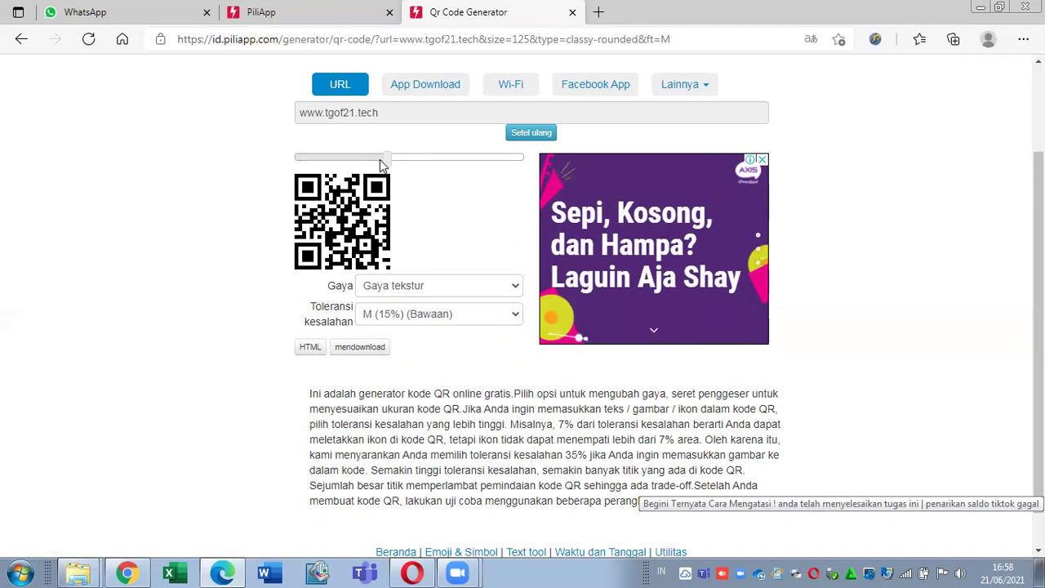
{"action": "left_click_drag", "start_coordinate": [390, 165], "coordinate": [423, 165]}
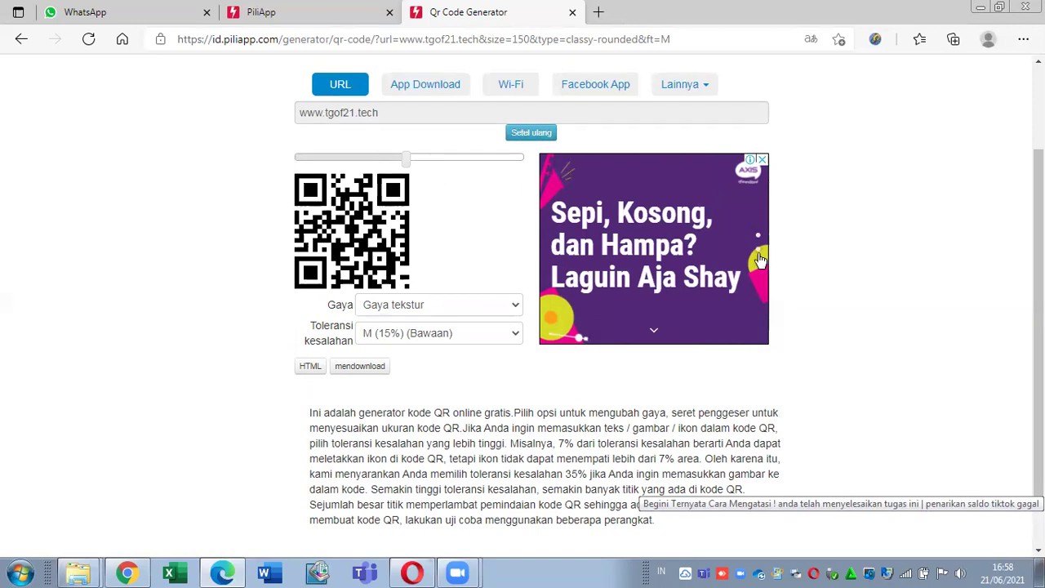
{"action": "scroll", "coordinate": [1039, 327], "scroll_direction": "up", "scroll_amount": 3}
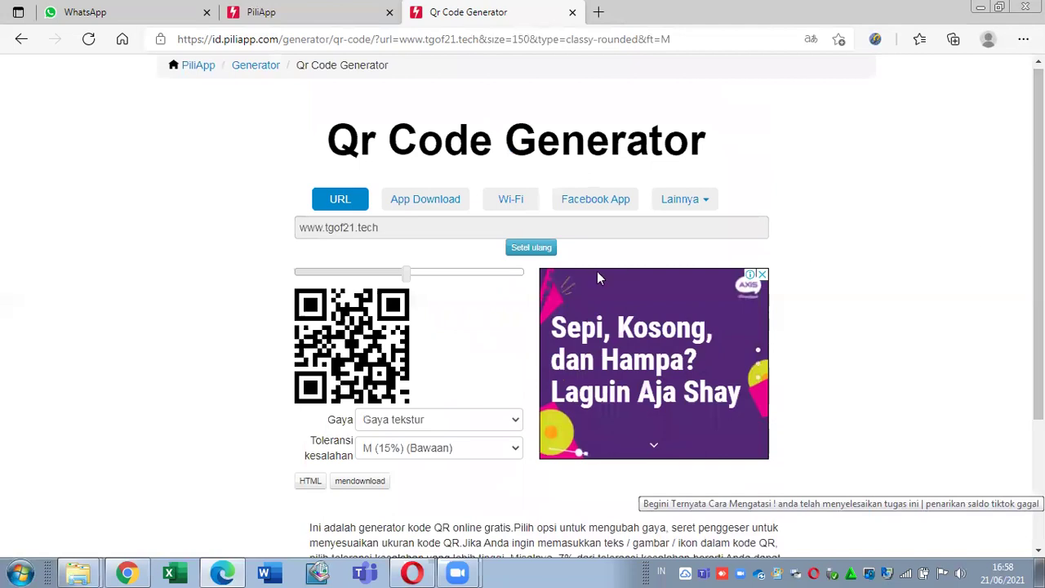
Step: Look at the app-download form, then the Wi-Fi form, keeping WPA/WPA2 security
{"action": "left_click", "coordinate": [432, 209]}
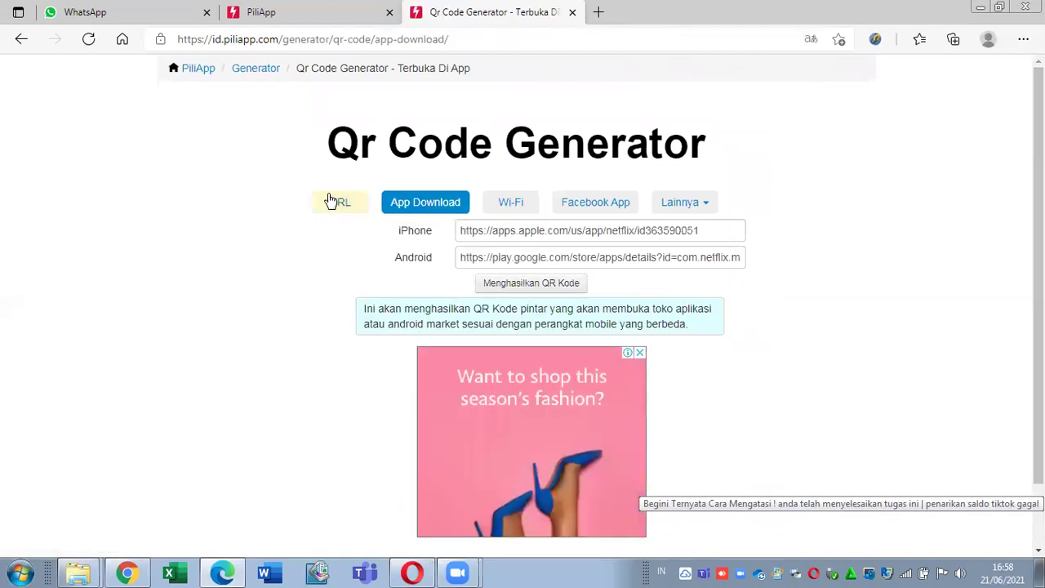
{"action": "left_click", "coordinate": [519, 209]}
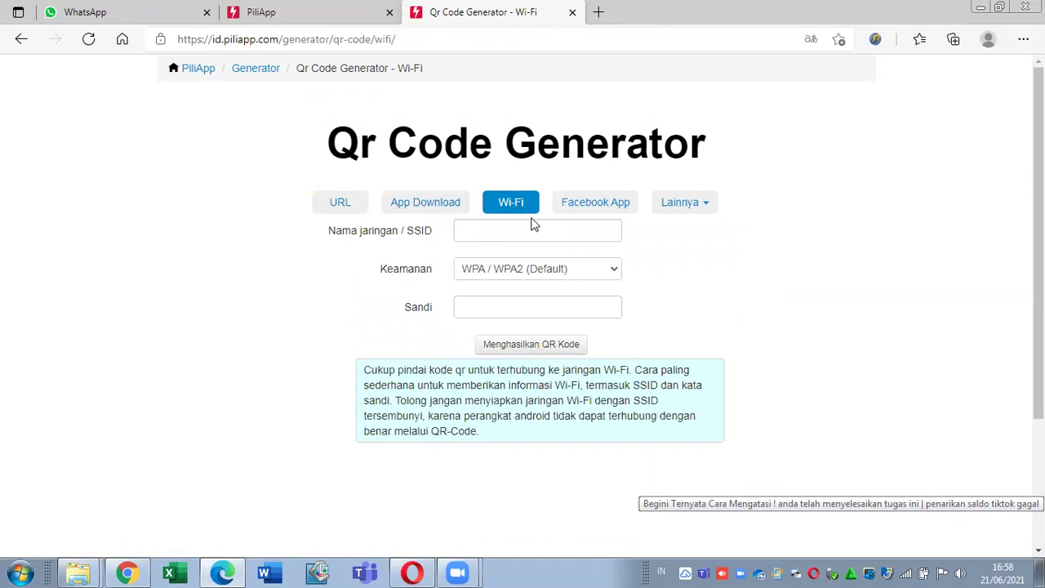
{"action": "left_click", "coordinate": [530, 229]}
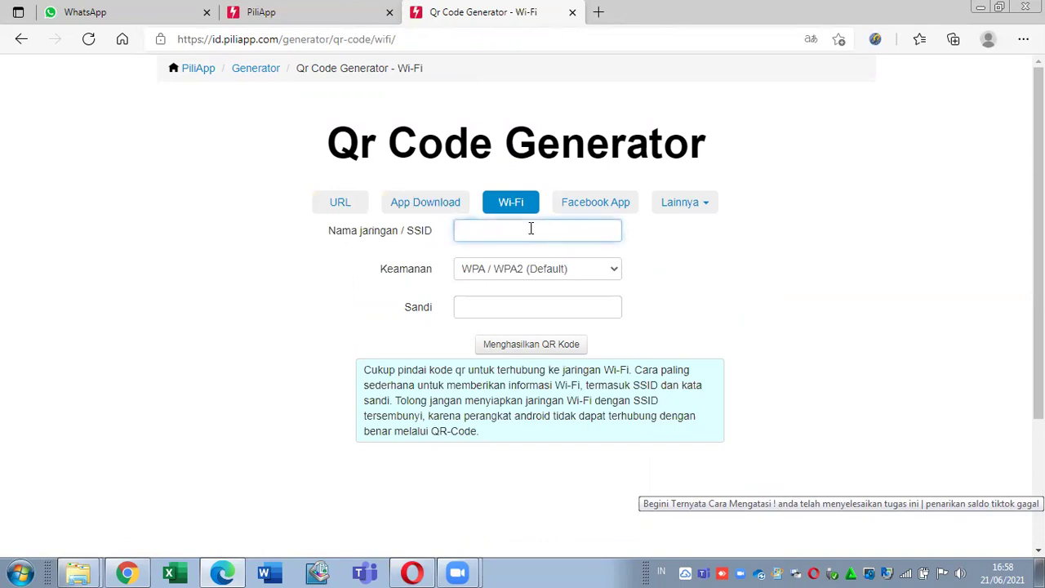
{"action": "left_click", "coordinate": [555, 277]}
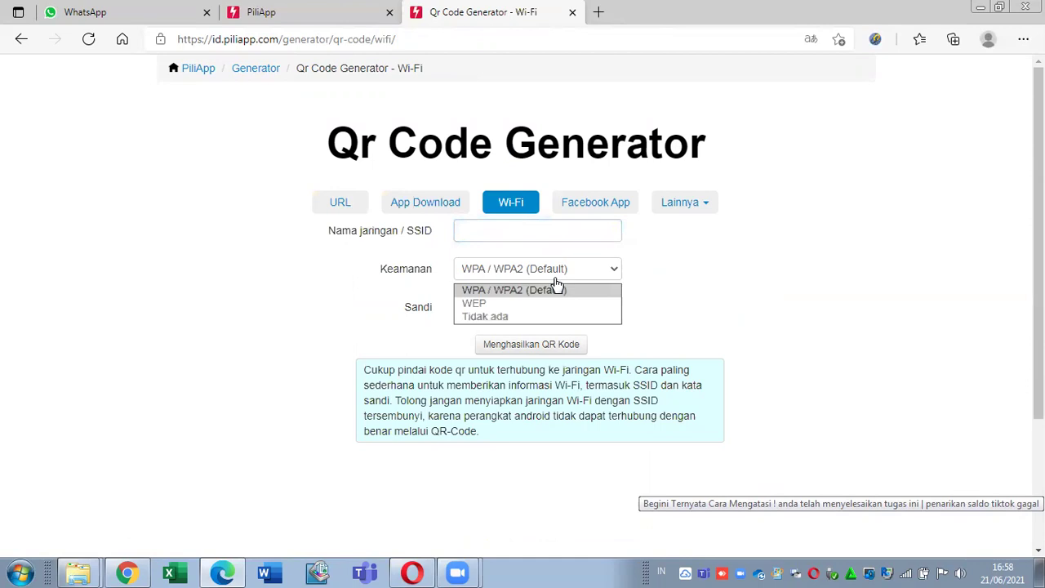
{"action": "left_click", "coordinate": [718, 317]}
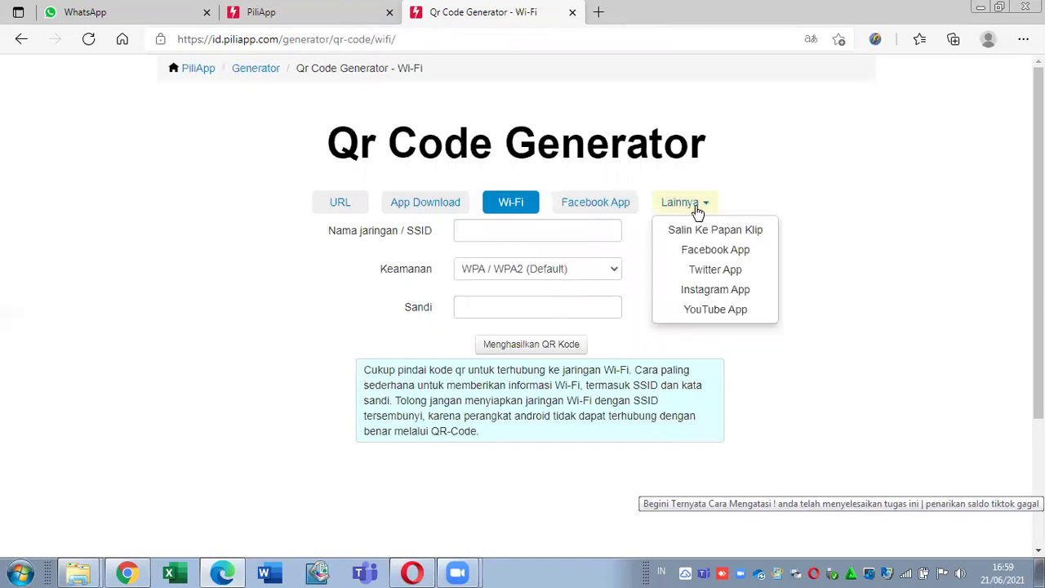
Step: Switch to the Facebook App form and glance at the other QR types without choosing one
{"action": "left_click", "coordinate": [631, 206]}
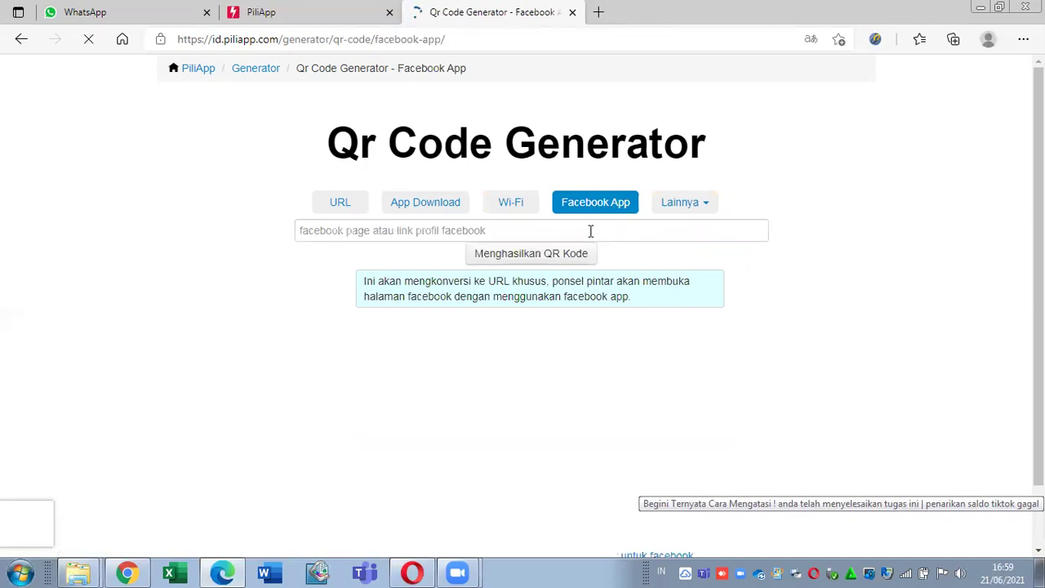
{"action": "mouse_move", "coordinate": [691, 212]}
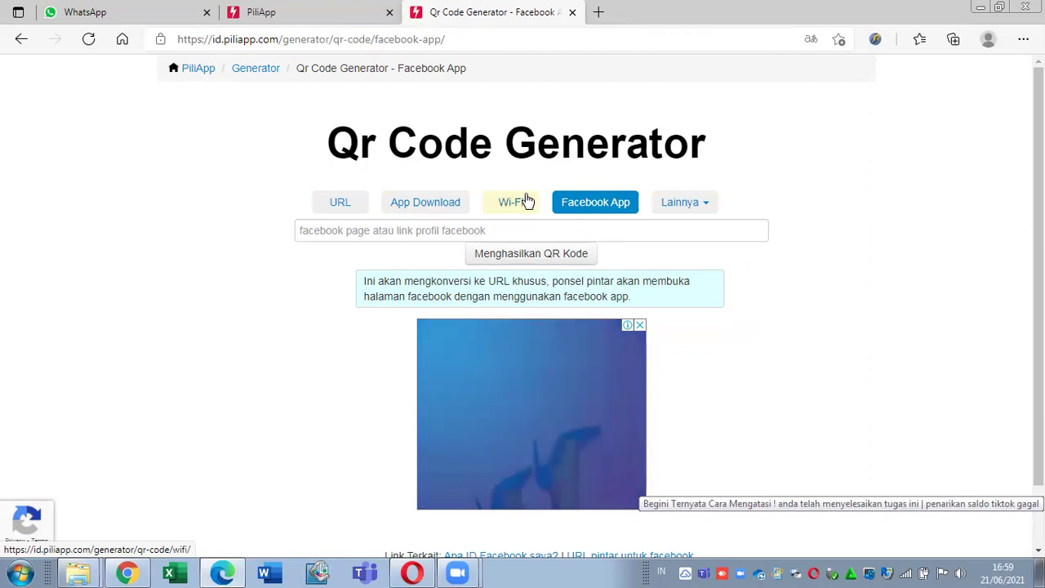
{"action": "left_click", "coordinate": [664, 213]}
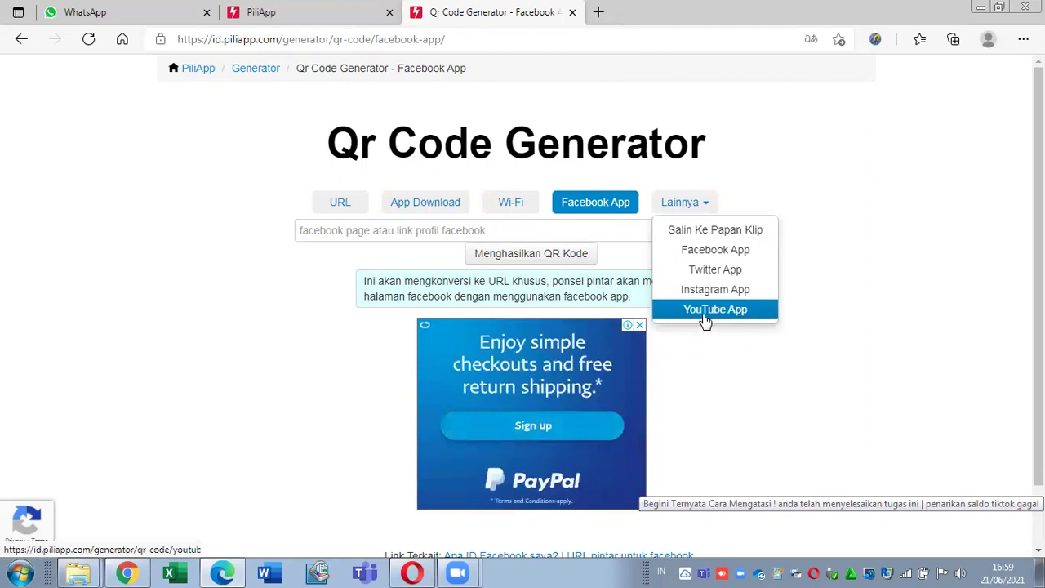
{"action": "left_click", "coordinate": [740, 239]}
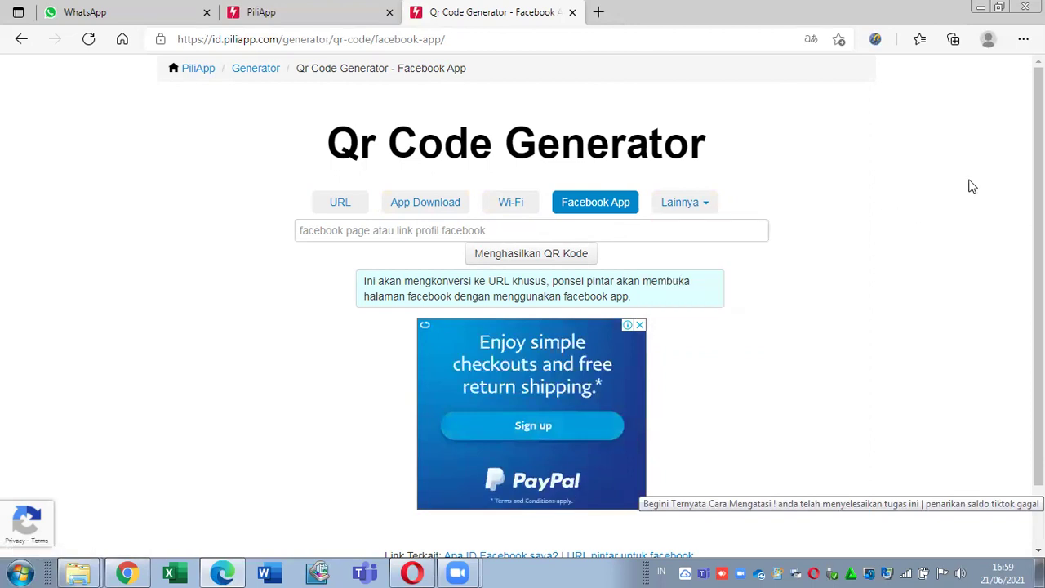
Step: Close the QR Code Generator and browse the Semuanya list of all tools
{"action": "left_click", "coordinate": [574, 13]}
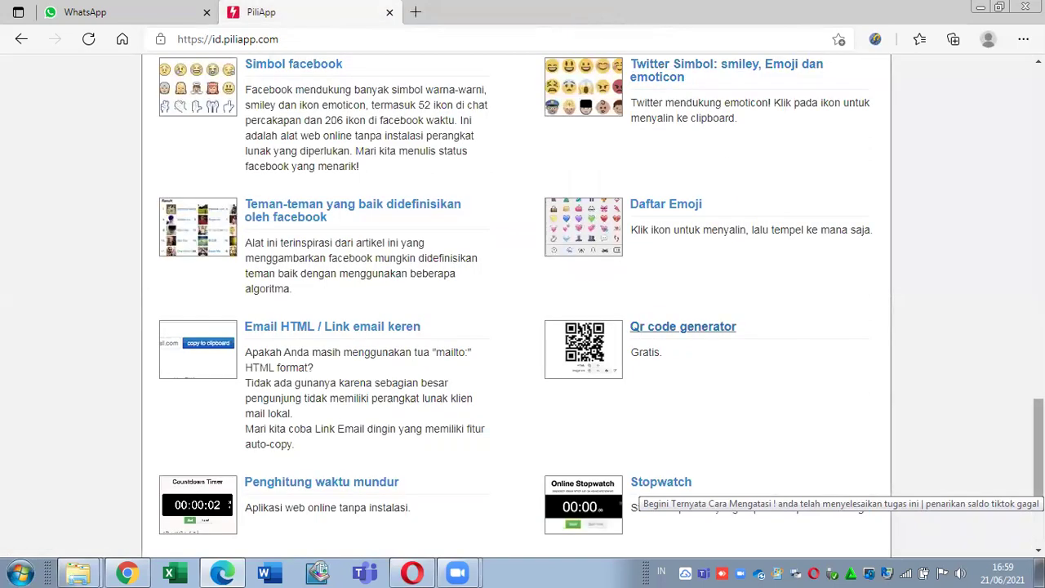
{"action": "scroll", "coordinate": [523, 327], "scroll_direction": "down", "scroll_amount": 3}
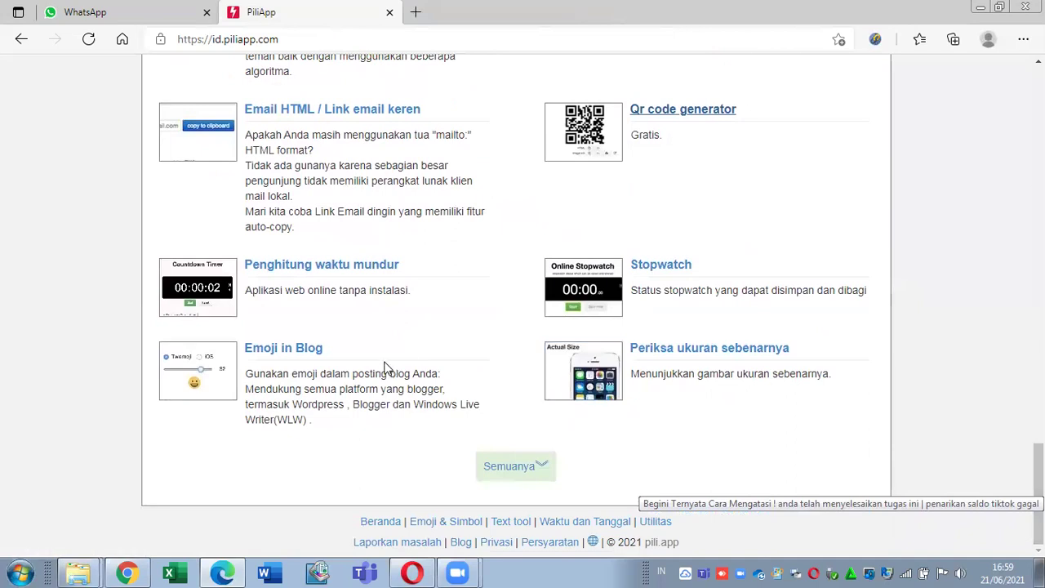
{"action": "left_click", "coordinate": [494, 468]}
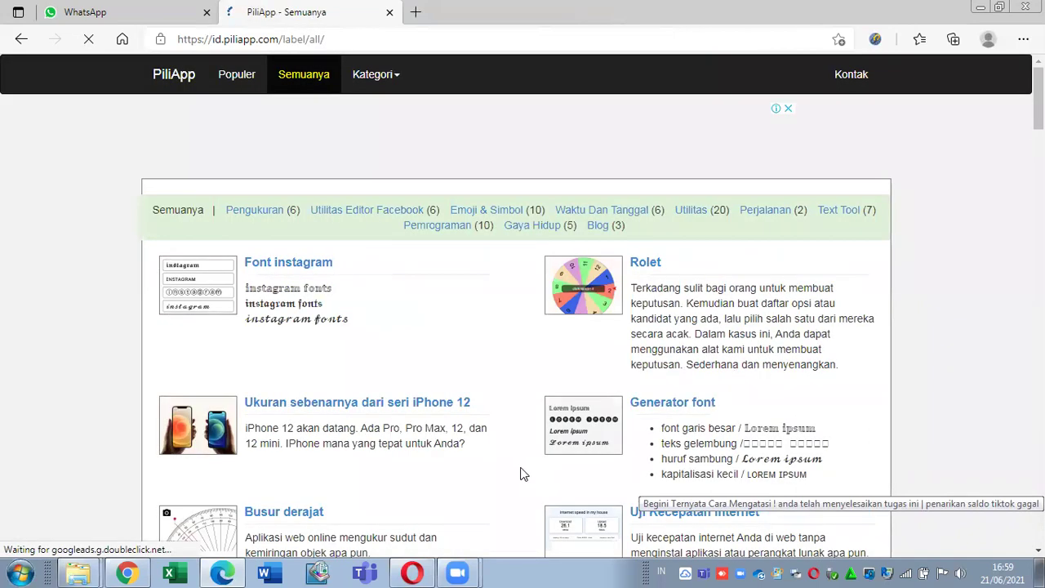
{"action": "scroll", "coordinate": [165, 504], "scroll_direction": "down", "scroll_amount": 20}
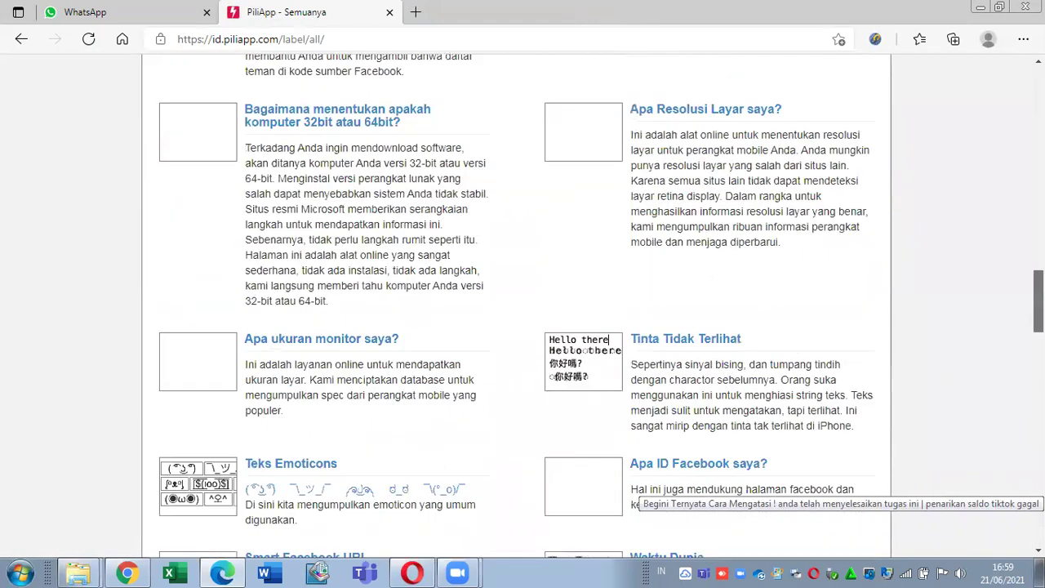
{"action": "scroll", "coordinate": [637, 489], "scroll_direction": "down", "scroll_amount": 10}
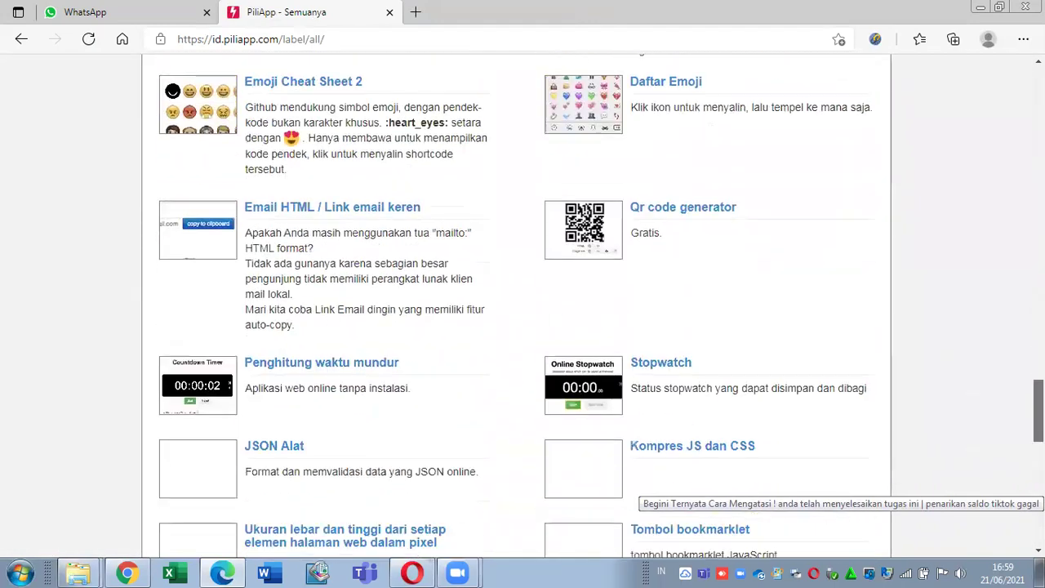
{"action": "scroll", "coordinate": [637, 490], "scroll_direction": "up", "scroll_amount": 4}
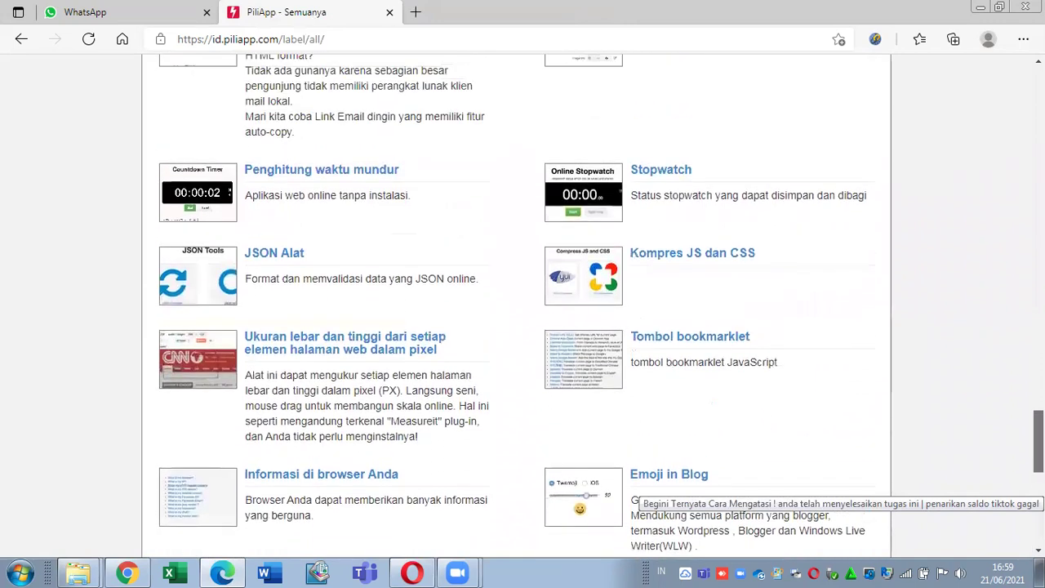
{"action": "scroll", "coordinate": [637, 489], "scroll_direction": "down", "scroll_amount": 3}
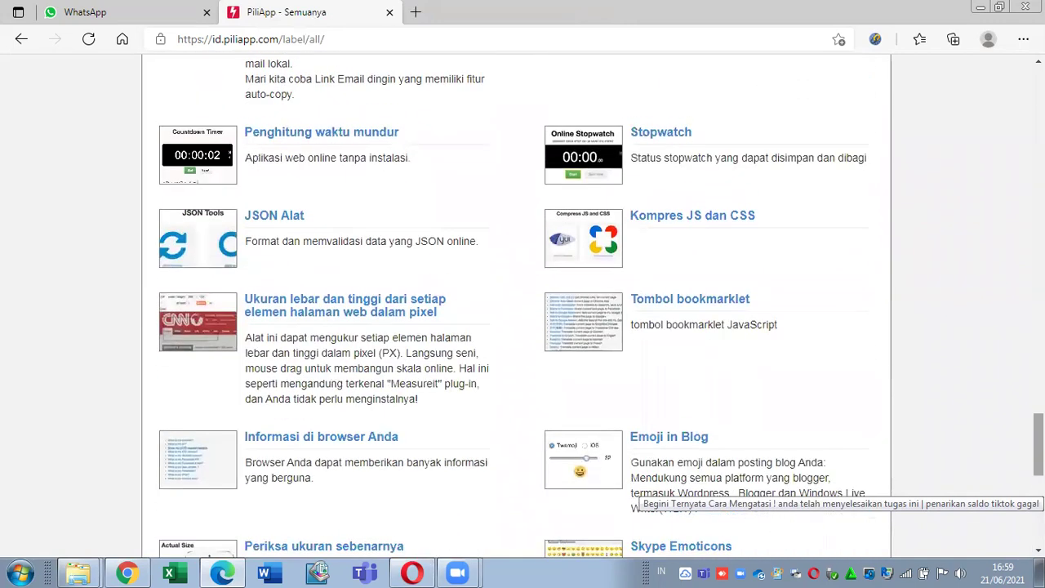
{"action": "right_click", "coordinate": [322, 137]}
{"action": "left_click", "coordinate": [363, 154]}
{"action": "right_click", "coordinate": [645, 136]}
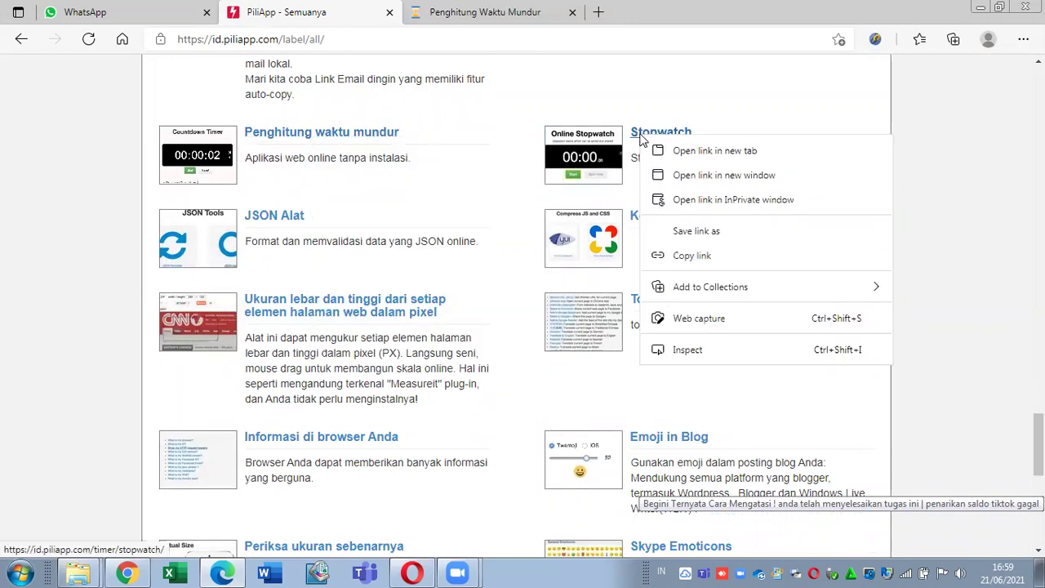
{"action": "left_click", "coordinate": [653, 148]}
{"action": "left_click", "coordinate": [514, 12]}
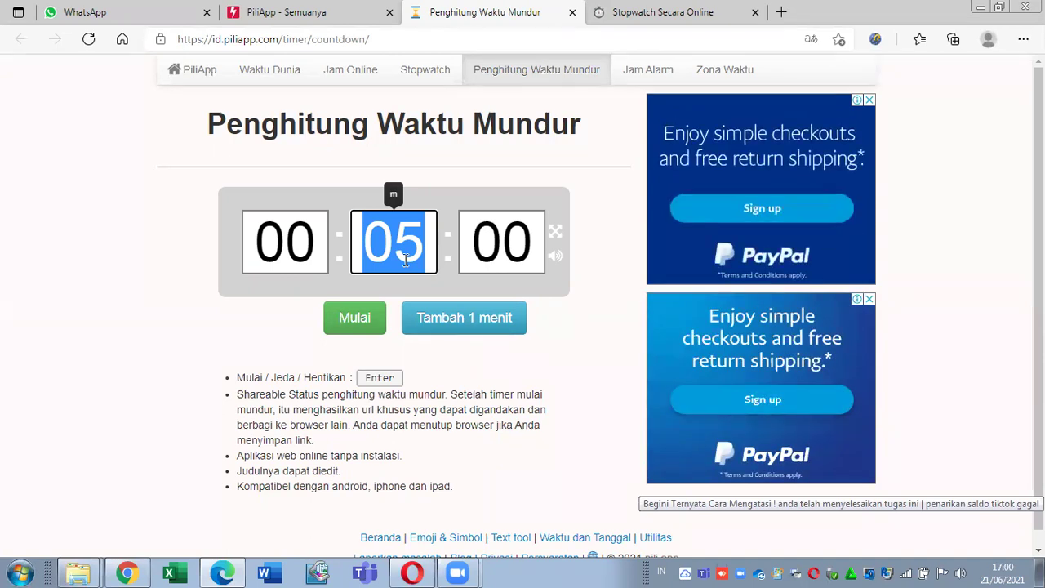
{"action": "left_click", "coordinate": [477, 330]}
{"action": "left_click", "coordinate": [476, 330]}
{"action": "left_click", "coordinate": [474, 331]}
{"action": "left_click", "coordinate": [474, 331]}
{"action": "left_click", "coordinate": [474, 331]}
{"action": "left_click", "coordinate": [474, 331]}
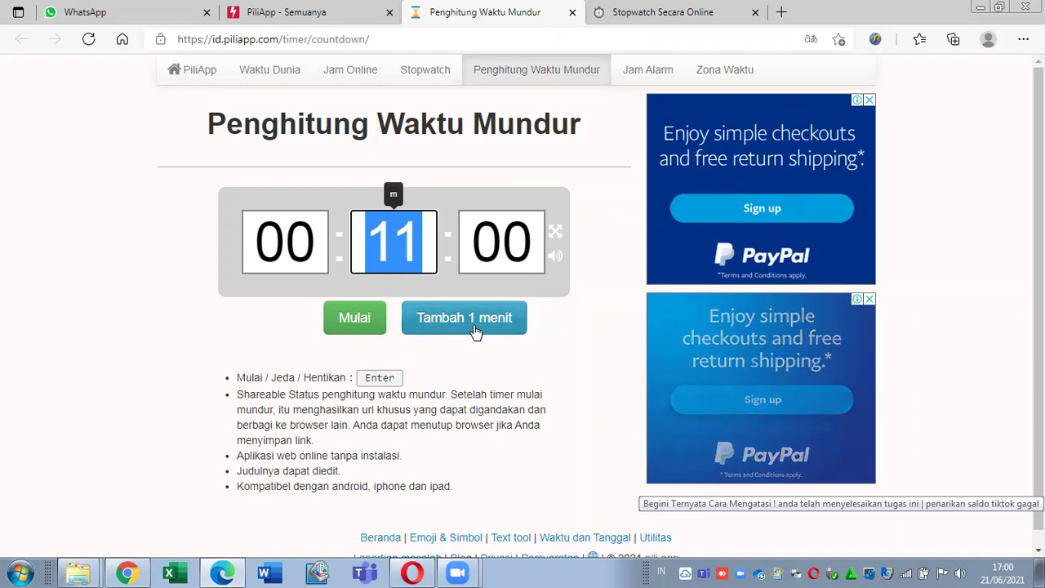
{"action": "left_click", "coordinate": [372, 326]}
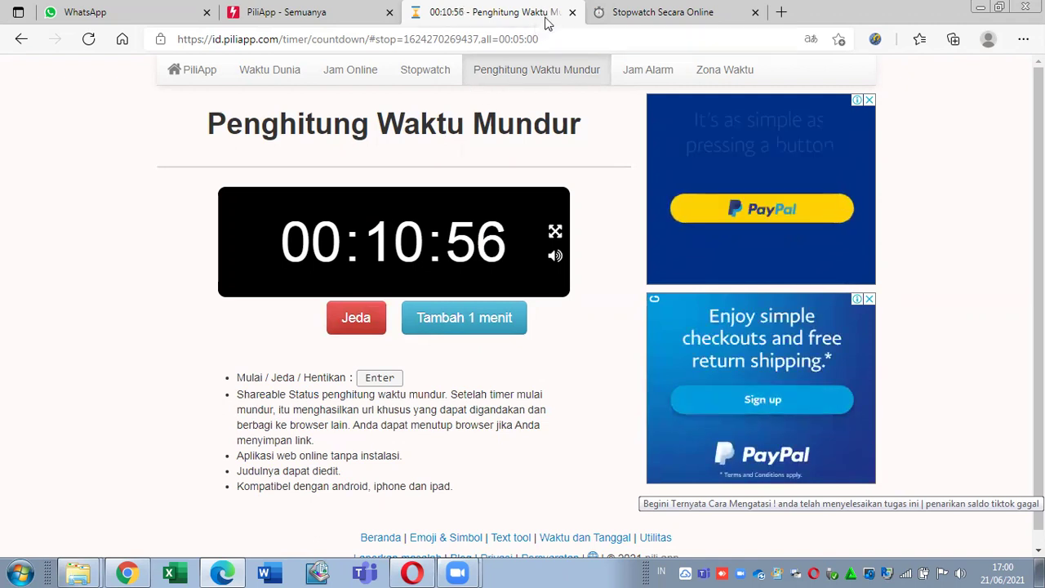
{"action": "left_click", "coordinate": [573, 12]}
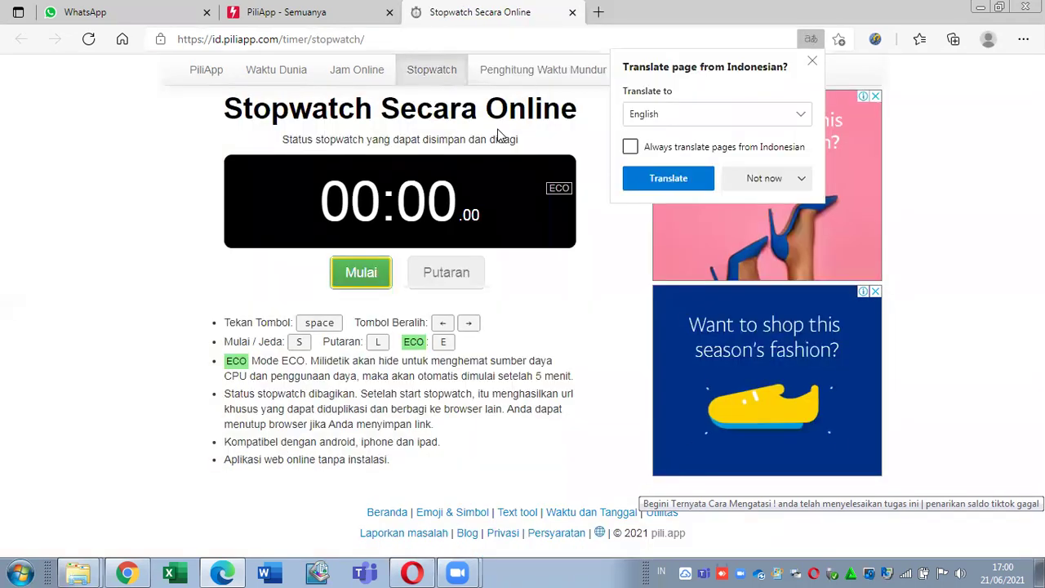
{"action": "left_click", "coordinate": [814, 60]}
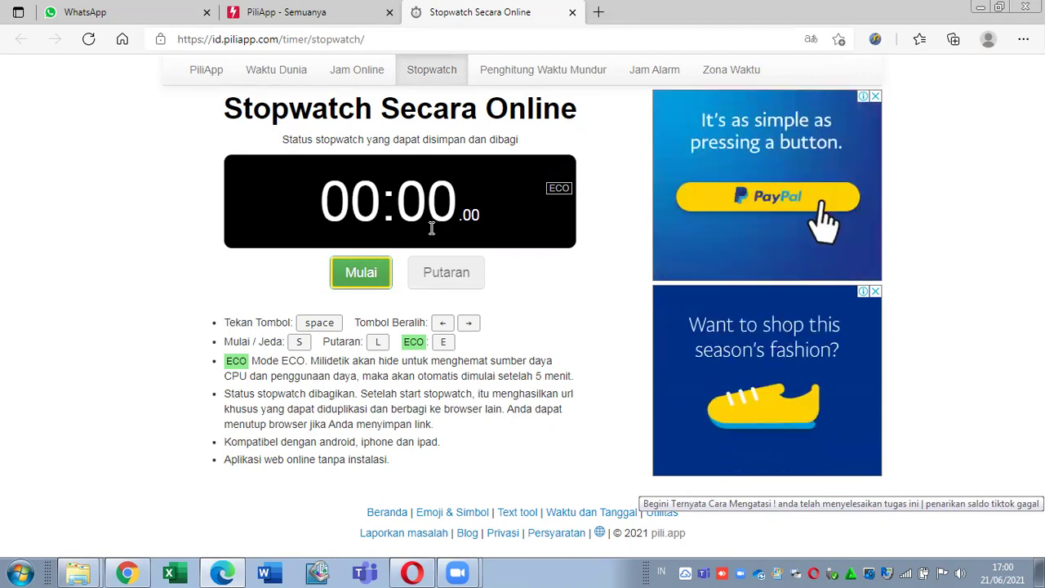
{"action": "left_click", "coordinate": [572, 12]}
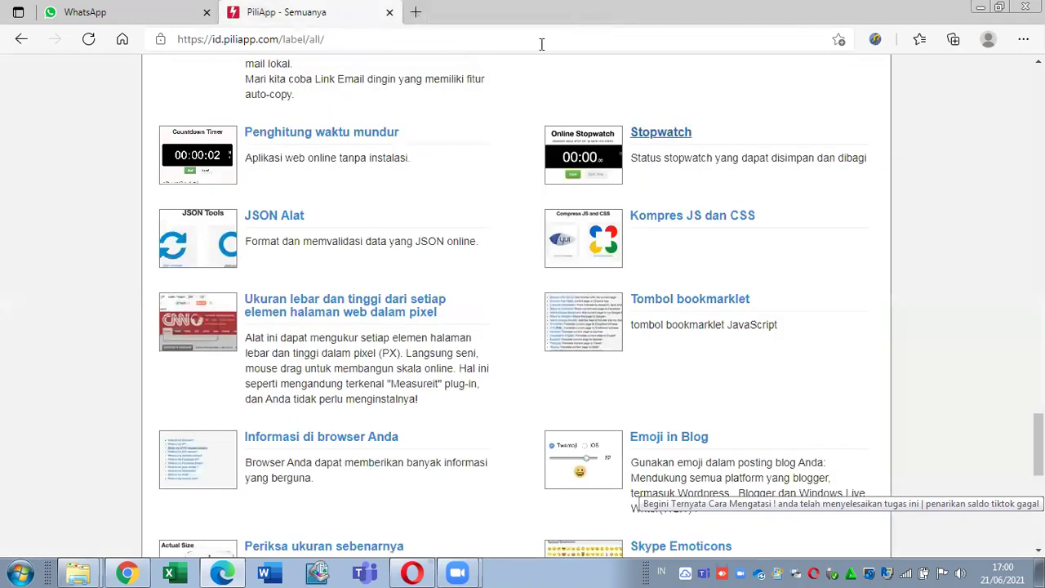
Step: Open Kompres JS dan CSS and JSON Alat in new tabs, declining page translation
{"action": "right_click", "coordinate": [693, 220]}
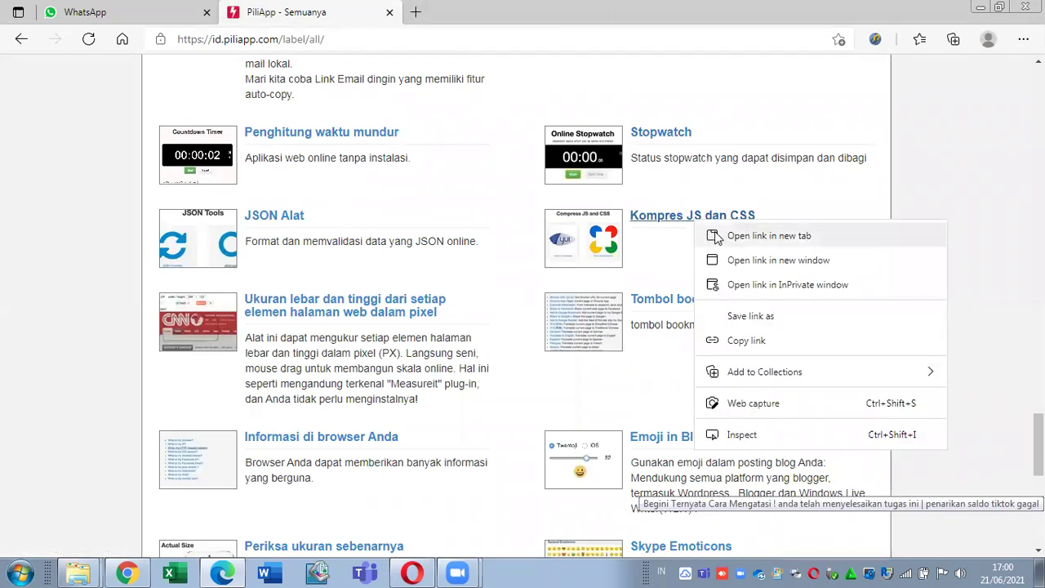
{"action": "left_click", "coordinate": [717, 237]}
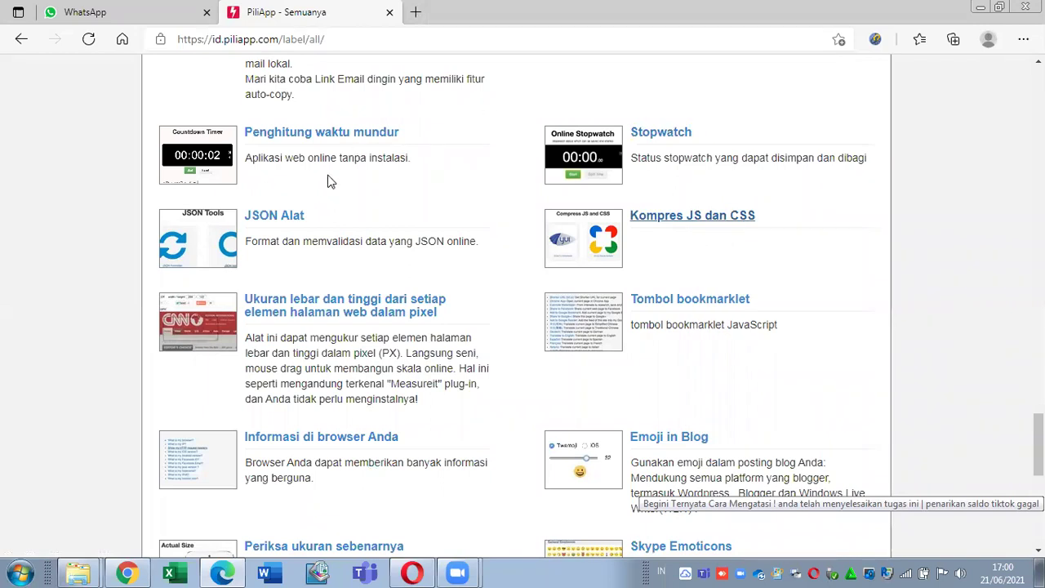
{"action": "right_click", "coordinate": [282, 215]}
{"action": "left_click", "coordinate": [297, 232]}
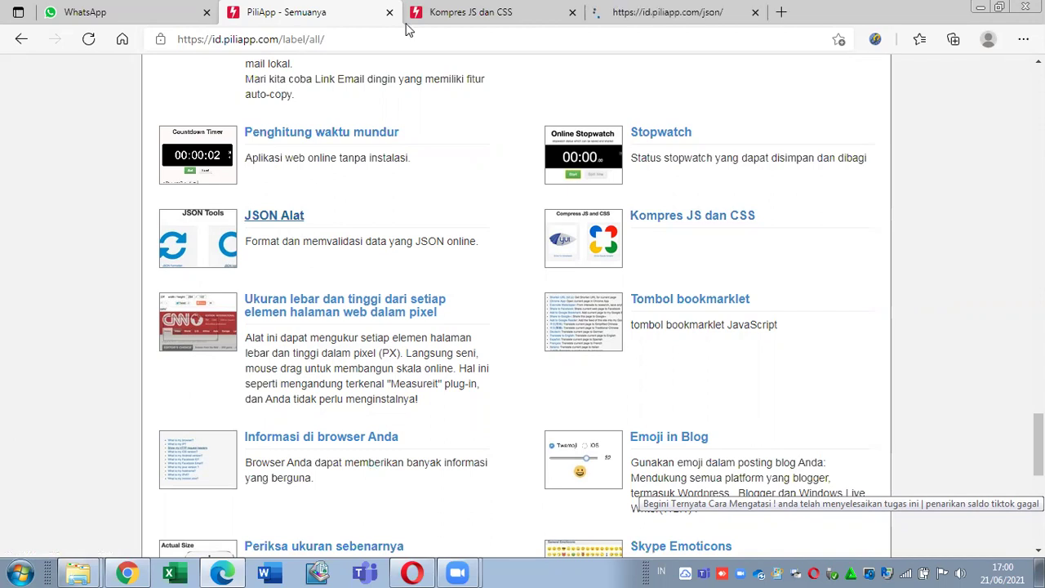
{"action": "left_click", "coordinate": [513, 7]}
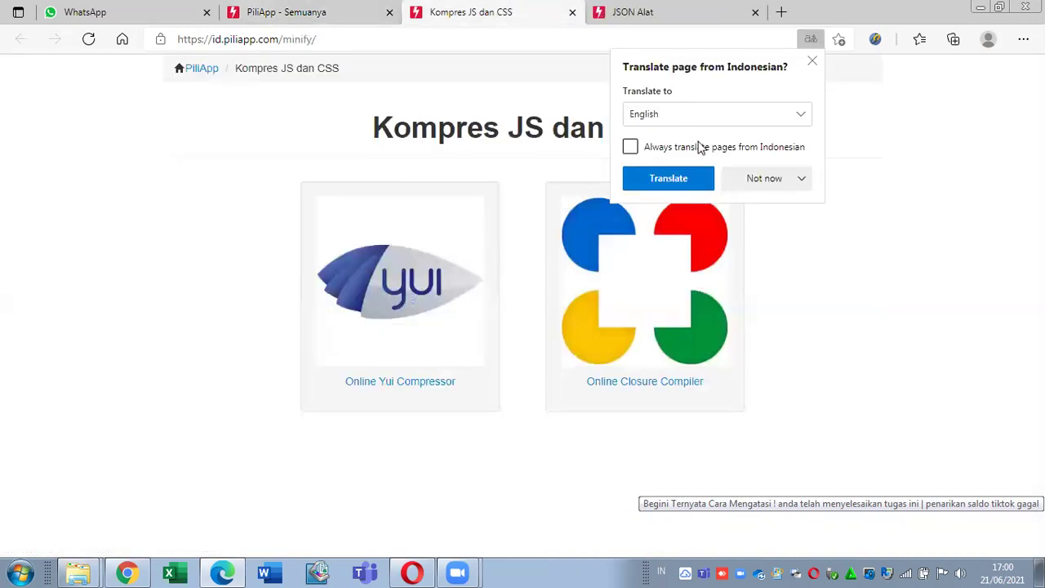
{"action": "left_click", "coordinate": [741, 186]}
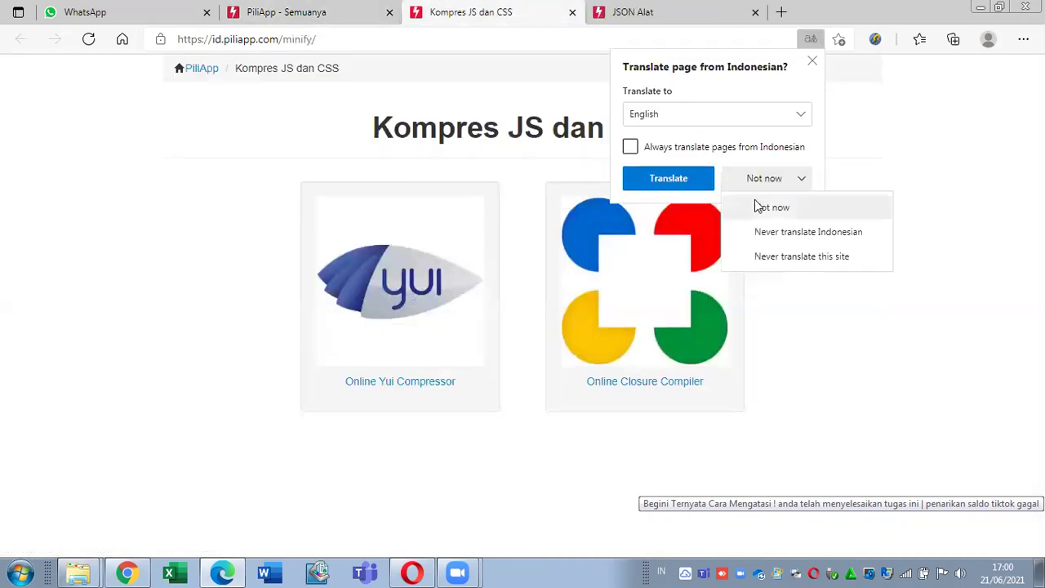
{"action": "left_click", "coordinate": [760, 209]}
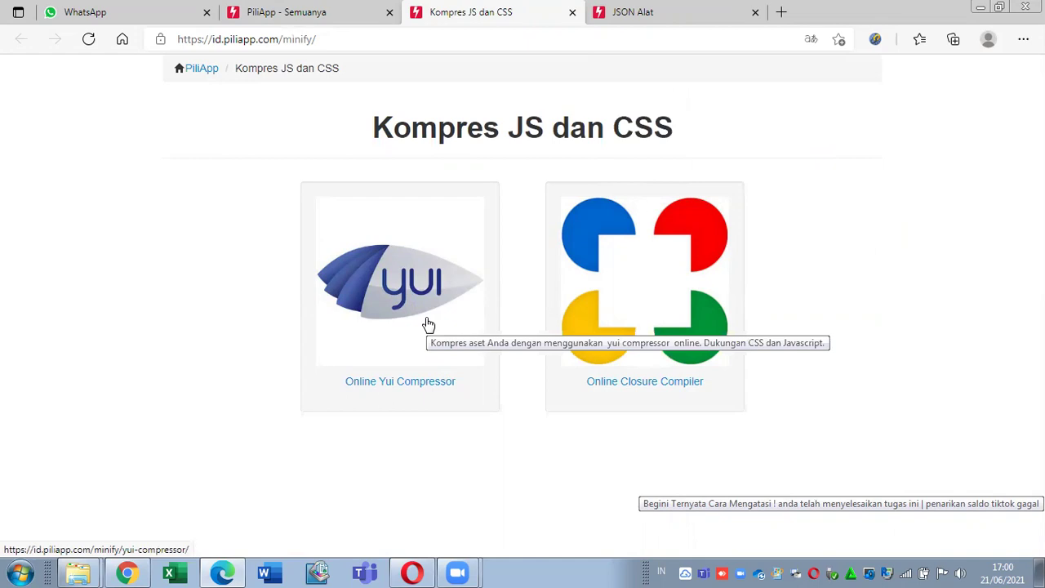
Step: Preview the Online Closure Compiler and JSON Validator, closing each tab afterwards
{"action": "left_click", "coordinate": [656, 360]}
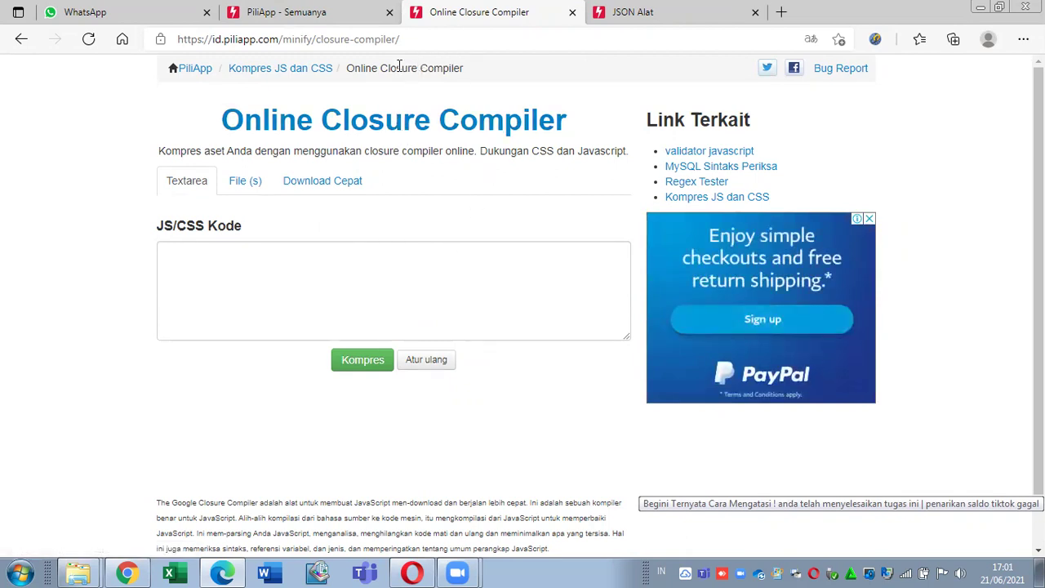
{"action": "left_click", "coordinate": [574, 13]}
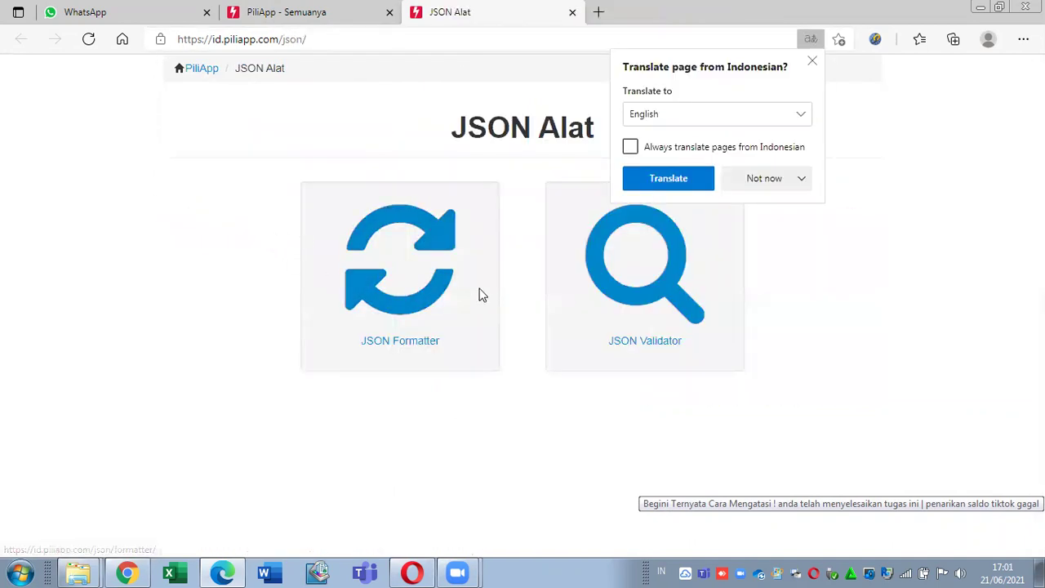
{"action": "left_click", "coordinate": [607, 307]}
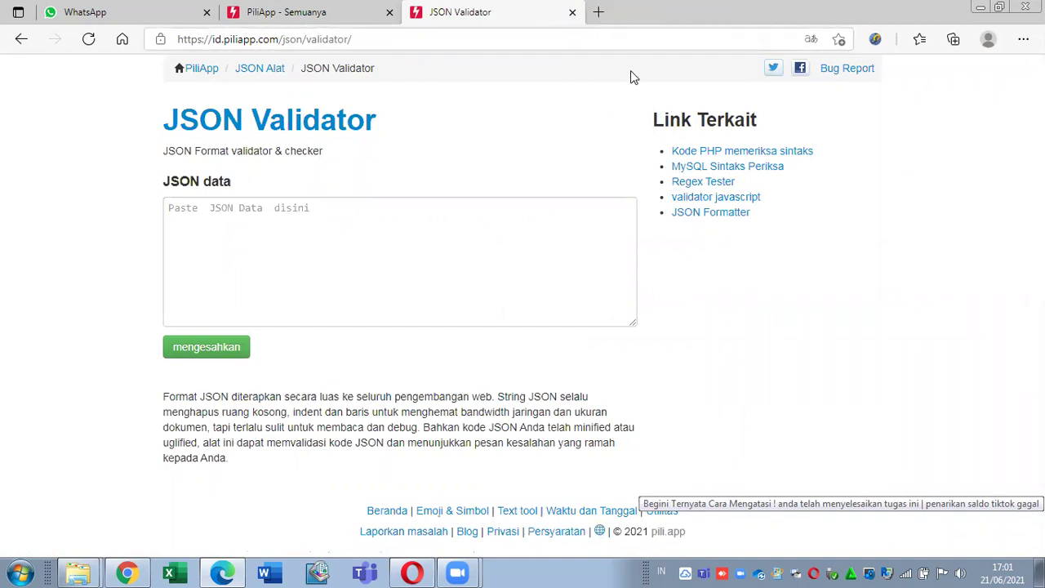
{"action": "left_click", "coordinate": [573, 13]}
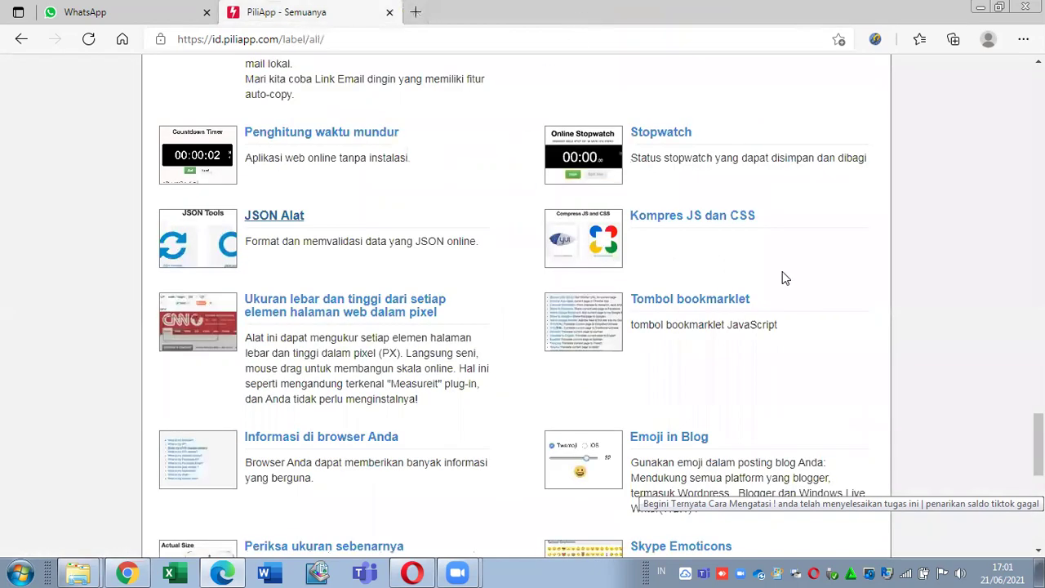
Step: Open the web-page pixel measuring tool in a new tab and look over its page
{"action": "scroll", "coordinate": [1037, 445], "scroll_direction": "down", "scroll_amount": 1}
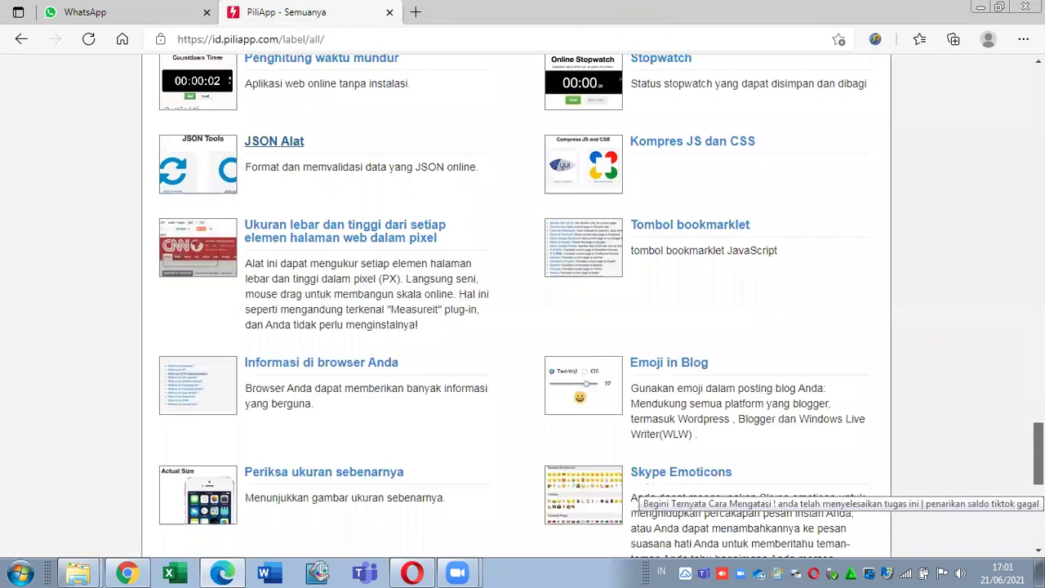
{"action": "scroll", "coordinate": [1038, 458], "scroll_direction": "down", "scroll_amount": 1}
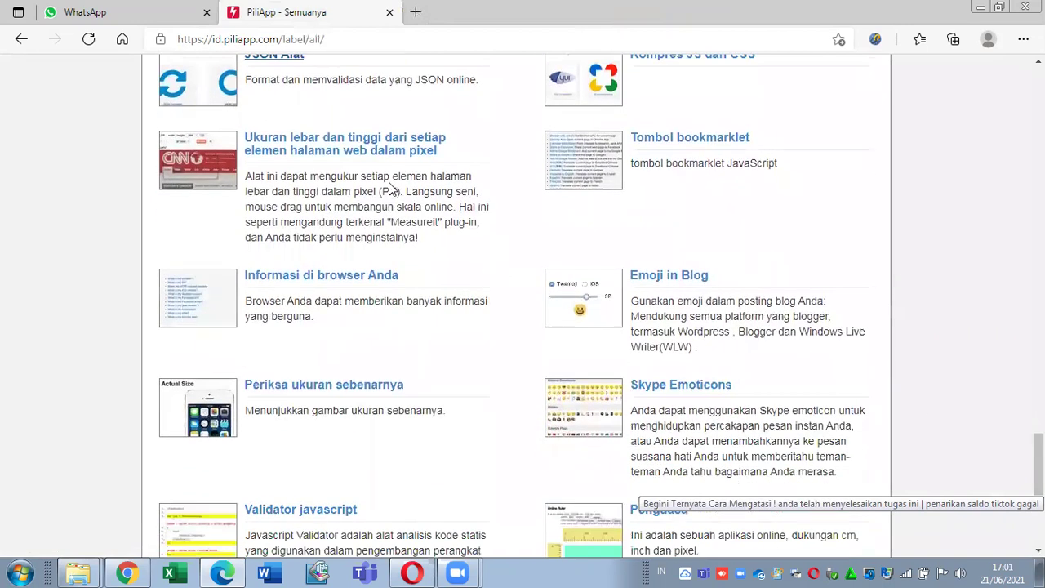
{"action": "right_click", "coordinate": [331, 157]}
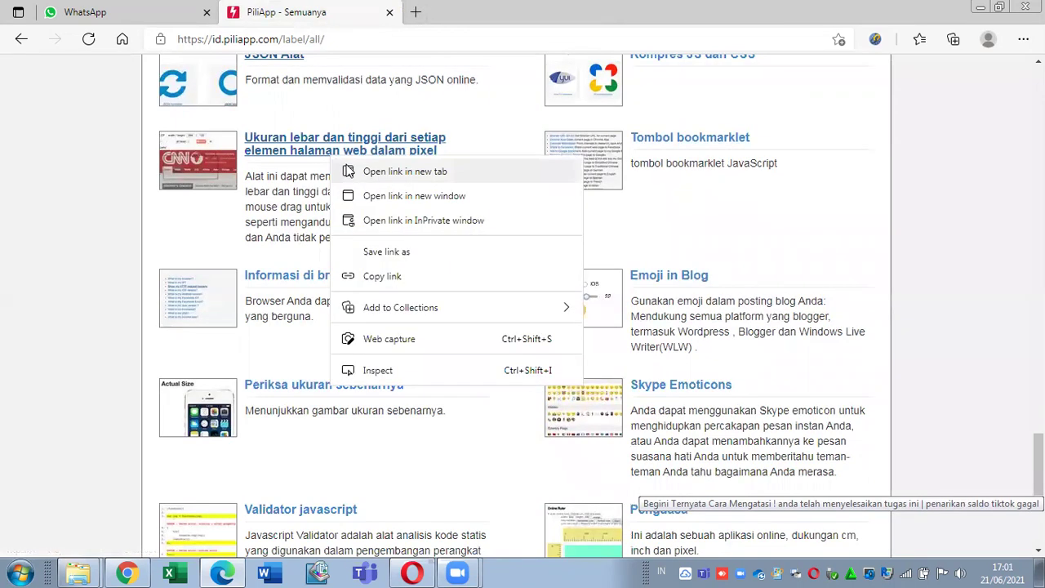
{"action": "left_click", "coordinate": [347, 170]}
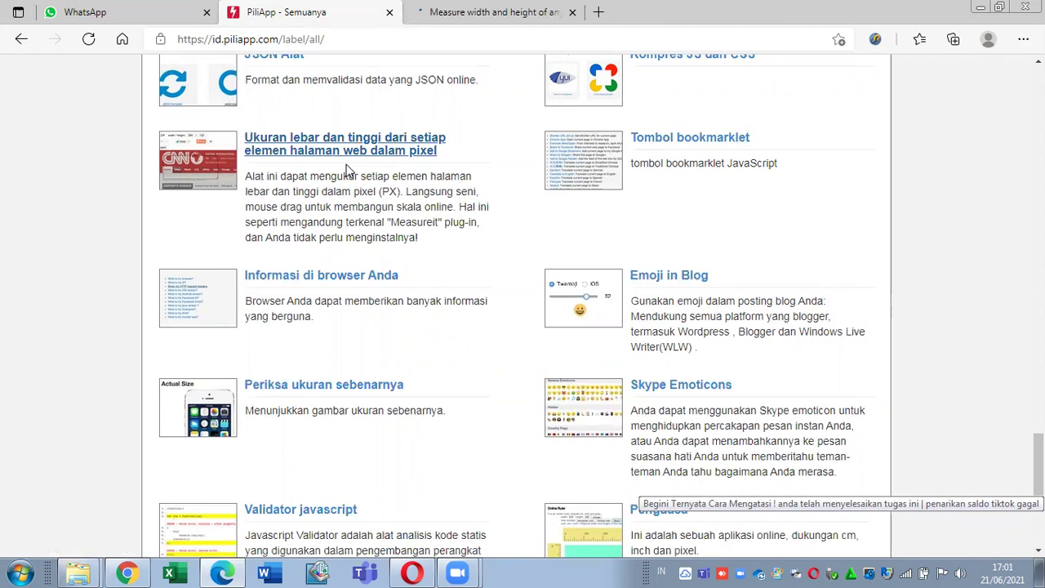
{"action": "left_click", "coordinate": [462, 8]}
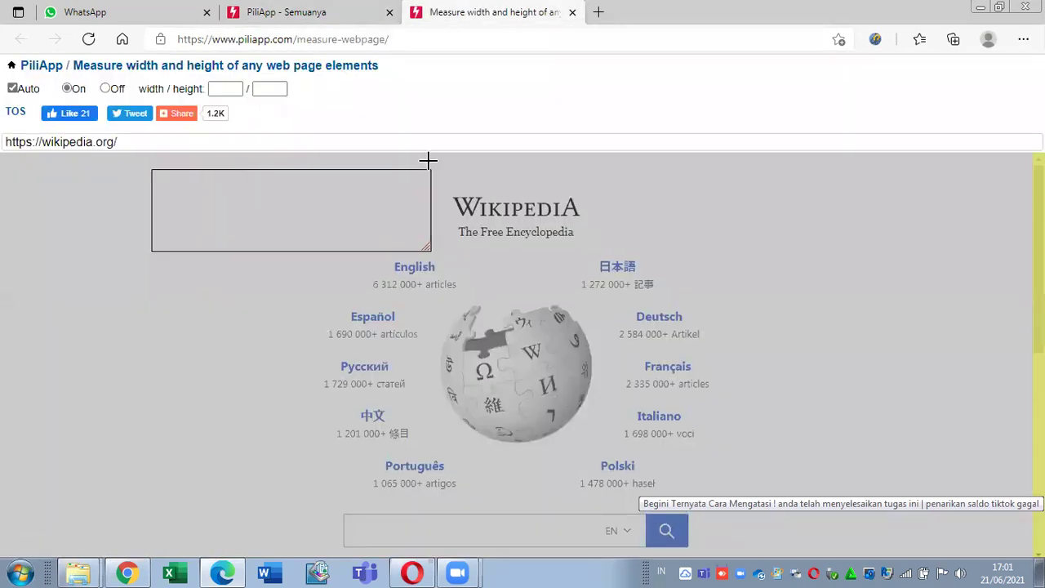
{"action": "scroll", "coordinate": [523, 351], "scroll_direction": "down", "scroll_amount": 3}
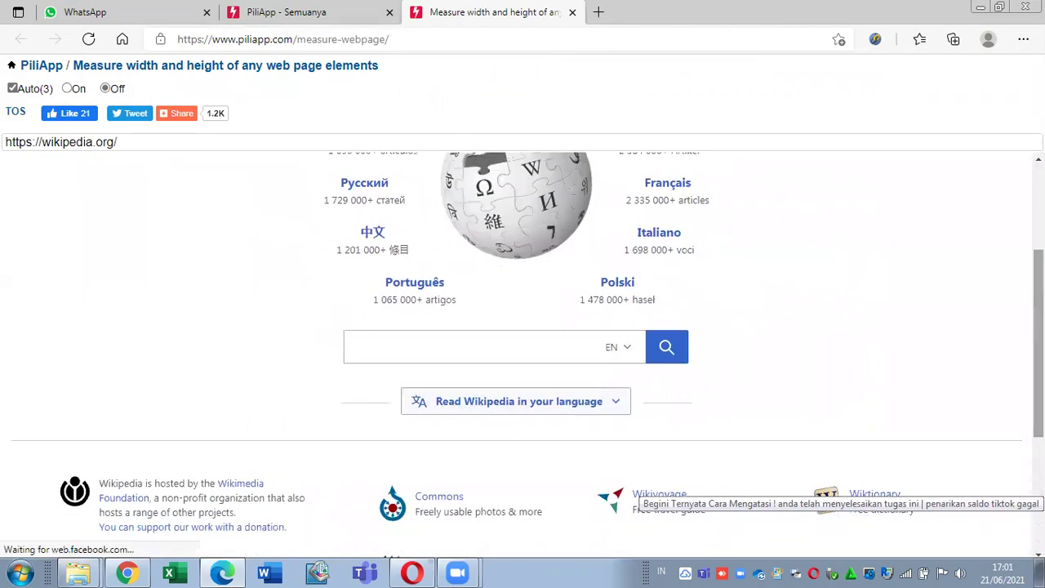
{"action": "scroll", "coordinate": [523, 351], "scroll_direction": "up", "scroll_amount": 1}
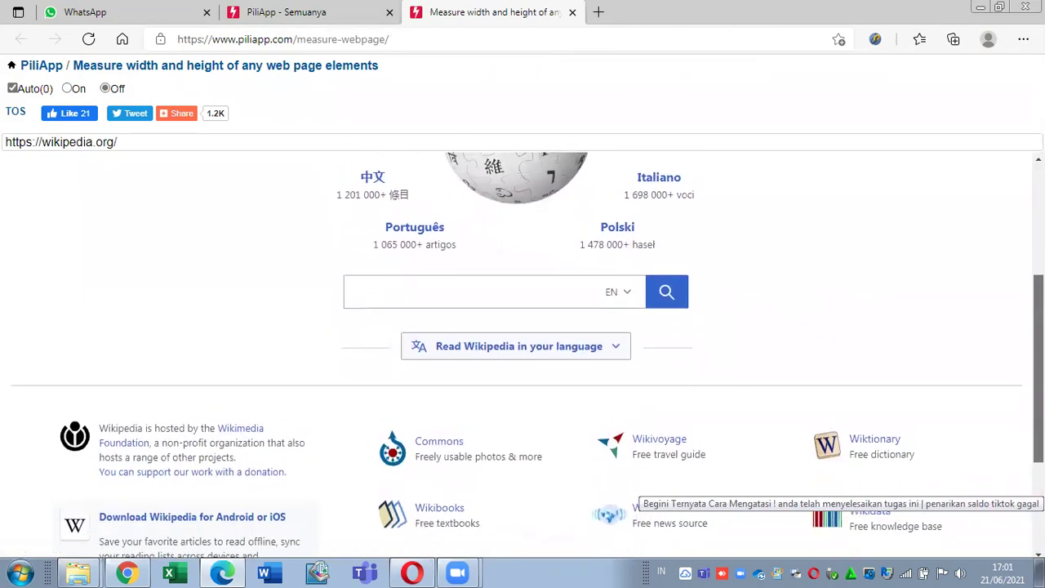
{"action": "scroll", "coordinate": [523, 352], "scroll_direction": "down", "scroll_amount": 1}
{"action": "scroll", "coordinate": [523, 352], "scroll_direction": "down", "scroll_amount": 1}
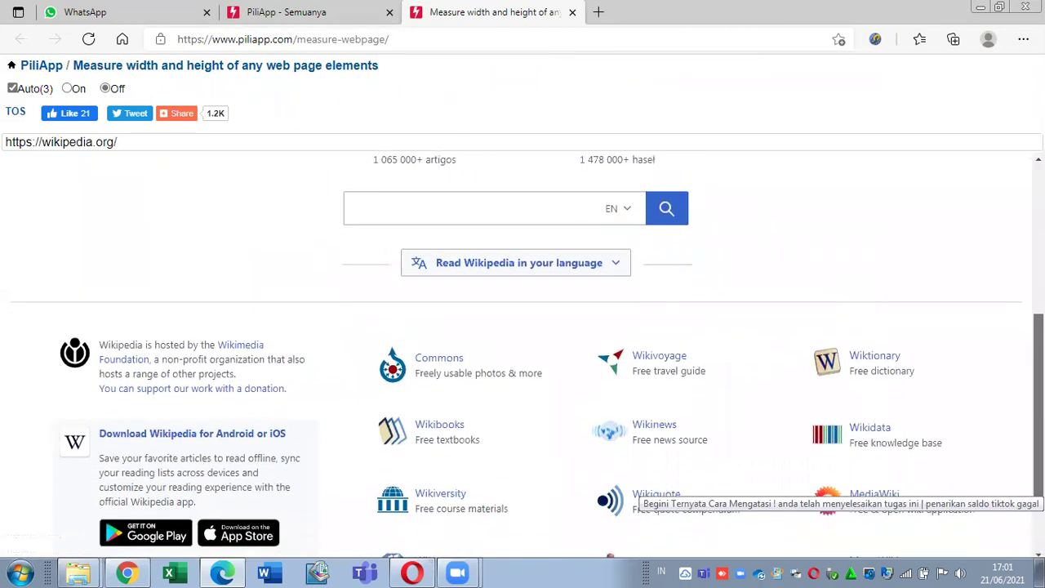
{"action": "scroll", "coordinate": [522, 351], "scroll_direction": "up", "scroll_amount": 4}
{"action": "scroll", "coordinate": [522, 351], "scroll_direction": "down", "scroll_amount": 4}
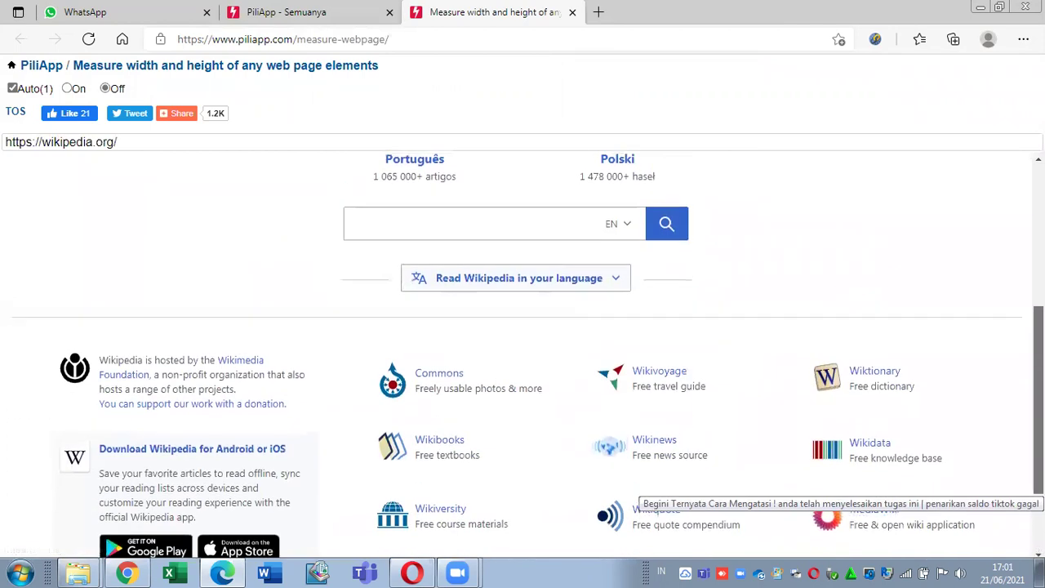
{"action": "scroll", "coordinate": [522, 351], "scroll_direction": "up", "scroll_amount": 1}
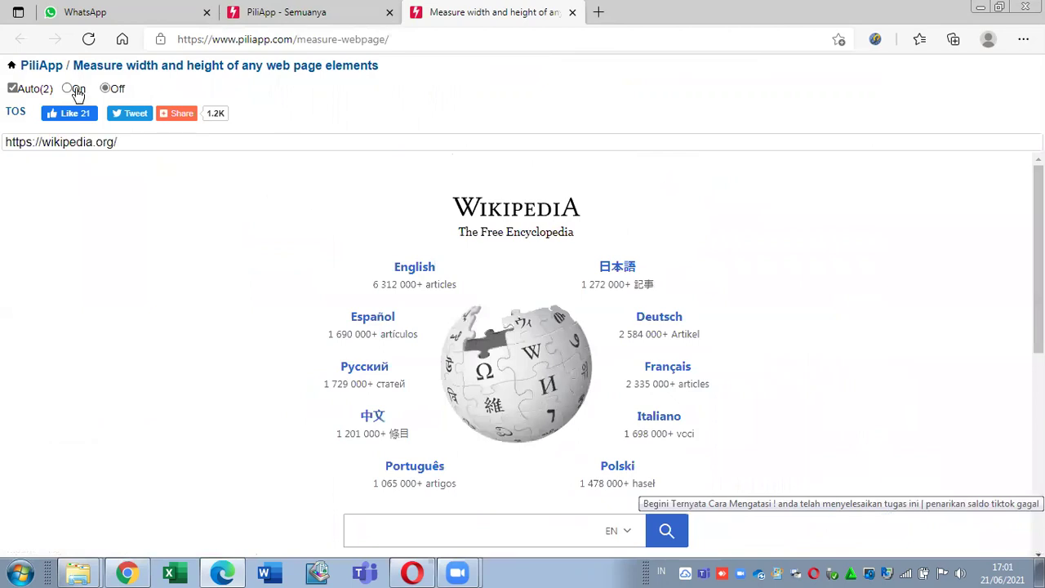
Step: Turn measuring mode on and draw a 415 × 170 box over the Wikipedia globe
{"action": "left_click", "coordinate": [67, 89]}
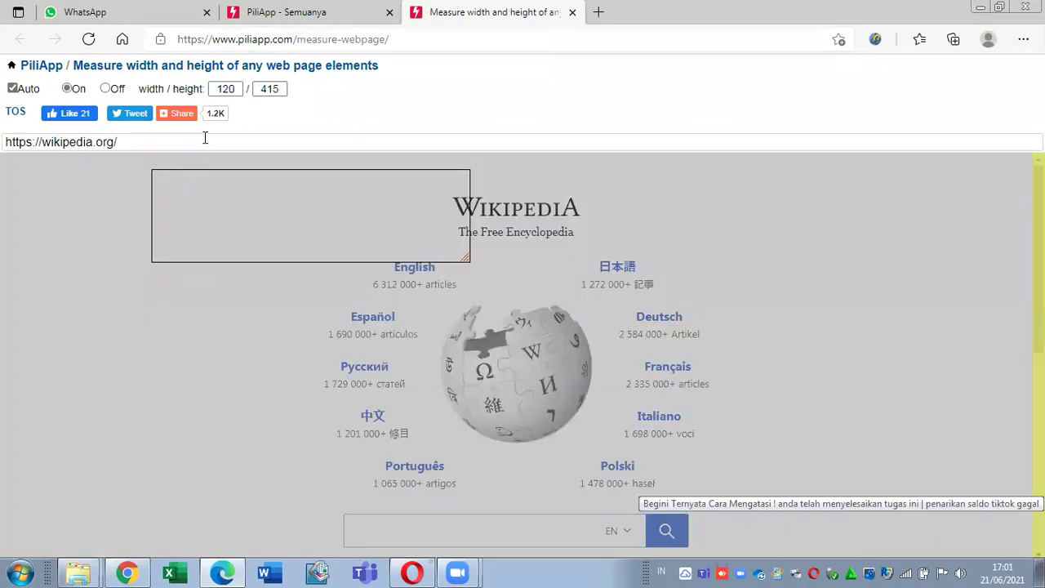
{"action": "left_click_drag", "start_coordinate": [401, 226], "coordinate": [253, 210]}
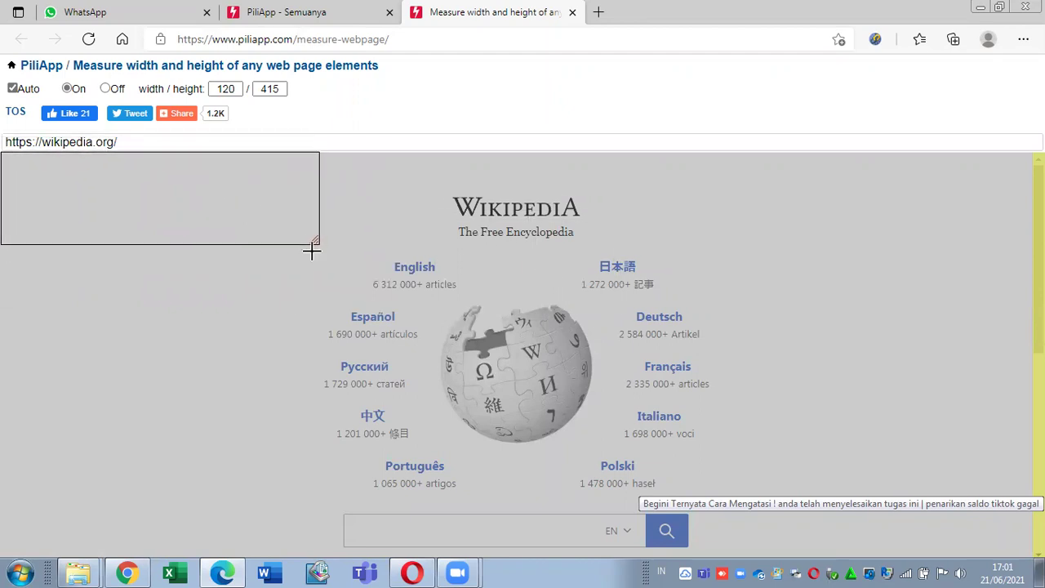
{"action": "left_click_drag", "start_coordinate": [319, 243], "coordinate": [638, 373]}
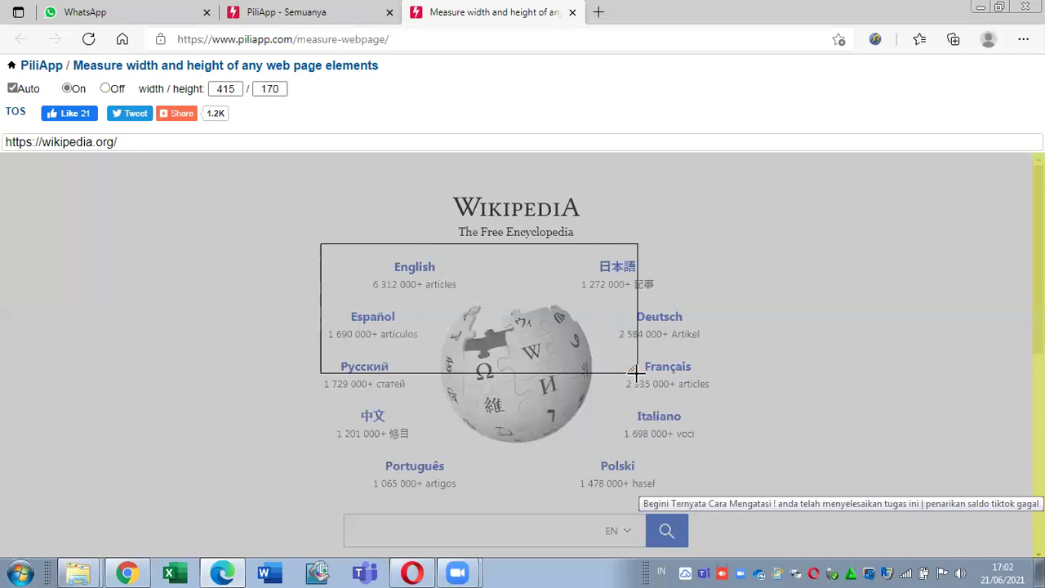
{"action": "scroll", "coordinate": [523, 356], "scroll_direction": "down", "scroll_amount": 5}
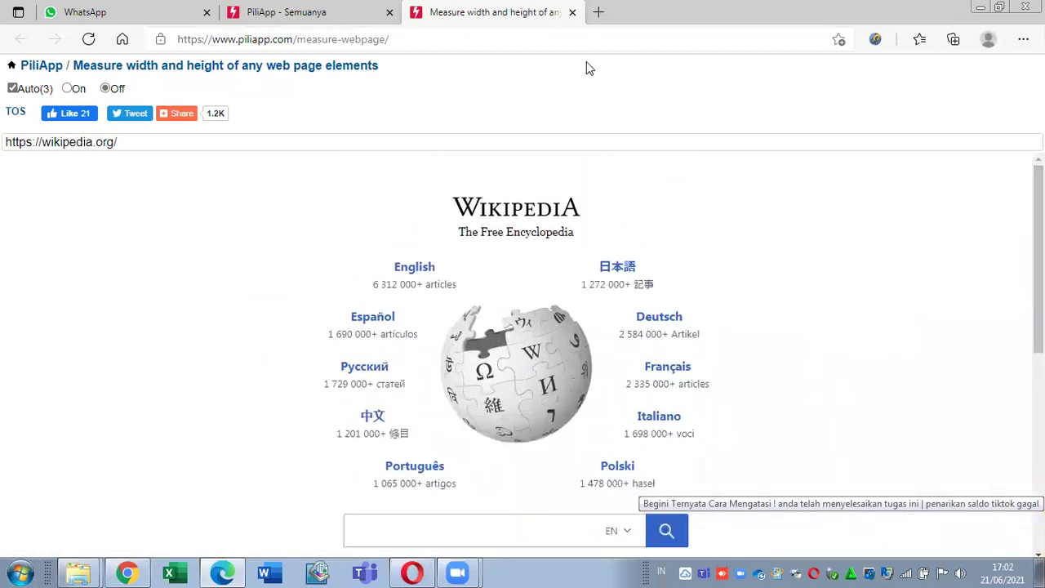
Step: Close the measurer, briefly view the Tombol bookmarklet page in a new tab, then close it
{"action": "left_click", "coordinate": [575, 13]}
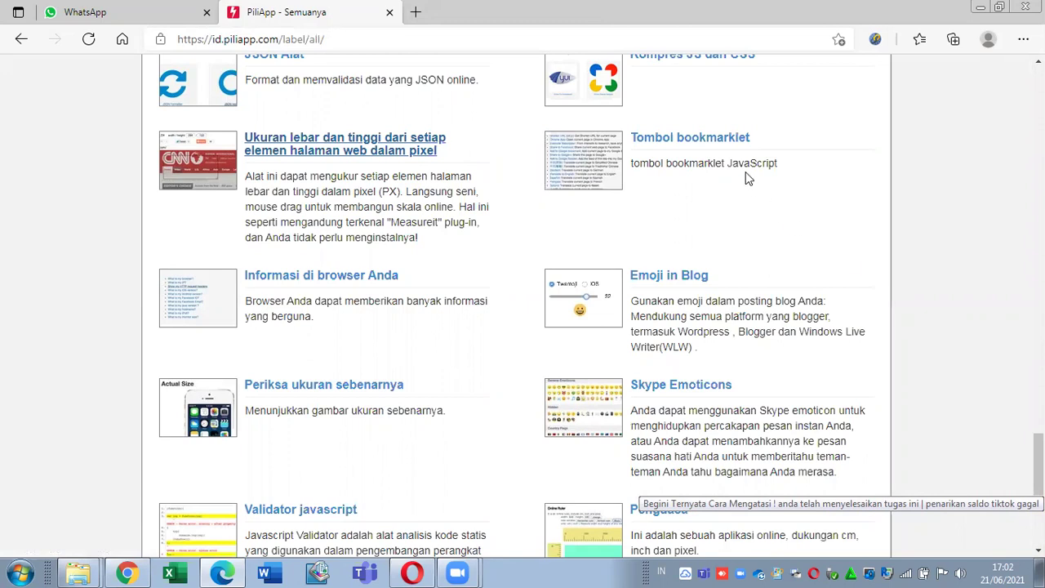
{"action": "right_click", "coordinate": [724, 143]}
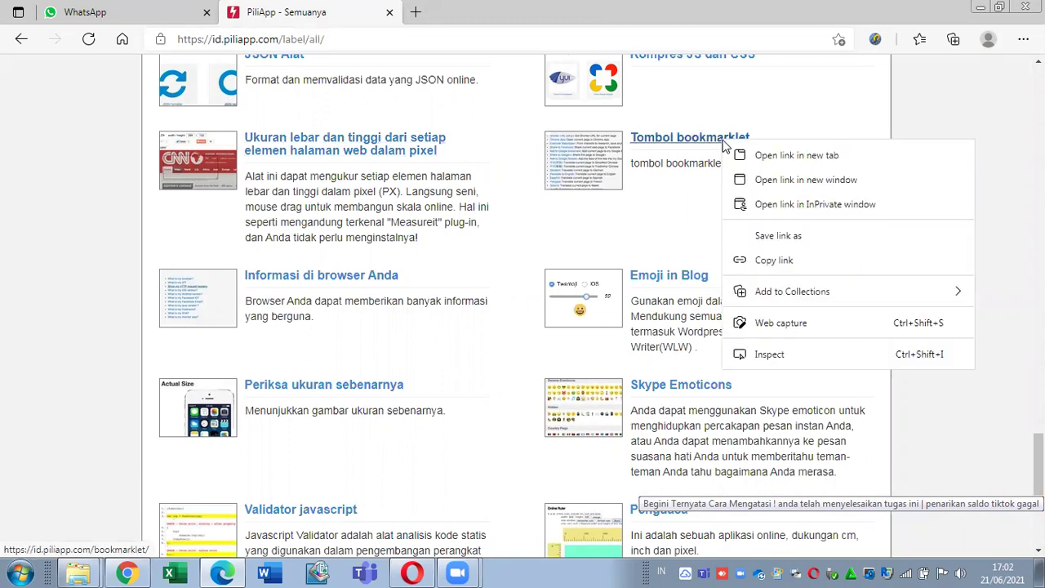
{"action": "left_click", "coordinate": [796, 155]}
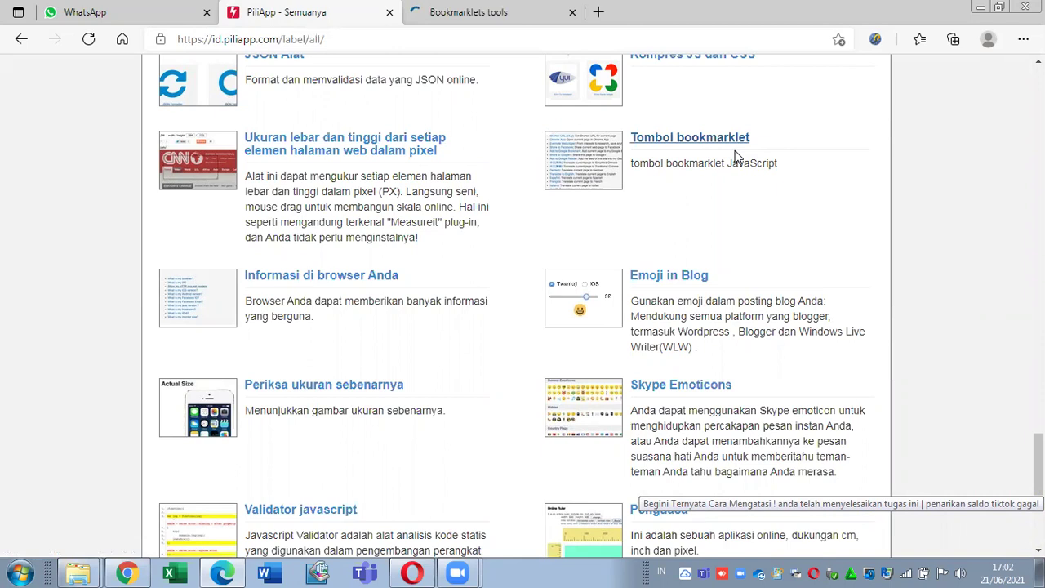
{"action": "left_click", "coordinate": [436, 8]}
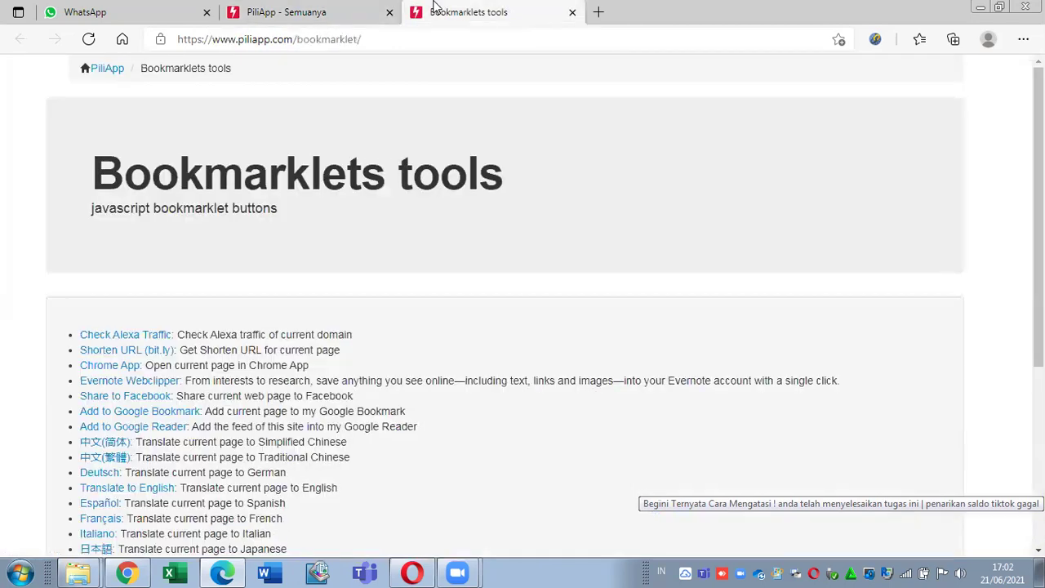
{"action": "left_click", "coordinate": [573, 13]}
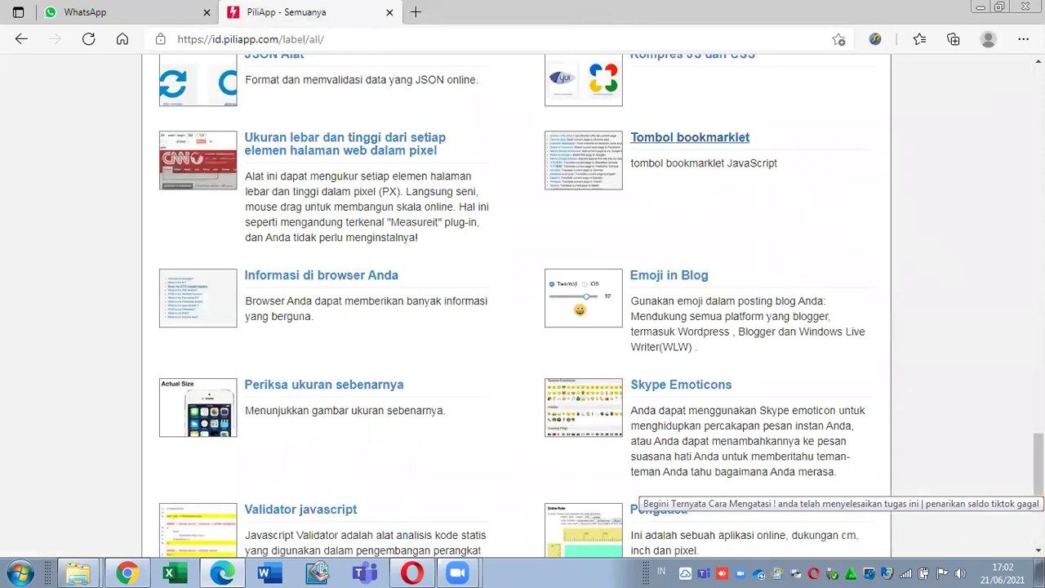
{"action": "scroll", "coordinate": [1037, 482], "scroll_direction": "down", "scroll_amount": 1}
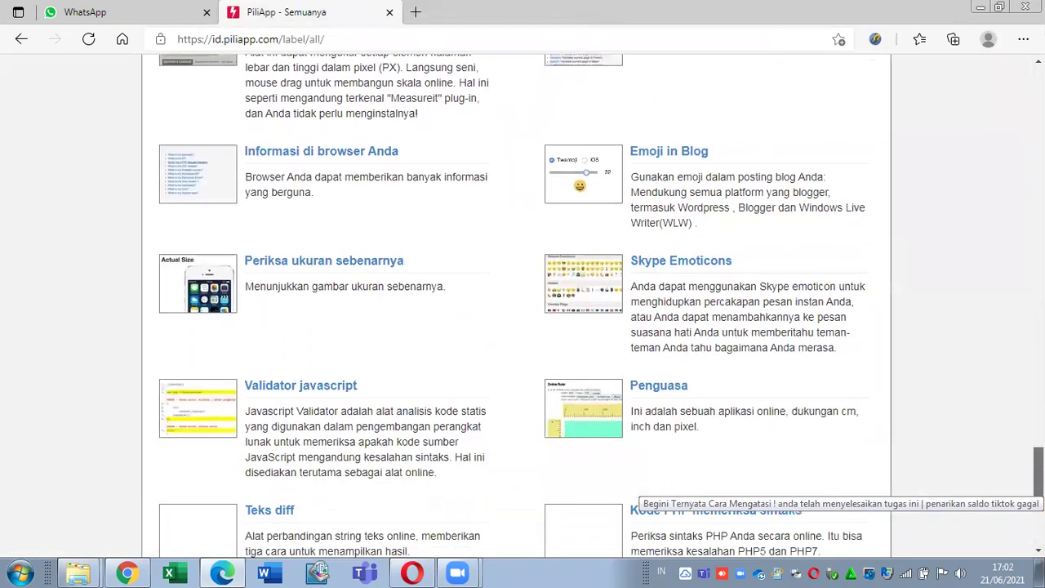
{"action": "right_click", "coordinate": [334, 175]}
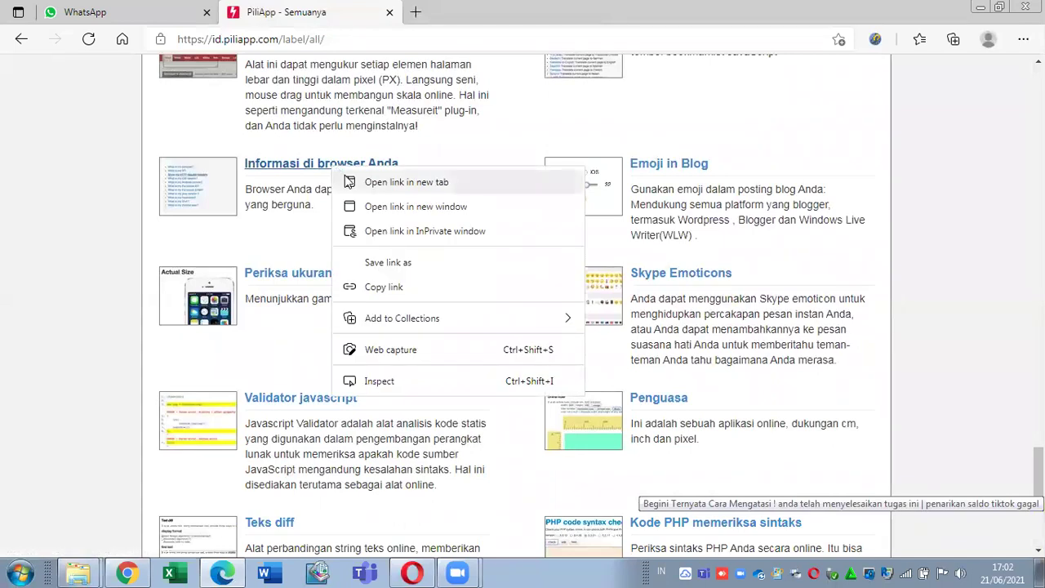
Step: Open 'Informasi di browser Anda' in a new tab and check the operating system in use
{"action": "left_click", "coordinate": [345, 176]}
{"action": "left_click", "coordinate": [481, 9]}
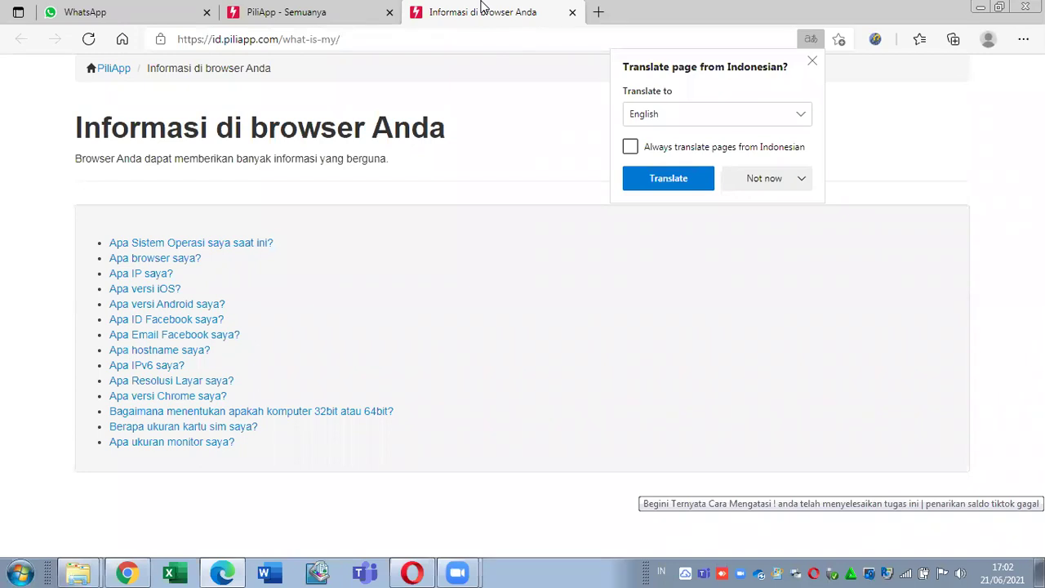
{"action": "left_click", "coordinate": [238, 245]}
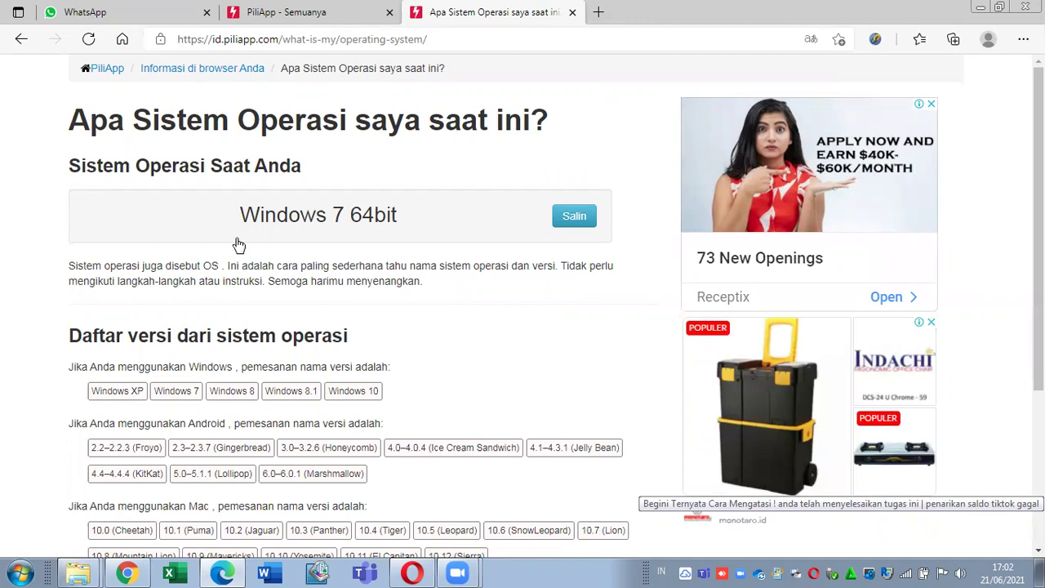
{"action": "scroll", "coordinate": [238, 245], "scroll_direction": "down", "scroll_amount": 3}
{"action": "scroll", "coordinate": [238, 245], "scroll_direction": "up", "scroll_amount": 3}
Step: Check 'Apa versi Android saya?', which reports a non-Android device, then go back
{"action": "left_click", "coordinate": [22, 45]}
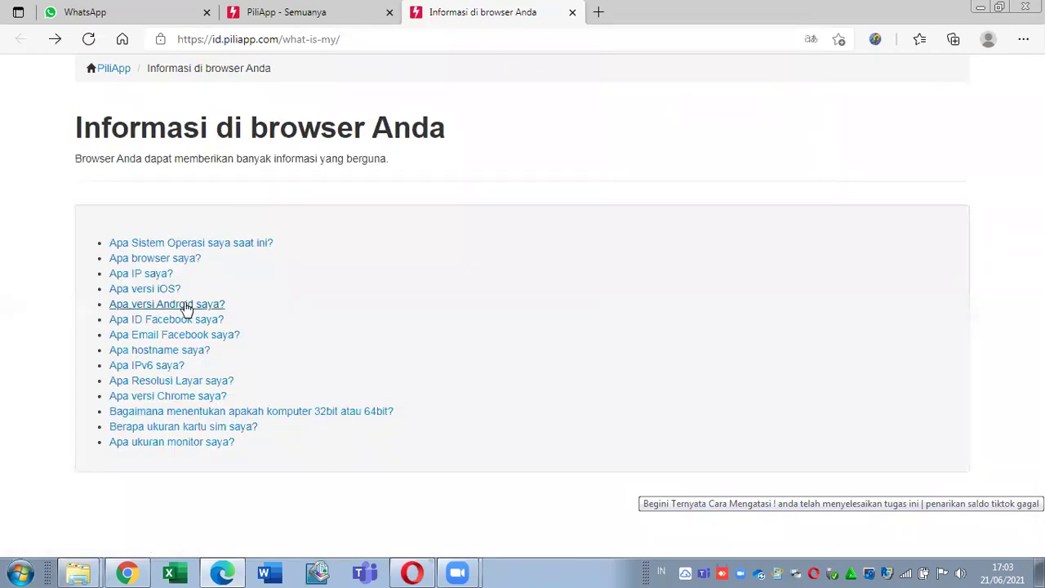
{"action": "left_click", "coordinate": [181, 305]}
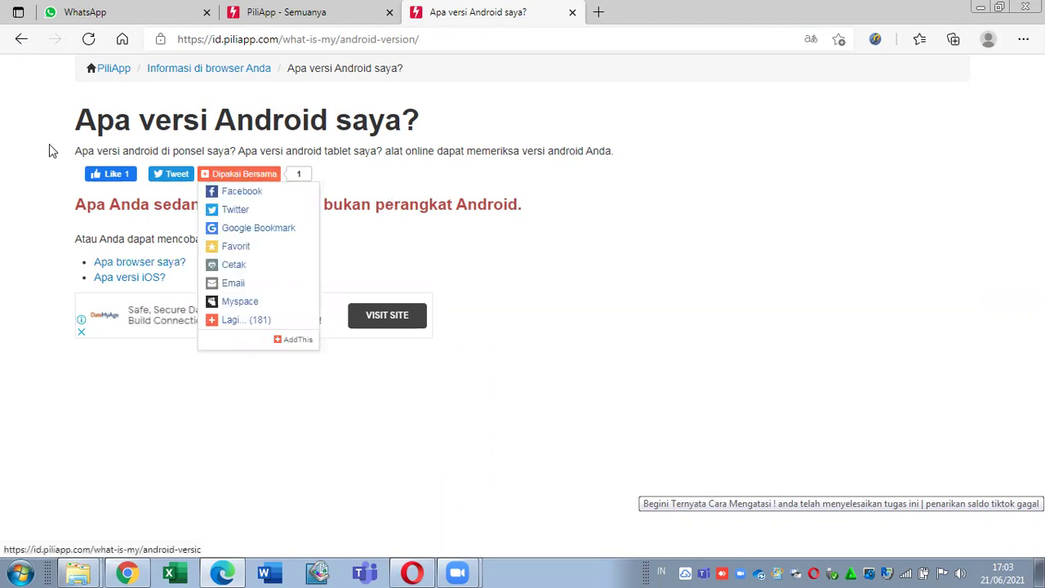
{"action": "left_click", "coordinate": [20, 41]}
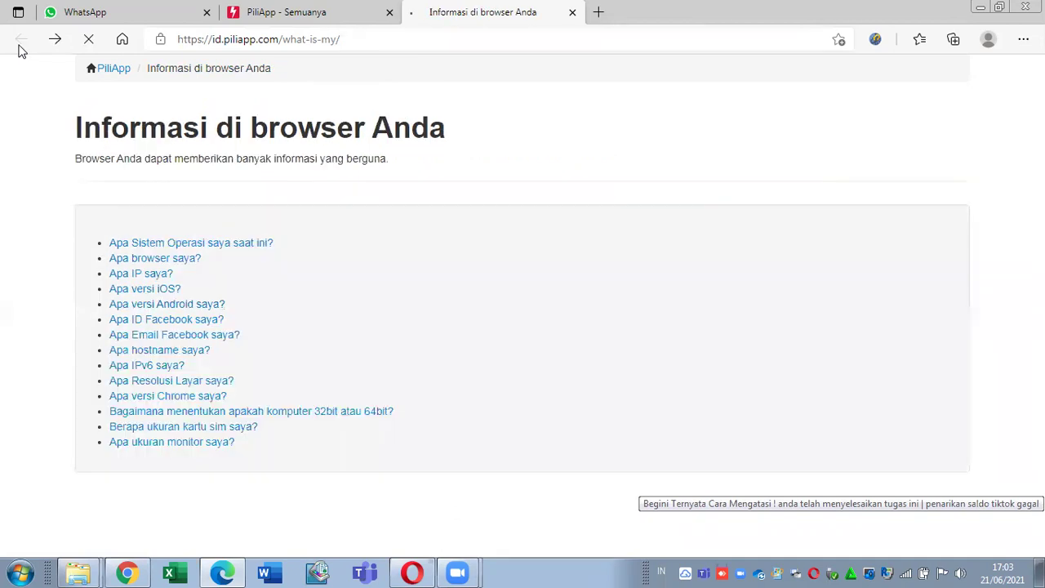
Step: Check the Facebook ID lookup and screen resolution pages, returning to the browser info list
{"action": "left_click", "coordinate": [180, 323]}
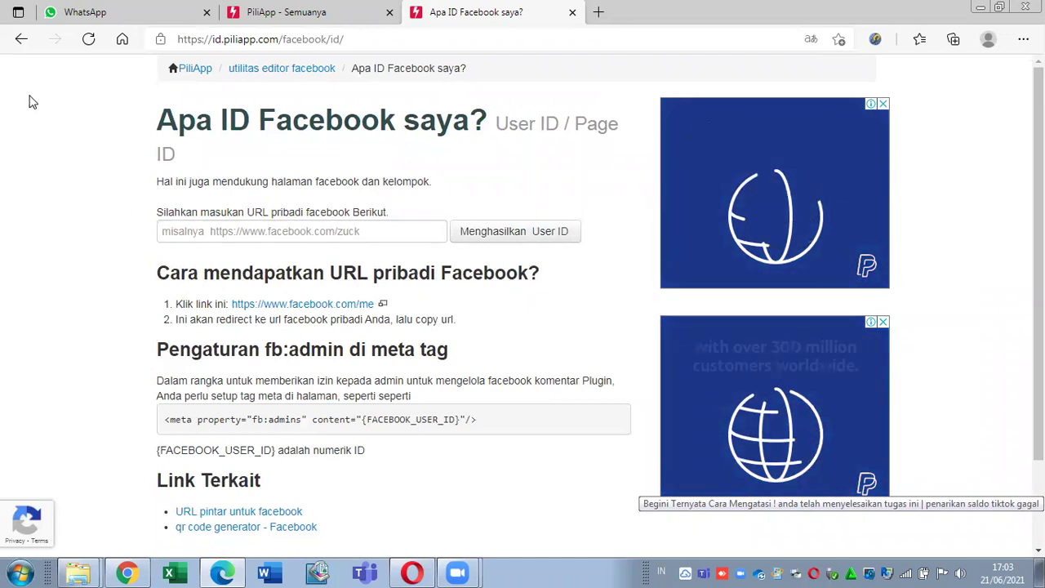
{"action": "left_click", "coordinate": [15, 47]}
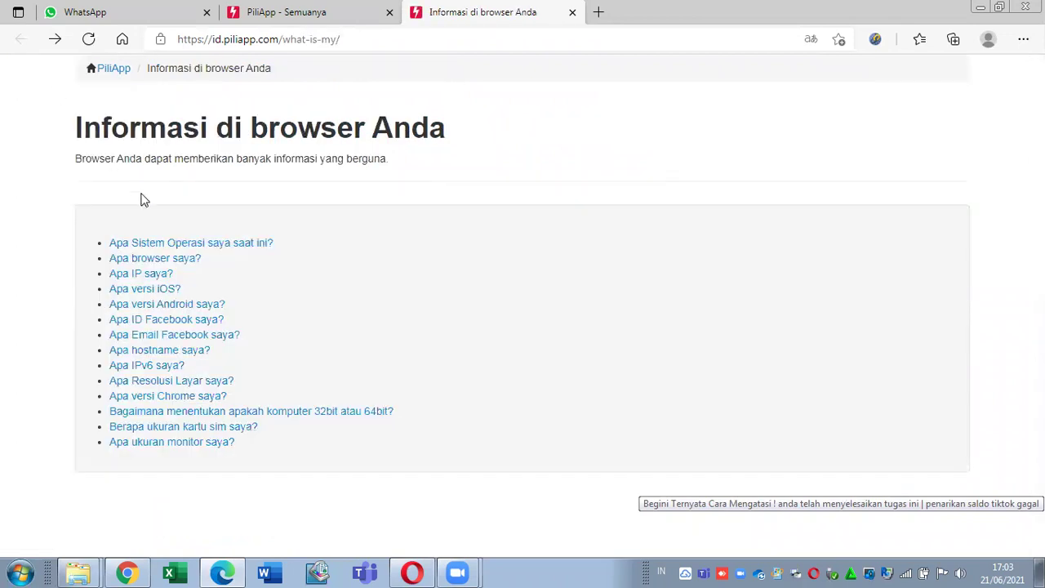
{"action": "left_click", "coordinate": [211, 382]}
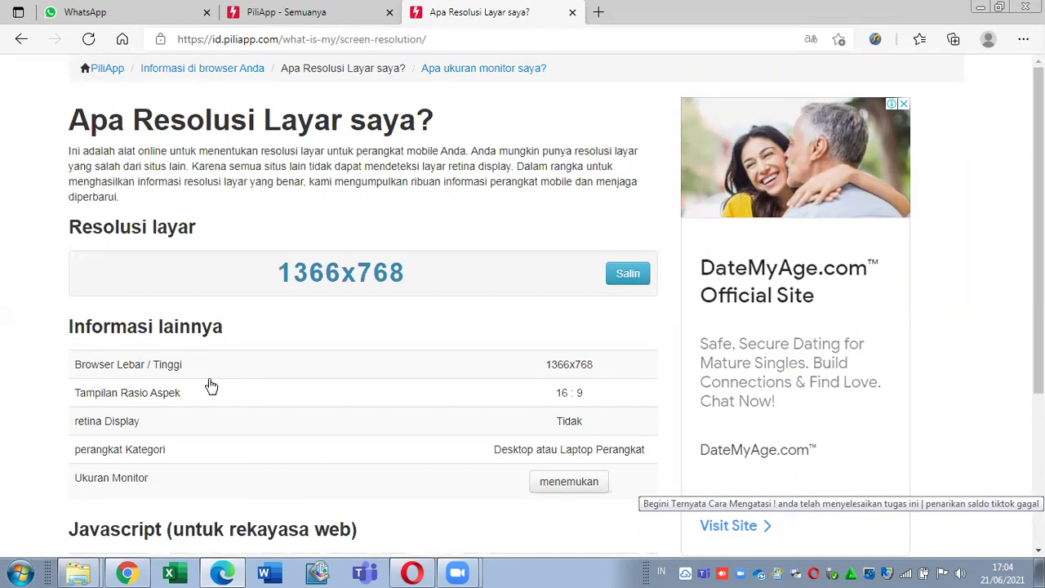
{"action": "left_click", "coordinate": [20, 40]}
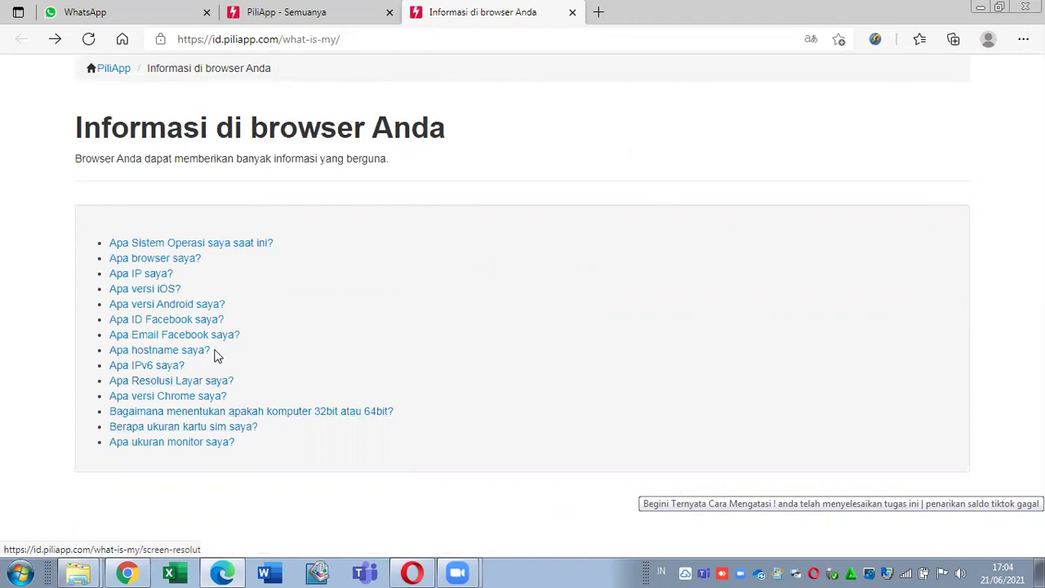
Step: View the browser user-agent page showing Chrome 91.0 on Windows 7, then close that tab
{"action": "left_click", "coordinate": [173, 261]}
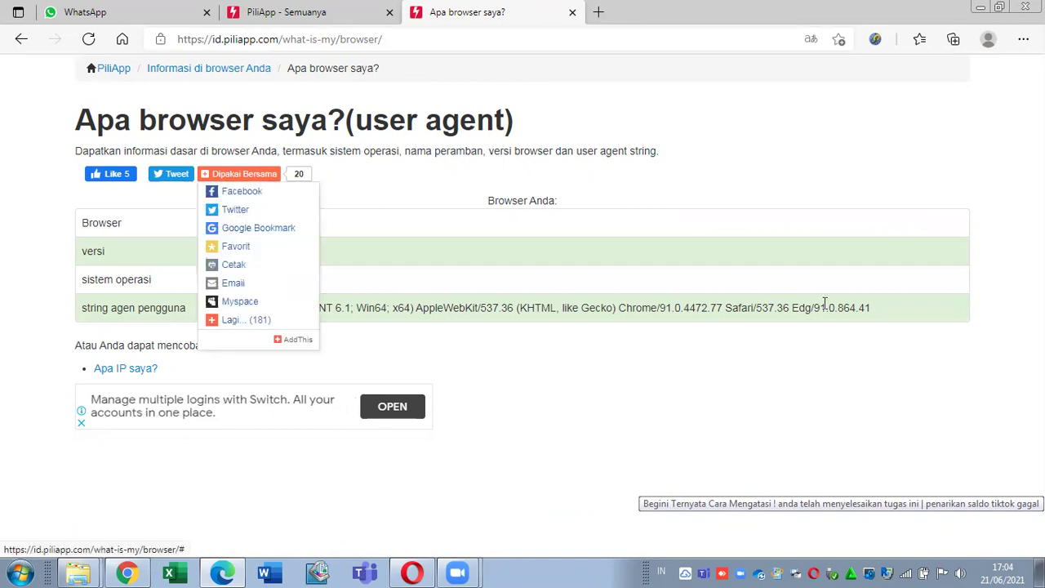
{"action": "left_click_drag", "start_coordinate": [814, 309], "coordinate": [791, 312]}
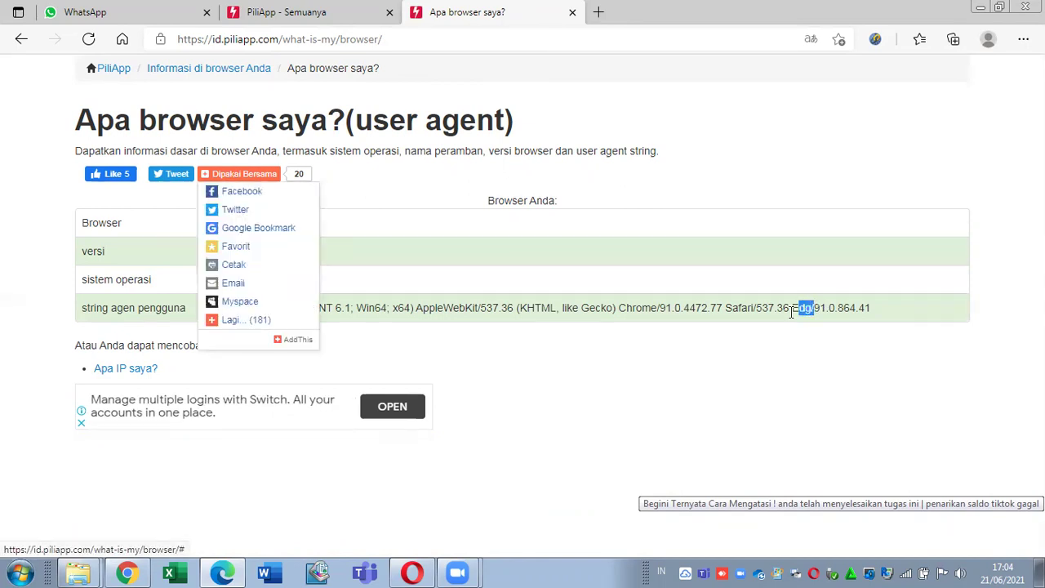
{"action": "left_click", "coordinate": [674, 319]}
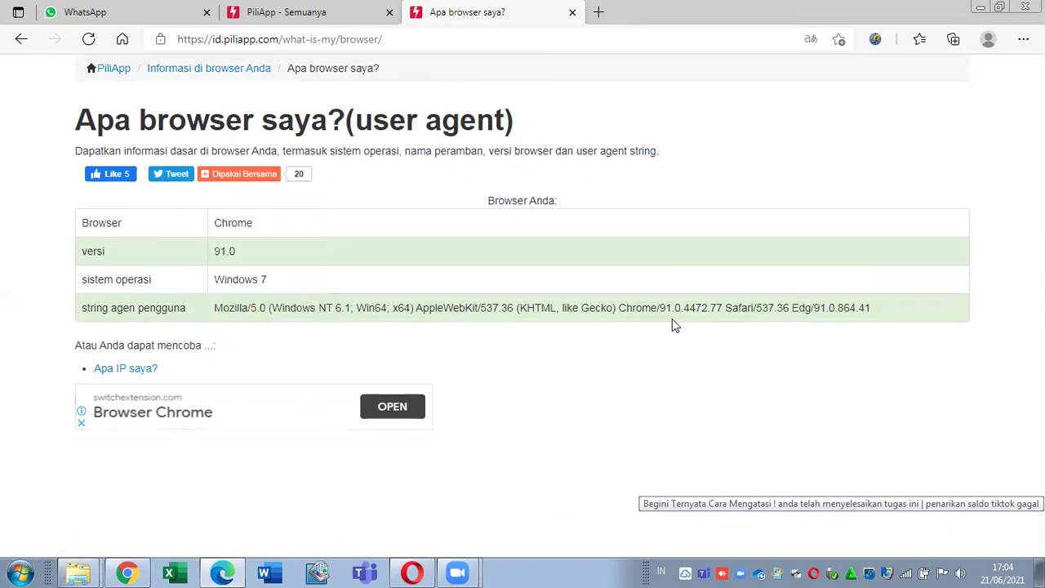
{"action": "left_click", "coordinate": [573, 14]}
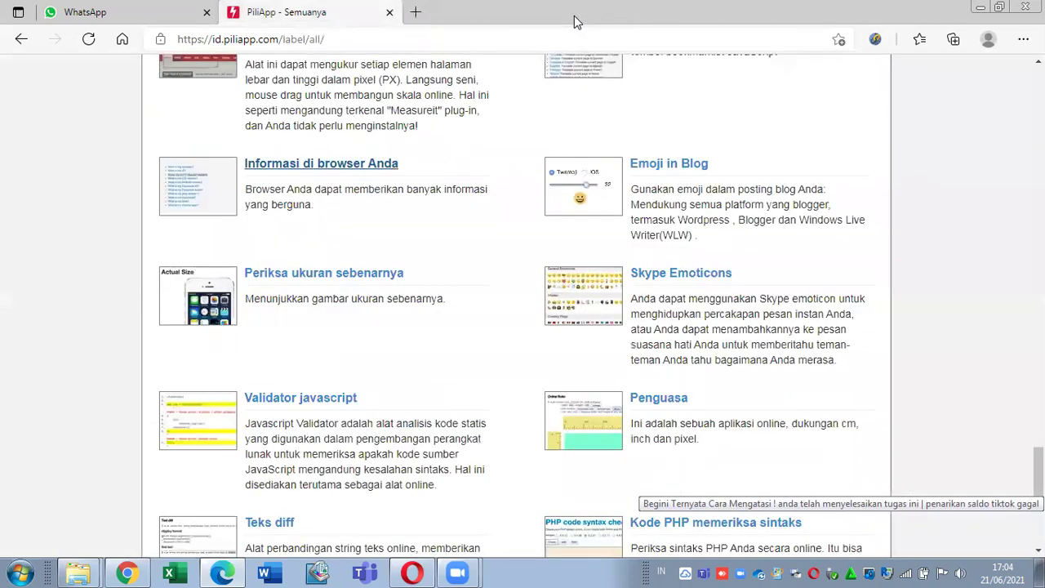
{"action": "scroll", "coordinate": [522, 310], "scroll_direction": "down", "scroll_amount": 1}
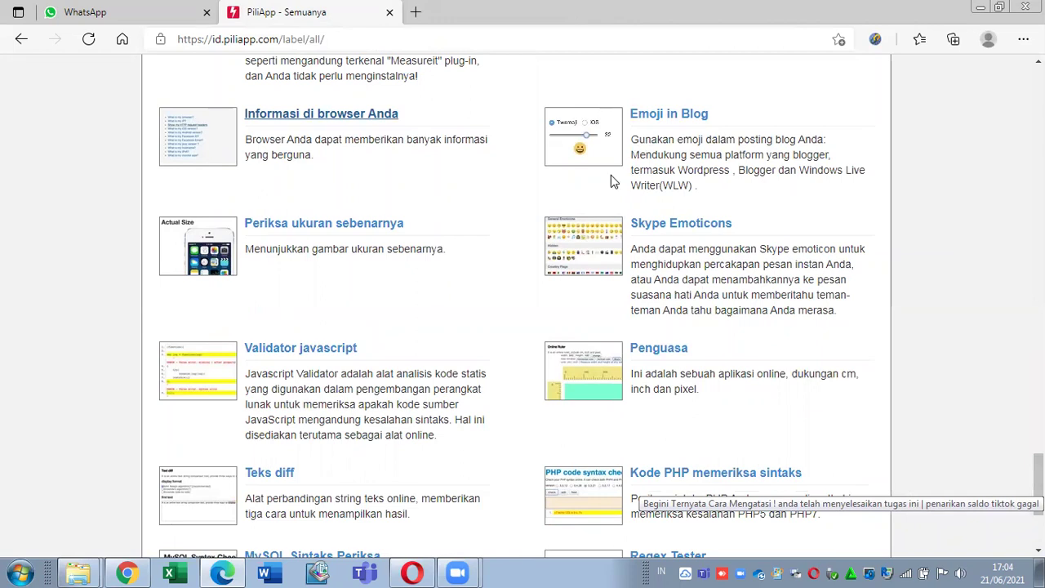
{"action": "right_click", "coordinate": [389, 232]}
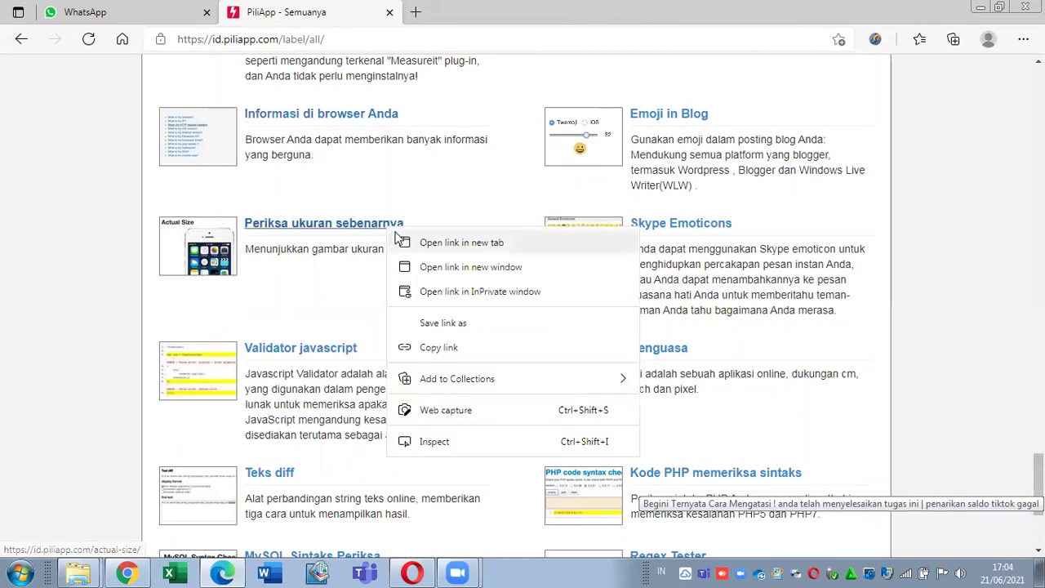
{"action": "left_click", "coordinate": [400, 235]}
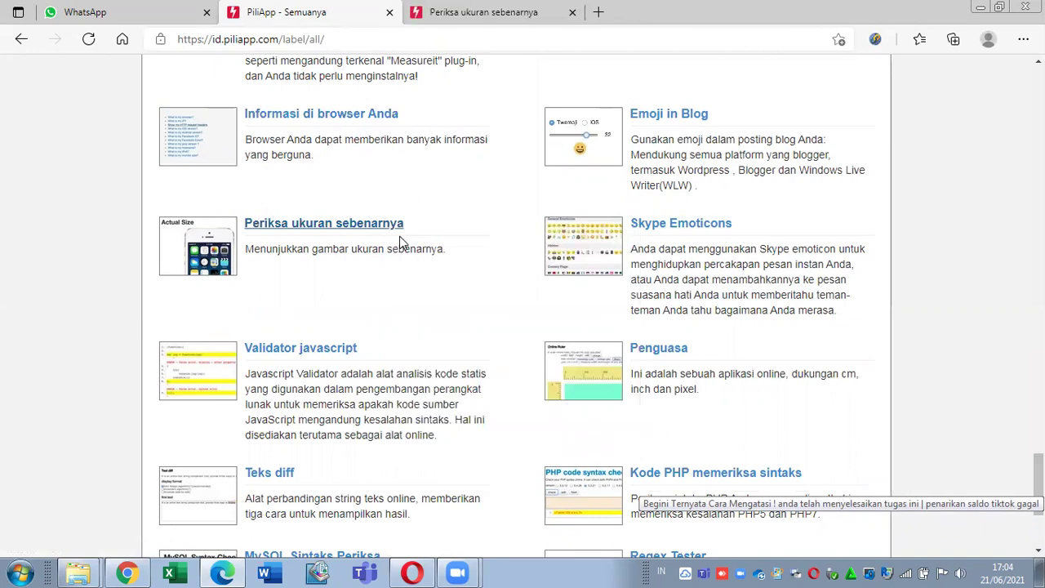
{"action": "left_click", "coordinate": [451, 8]}
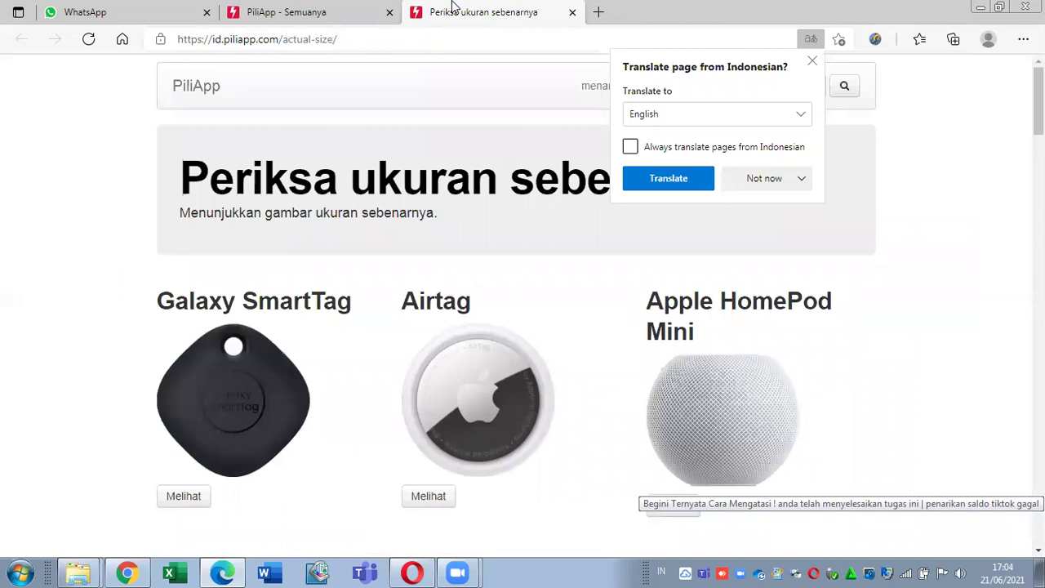
{"action": "left_click", "coordinate": [572, 12]}
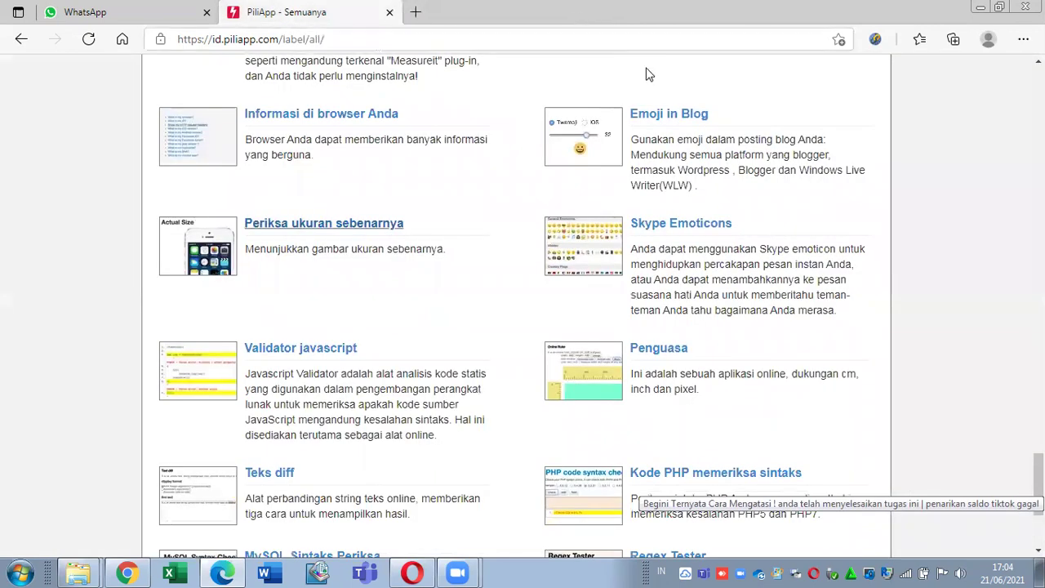
{"action": "right_click", "coordinate": [653, 360]}
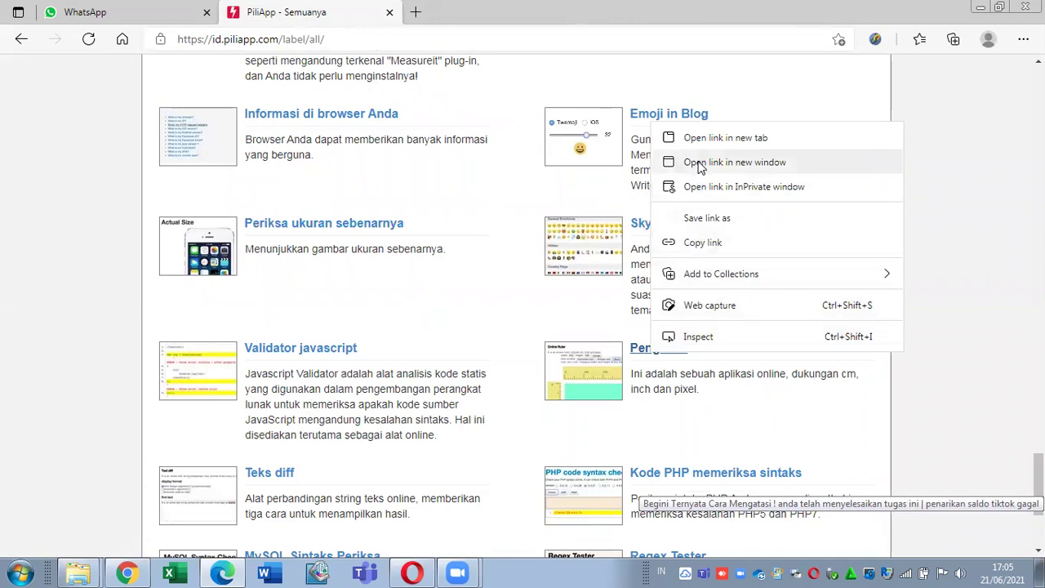
{"action": "left_click", "coordinate": [694, 138]}
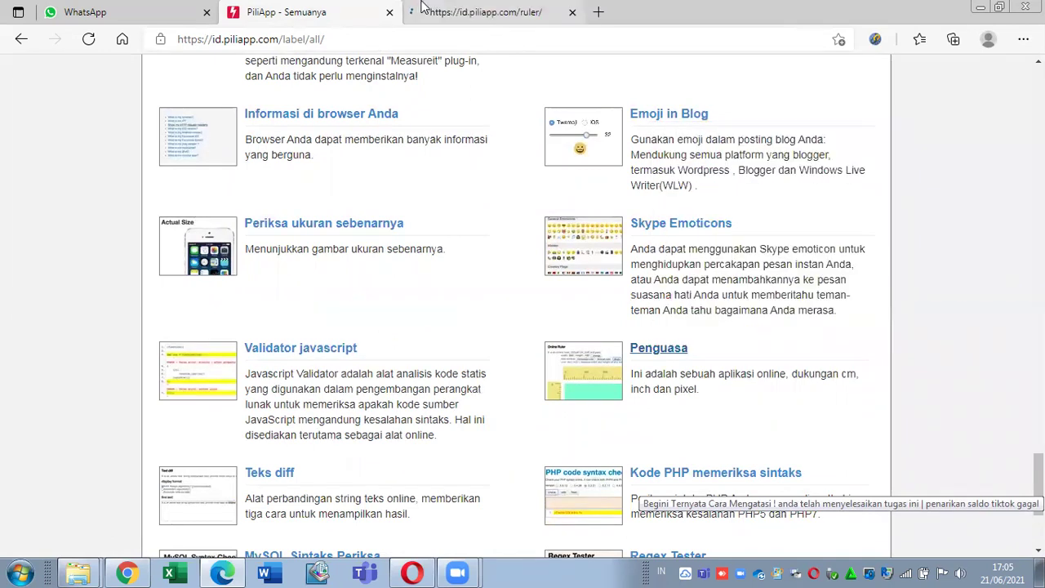
{"action": "left_click", "coordinate": [421, 8]}
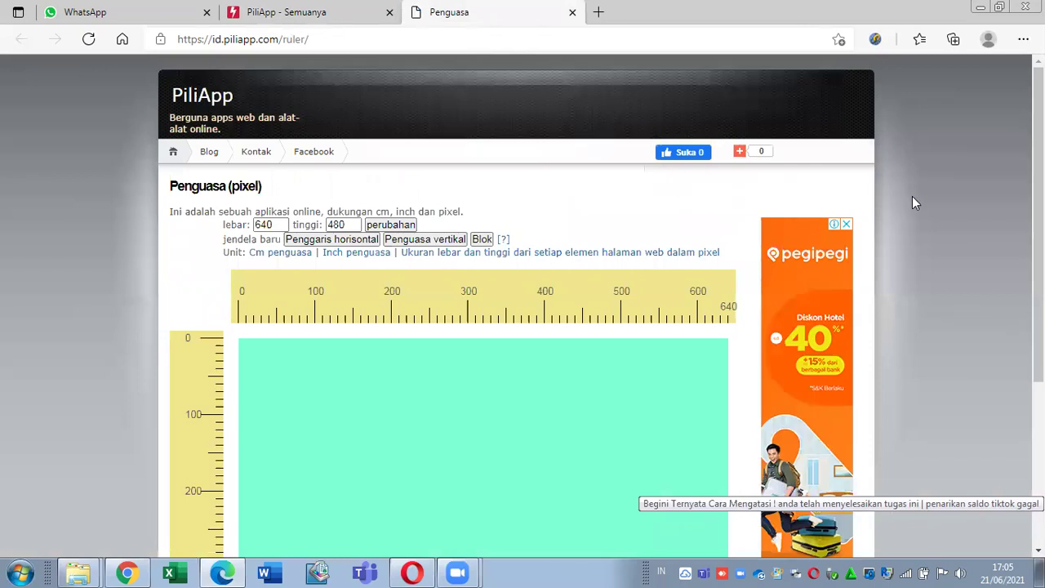
{"action": "scroll", "coordinate": [912, 196], "scroll_direction": "down", "scroll_amount": 5}
{"action": "scroll", "coordinate": [523, 302], "scroll_direction": "up", "scroll_amount": 3}
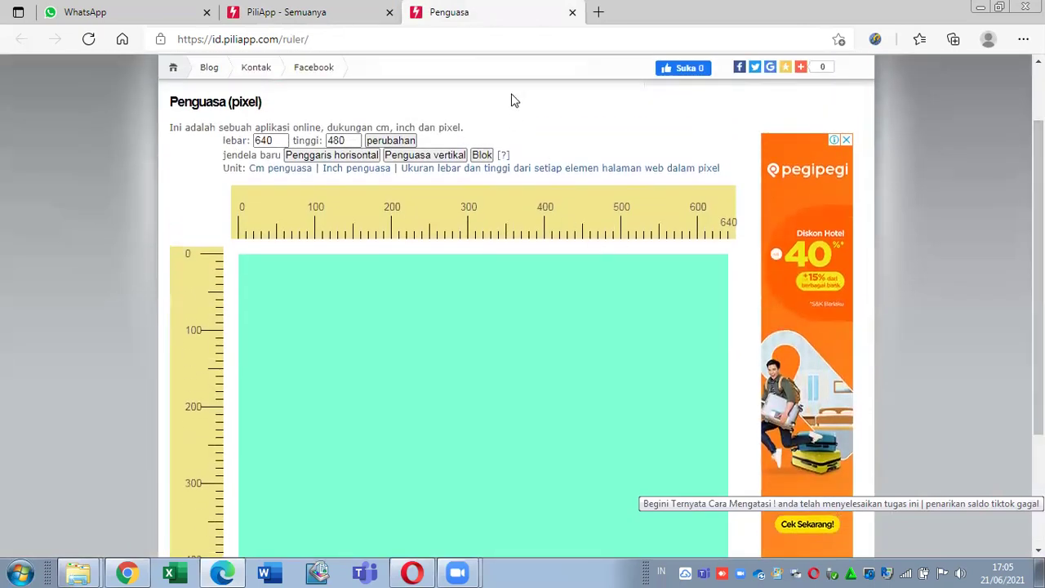
{"action": "left_click", "coordinate": [572, 12]}
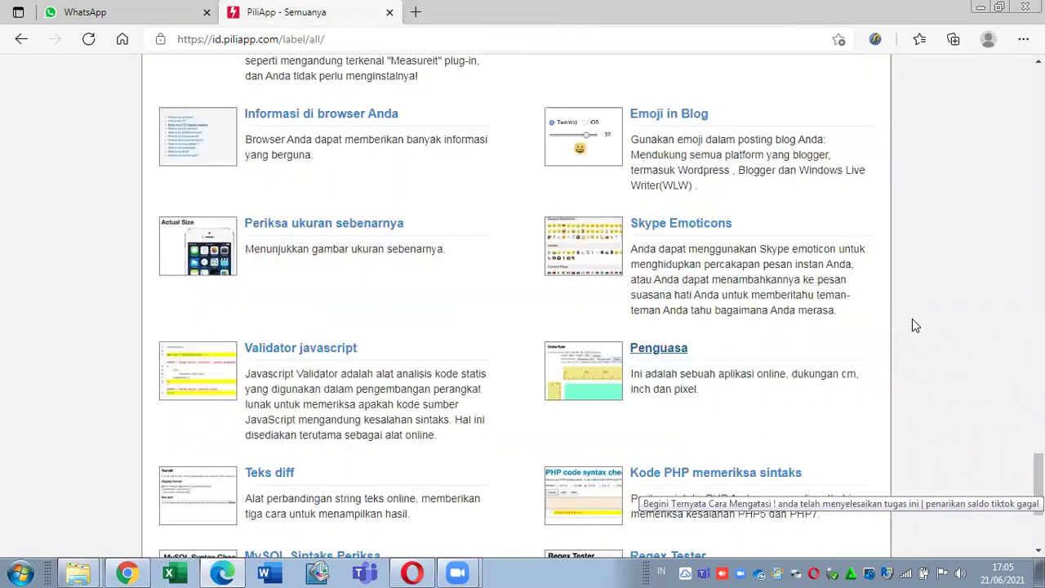
{"action": "scroll", "coordinate": [914, 325], "scroll_direction": "down", "scroll_amount": 2}
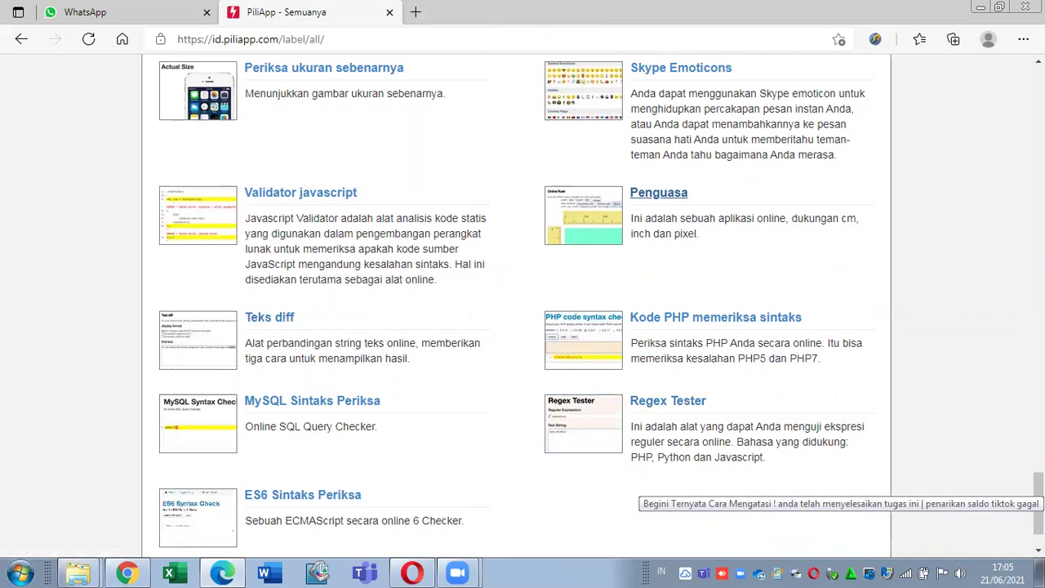
{"action": "left_click_drag", "start_coordinate": [1039, 504], "coordinate": [1038, 444]}
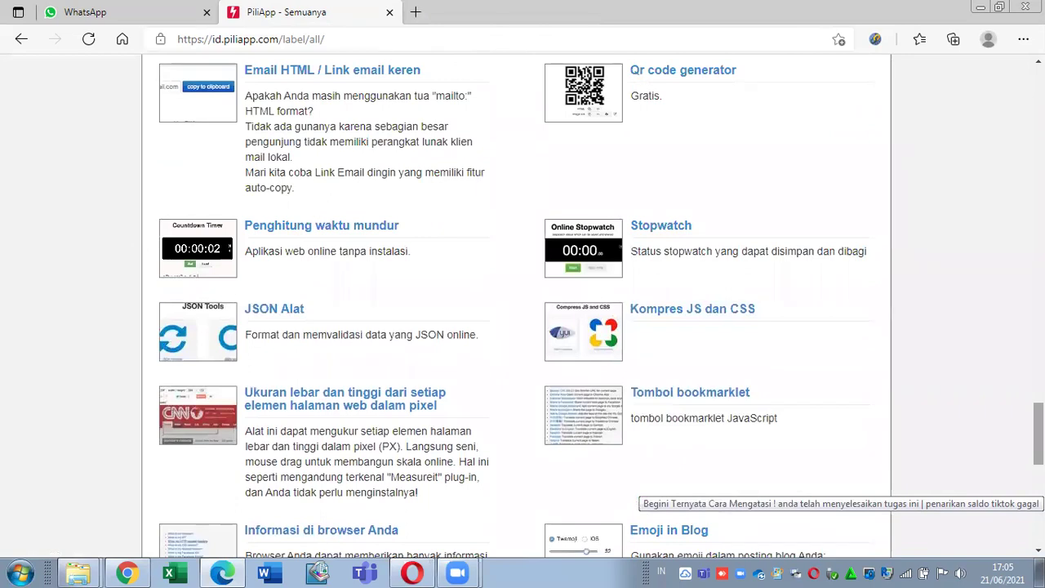
{"action": "left_click_drag", "start_coordinate": [1039, 441], "coordinate": [1039, 369]}
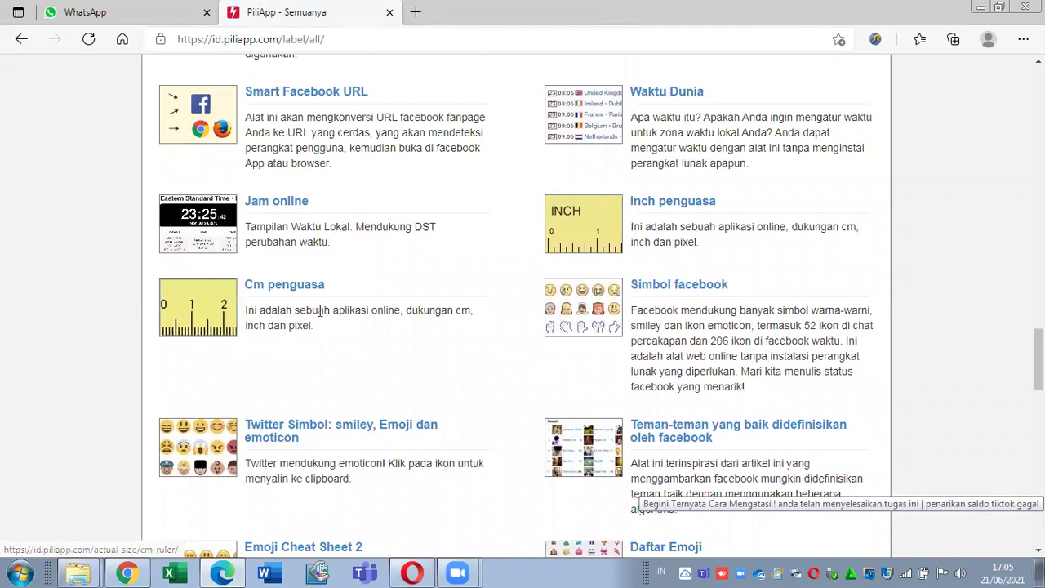
{"action": "left_click_drag", "start_coordinate": [1039, 361], "coordinate": [1039, 235]}
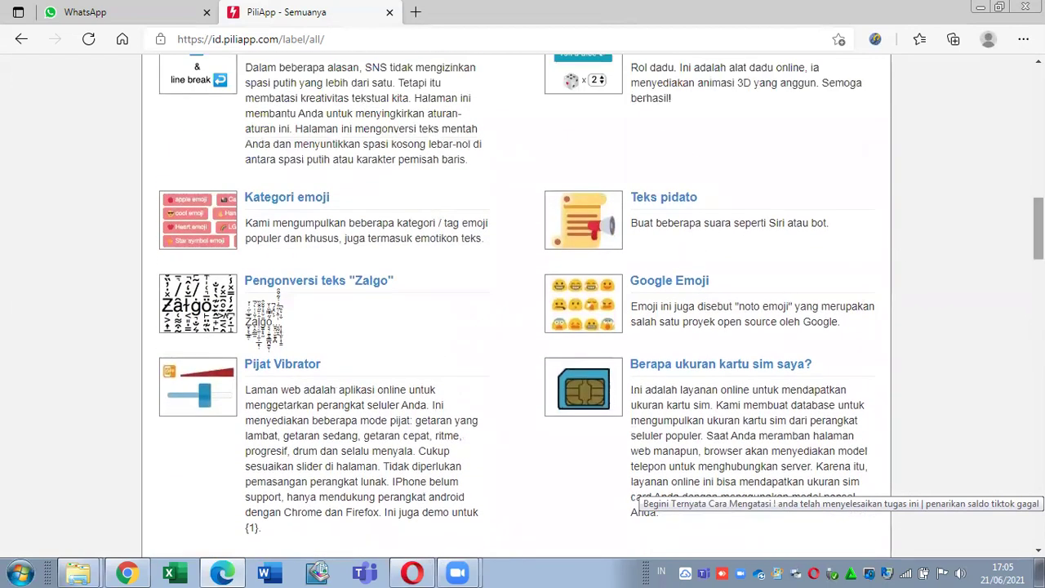
{"action": "scroll", "coordinate": [522, 302], "scroll_direction": "up", "scroll_amount": 5}
{"action": "scroll", "coordinate": [517, 309], "scroll_direction": "up", "scroll_amount": 1}
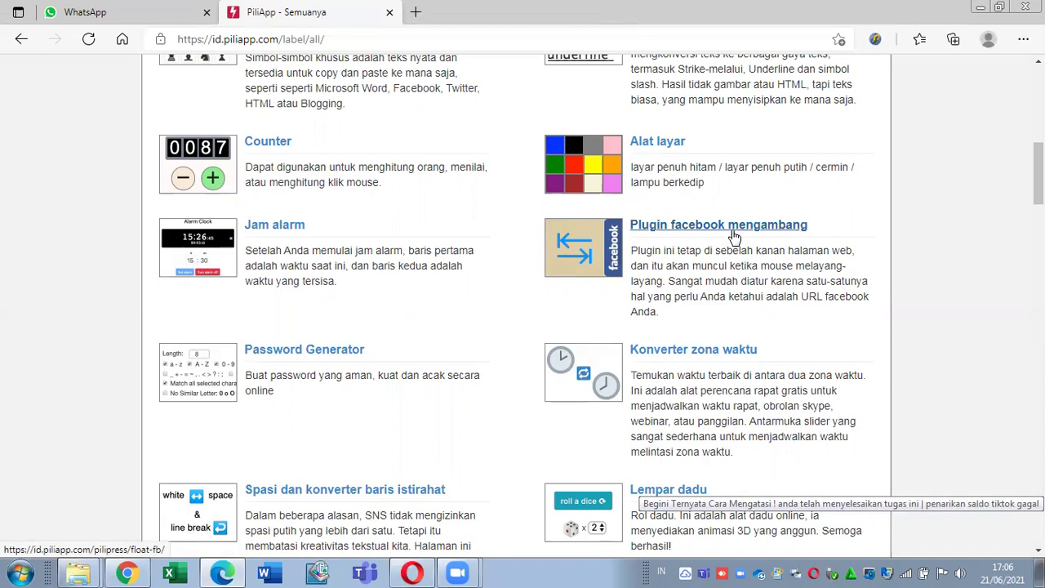
{"action": "scroll", "coordinate": [517, 309], "scroll_direction": "up", "scroll_amount": 1}
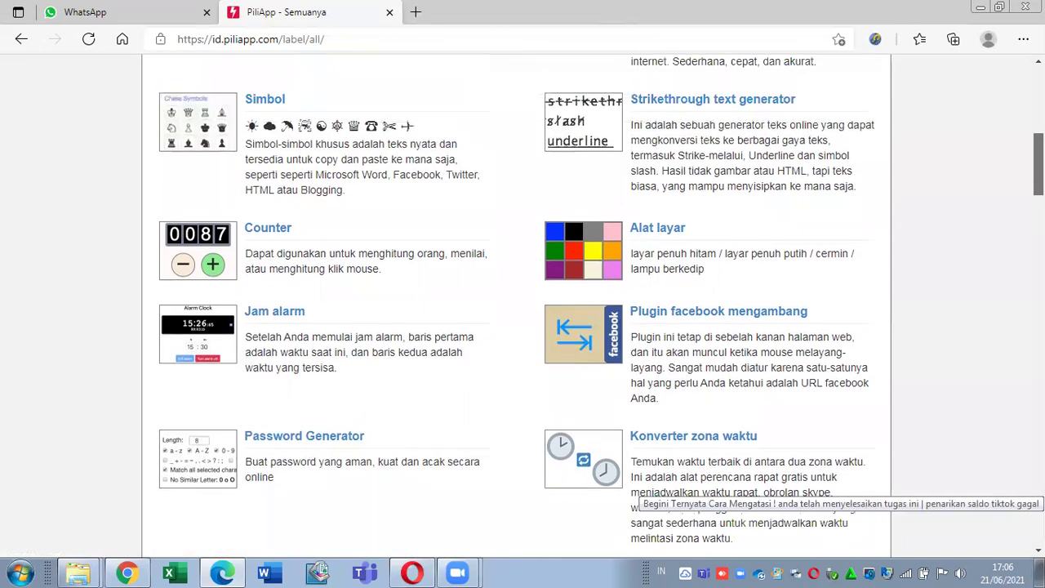
{"action": "scroll", "coordinate": [517, 309], "scroll_direction": "up", "scroll_amount": 1}
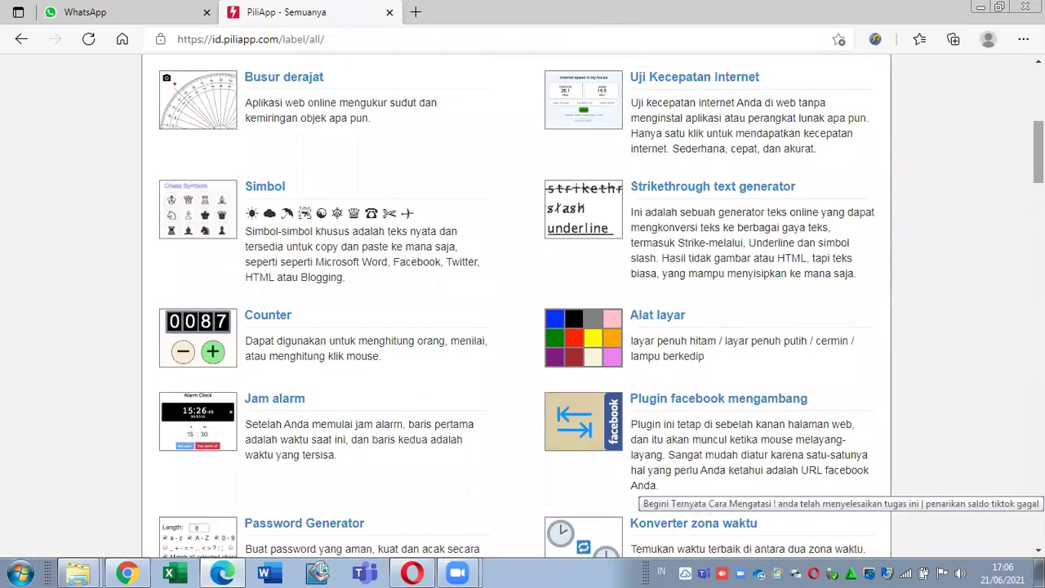
{"action": "scroll", "coordinate": [517, 308], "scroll_direction": "up", "scroll_amount": 3}
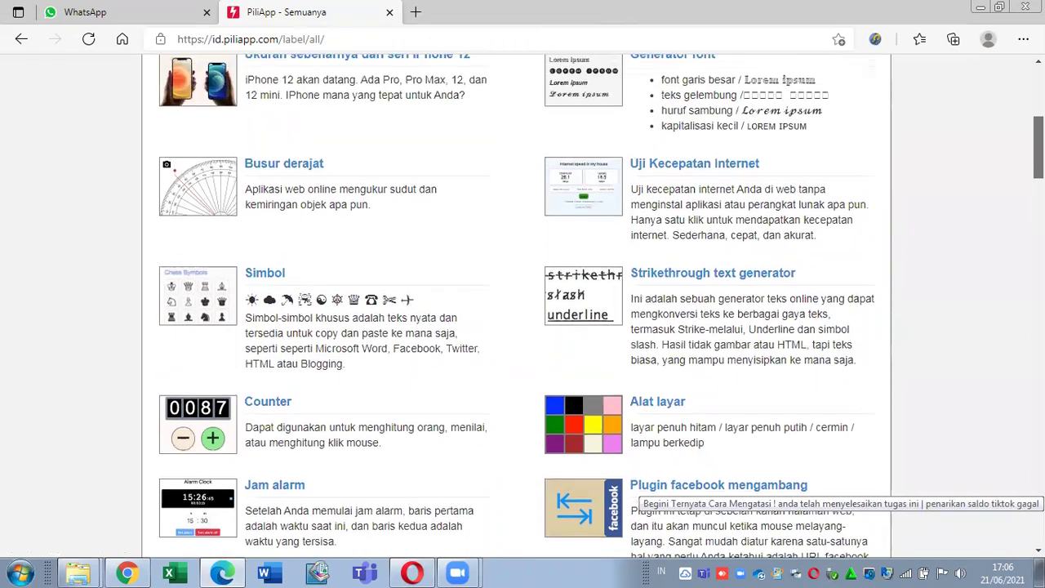
{"action": "scroll", "coordinate": [517, 309], "scroll_direction": "up", "scroll_amount": 1}
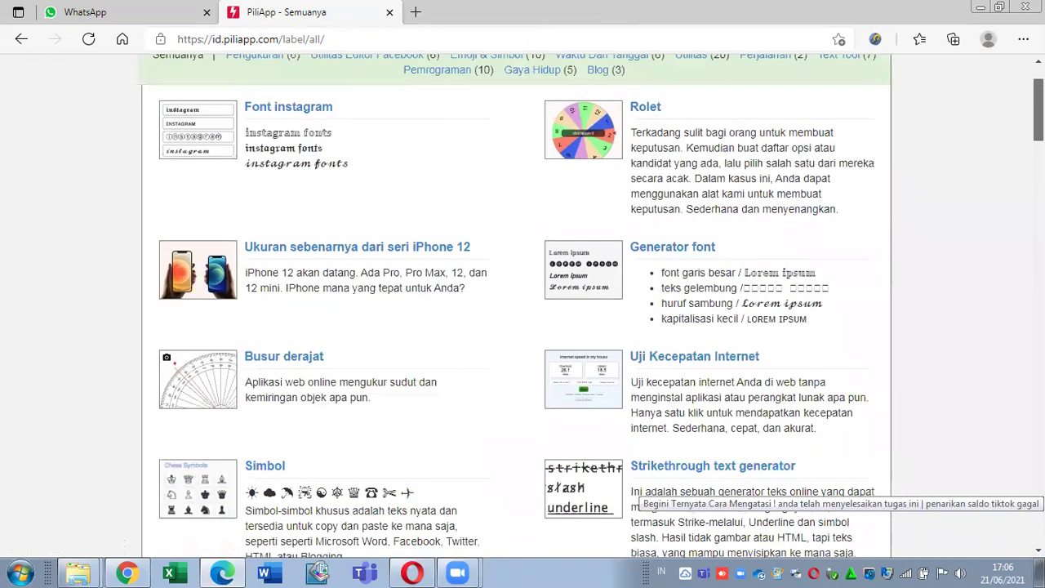
{"action": "scroll", "coordinate": [517, 308], "scroll_direction": "up", "scroll_amount": 1}
{"action": "scroll", "coordinate": [517, 309], "scroll_direction": "down", "scroll_amount": 1}
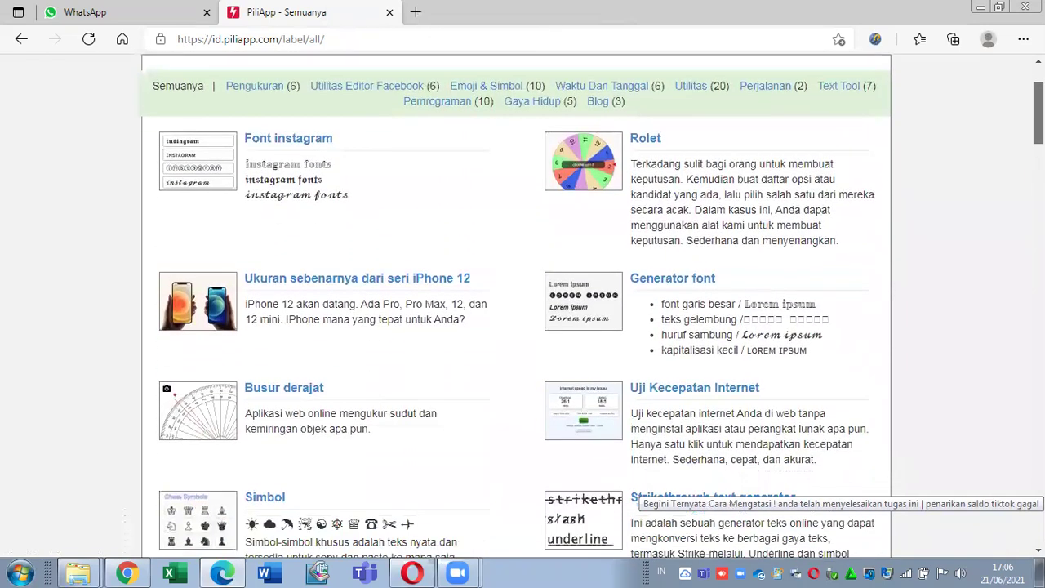
{"action": "scroll", "coordinate": [516, 308], "scroll_direction": "up", "scroll_amount": 1}
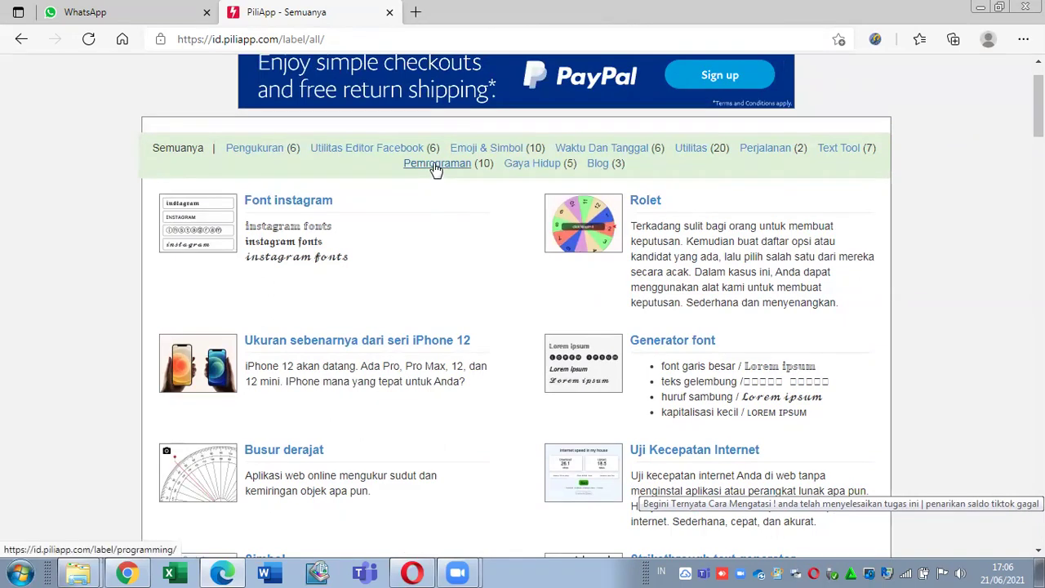
{"action": "scroll", "coordinate": [654, 168], "scroll_direction": "up", "scroll_amount": 1}
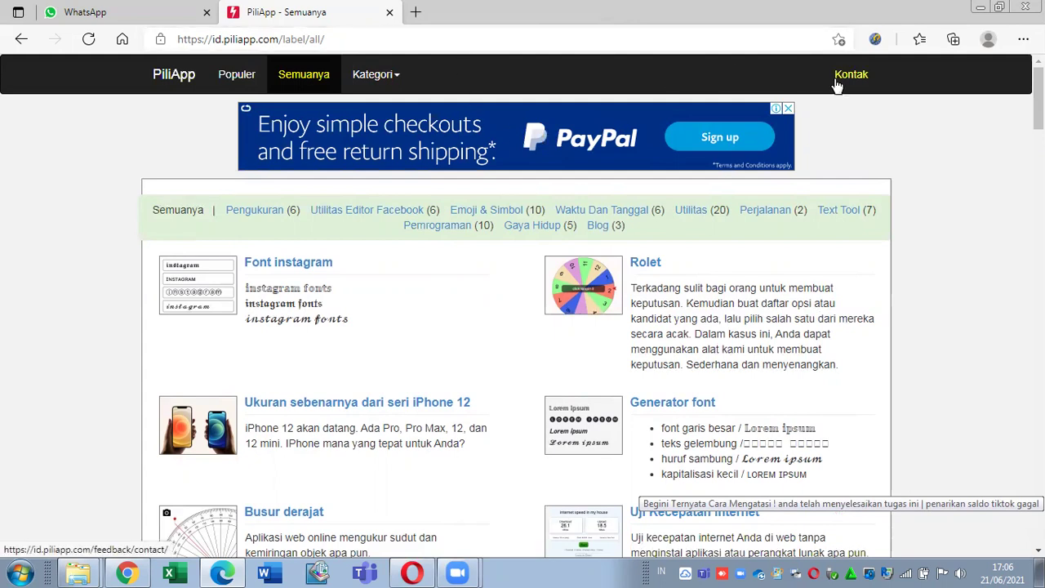
{"action": "left_click", "coordinate": [837, 76]}
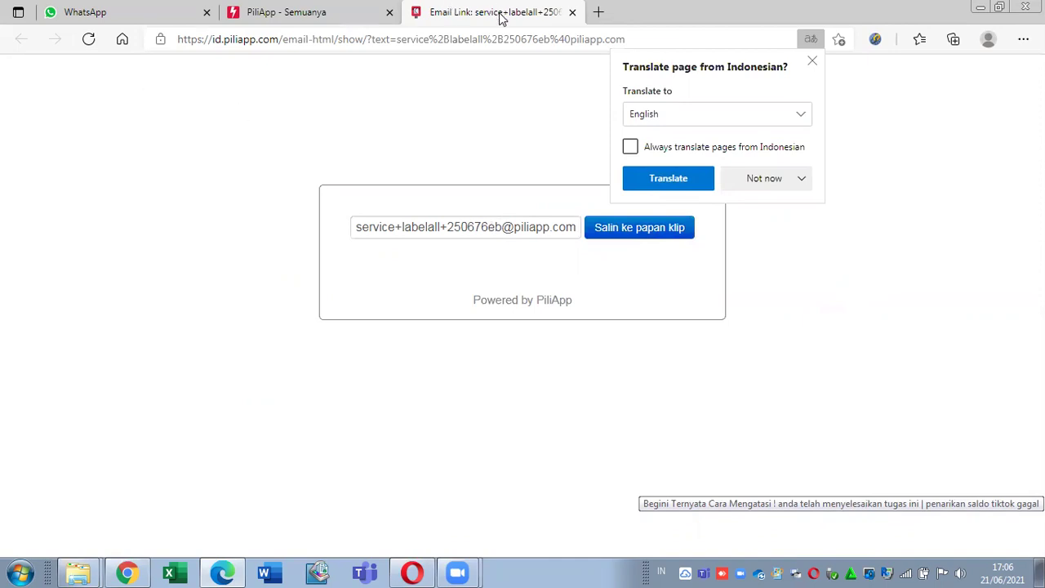
{"action": "left_click", "coordinate": [572, 13]}
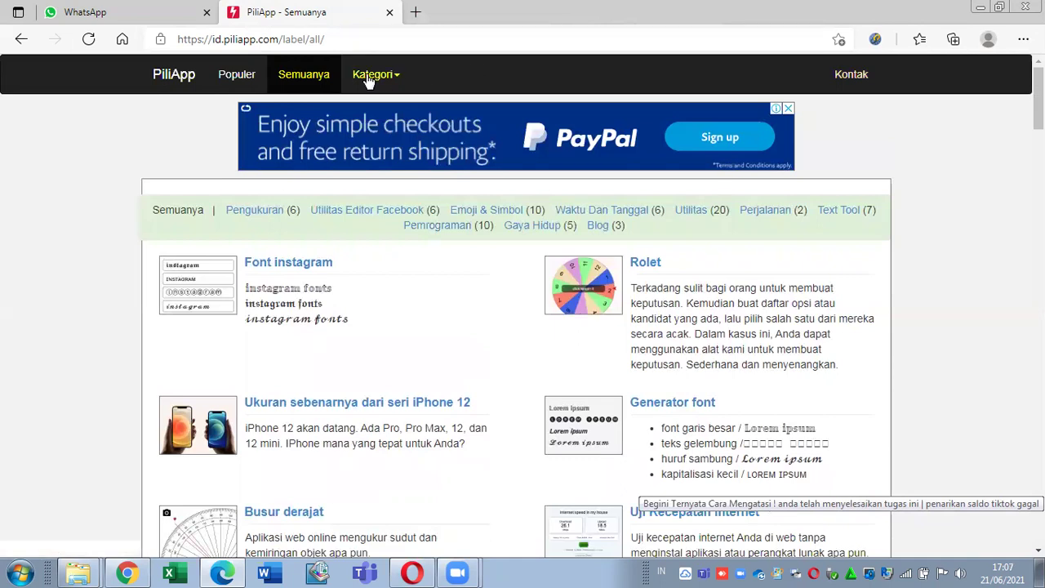
Step: Browse the tools in the Text Tool category
{"action": "left_click", "coordinate": [370, 77]}
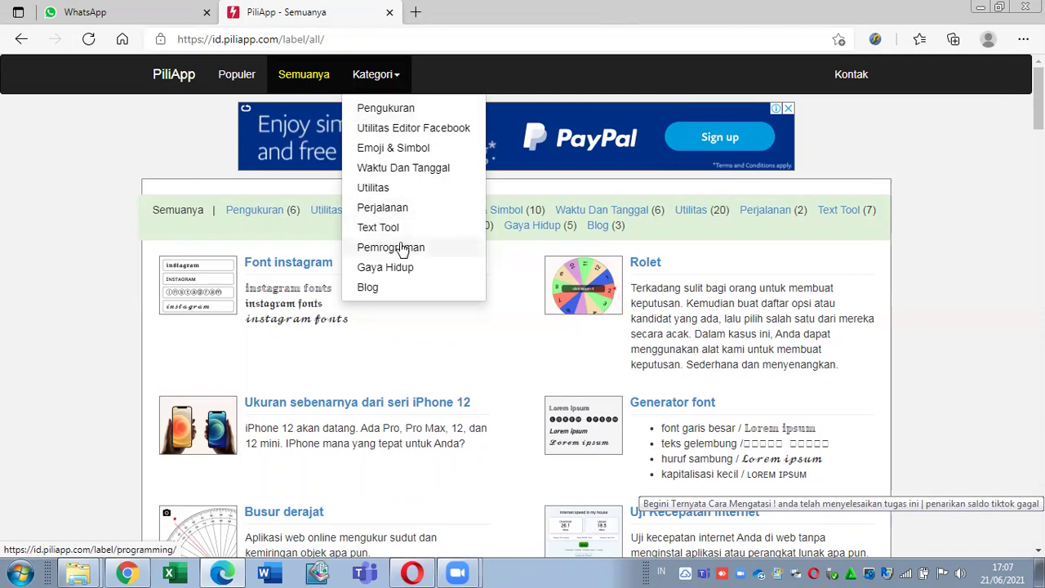
{"action": "left_click", "coordinate": [412, 231]}
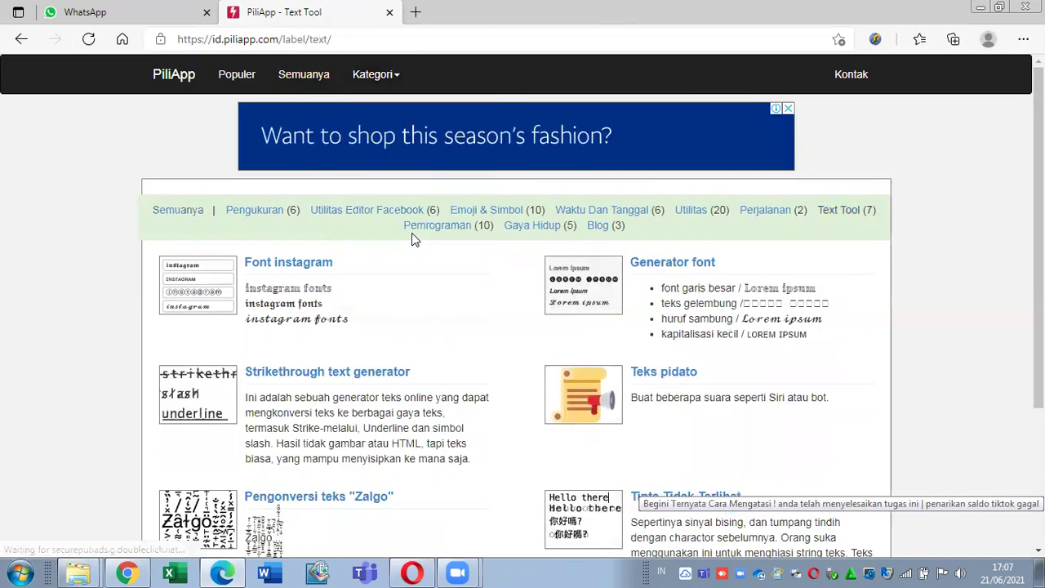
{"action": "scroll", "coordinate": [411, 235], "scroll_direction": "down", "scroll_amount": 1}
{"action": "scroll", "coordinate": [413, 238], "scroll_direction": "down", "scroll_amount": 2}
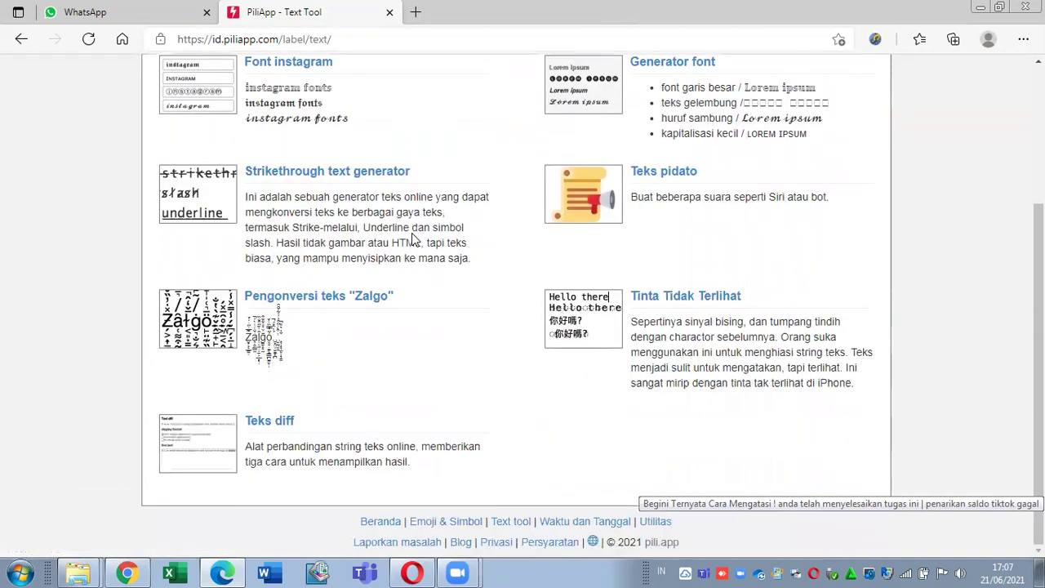
{"action": "scroll", "coordinate": [414, 237], "scroll_direction": "up", "scroll_amount": 3}
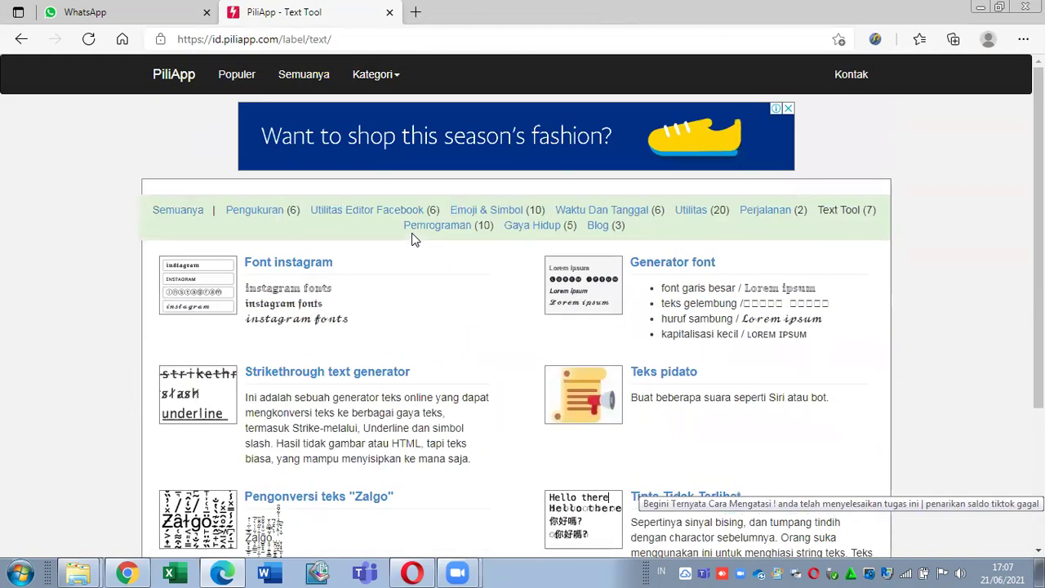
Step: Browse the Gaya Hidup category tools, then go to the Populer page
{"action": "left_click", "coordinate": [385, 91]}
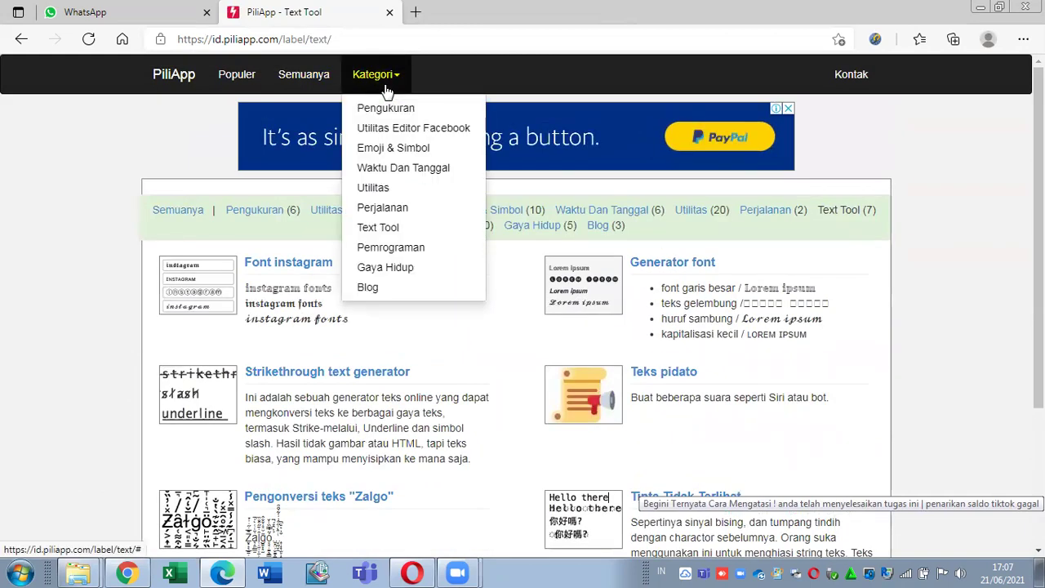
{"action": "left_click", "coordinate": [401, 269]}
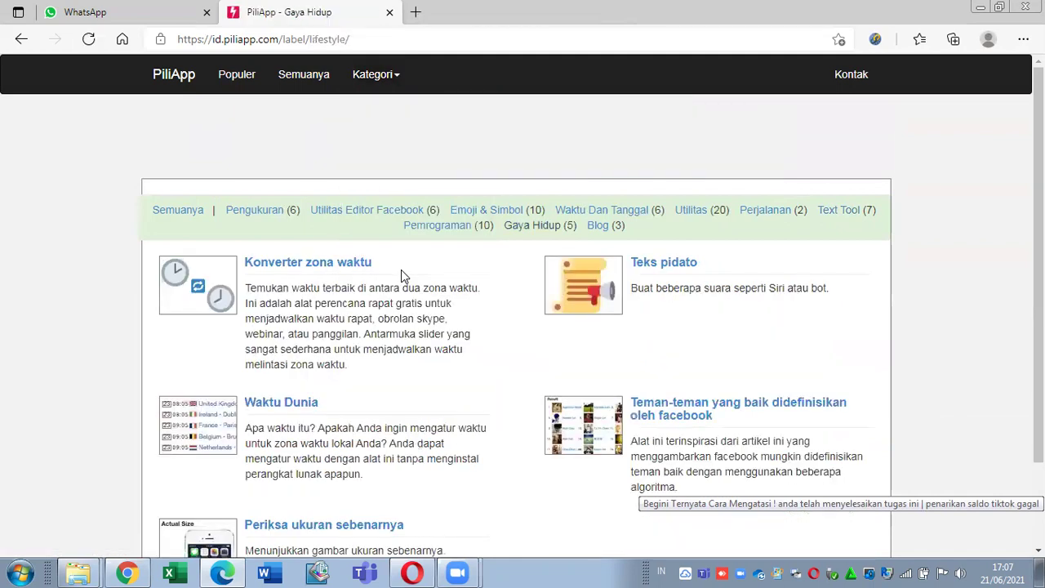
{"action": "scroll", "coordinate": [401, 276], "scroll_direction": "down", "scroll_amount": 1}
{"action": "scroll", "coordinate": [400, 276], "scroll_direction": "up", "scroll_amount": 1}
{"action": "left_click", "coordinate": [237, 75]}
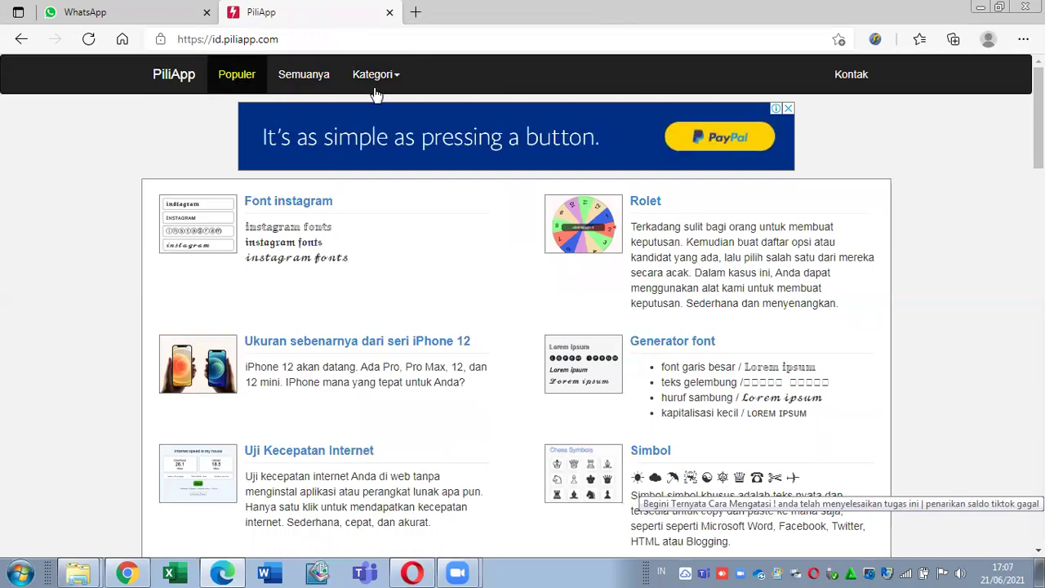
{"action": "scroll", "coordinate": [375, 95], "scroll_direction": "down", "scroll_amount": 2}
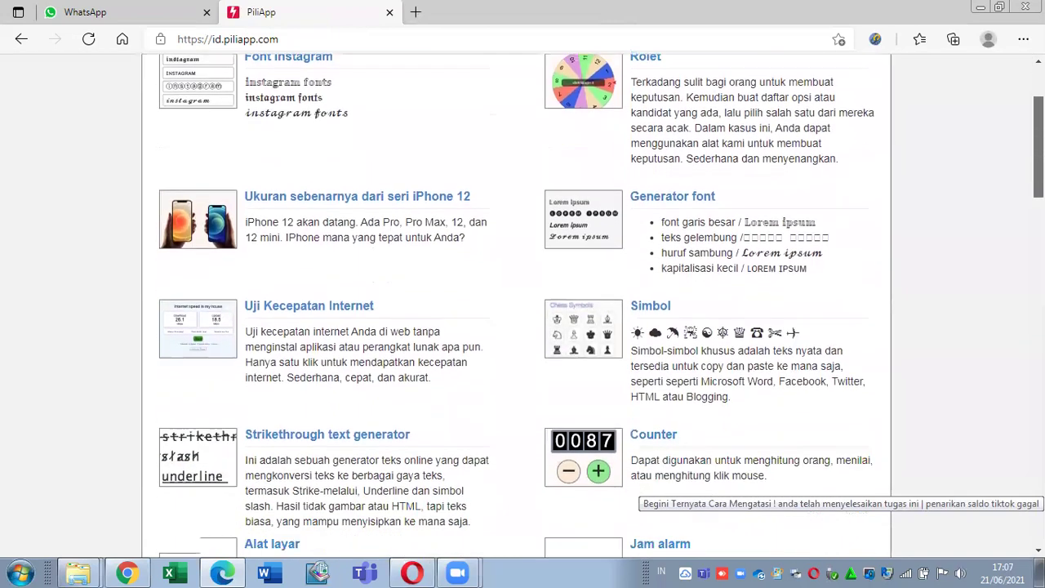
{"action": "scroll", "coordinate": [516, 305], "scroll_direction": "down", "scroll_amount": 5}
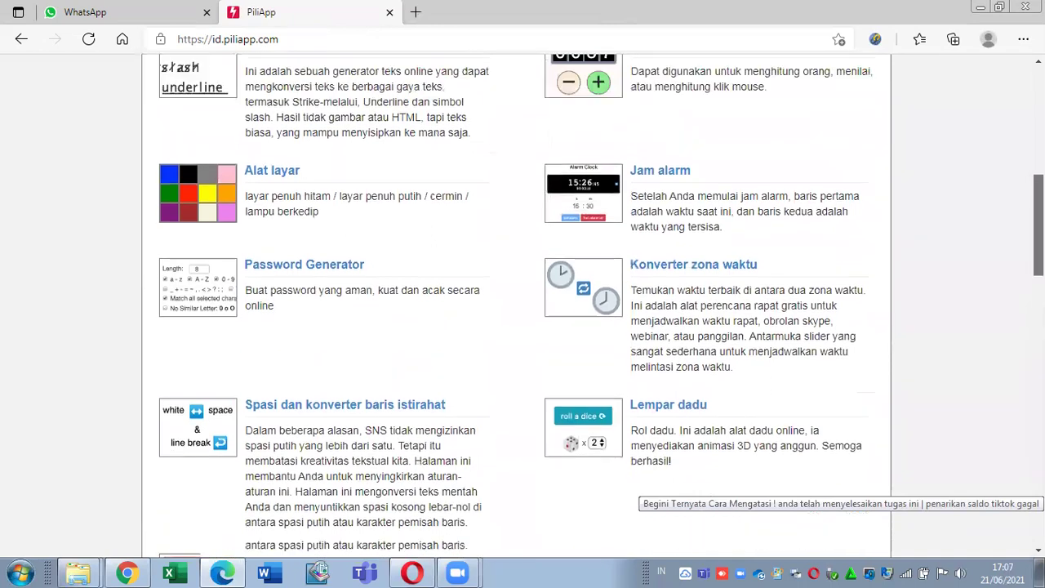
{"action": "scroll", "coordinate": [675, 310], "scroll_direction": "up", "scroll_amount": 3}
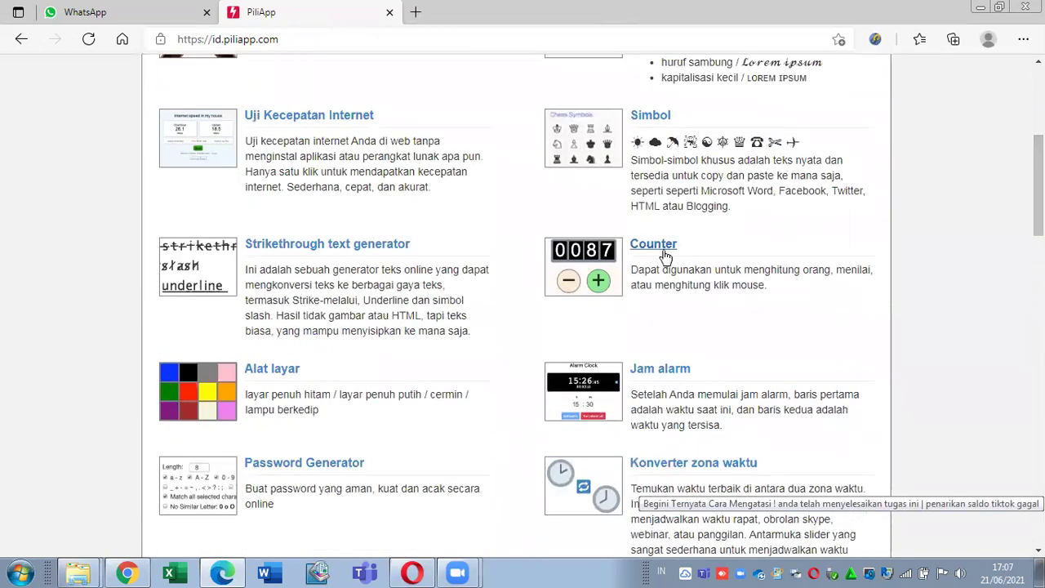
{"action": "left_click_drag", "start_coordinate": [1038, 185], "coordinate": [1039, 114]}
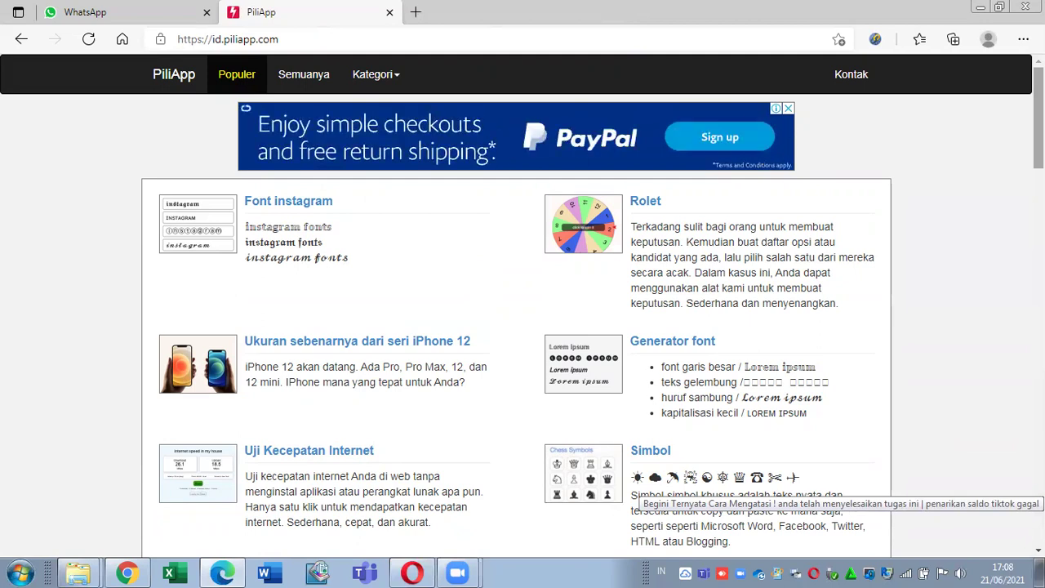
{"action": "left_click", "coordinate": [219, 43]}
{"action": "left_click", "coordinate": [219, 43]}
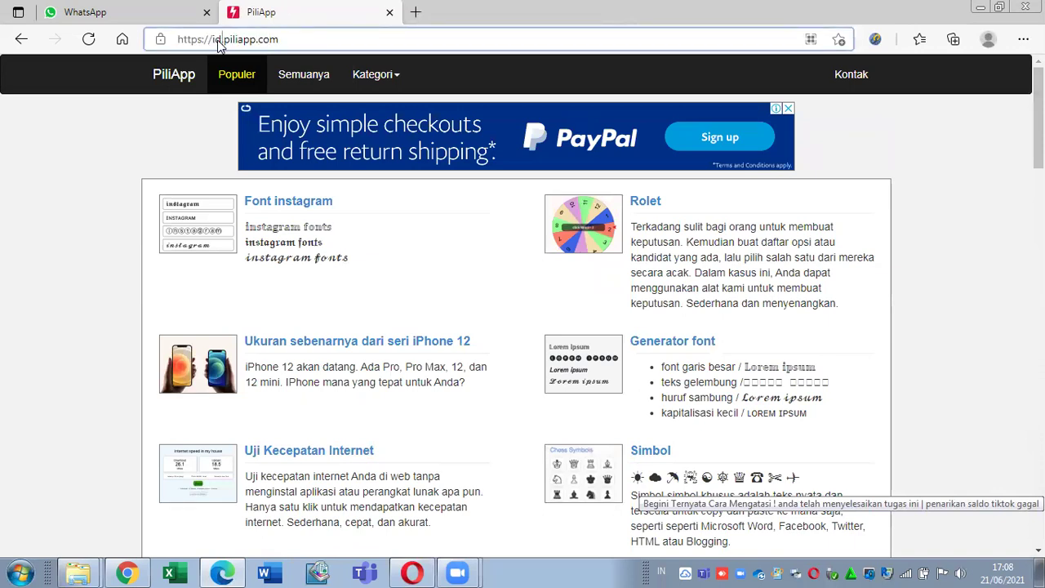
{"action": "key", "text": "BackSpace"}
{"action": "key", "text": "BackSpace"}
{"action": "type", "text": "en"}
{"action": "key", "text": "Return"}
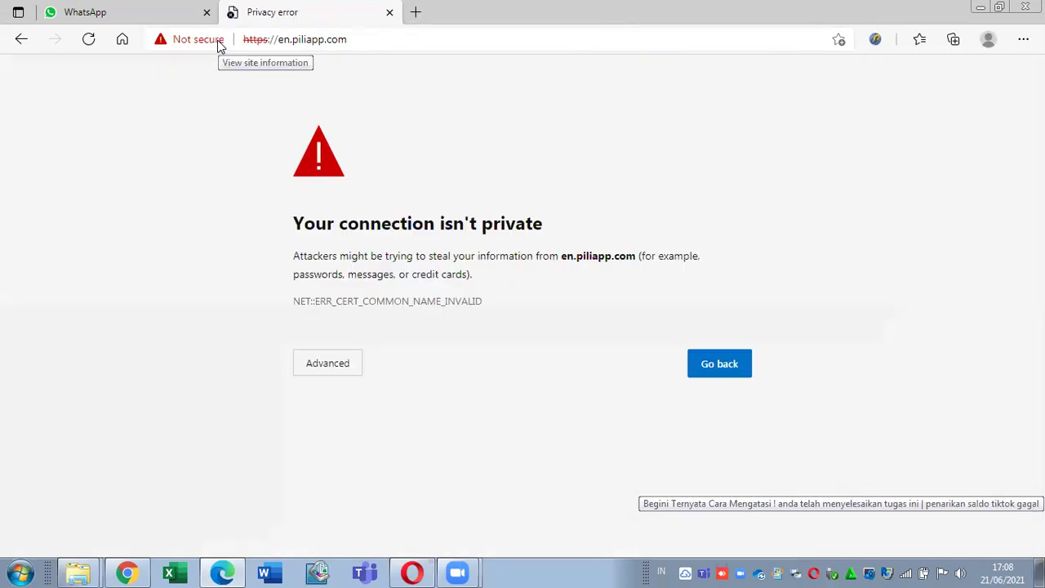
{"action": "left_click", "coordinate": [341, 372]}
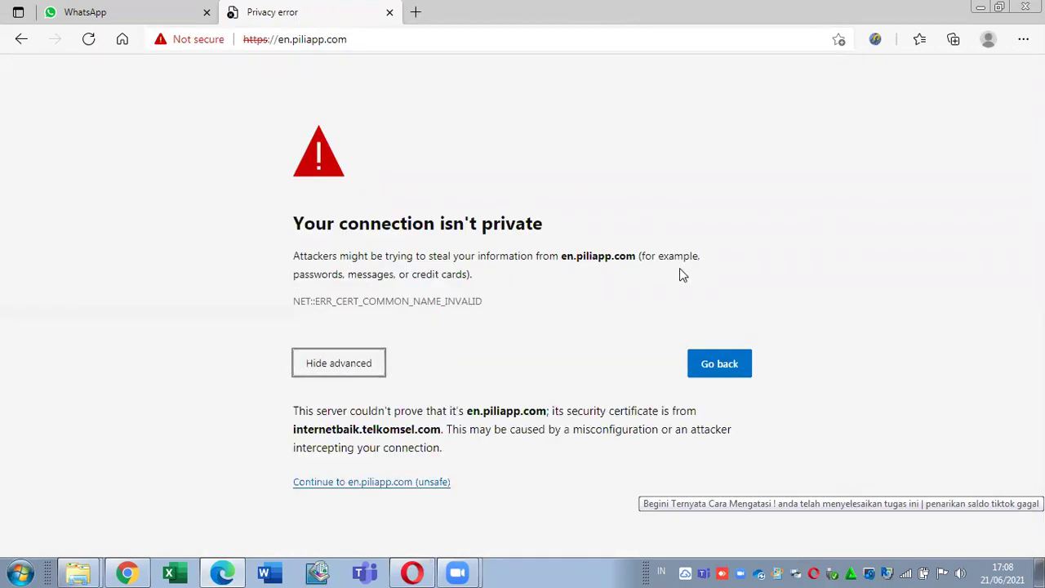
{"action": "left_click", "coordinate": [397, 493]}
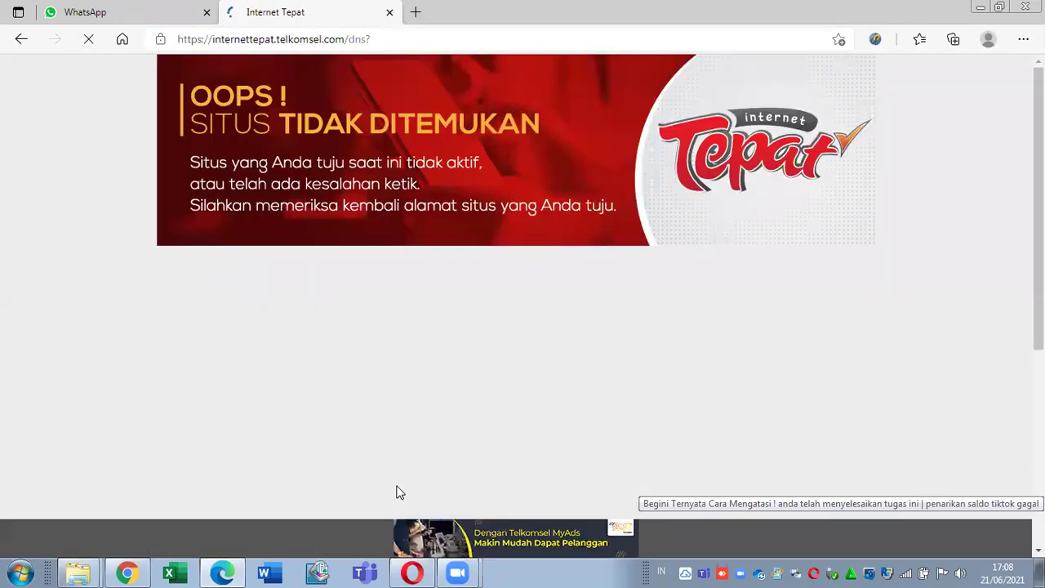
{"action": "key", "text": "alt+Left"}
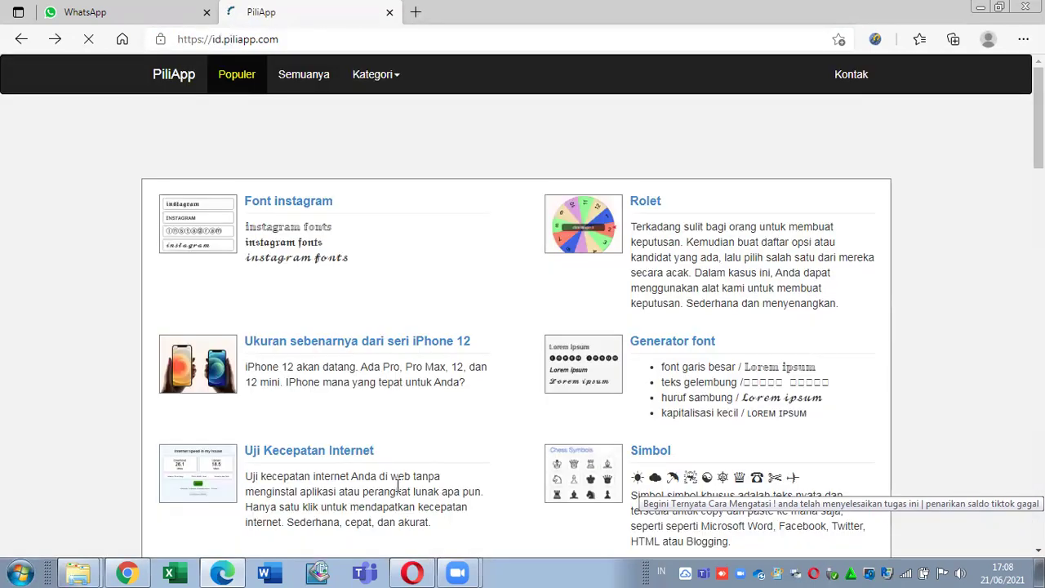